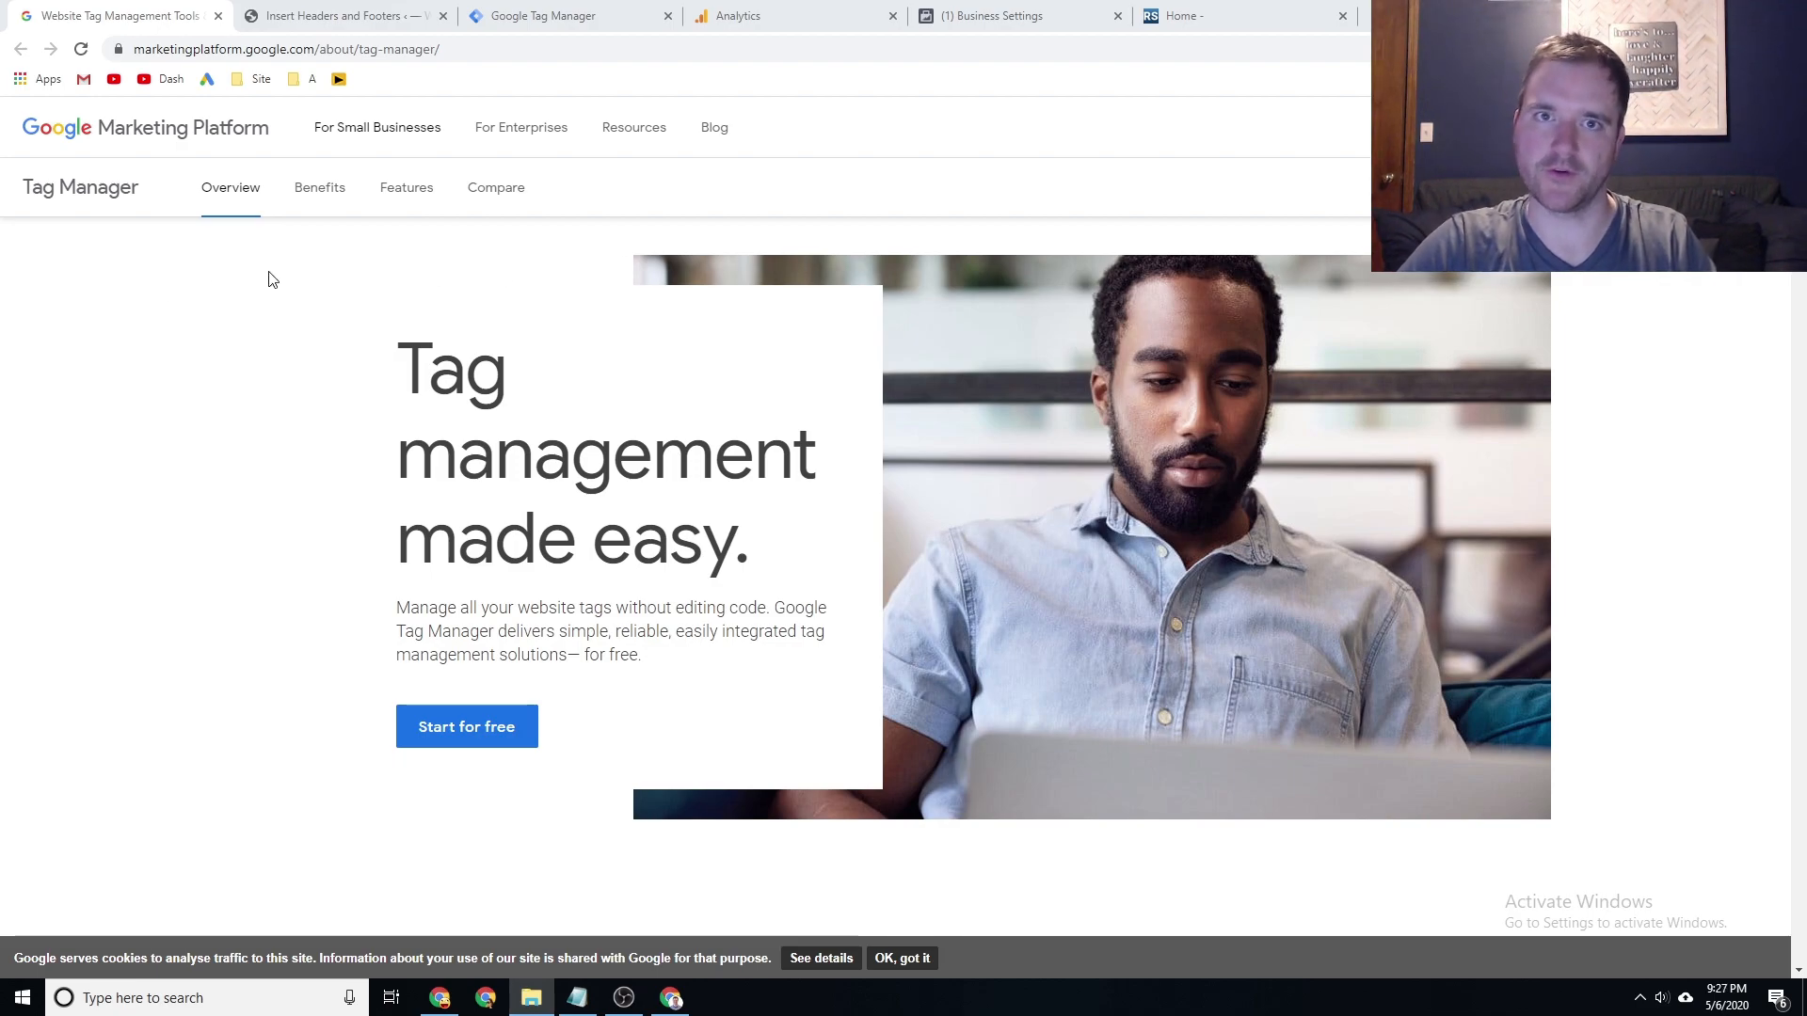
Select the web address of the Google Tag Manager overview page.
left_click(376, 127)
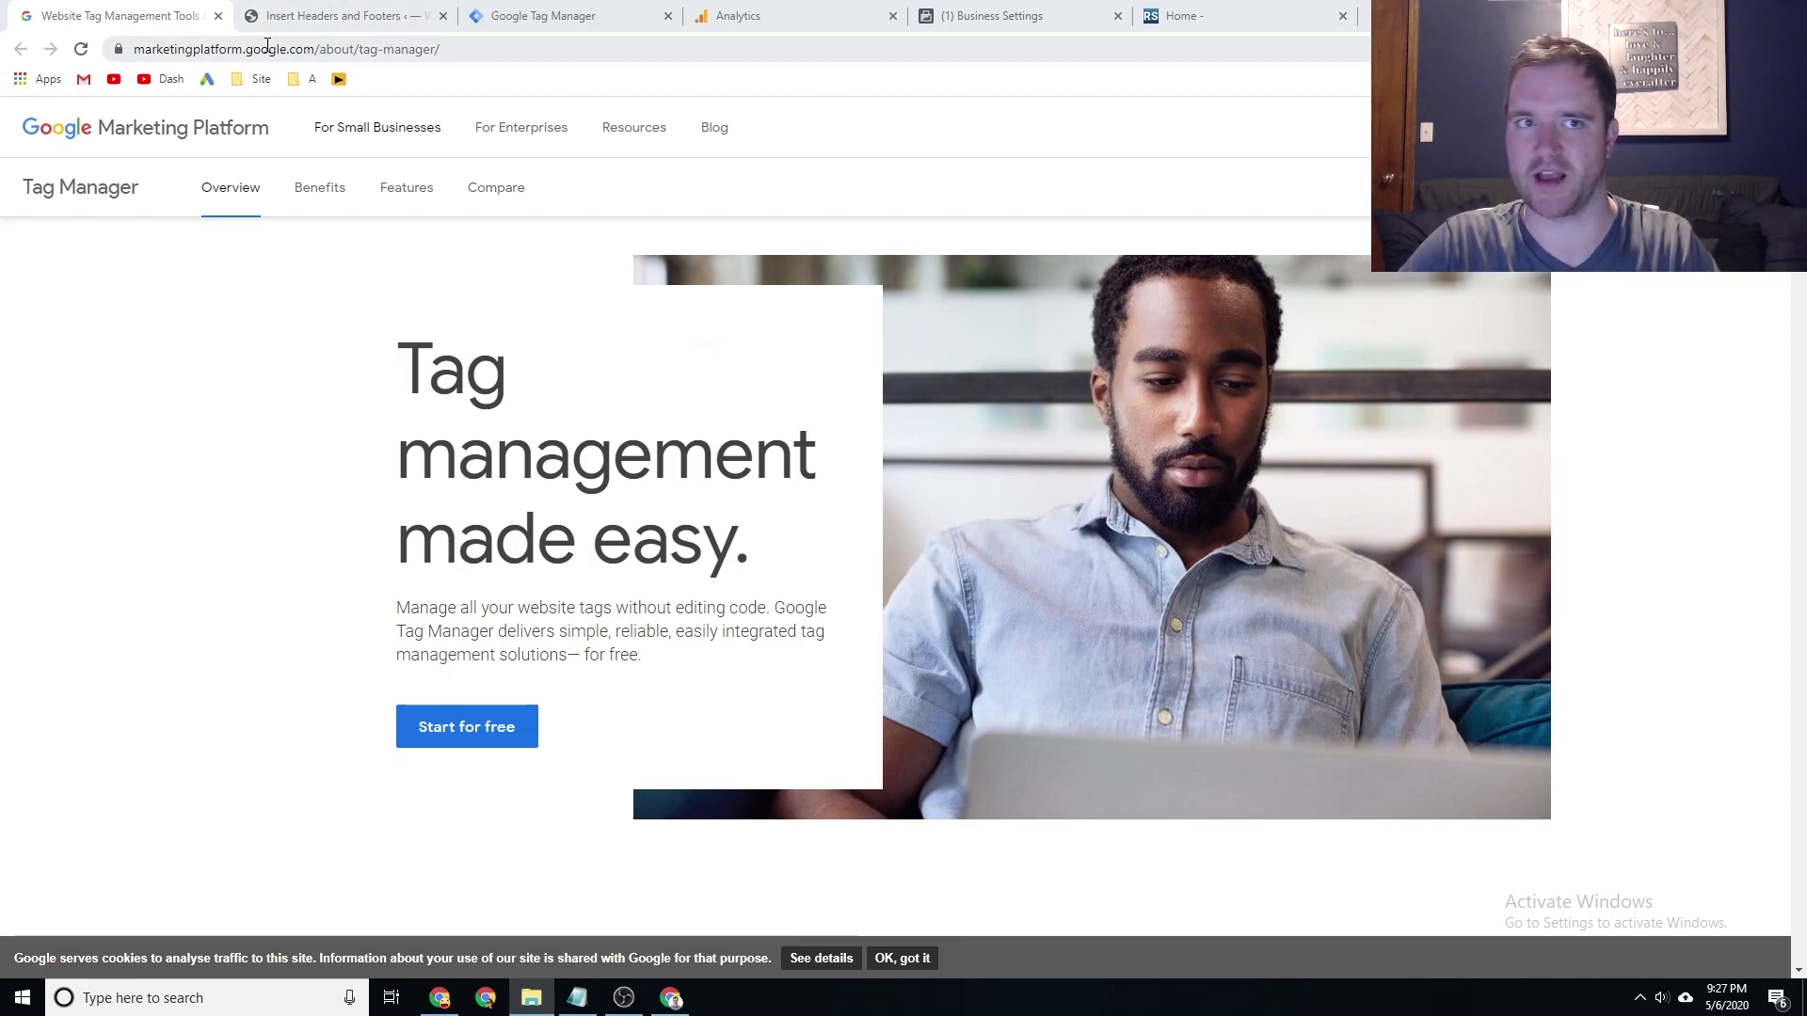
left_click(143, 49)
left_click_drag(178, 54, 193, 49)
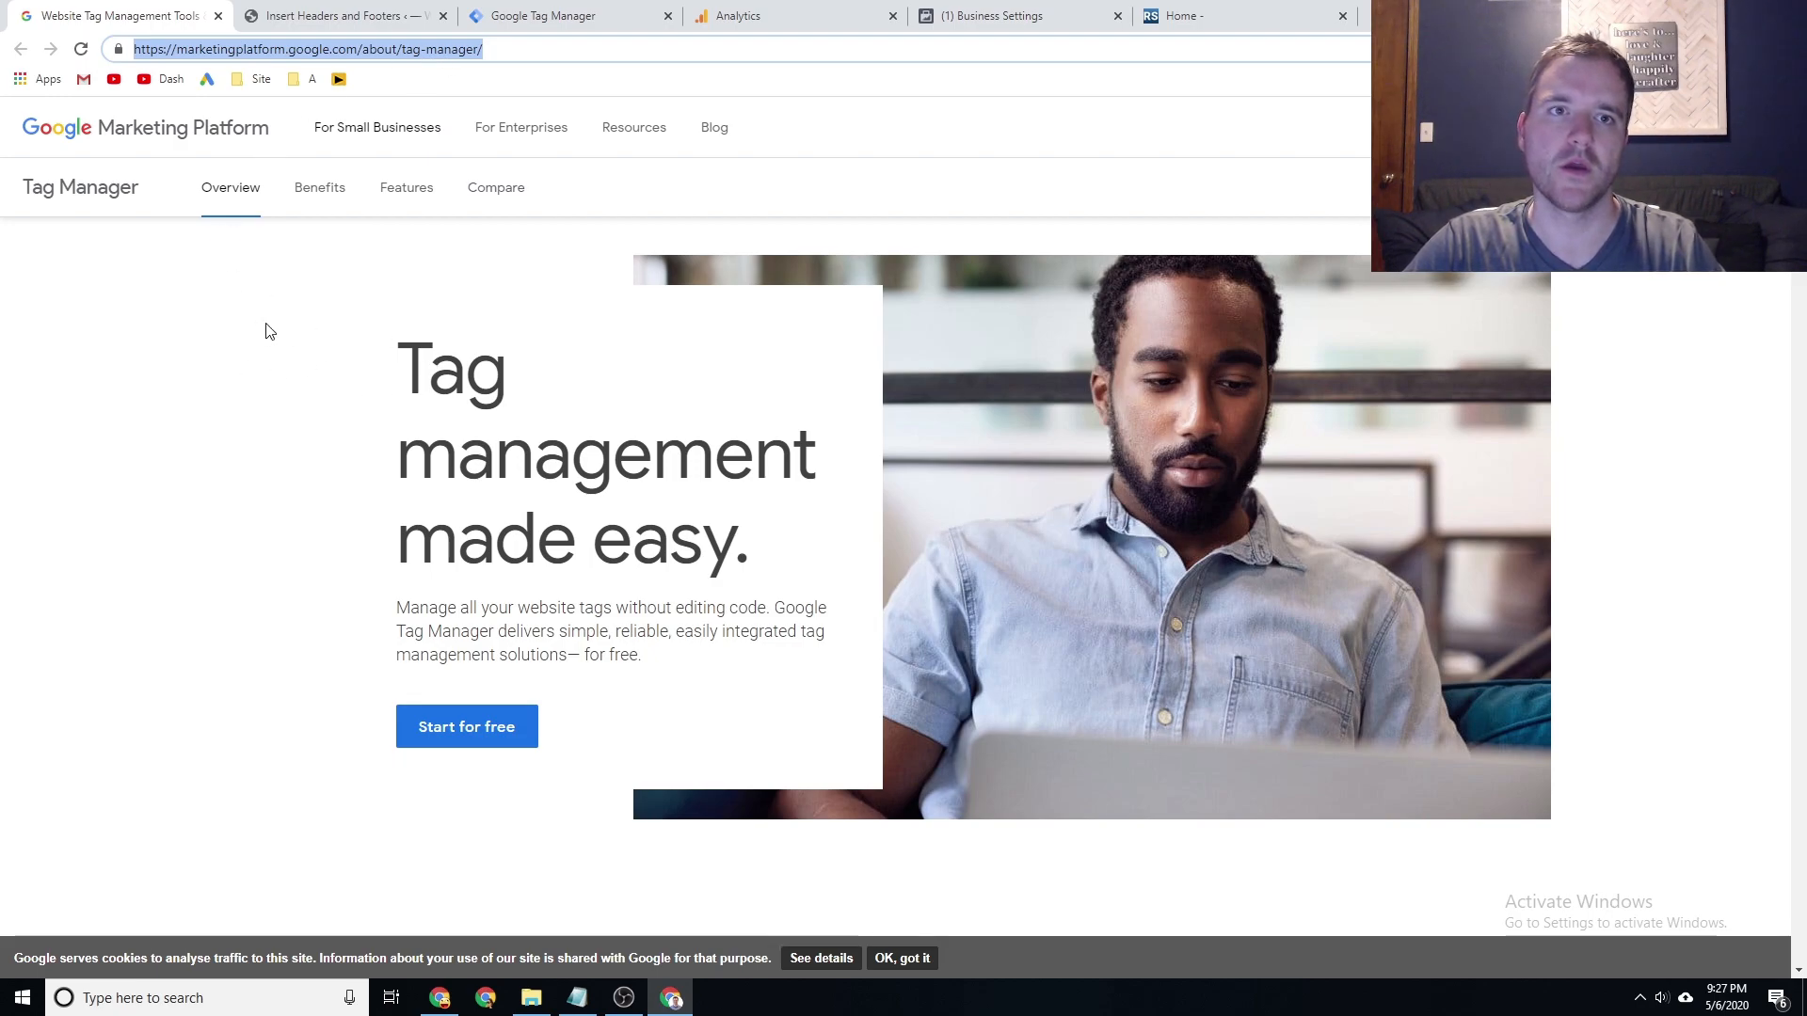
View the Tag Manager workspace, and inspect the website's home page for installed tags with Tag Assistant.
left_click(556, 12)
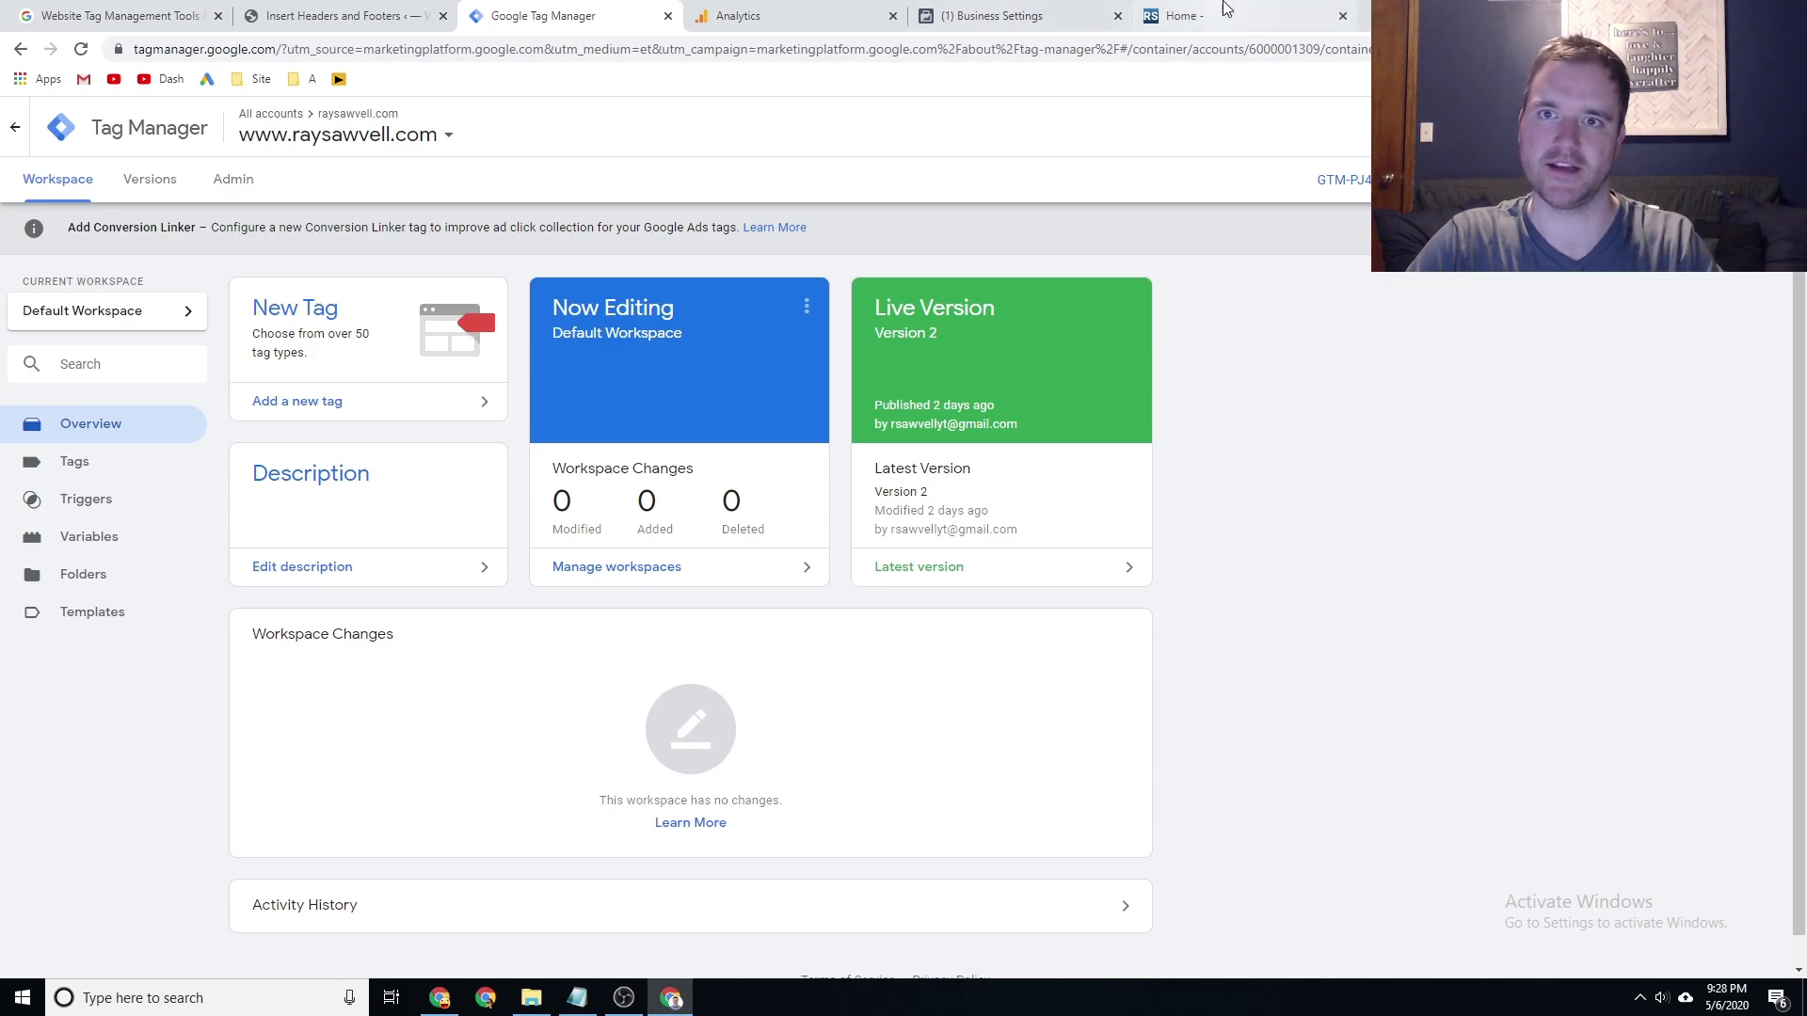
left_click(1177, 15)
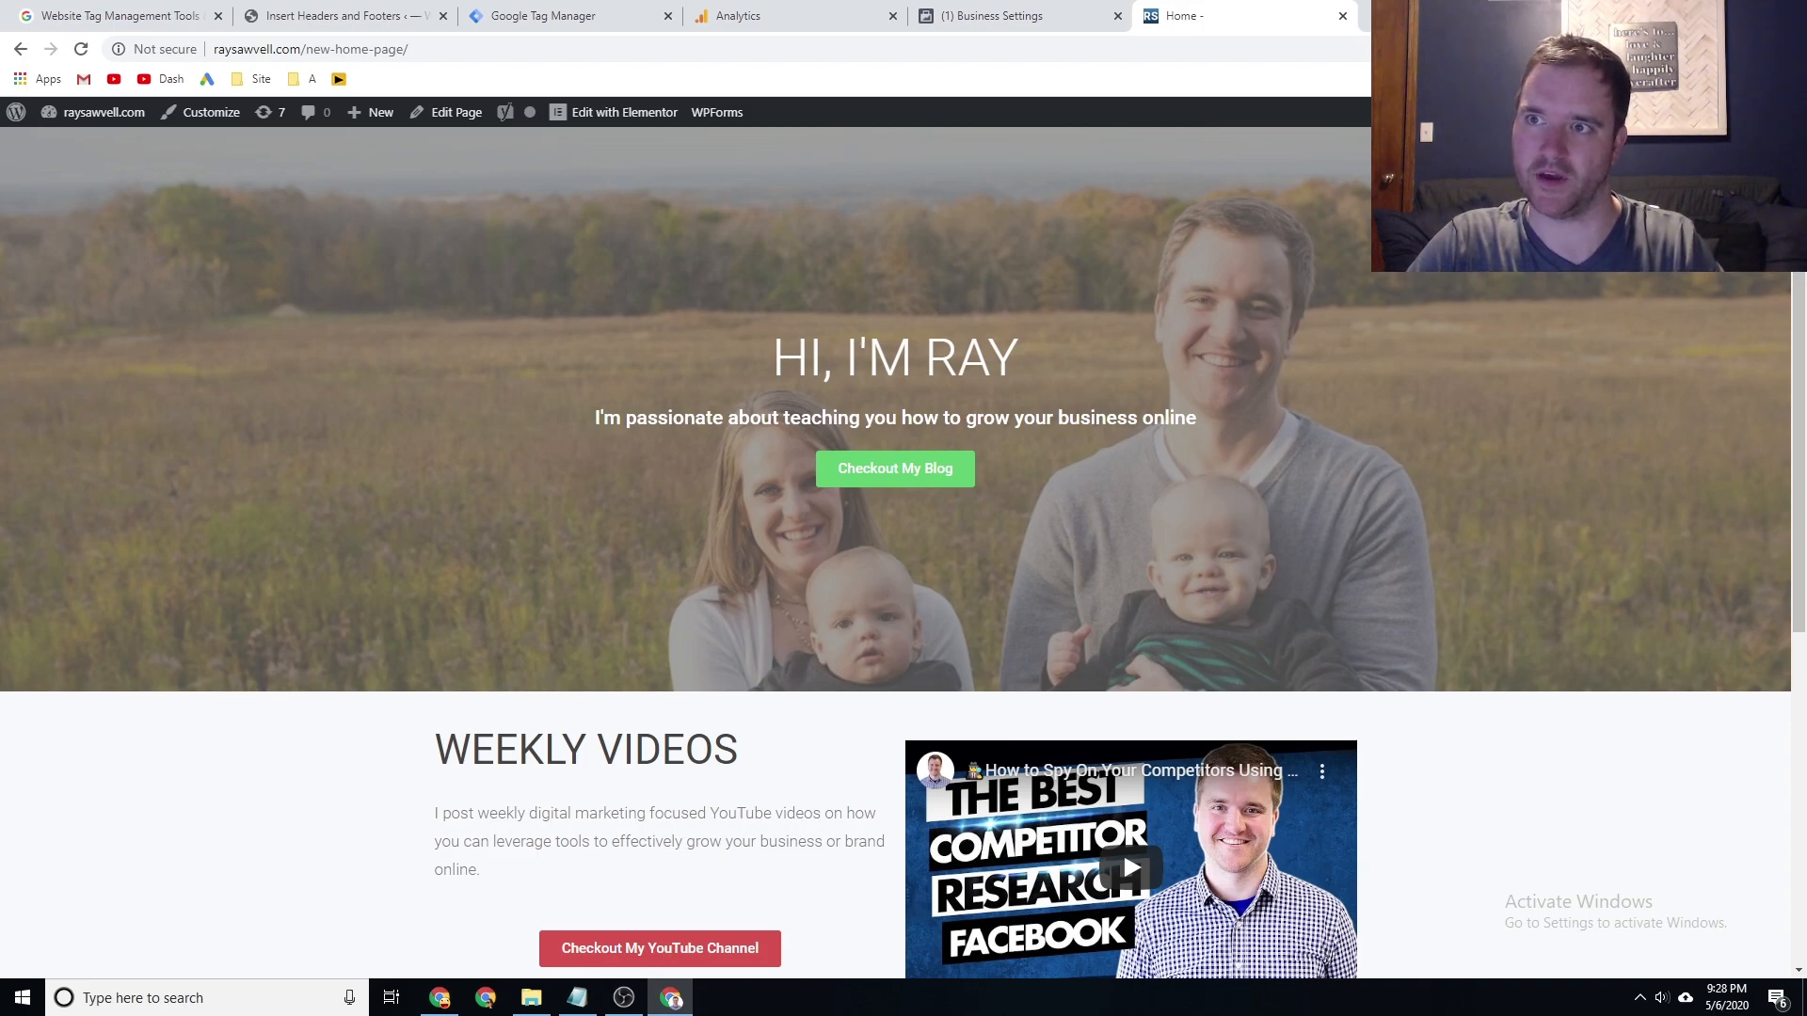
left_click(1683, 49)
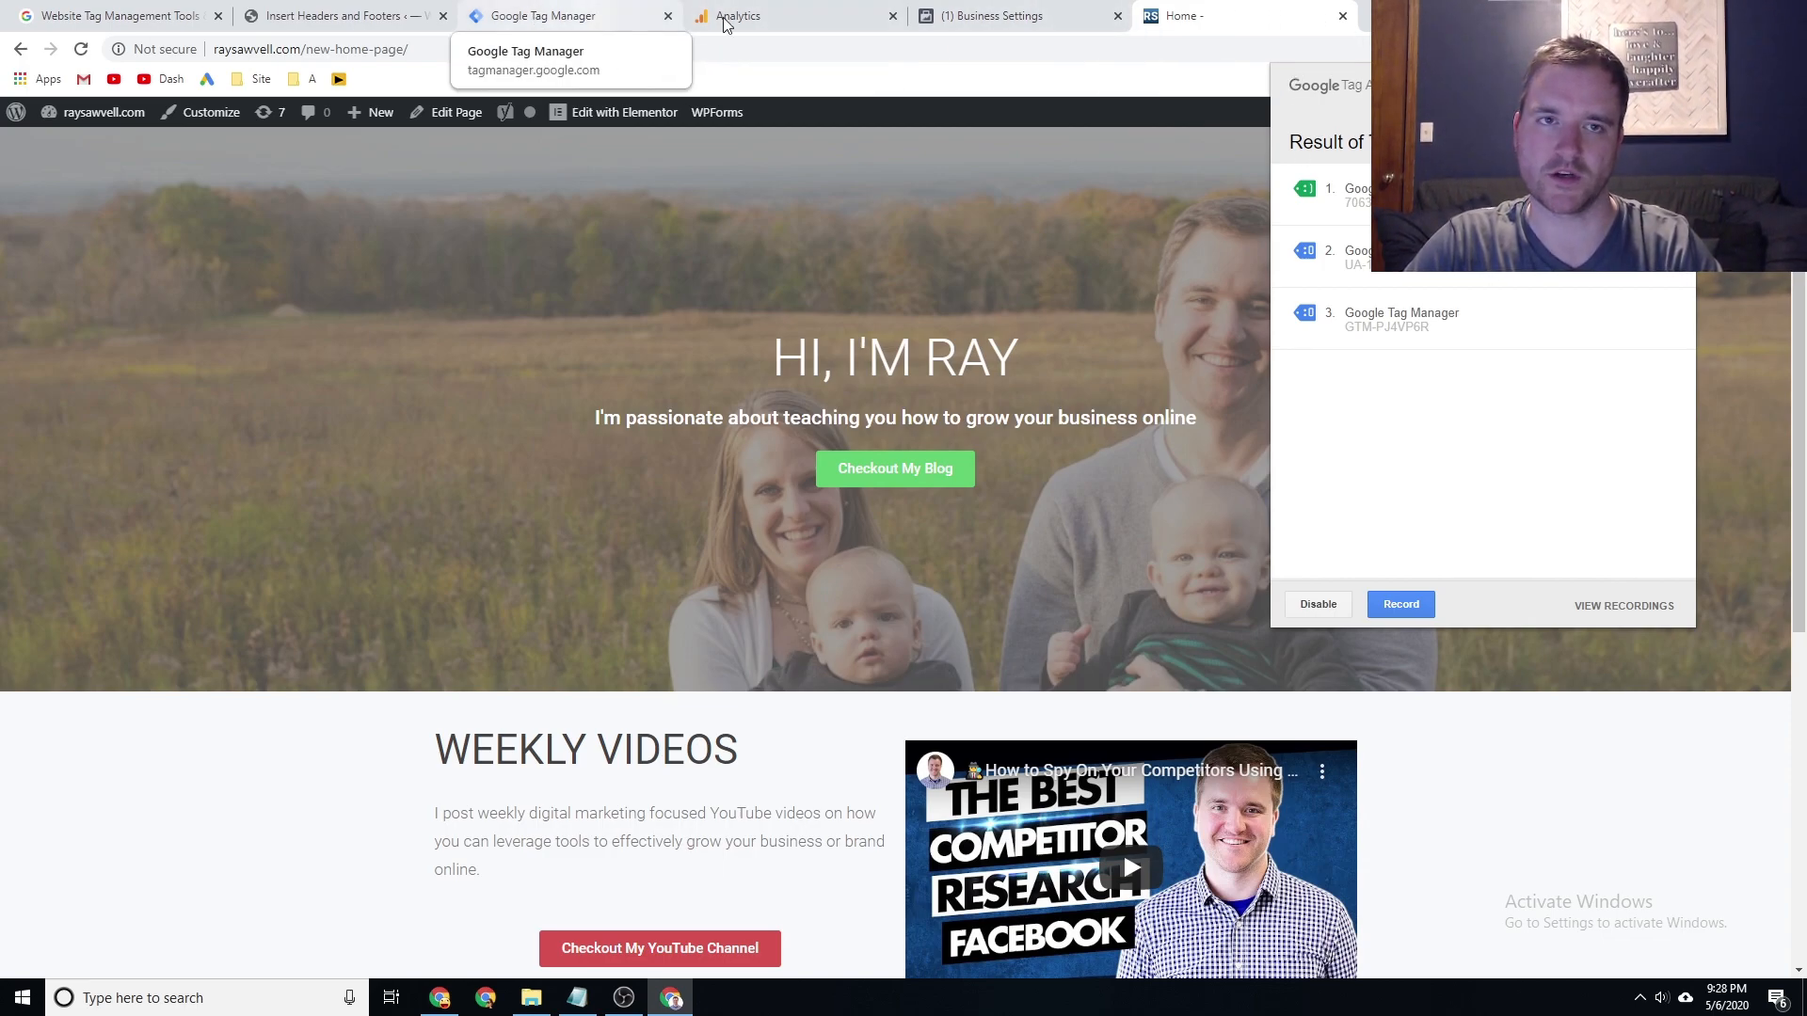
Return to Google Tag Manager and open the container's Install Google Tag Manager page in the admin area.
left_click(580, 11)
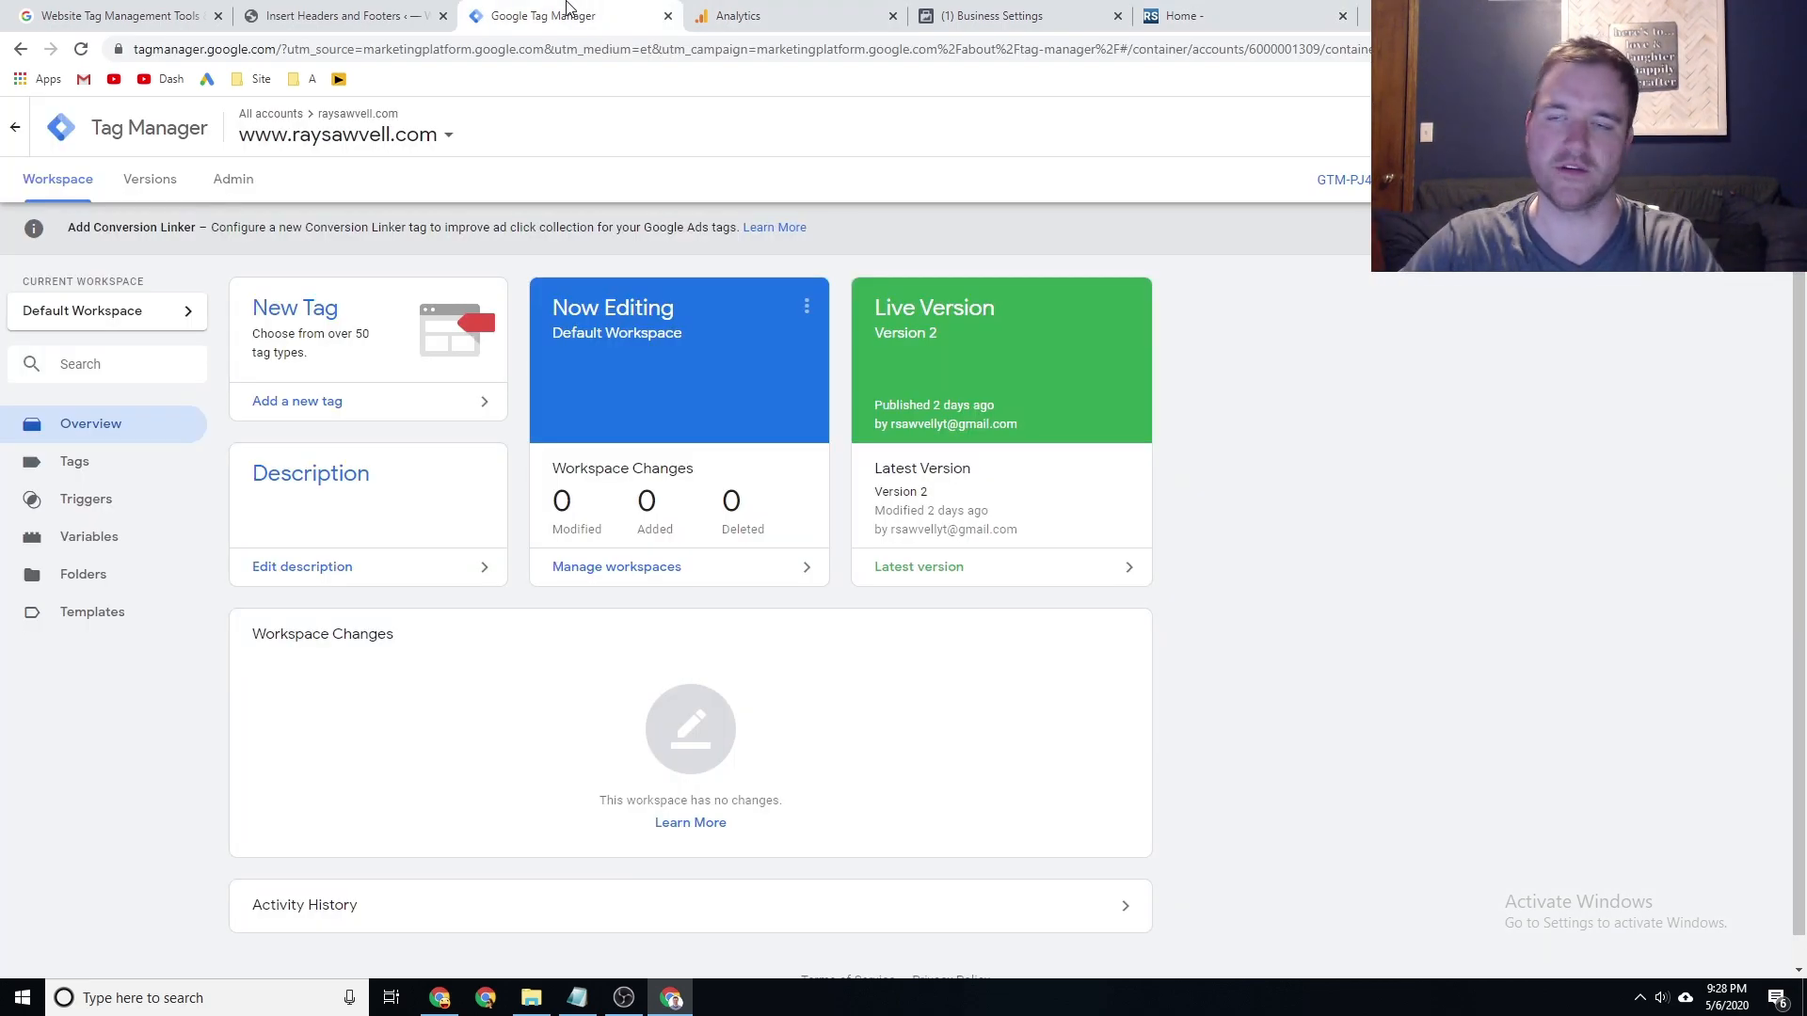
left_click(236, 183)
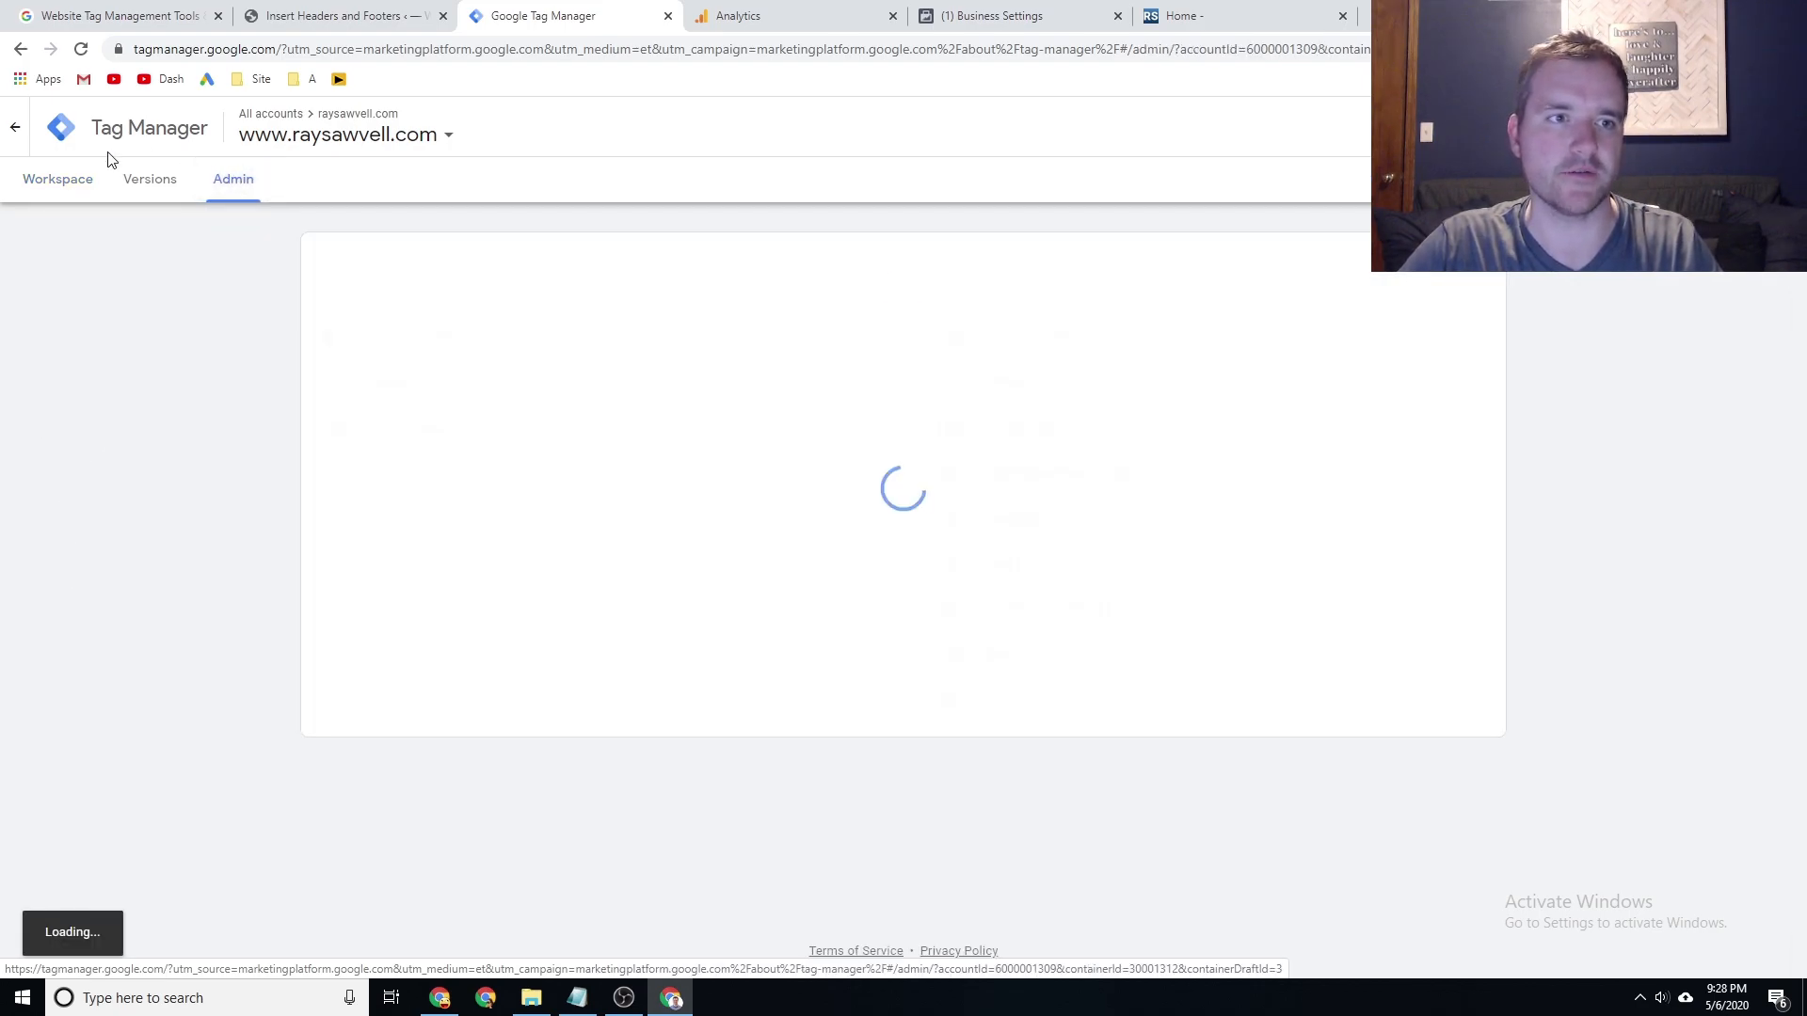
key("ctrl+f")
key("Escape")
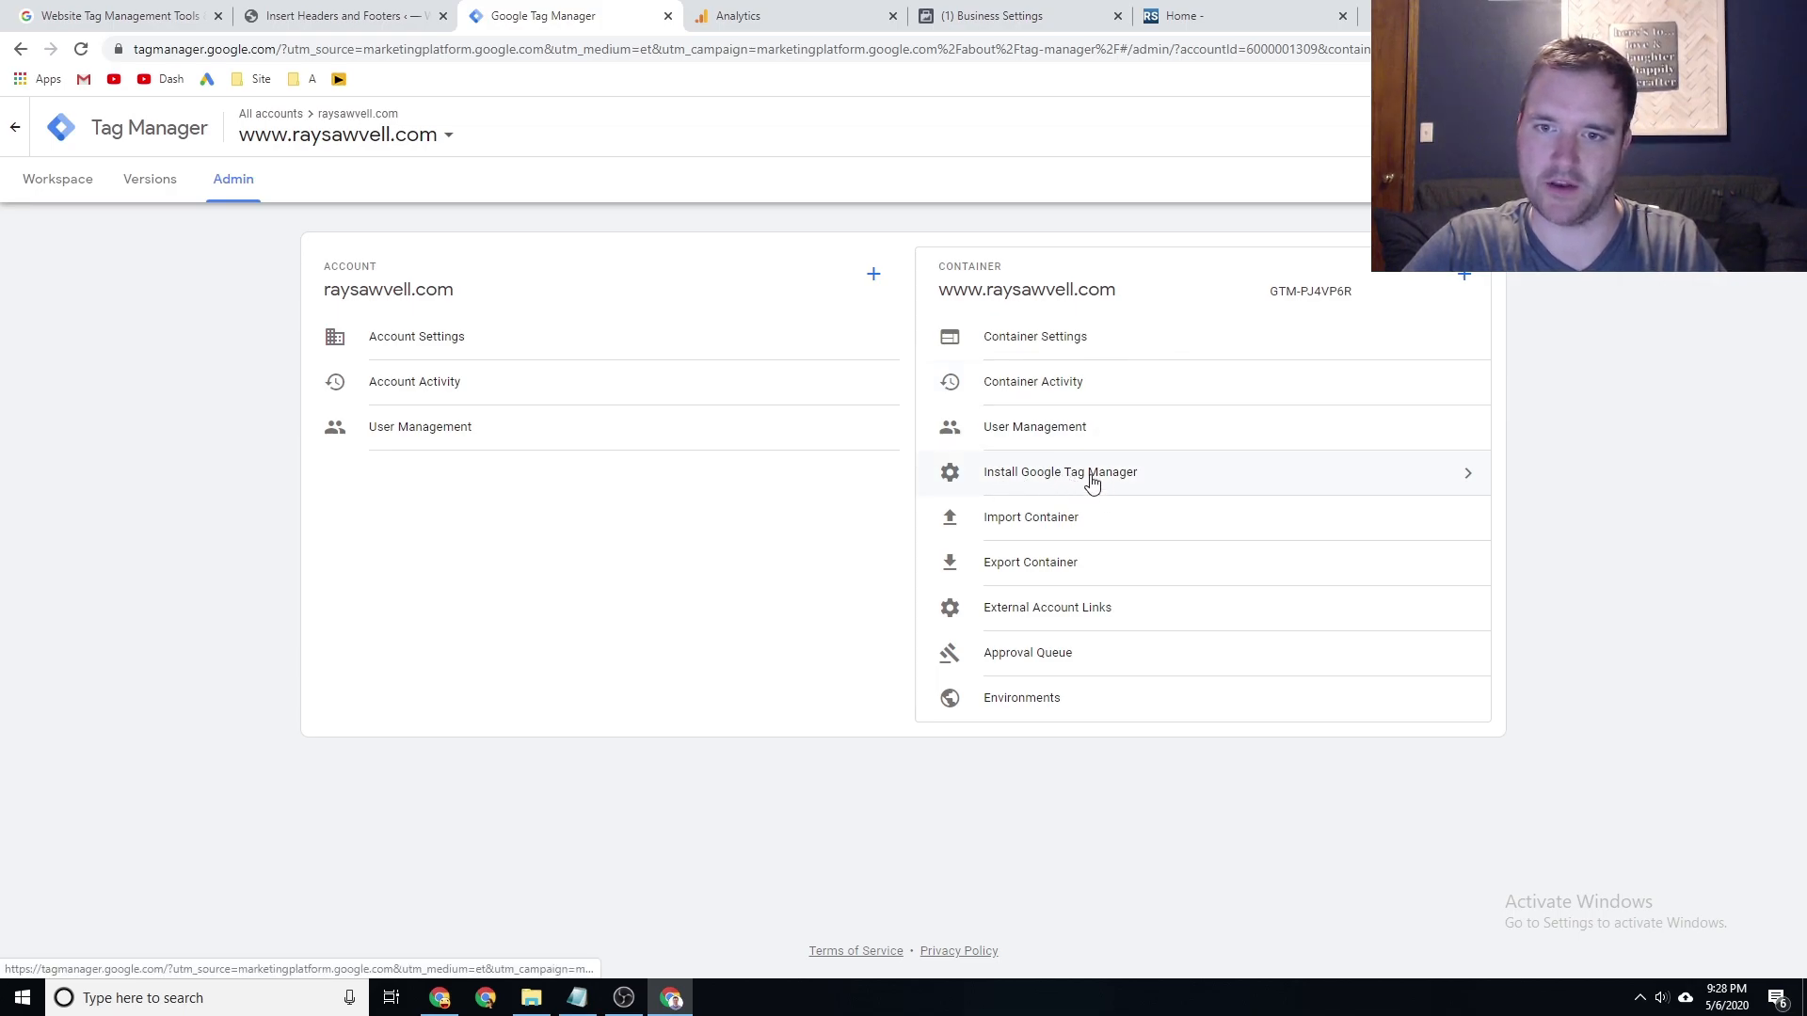
left_click(1059, 473)
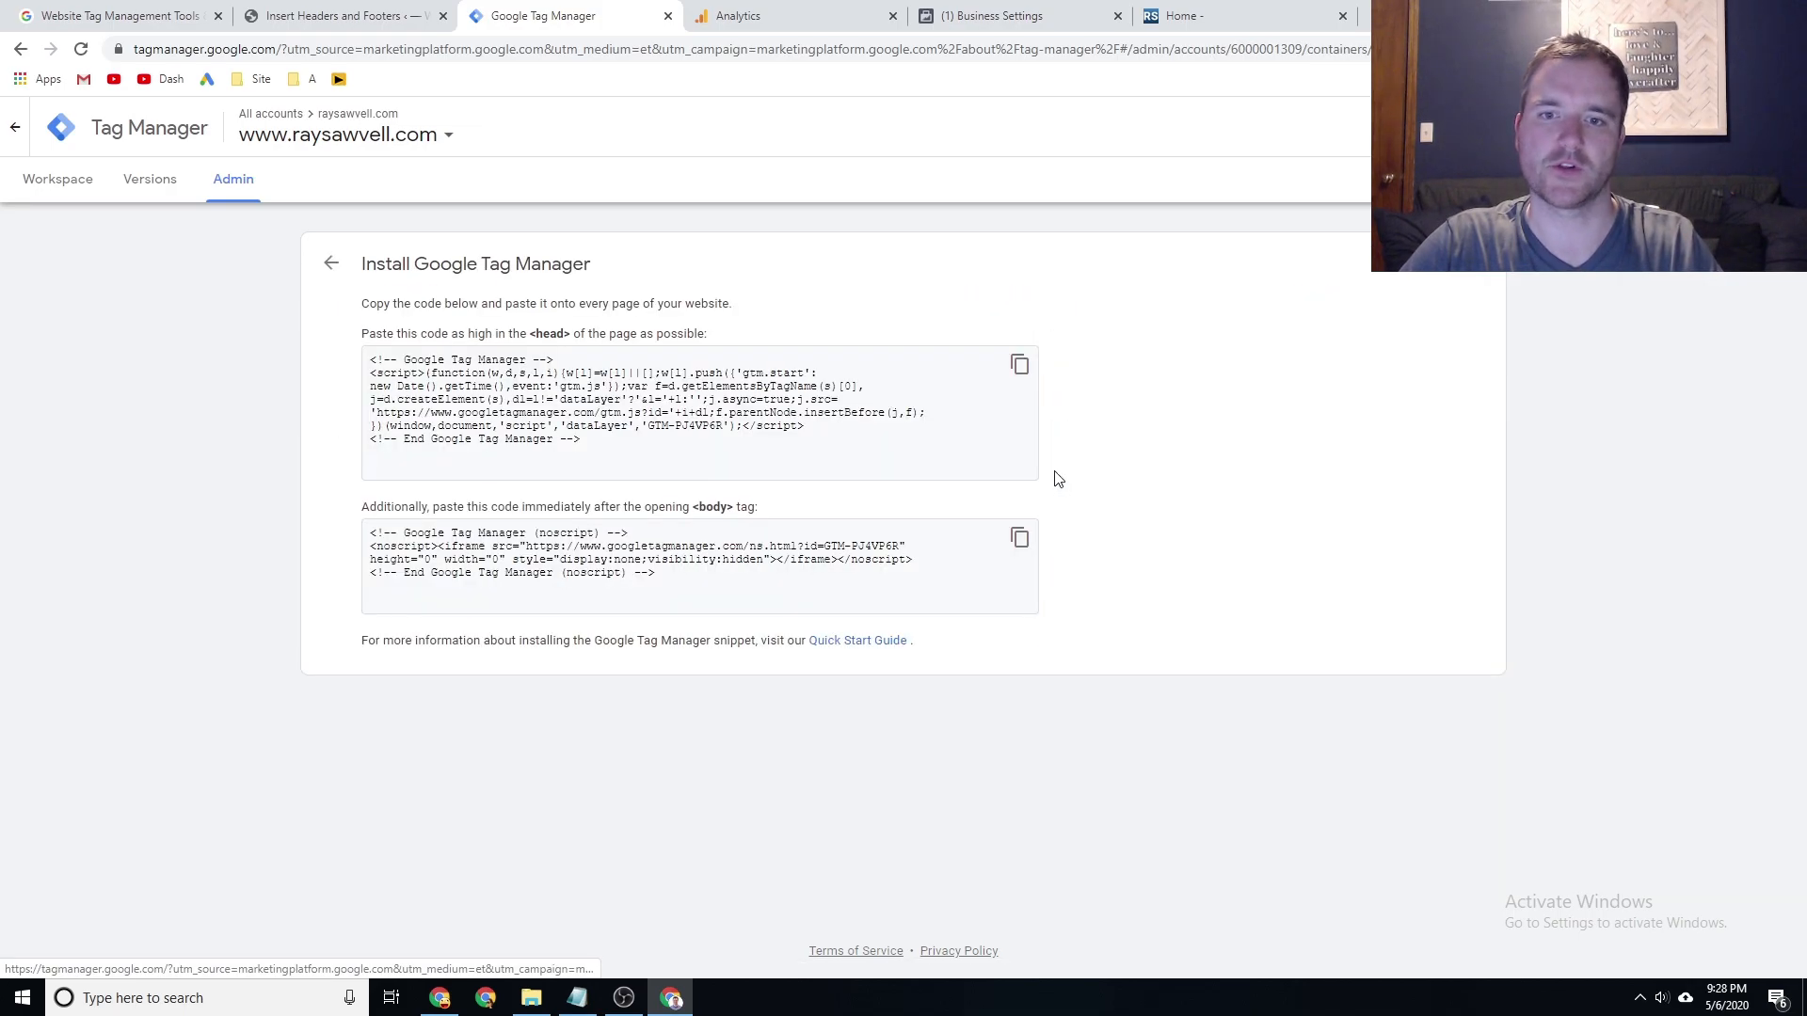
Copy the Google Tag Manager code snippet intended for the page's head section.
left_click_drag(397, 361, 477, 358)
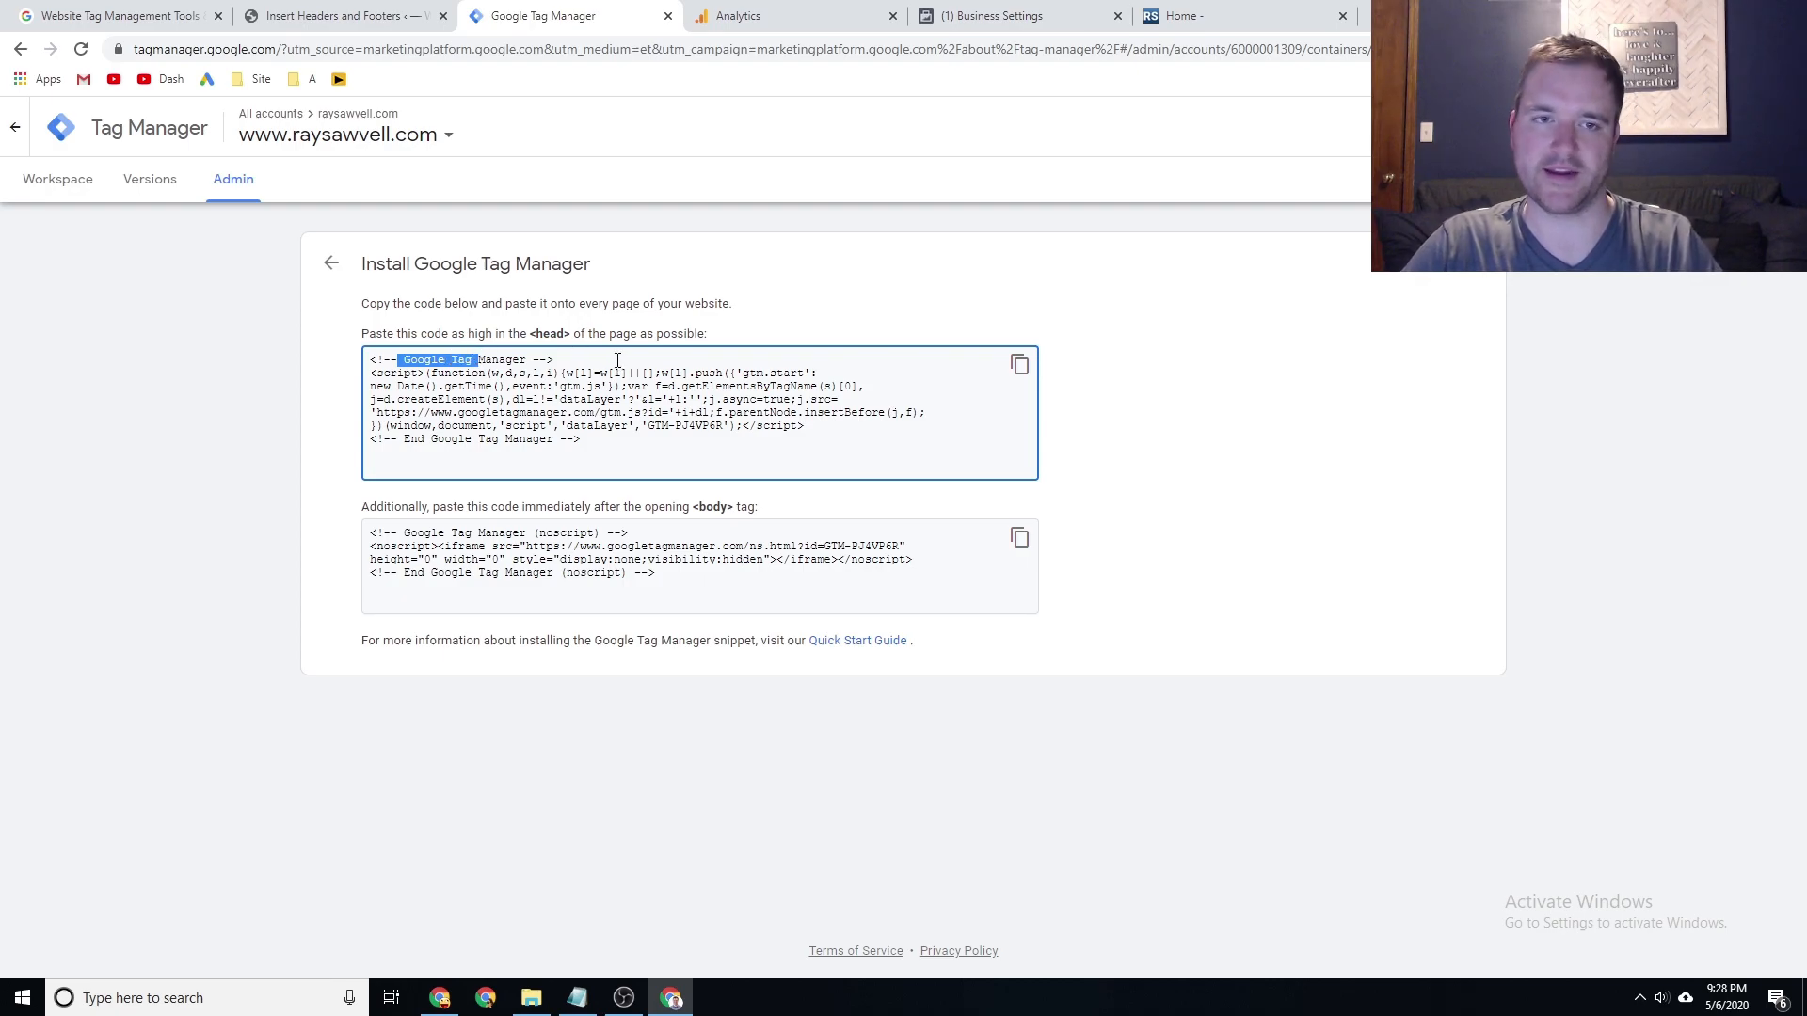
left_click(1225, 386)
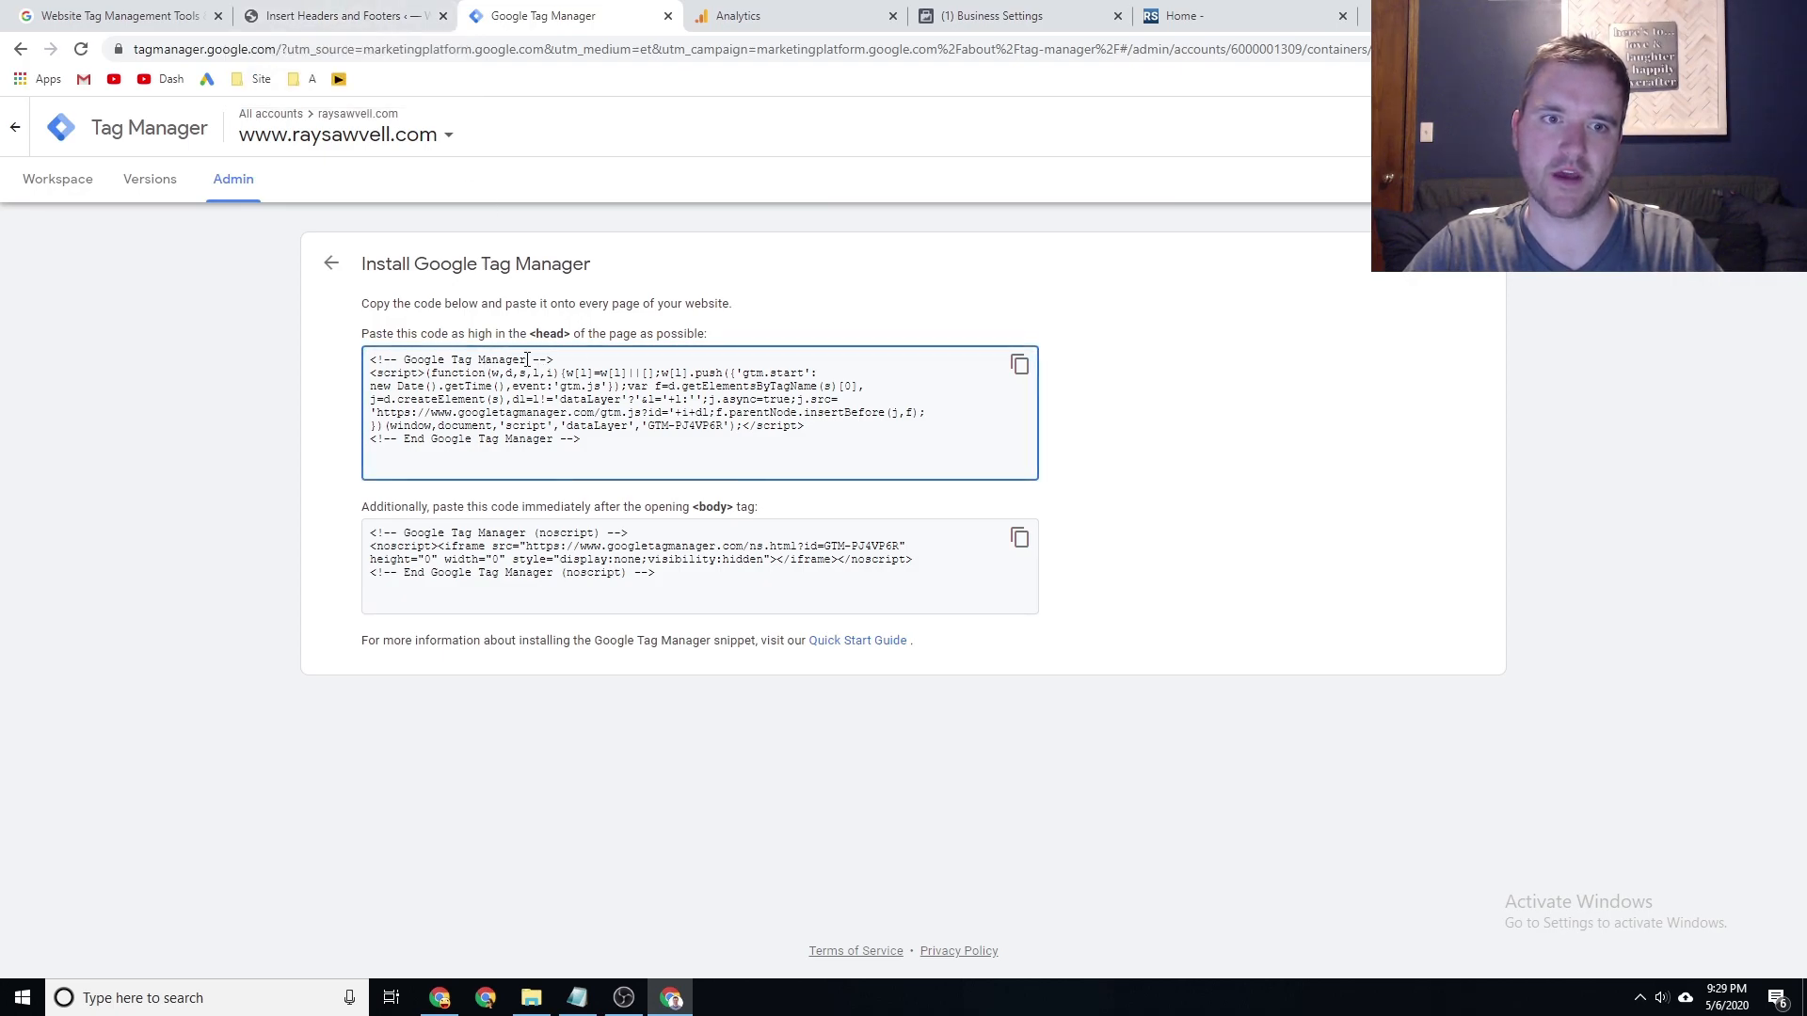
left_click(1019, 364)
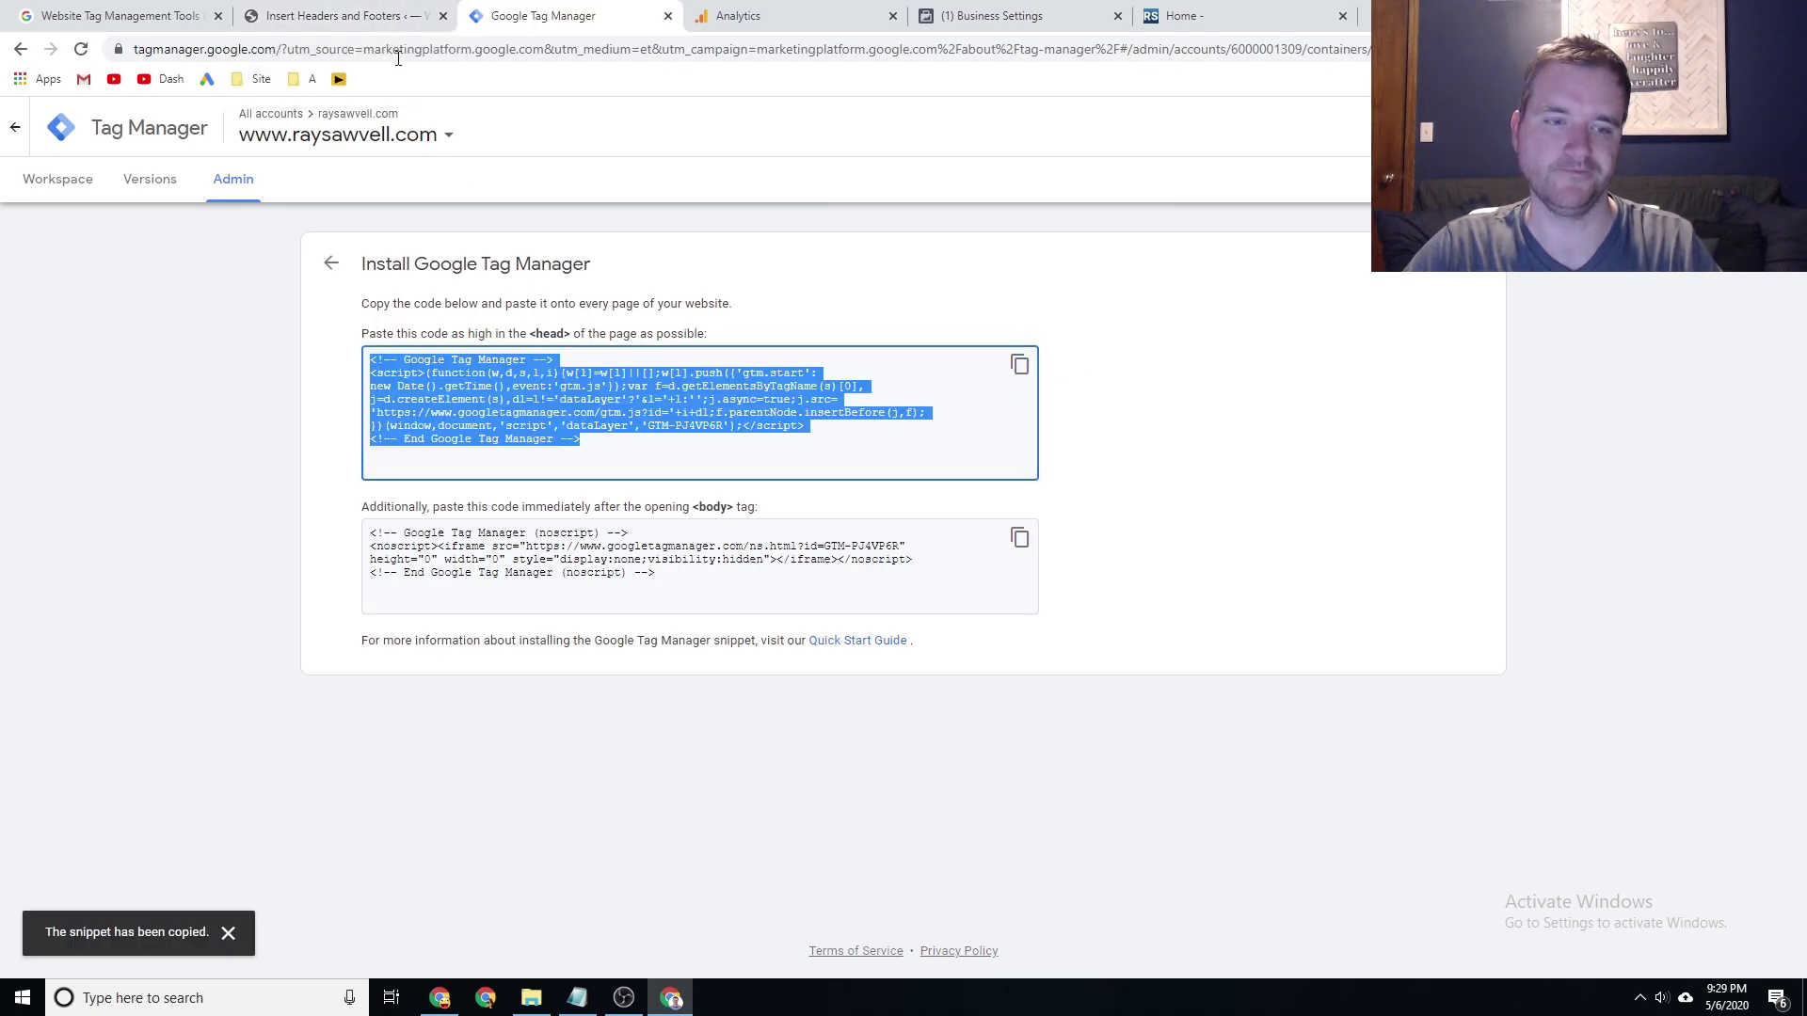
Switch to the WordPress dashboard and search the installed plugins for "insert headers".
left_click(339, 16)
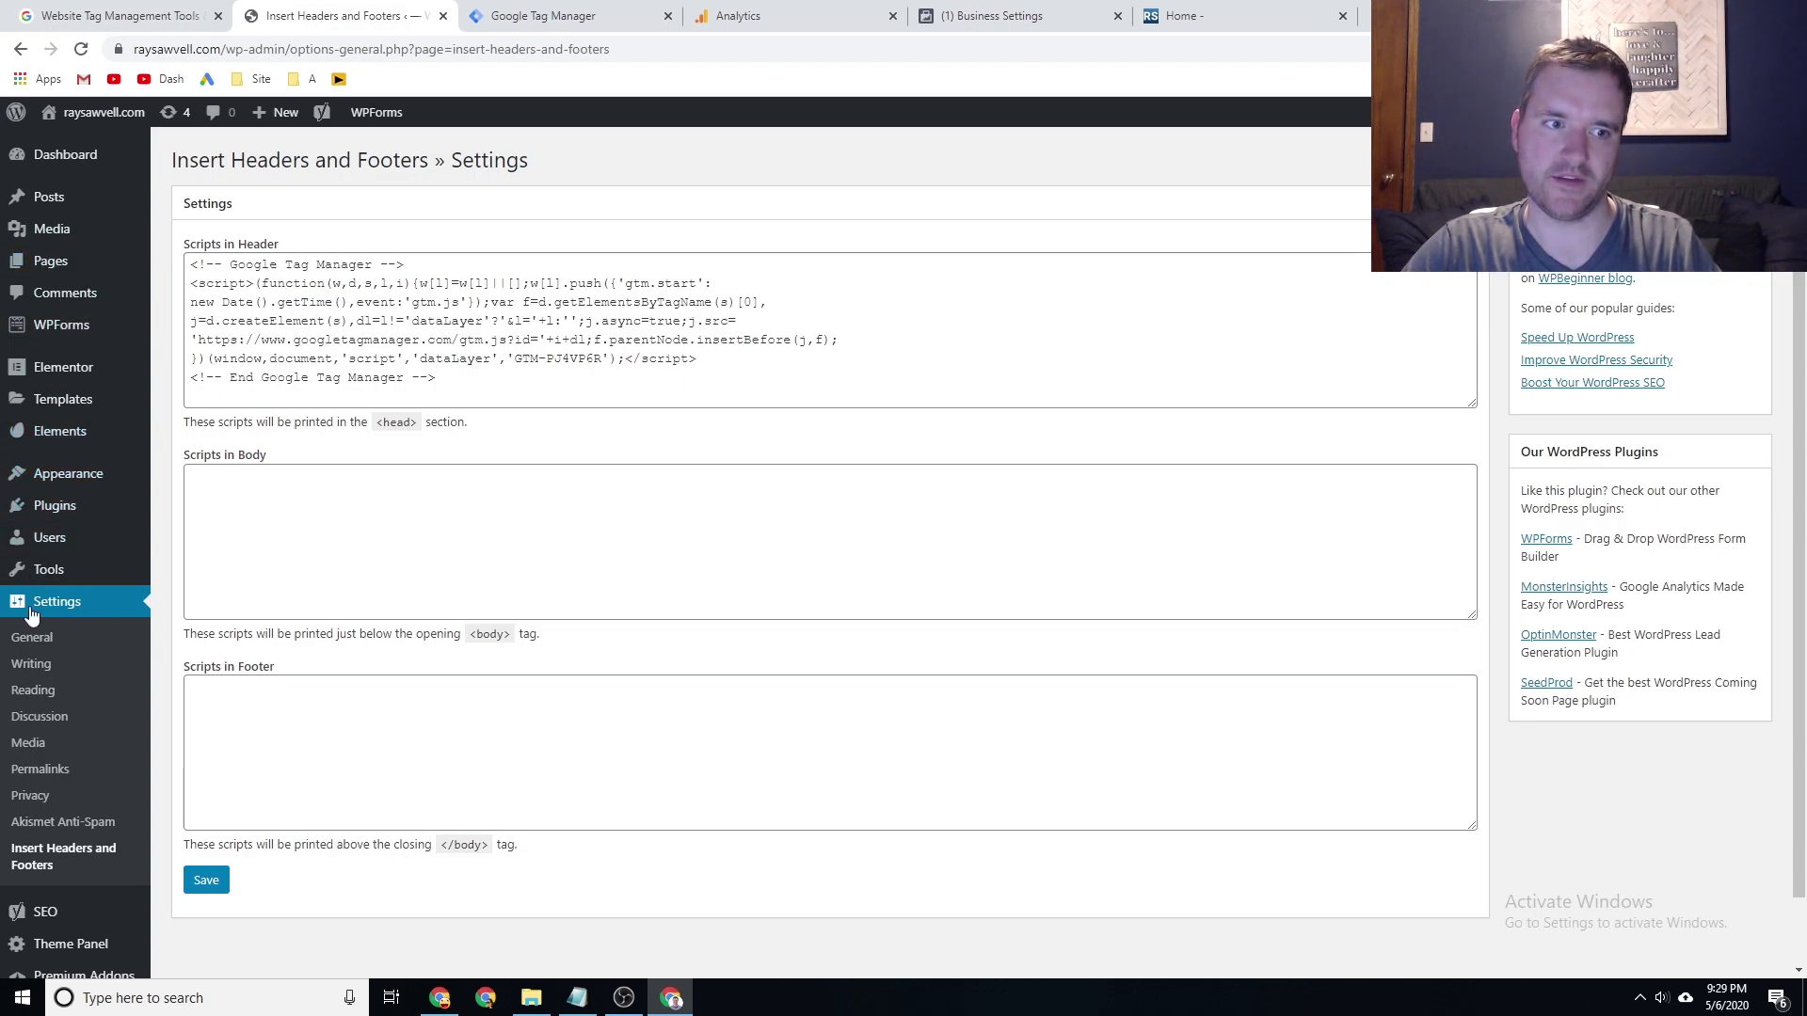
left_click(51, 505)
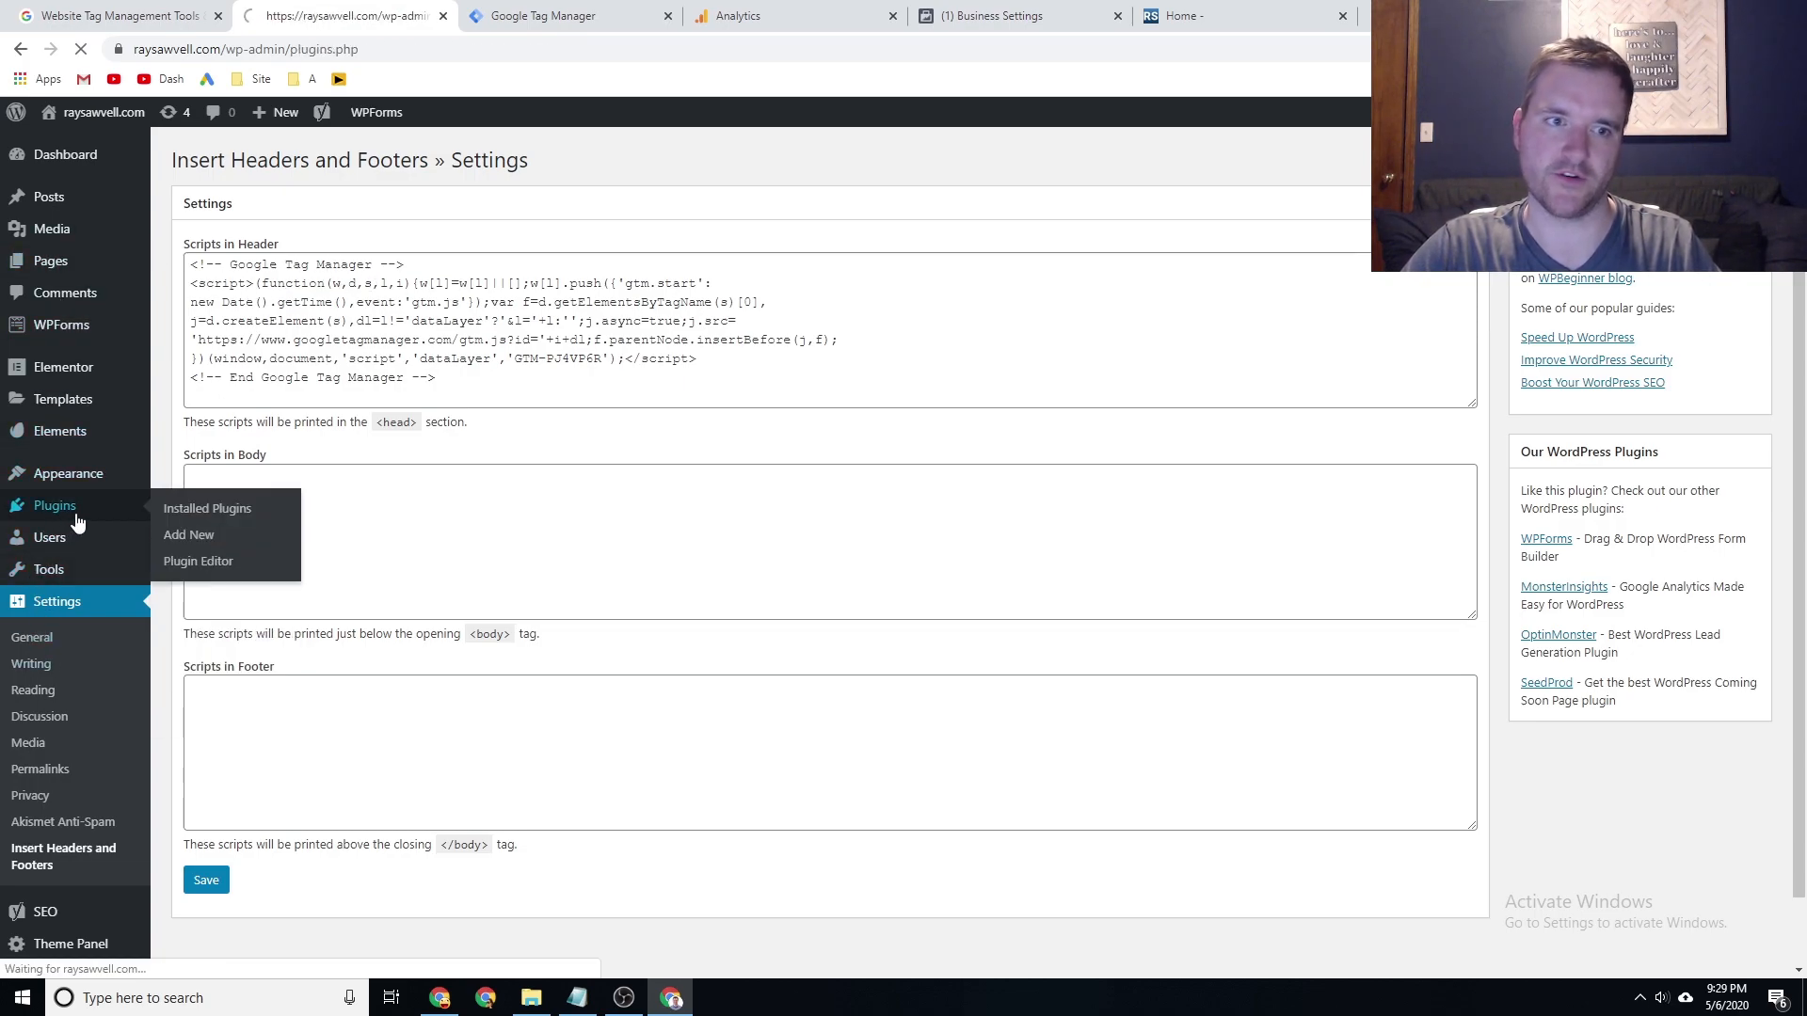
scroll(252, 473, "down", 2)
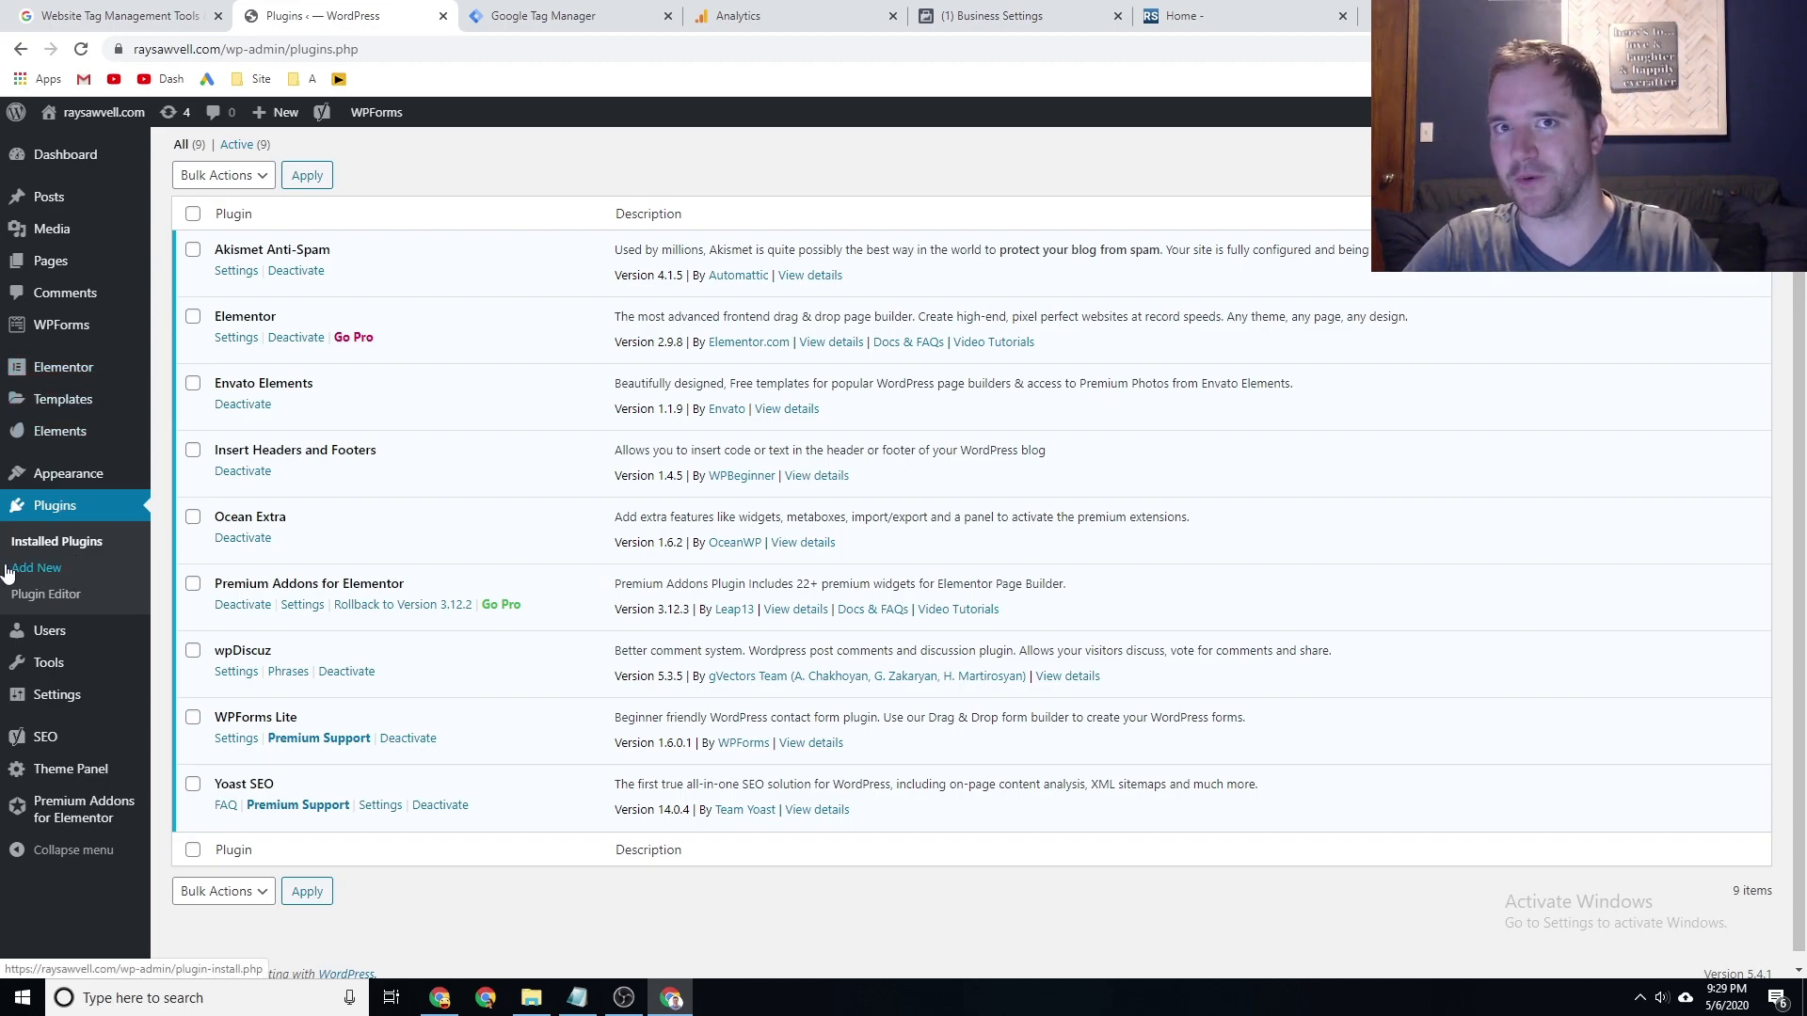
mouse_move(75, 484)
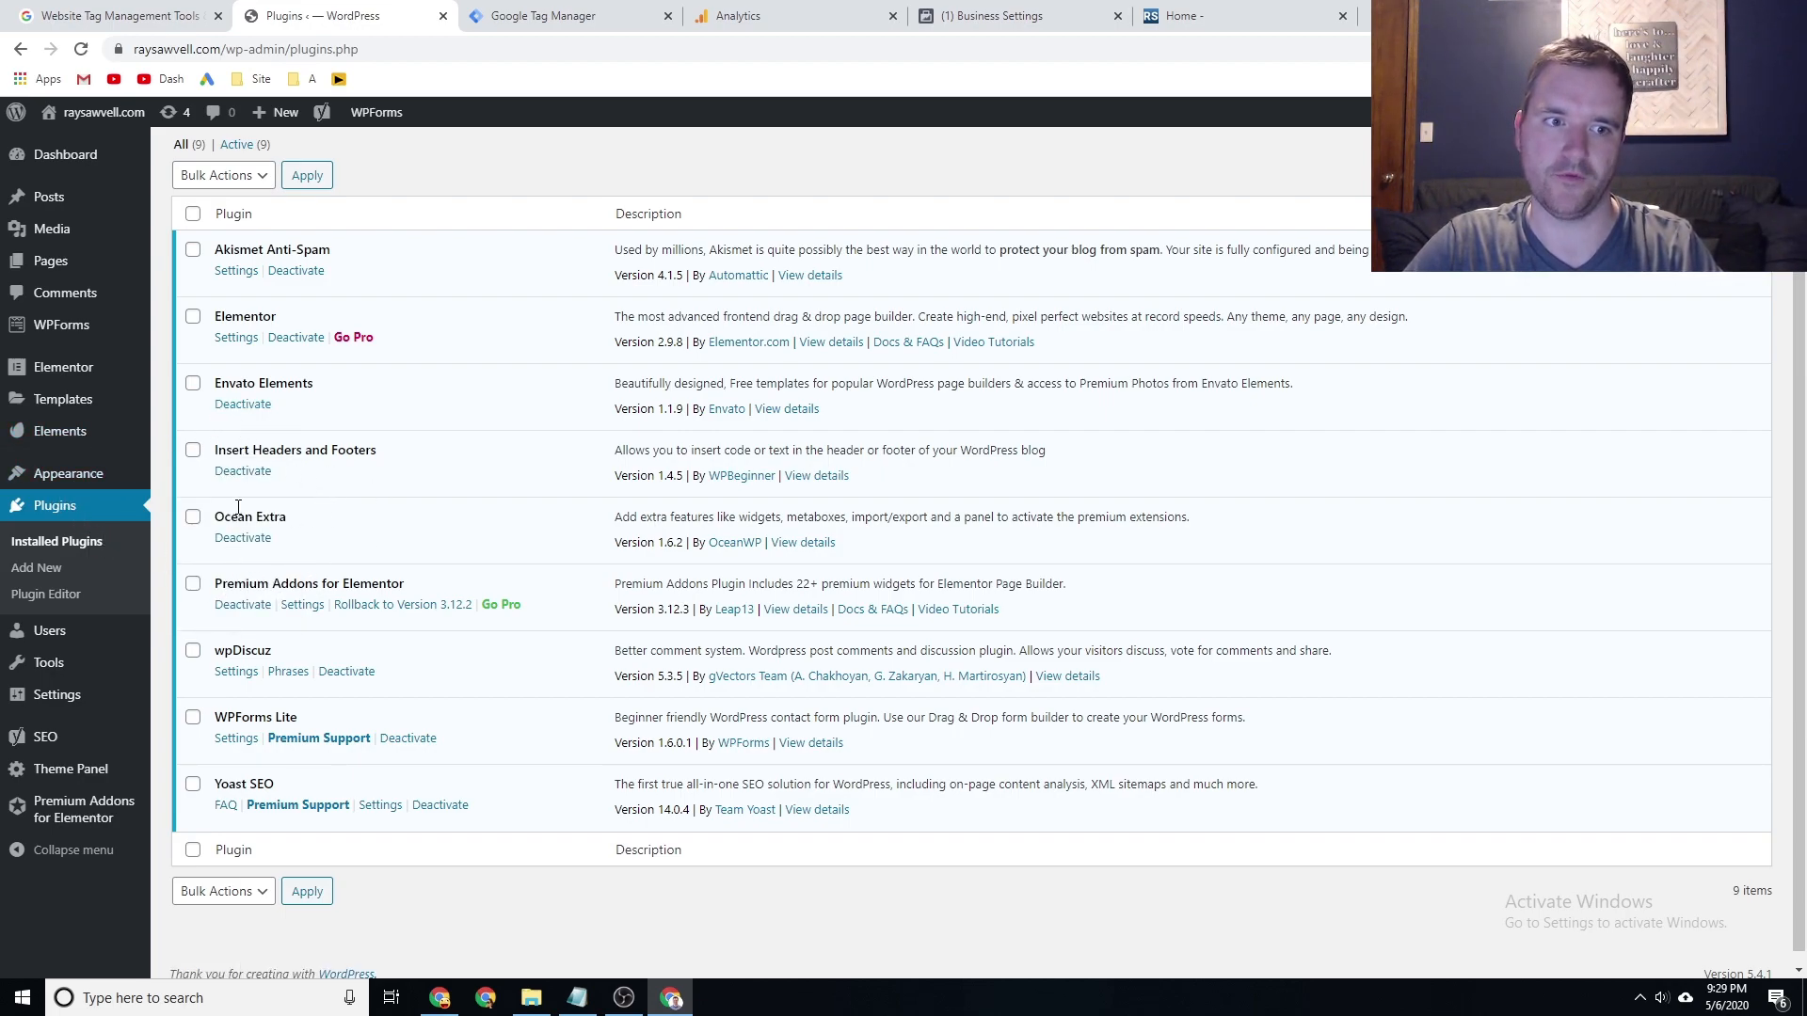
left_click_drag(241, 450, 322, 448)
left_click(1639, 145)
type("i")
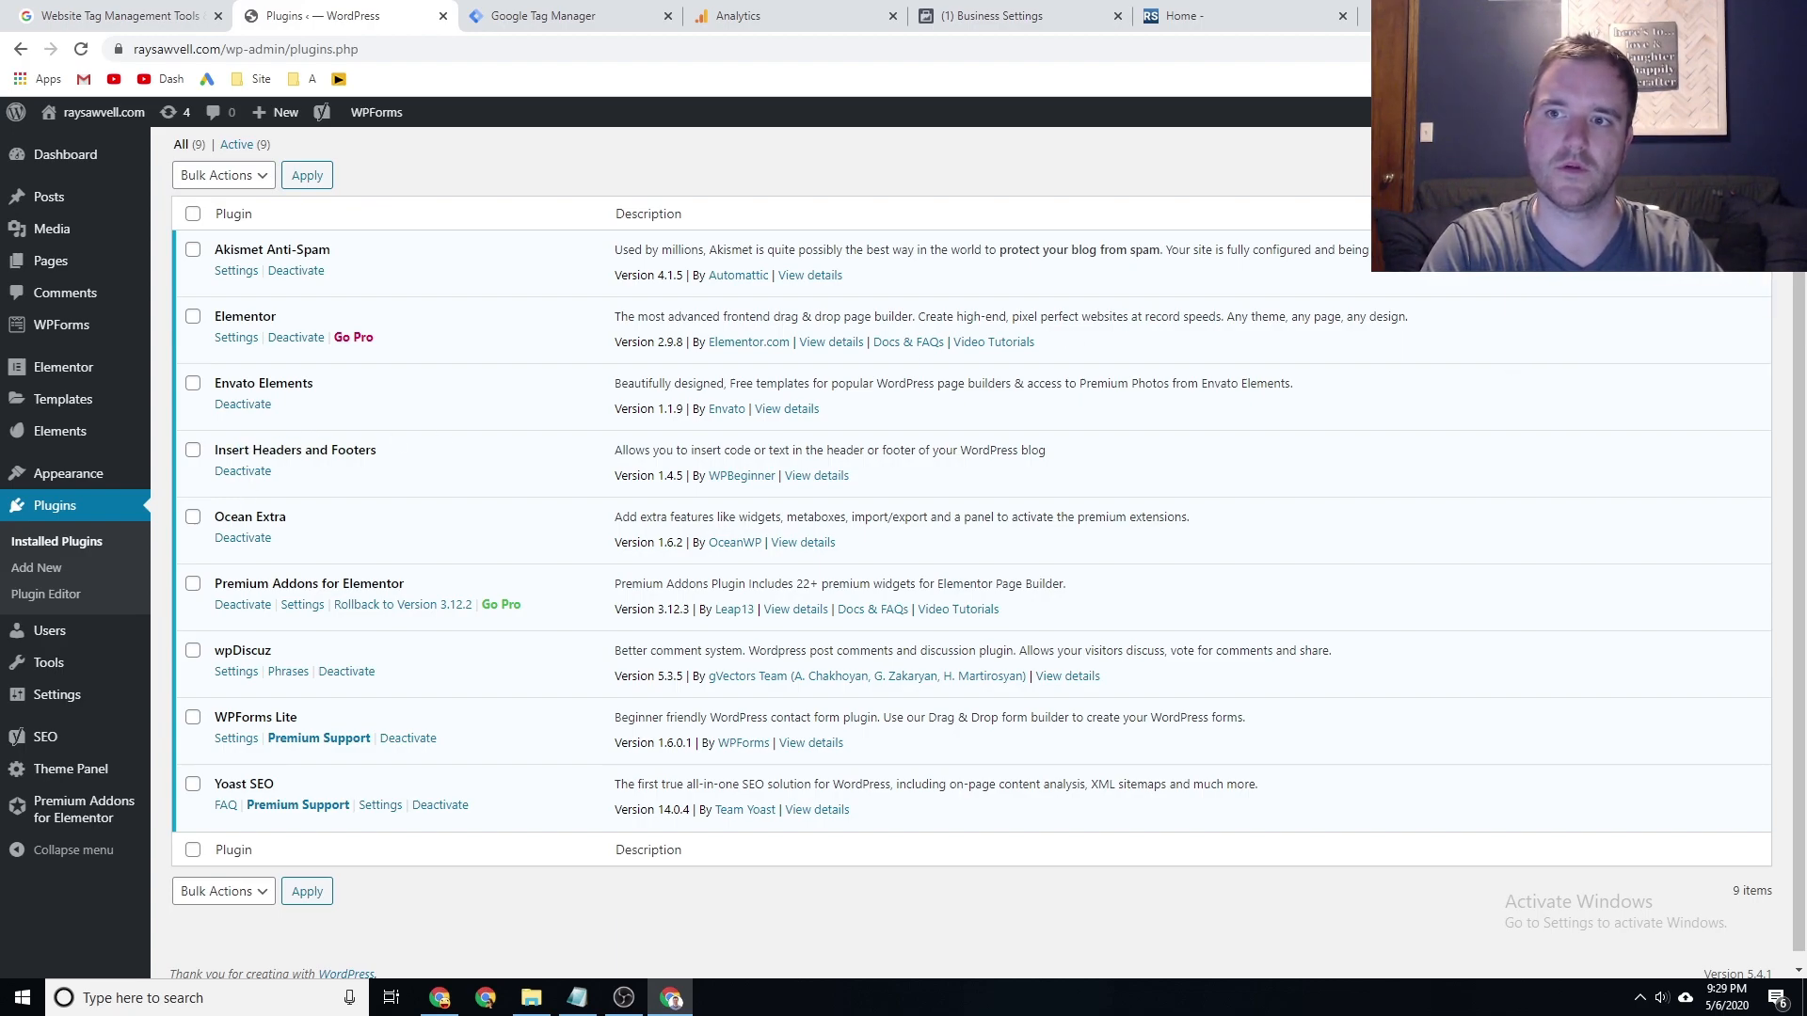
type("nsert headers")
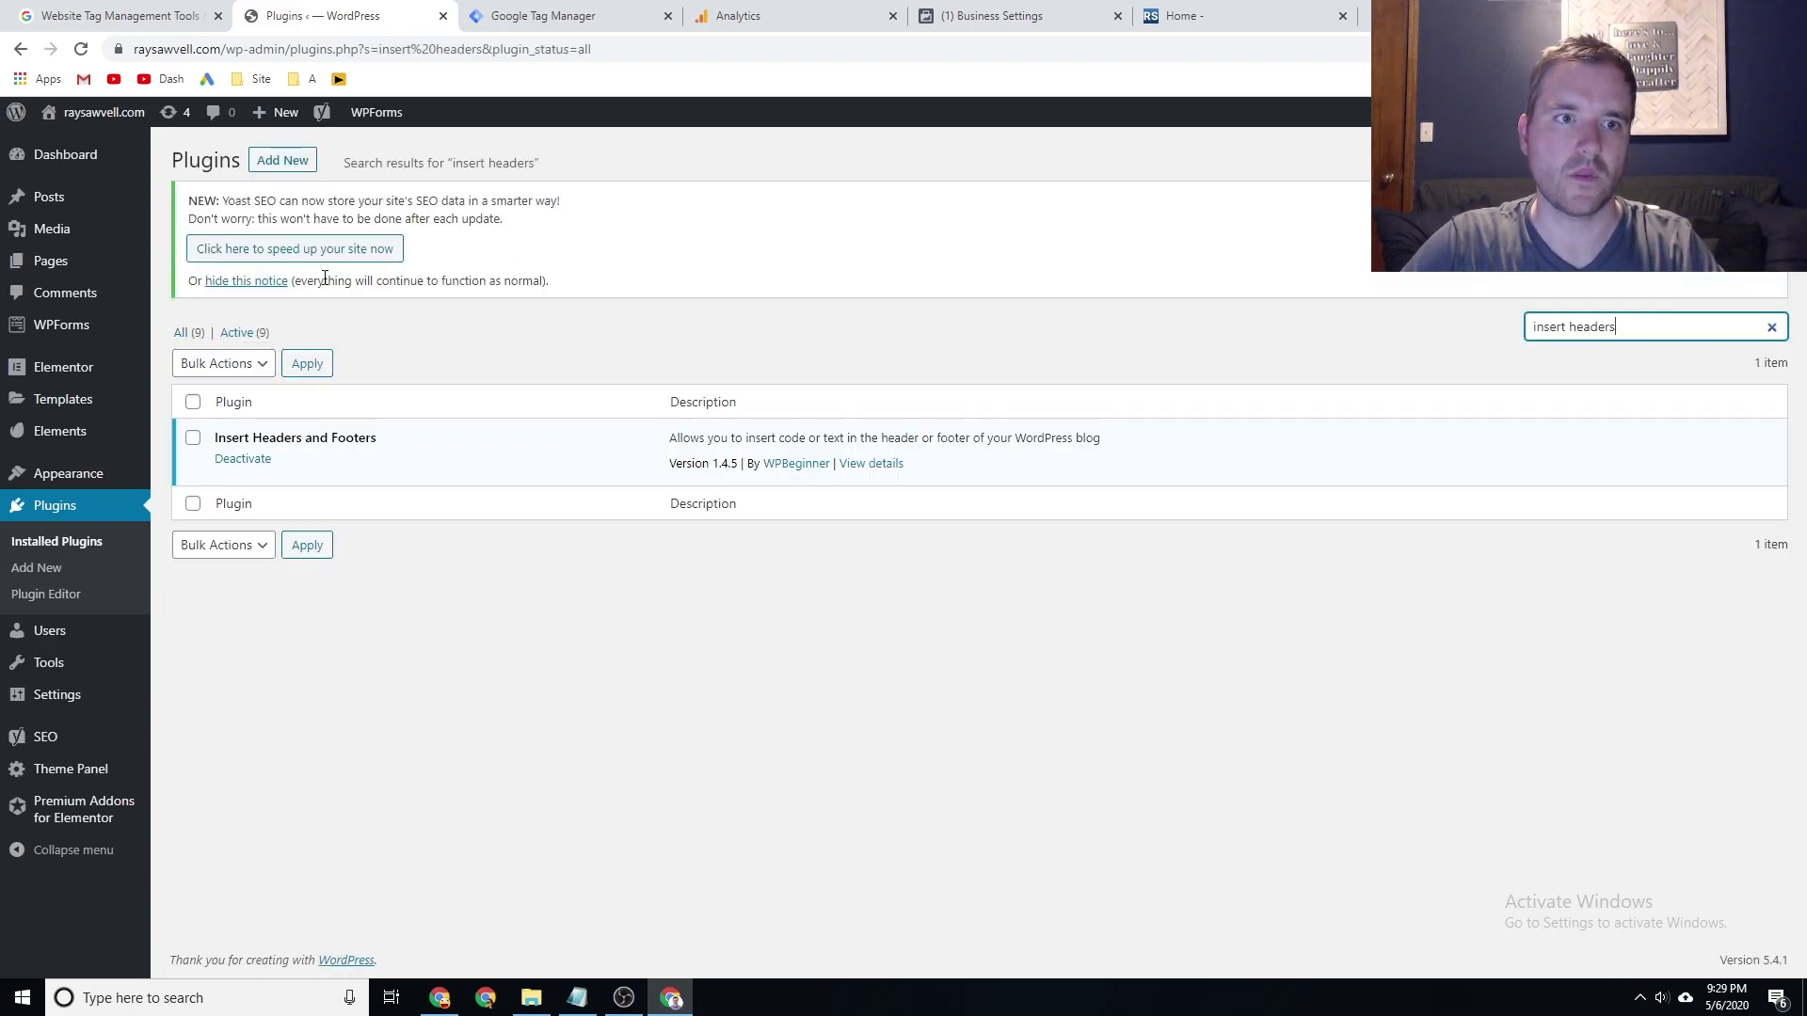
Search the plugins available to add in WordPress for "google tag manager".
left_click(303, 162)
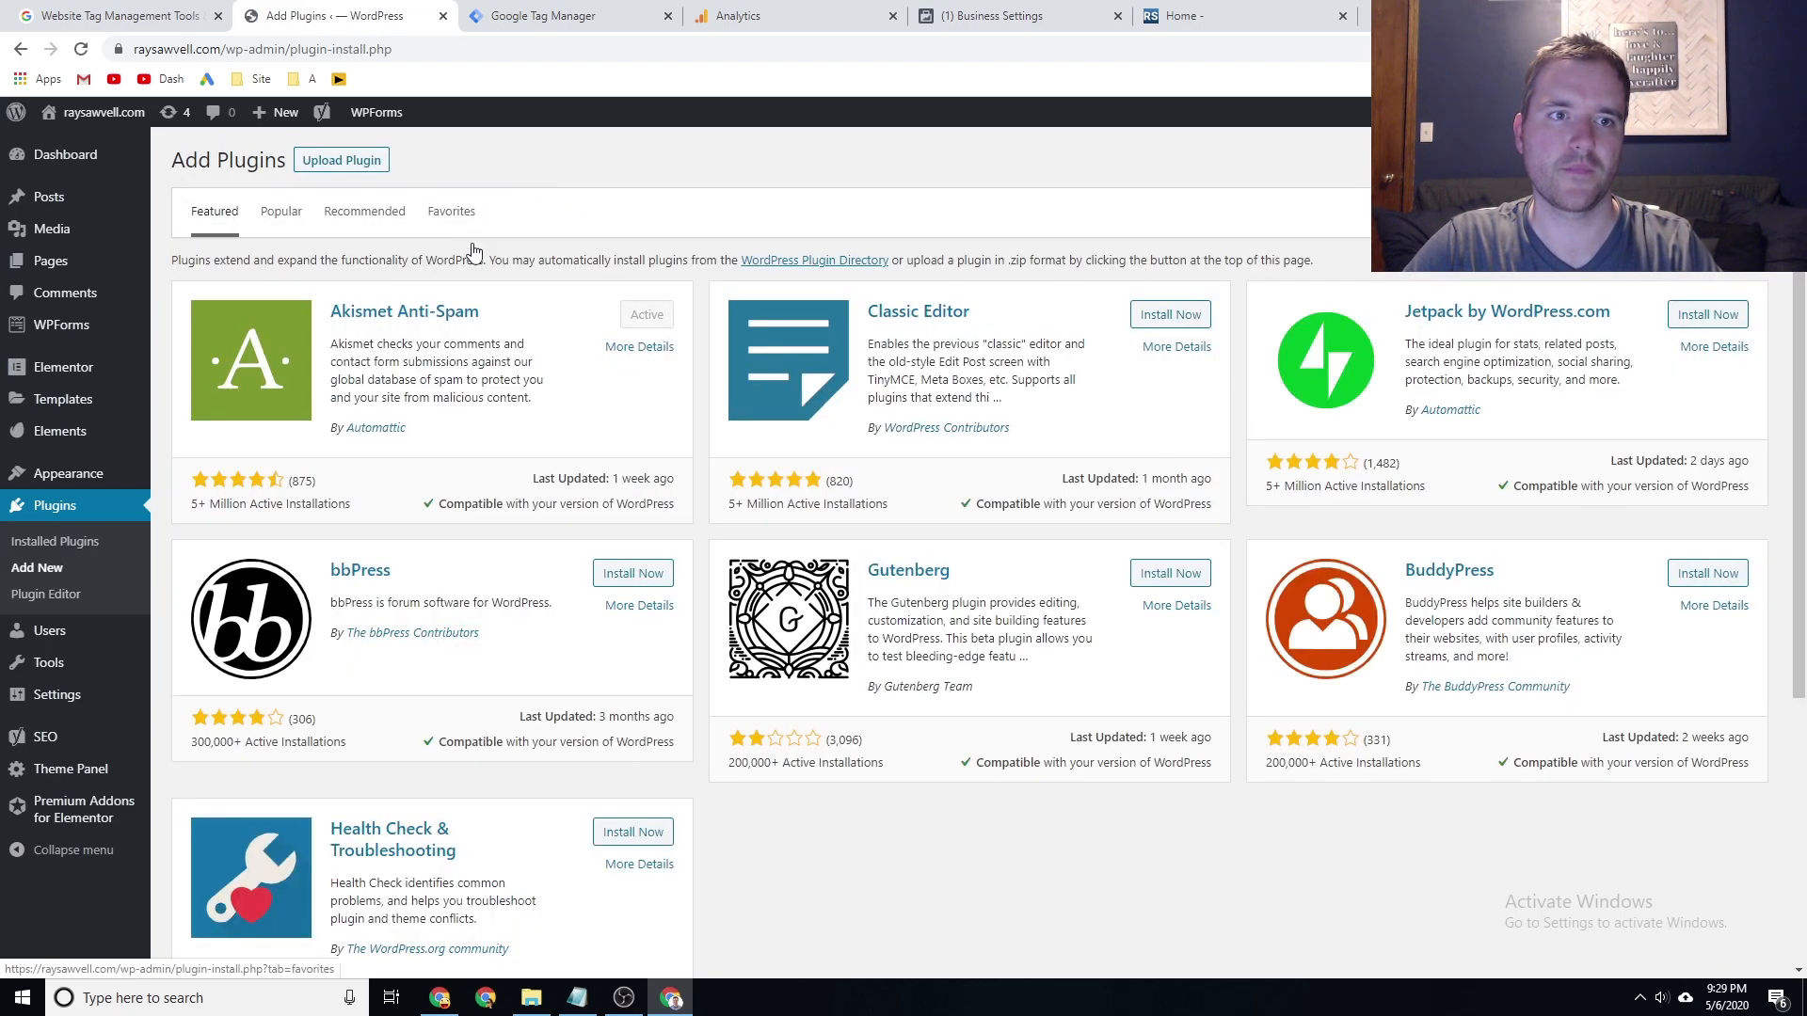
left_click(1619, 212)
type("t")
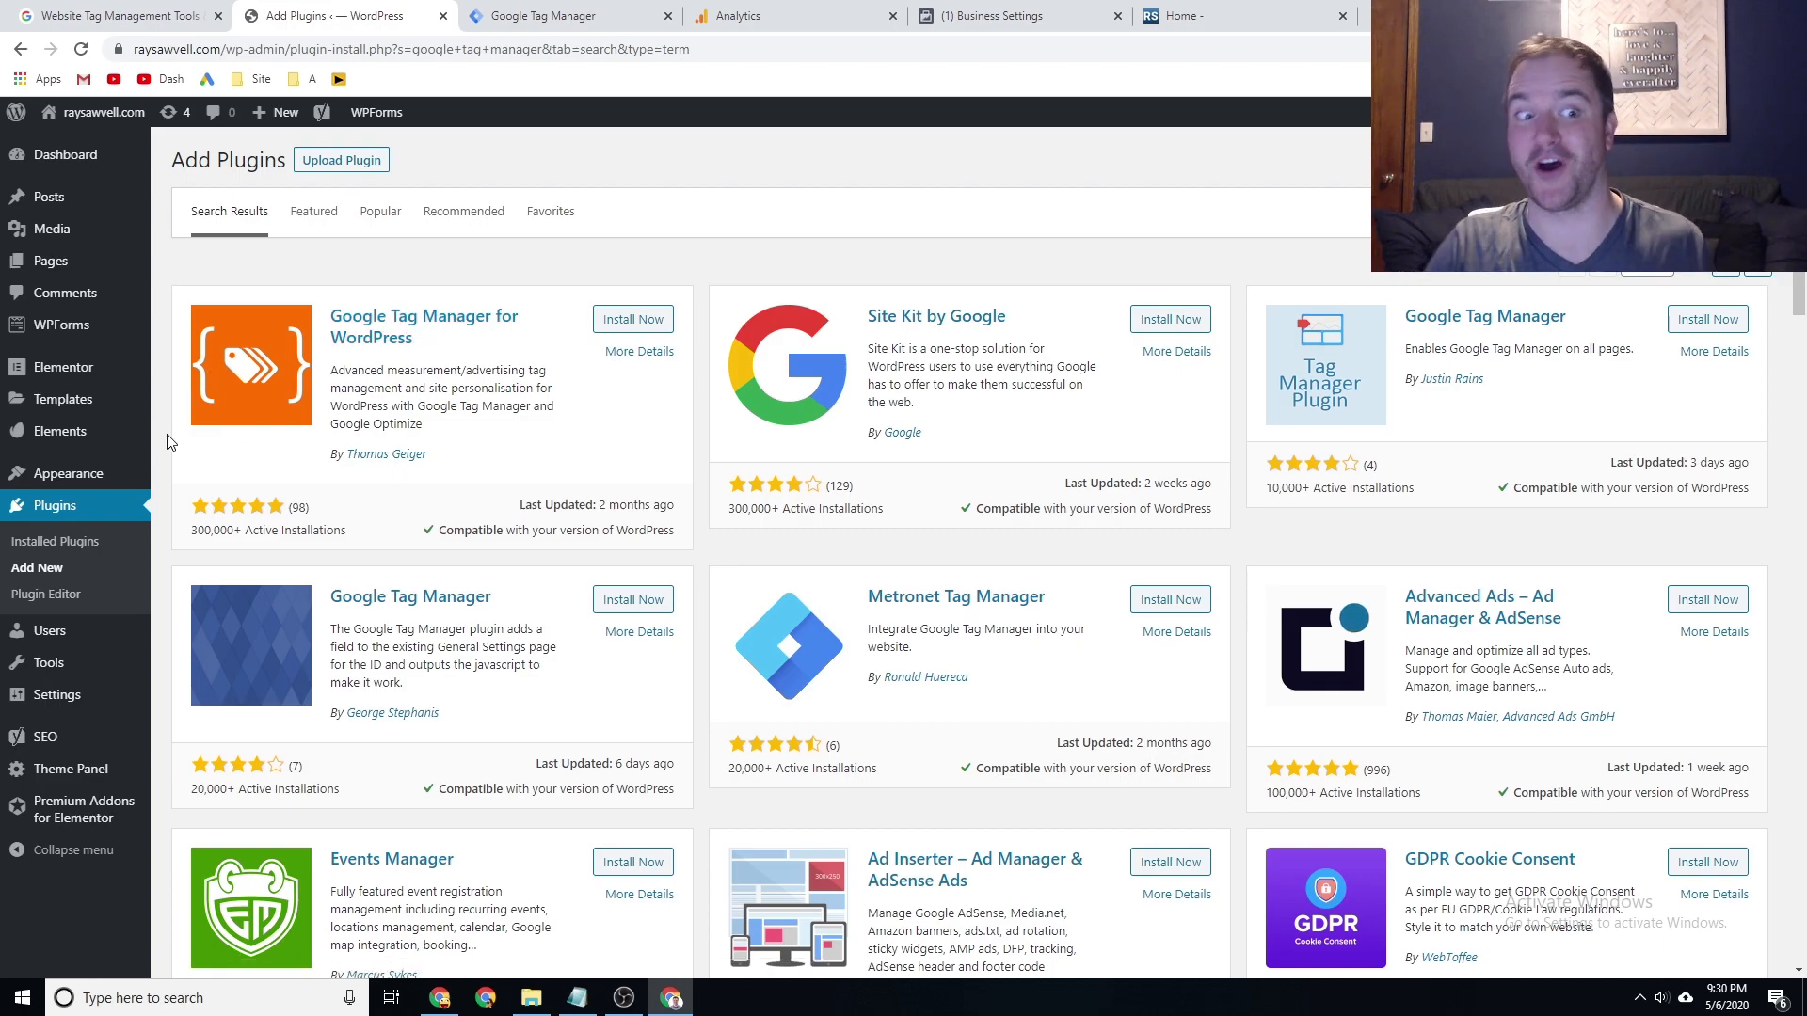
Open the settings of the Insert Headers and Footers plugin.
left_click(47, 701)
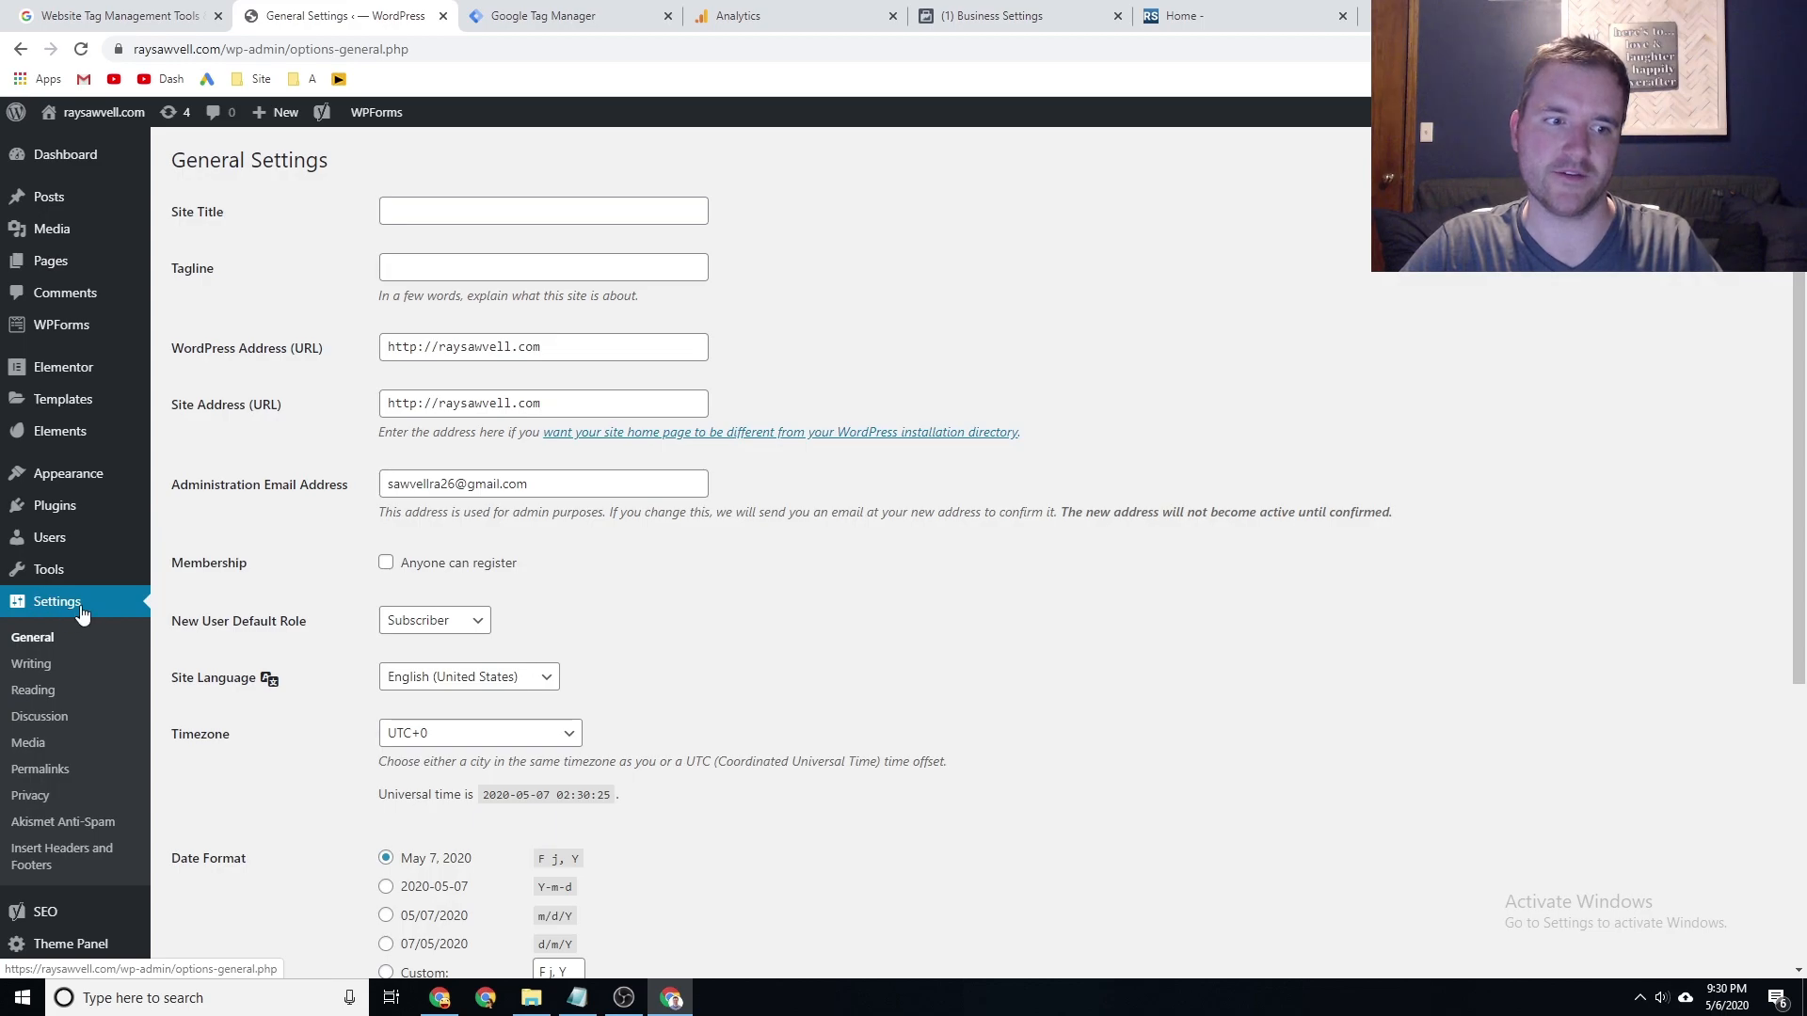
left_click(60, 853)
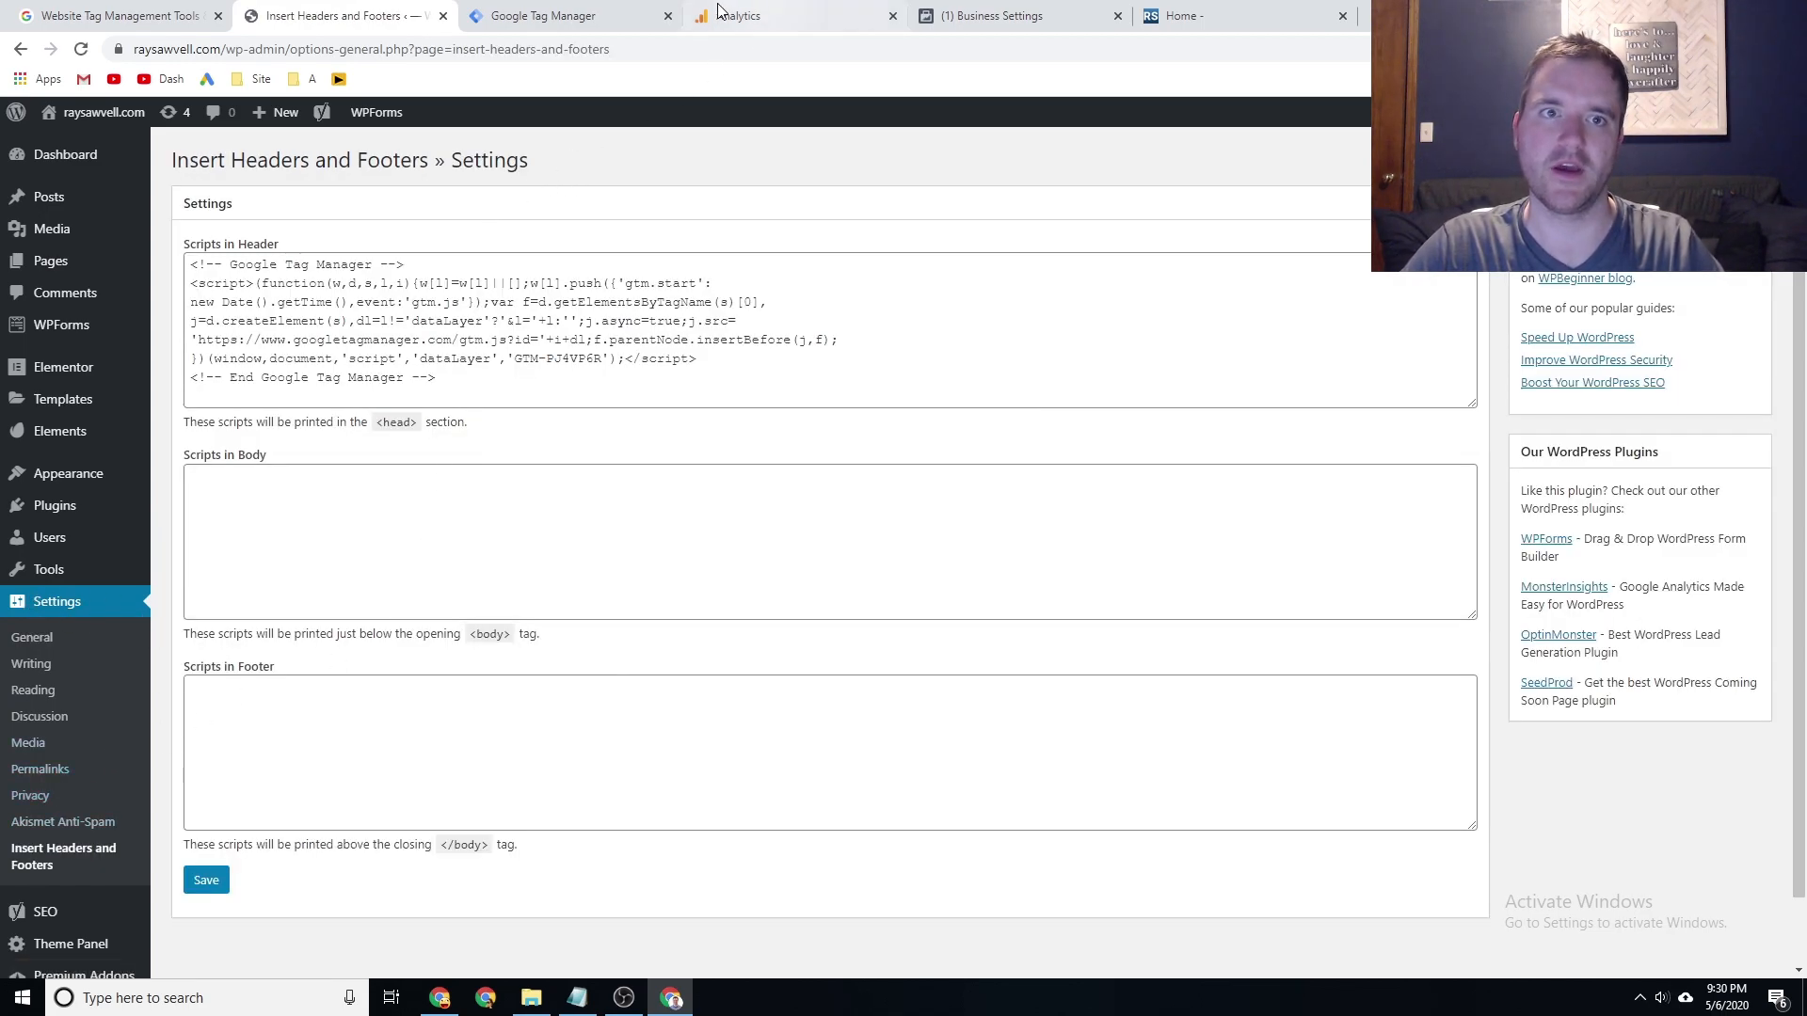
Copy the head snippet from Google Tag Manager again and place the cursor in the plugin's Scripts in Header field.
left_click(695, 16)
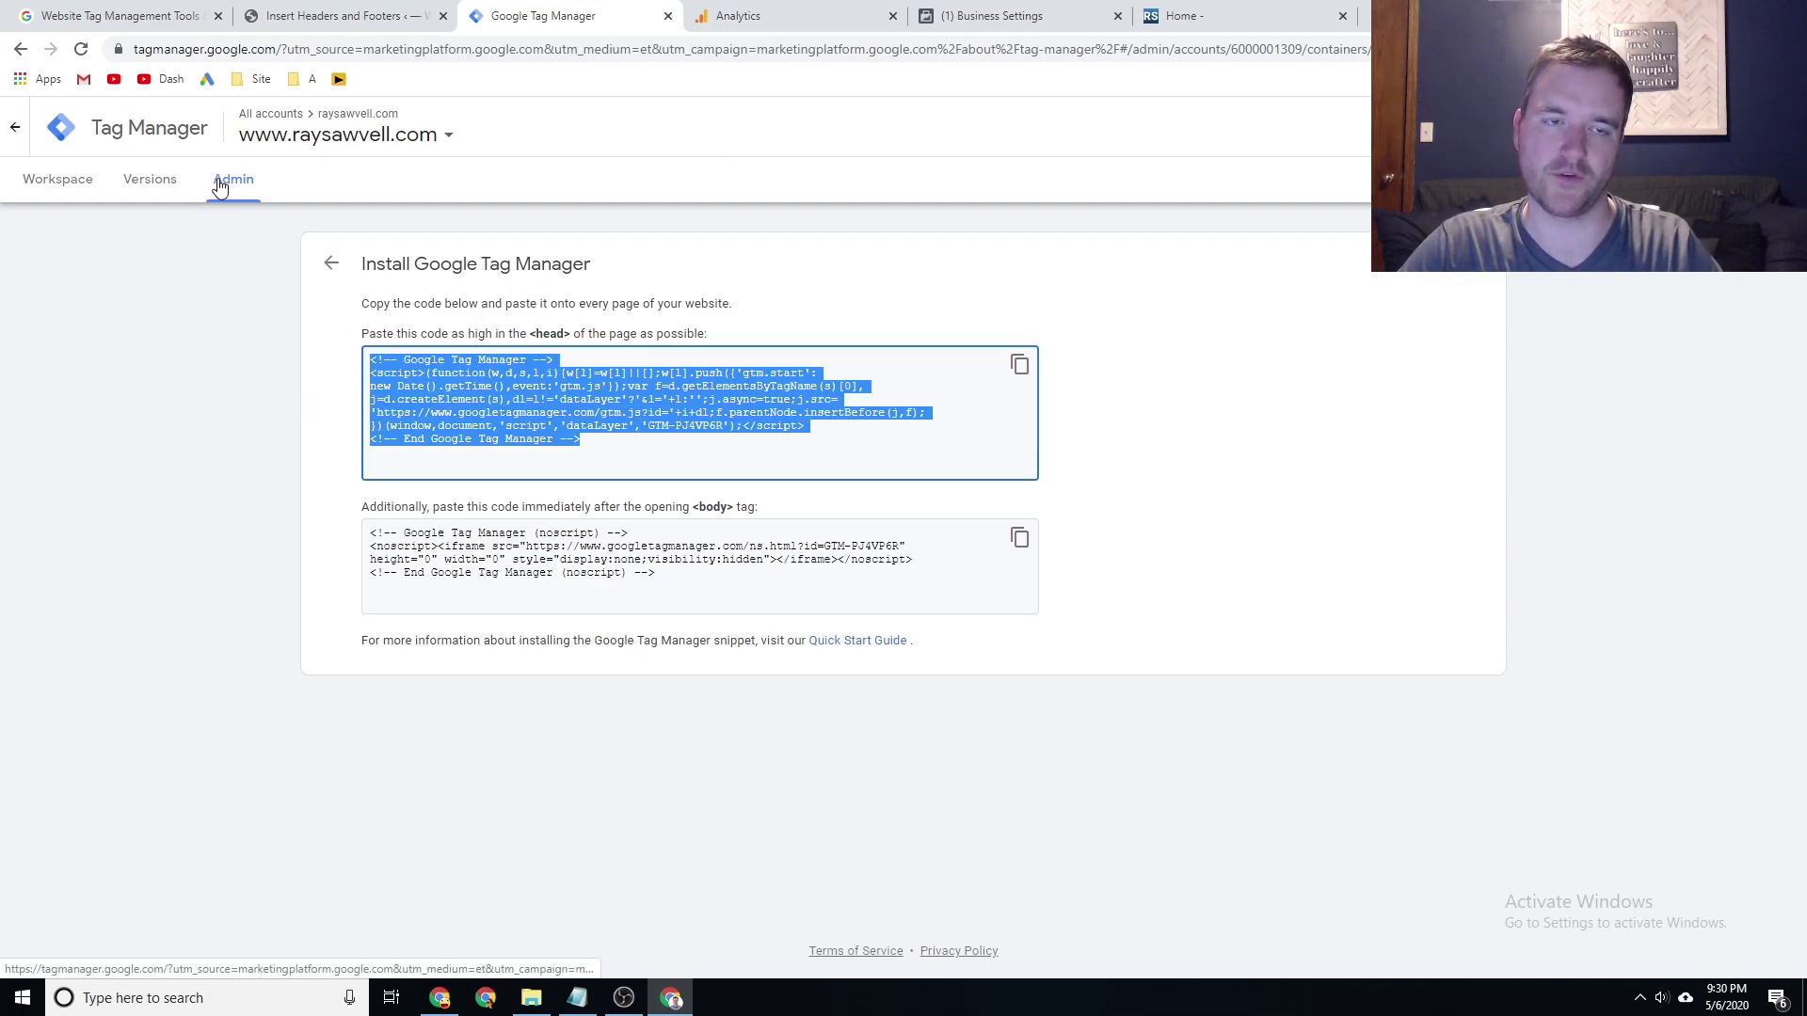
left_click(415, 395)
key("ctrl+a")
left_click(455, 367)
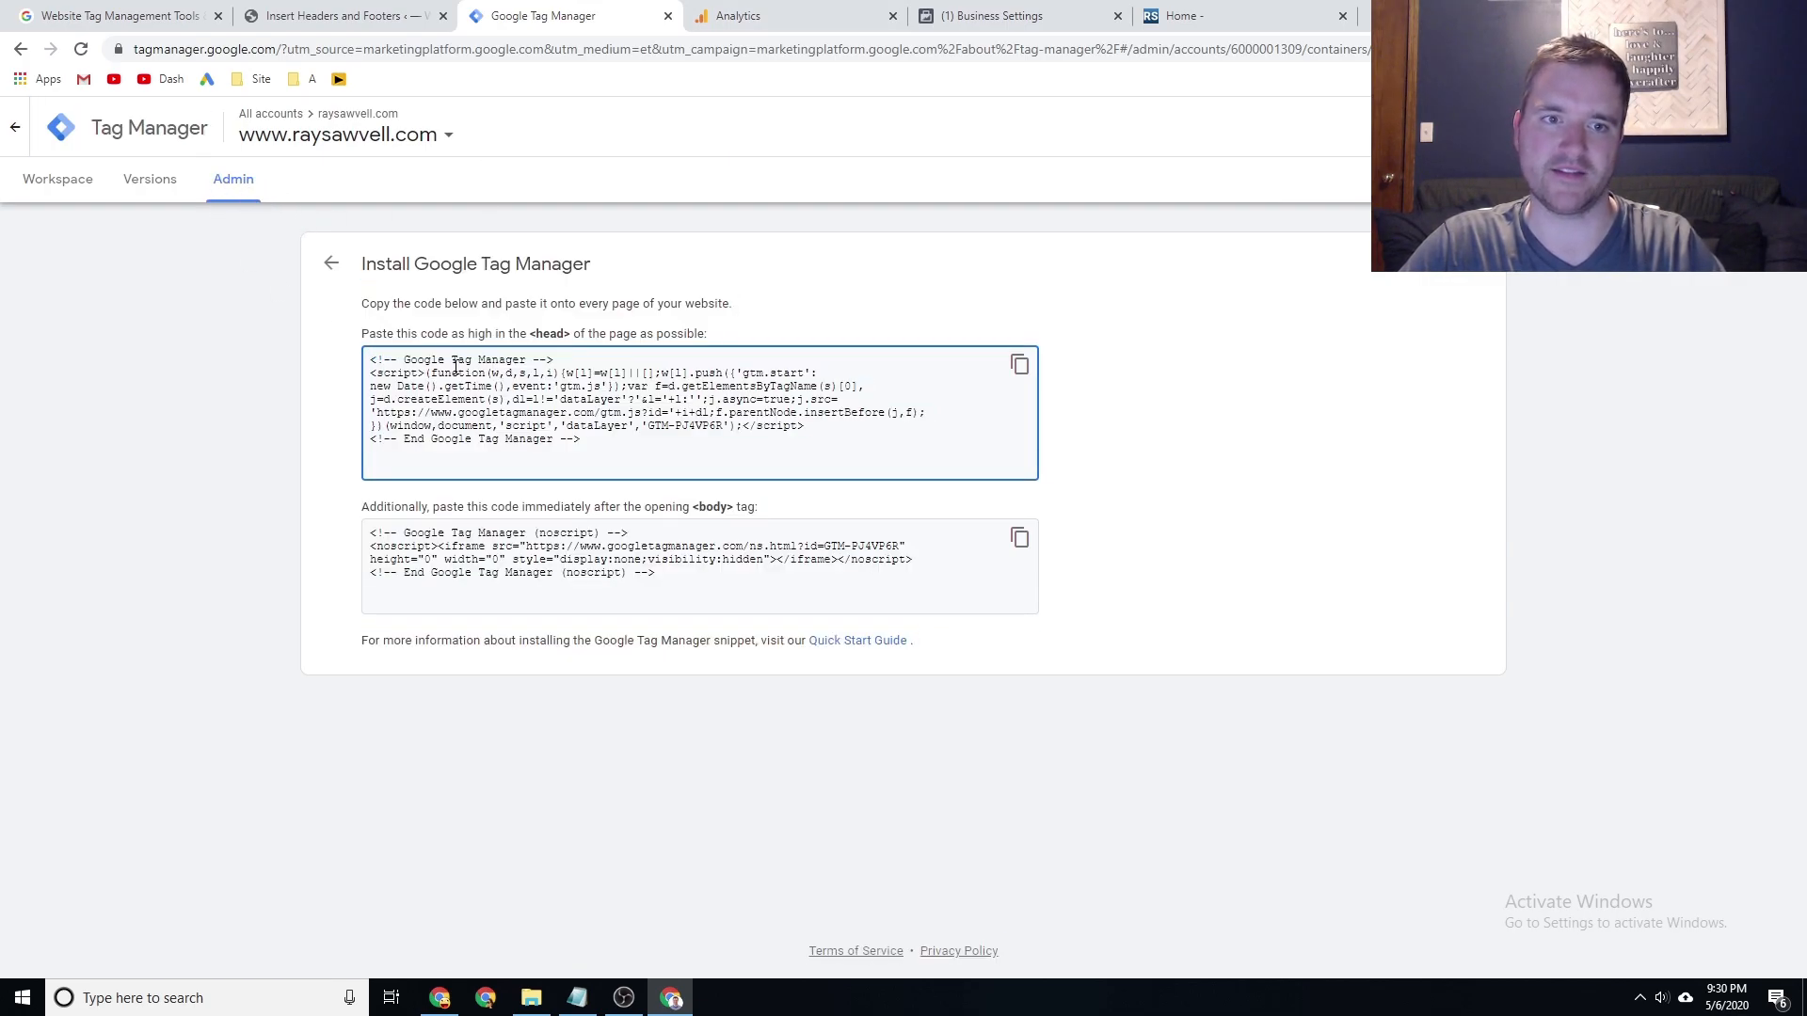
left_click(1019, 364)
left_click(339, 16)
left_click(389, 303)
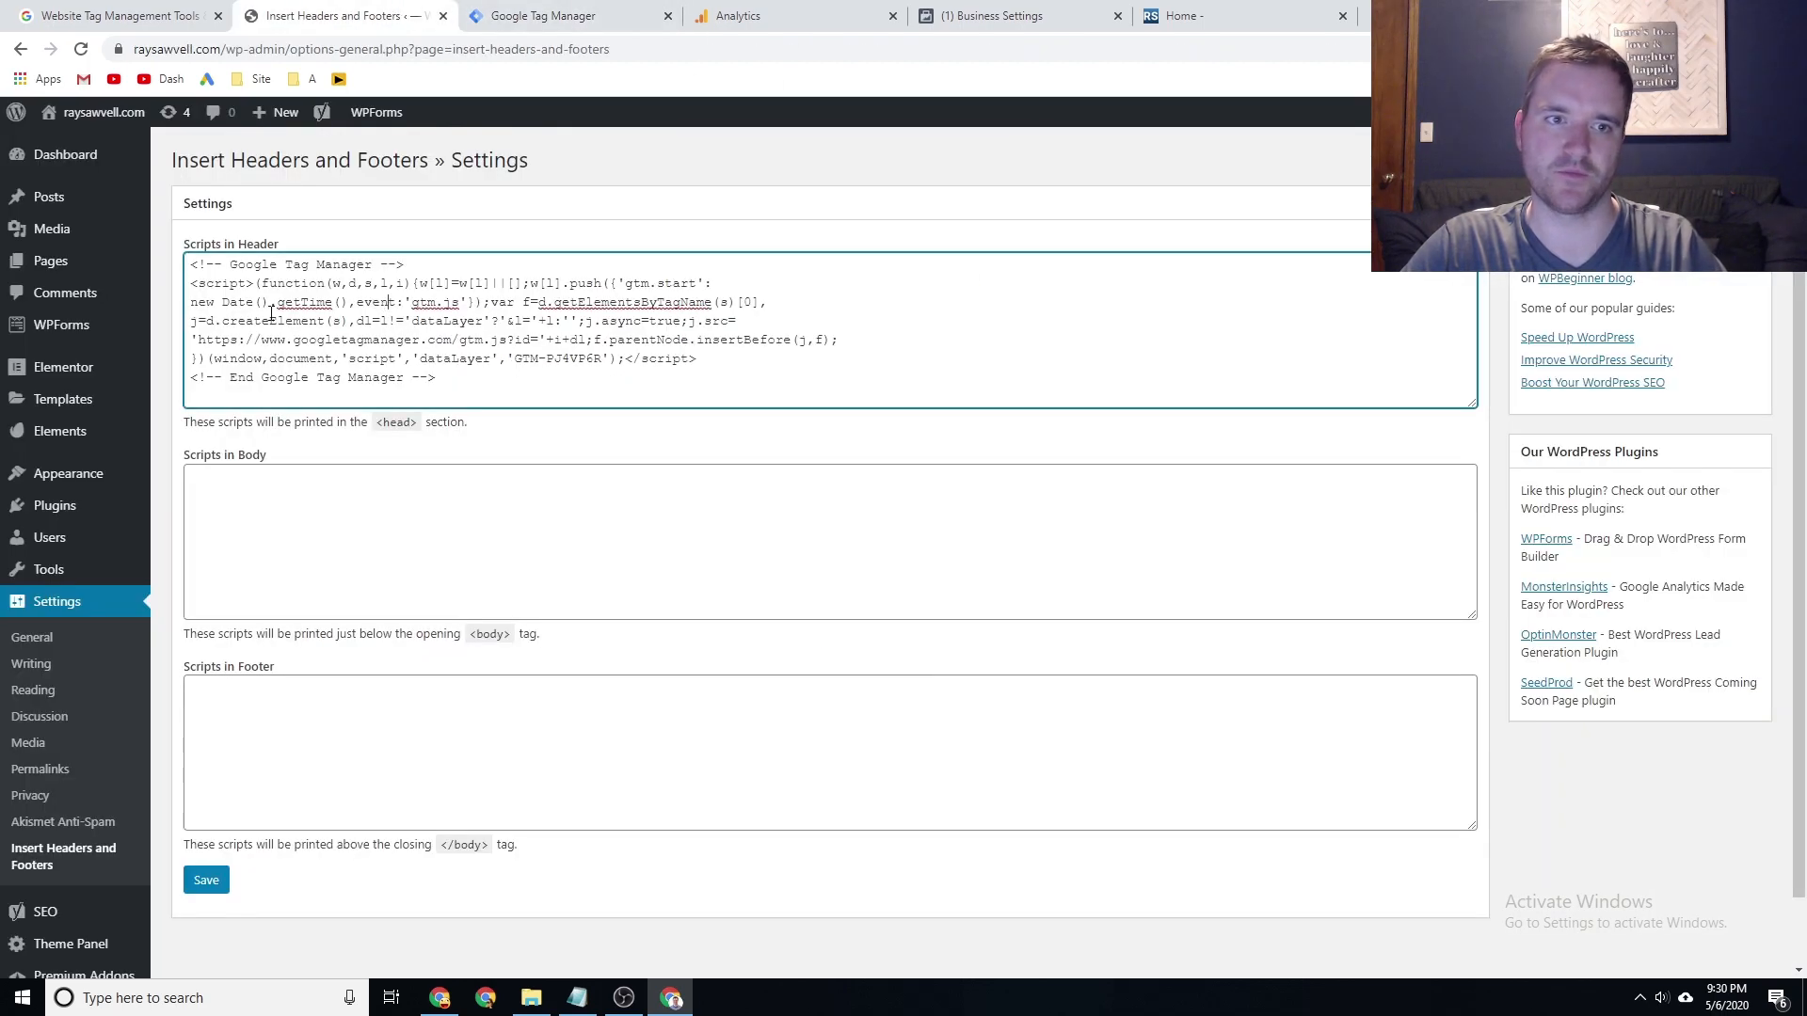
Check on the website's home page with Tag Assistant that the Google Tag Manager tag is installed.
left_click(1194, 8)
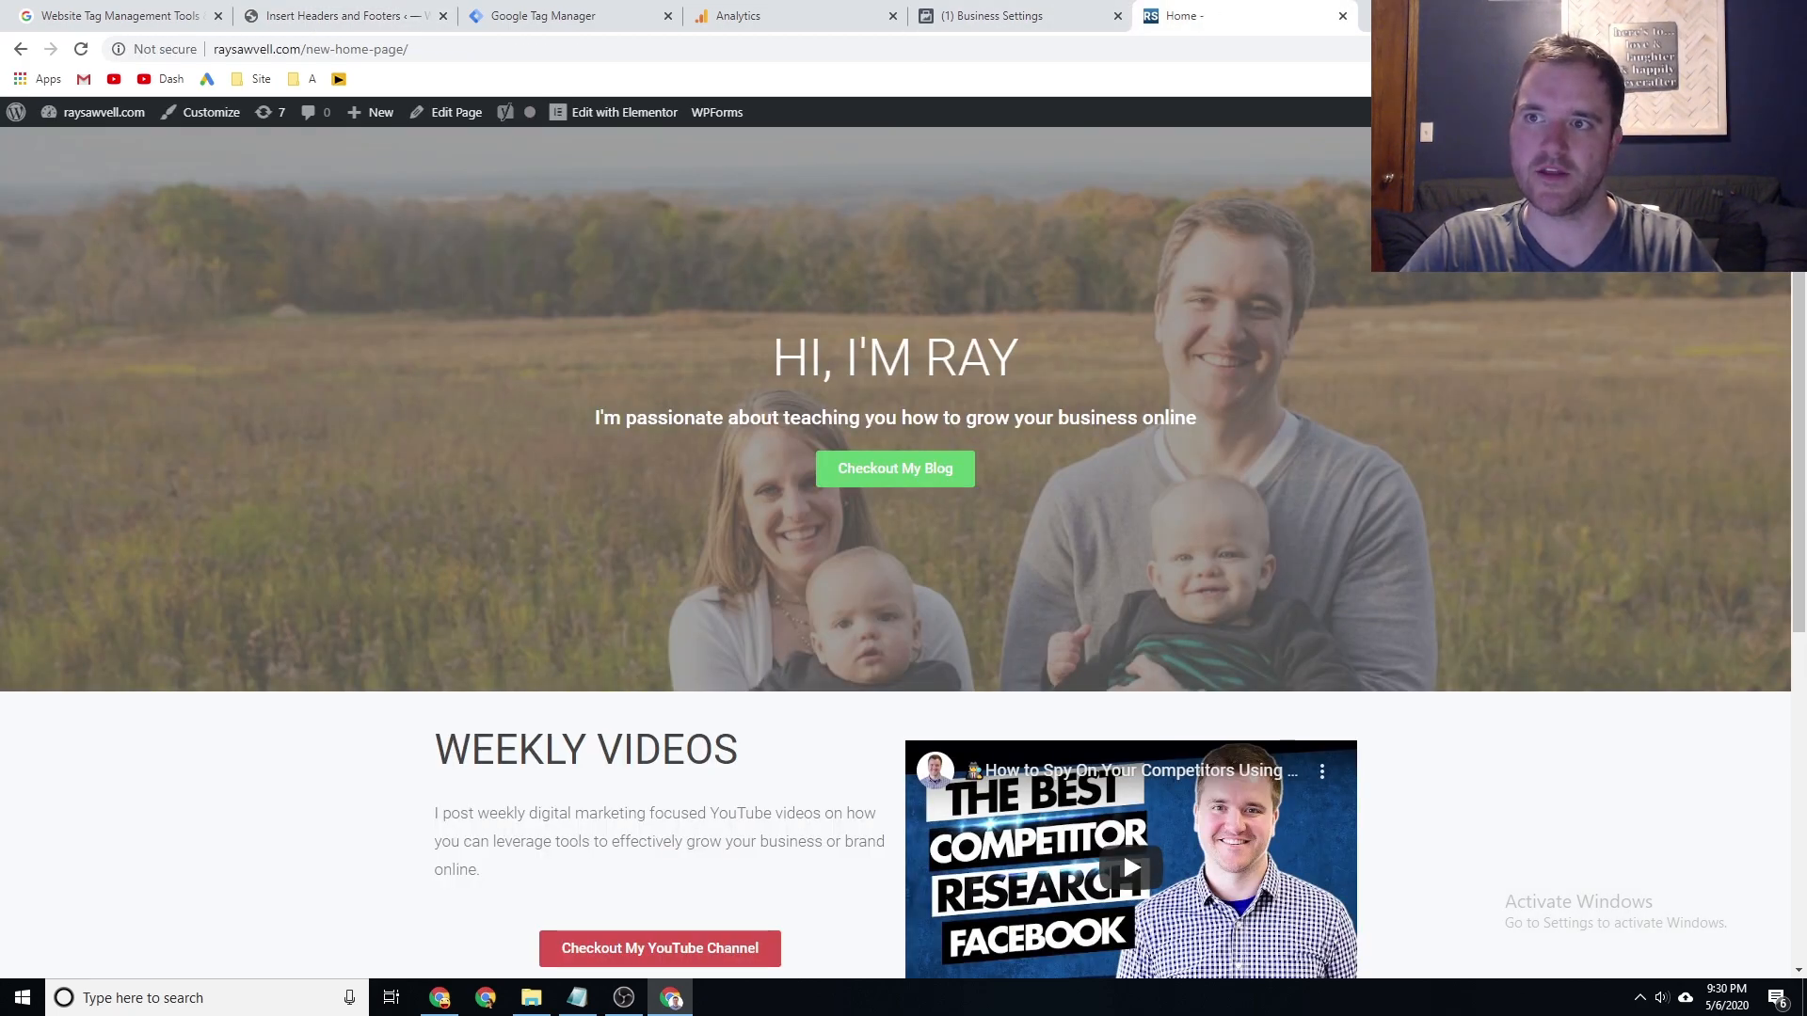
left_click(1682, 49)
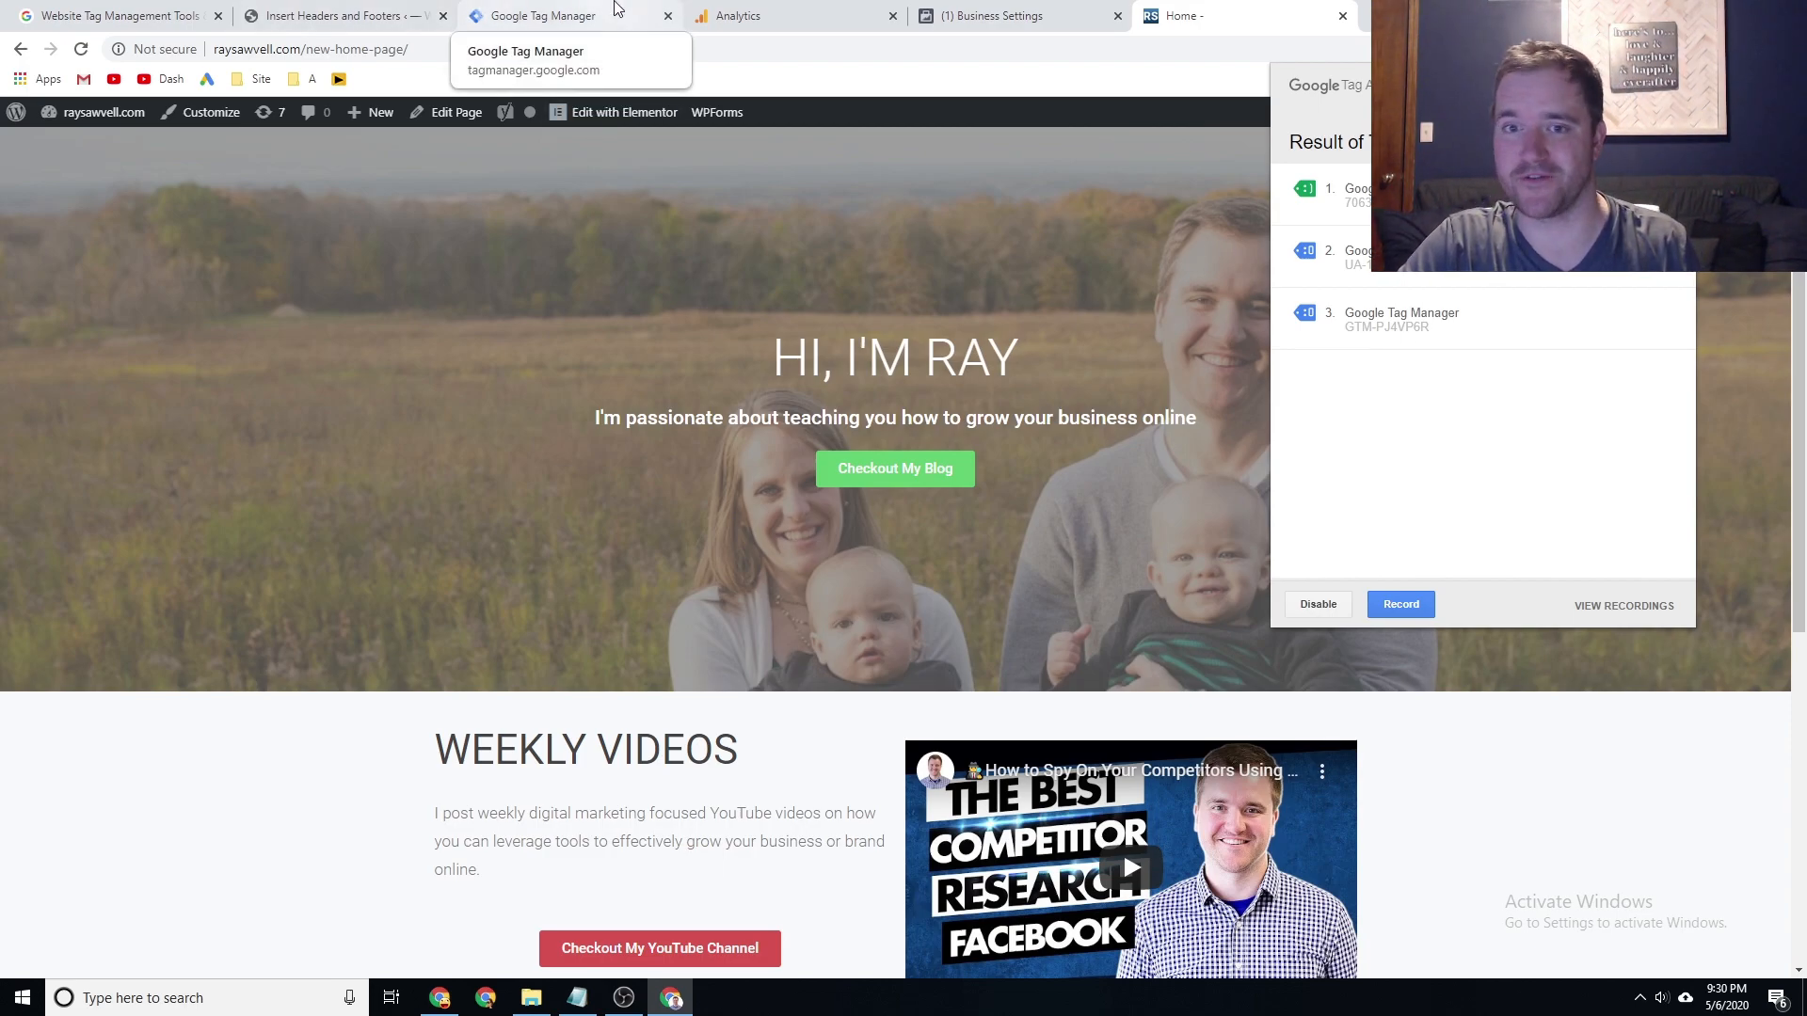
Switch to Google Tag Manager, go back to the accounts list and open the website container's workspace.
left_click(620, 8)
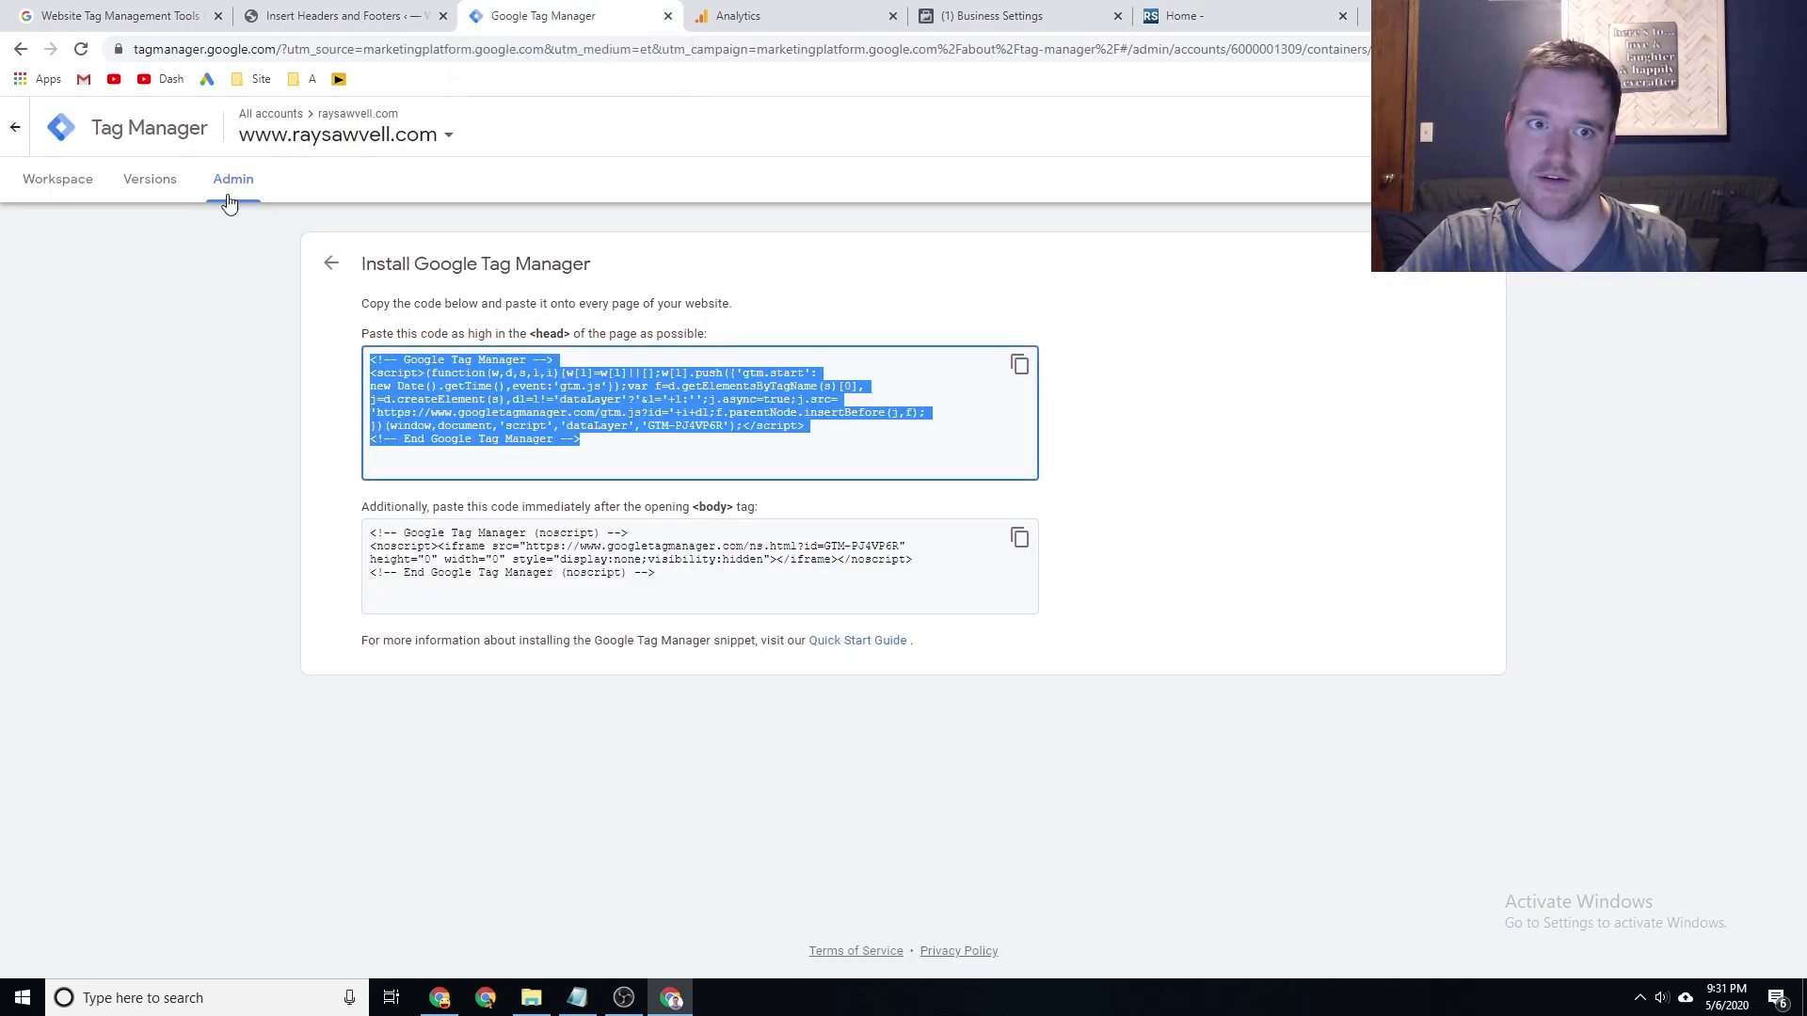
left_click(19, 132)
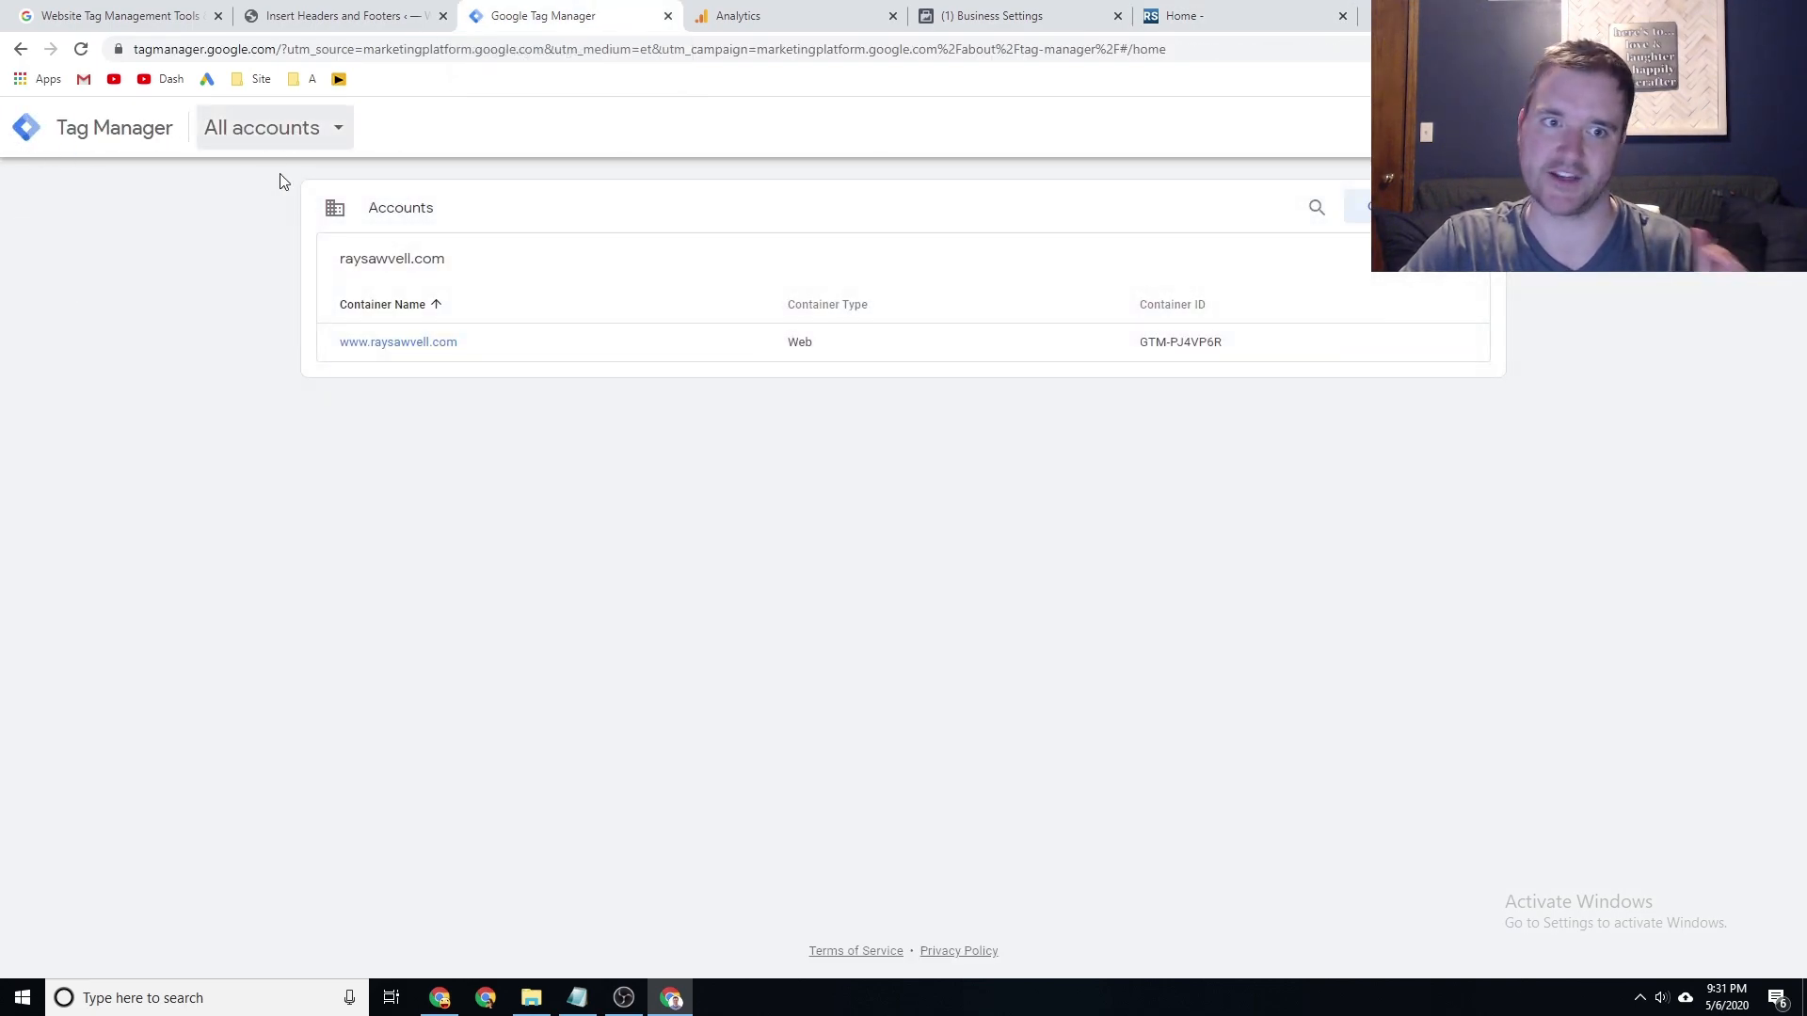
left_click(400, 344)
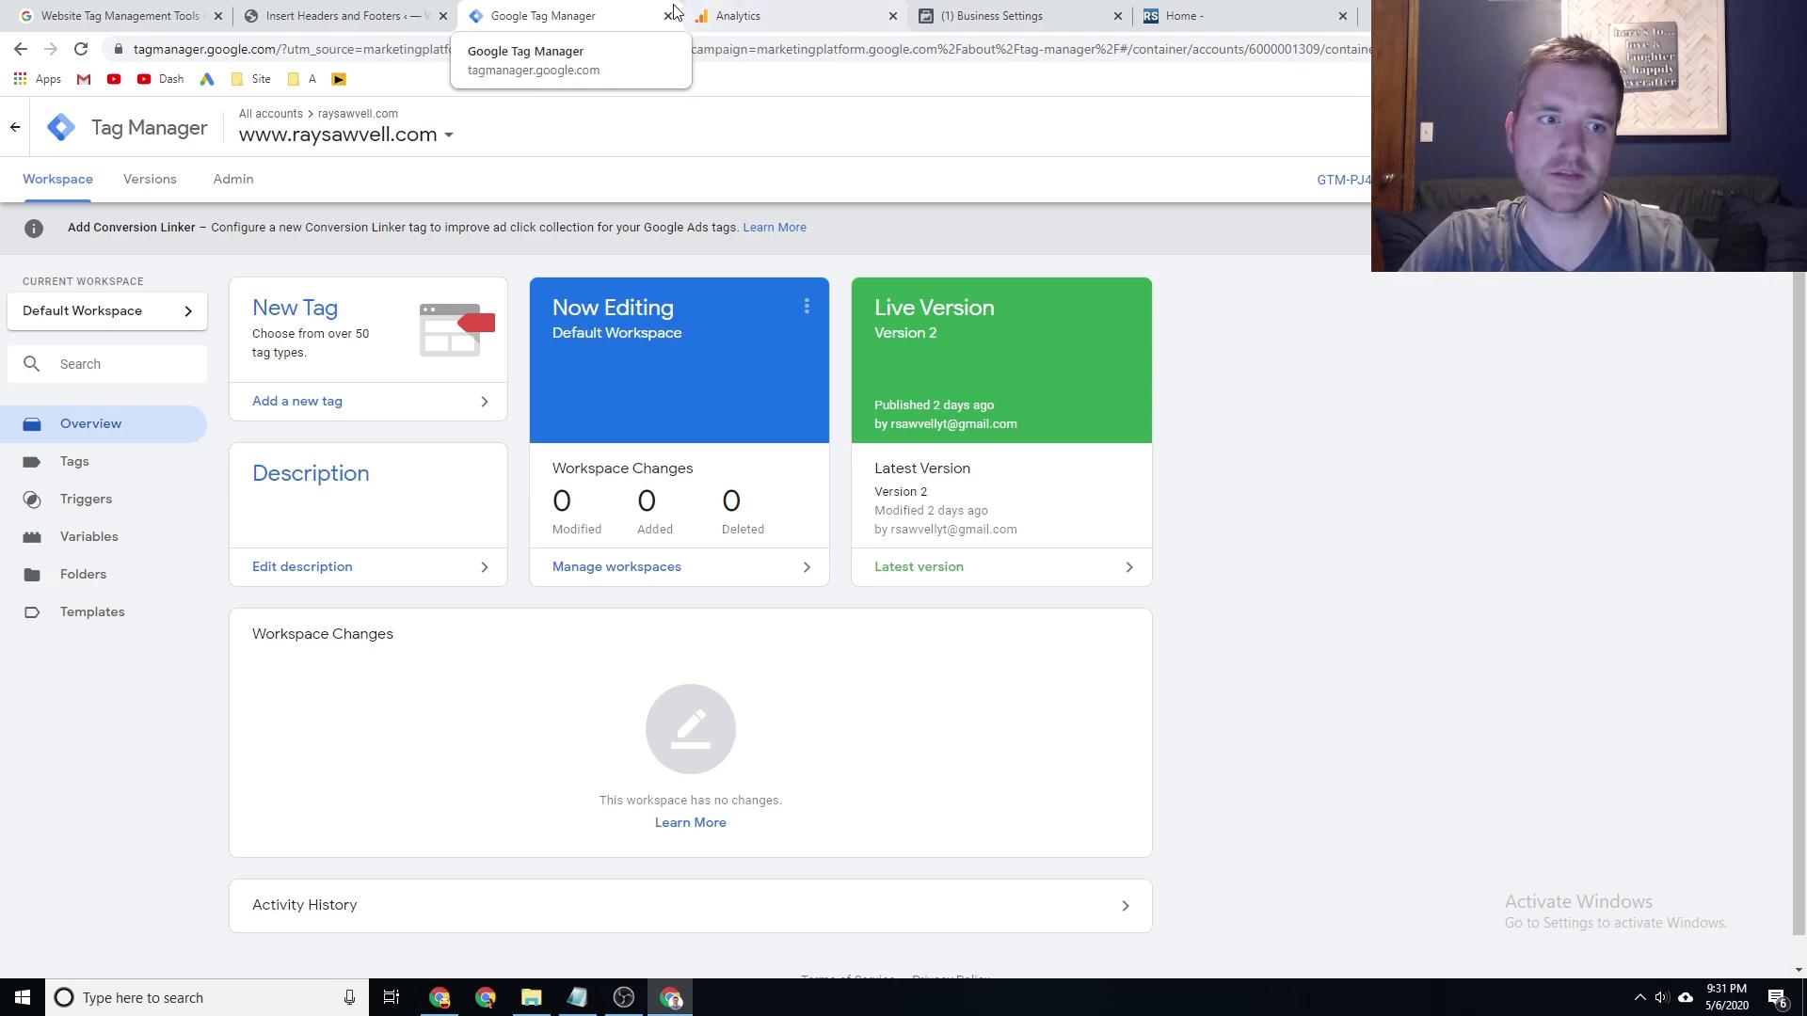
Switch to Google Analytics, open the property's Tracking Code page in the admin area and select the tracking ID.
left_click(778, 19)
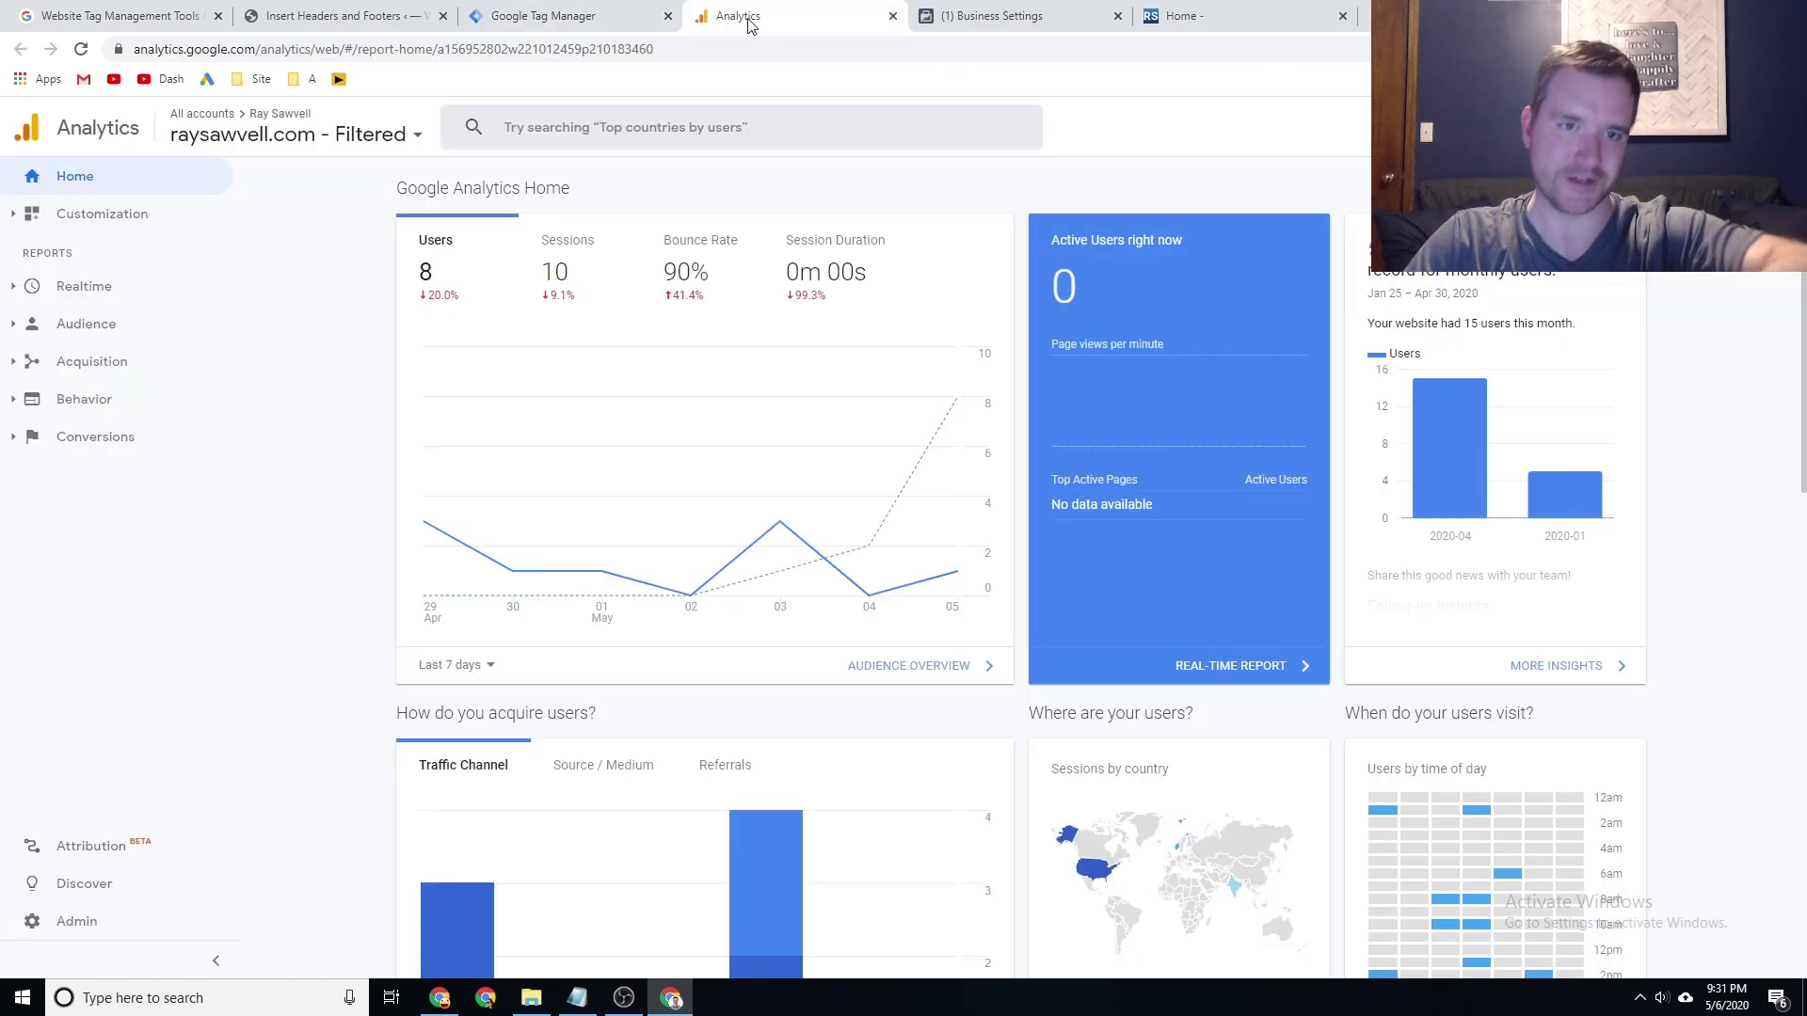
left_click(58, 921)
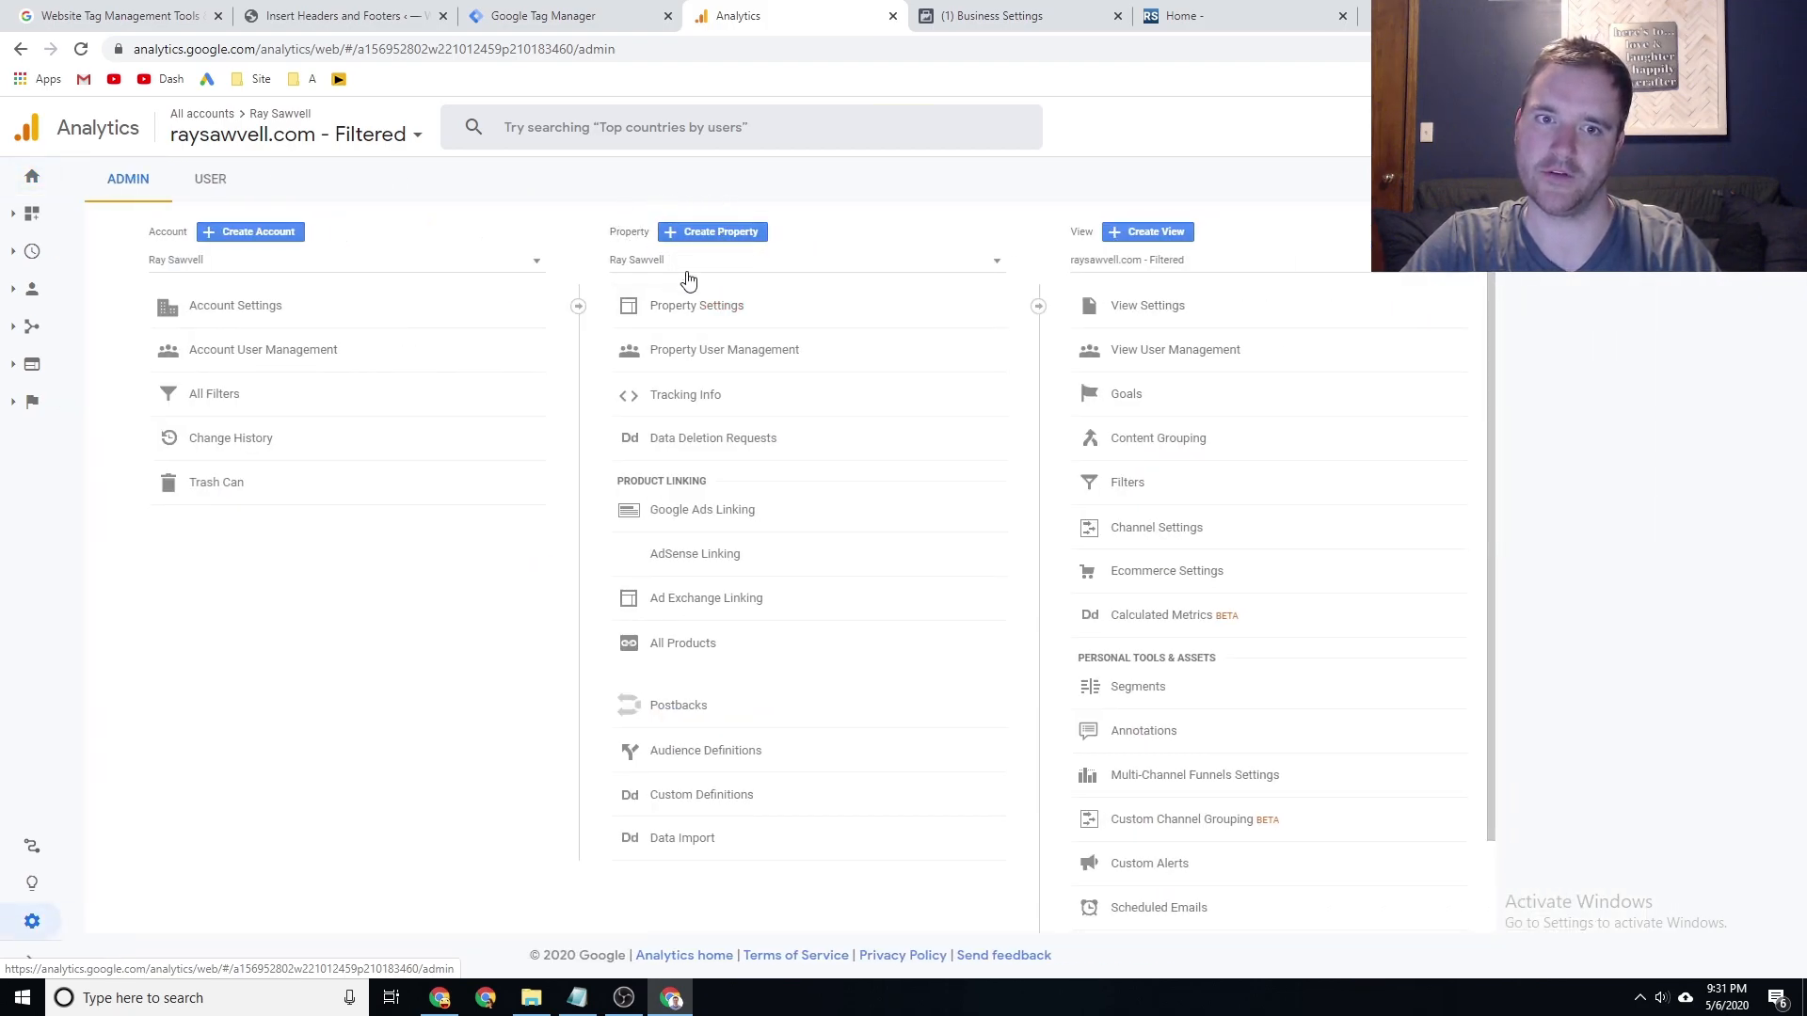
left_click(703, 402)
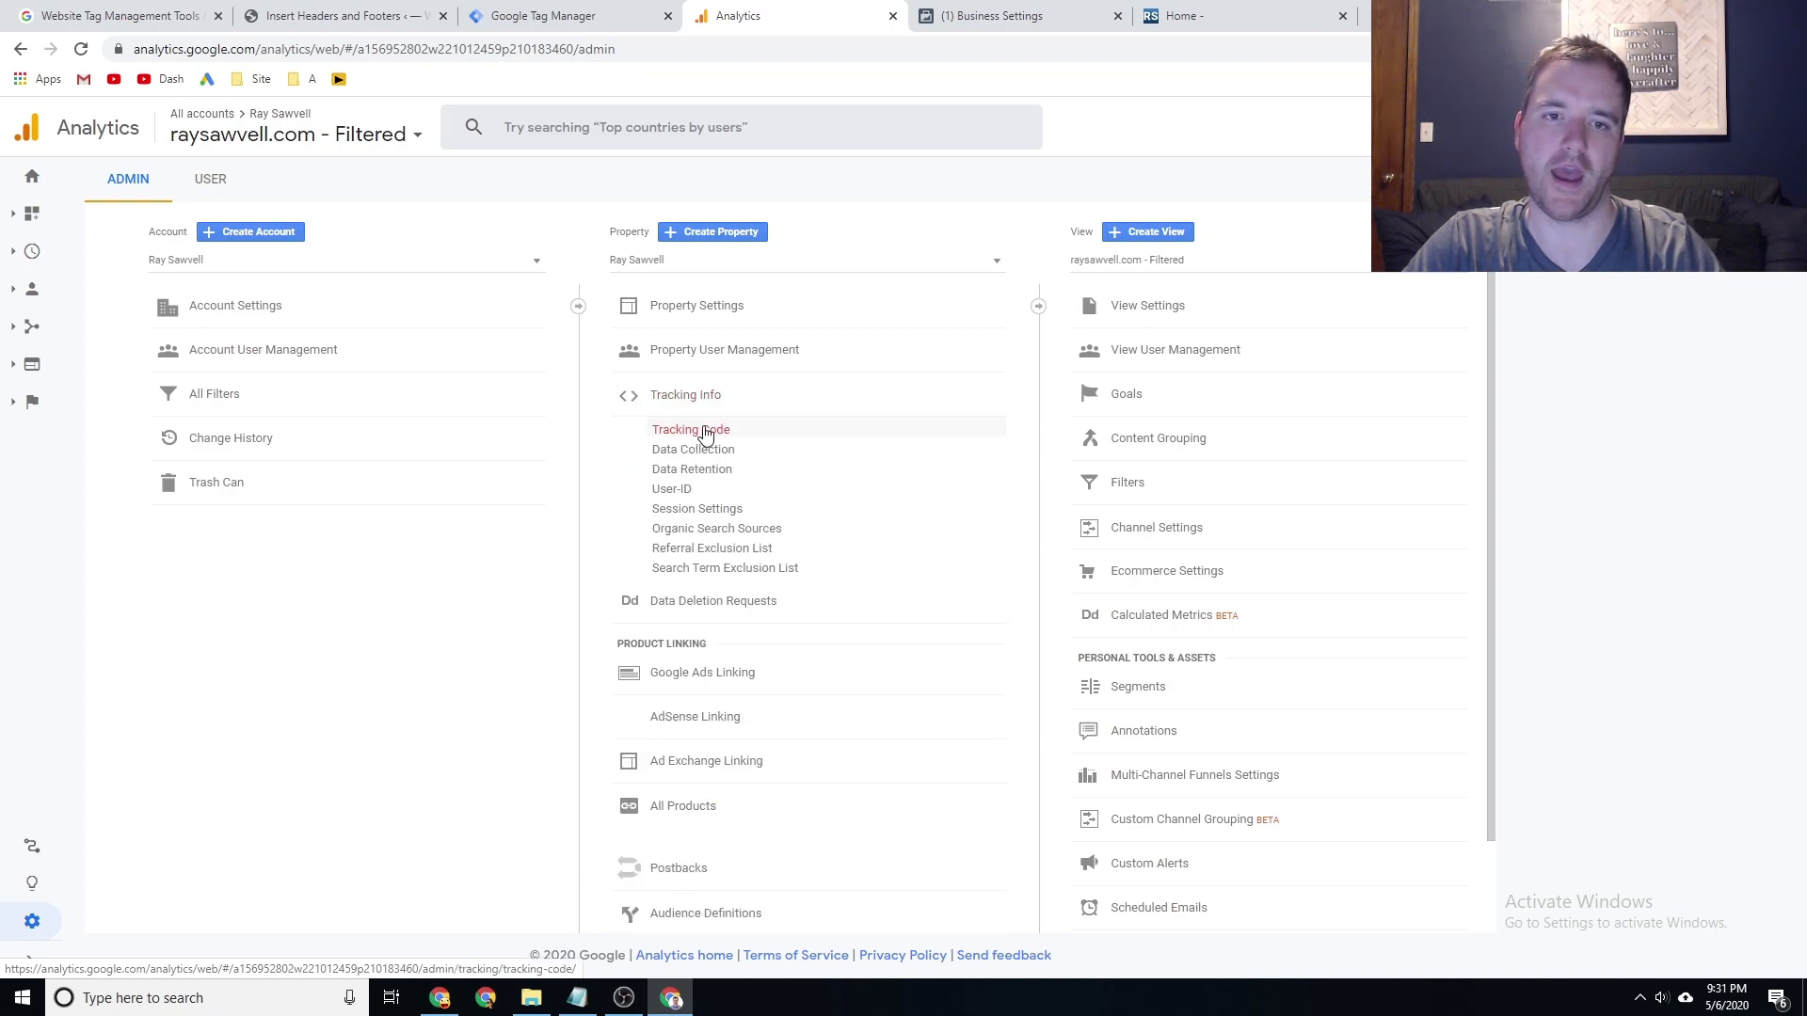
left_click(706, 432)
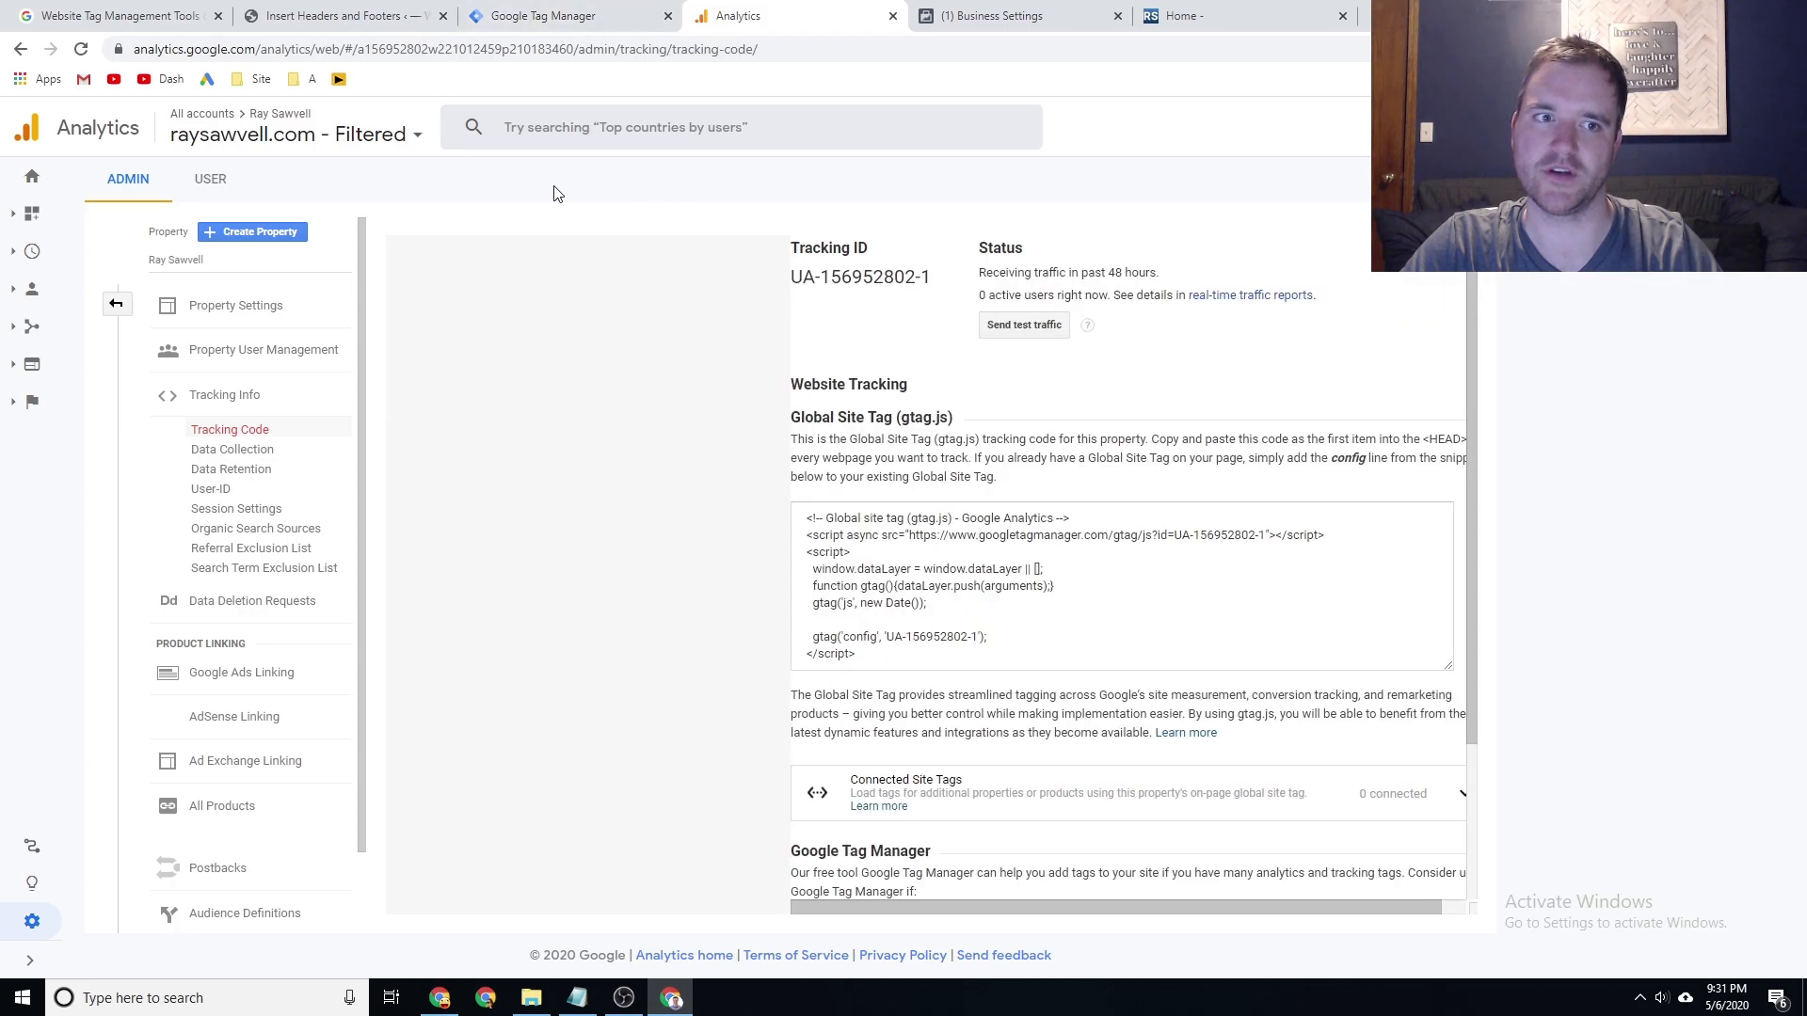
left_click_drag(791, 279, 926, 270)
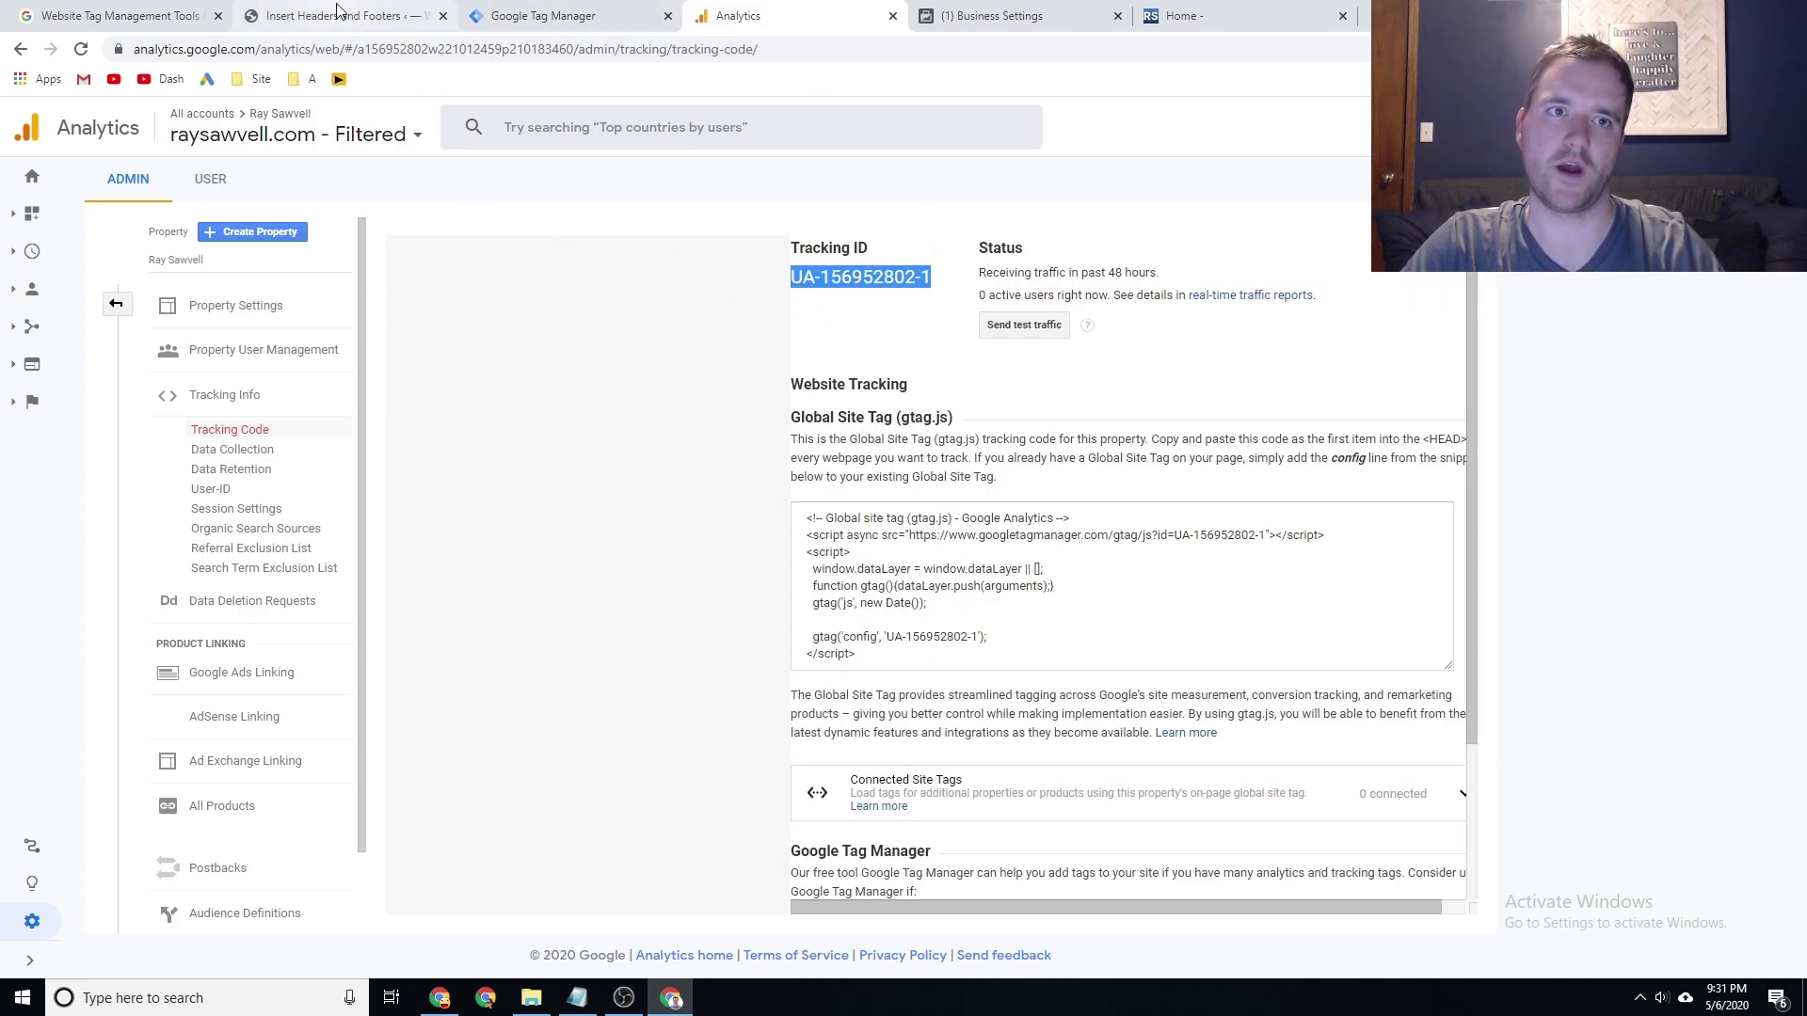
Switch to Google Tag Manager and view the workspace's triggers and tags lists.
left_click(534, 11)
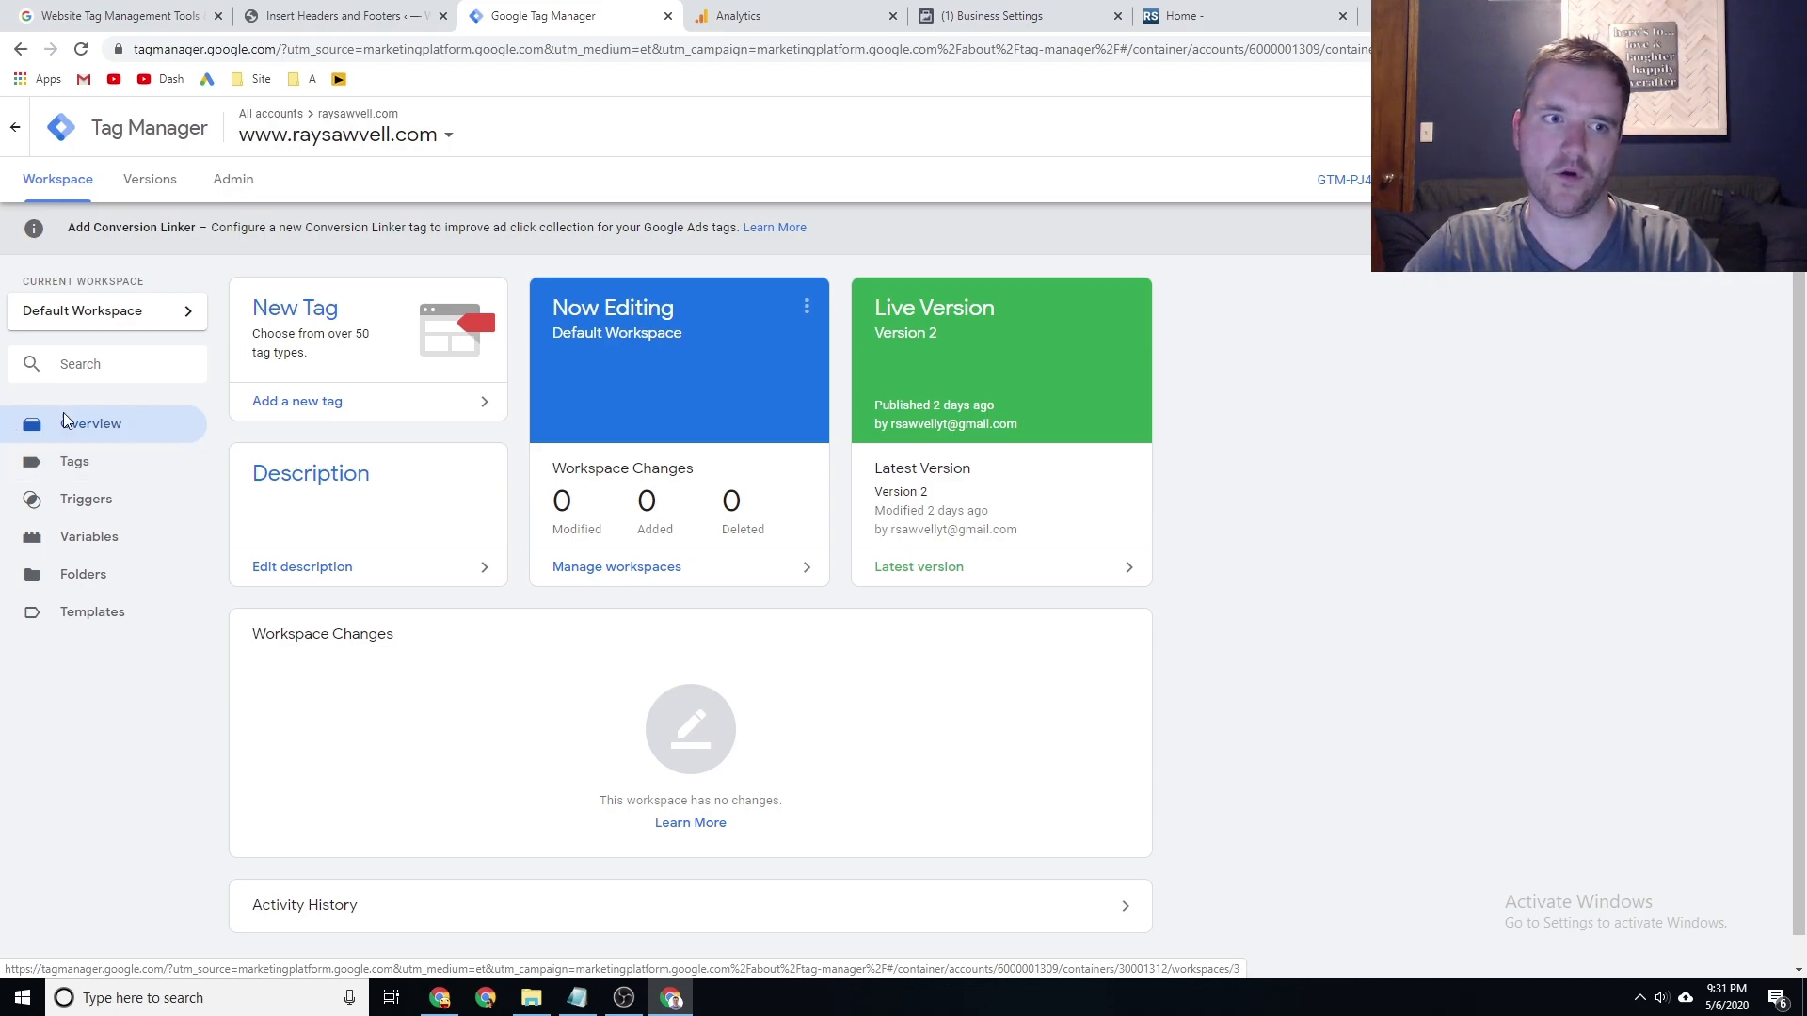
left_click(63, 517)
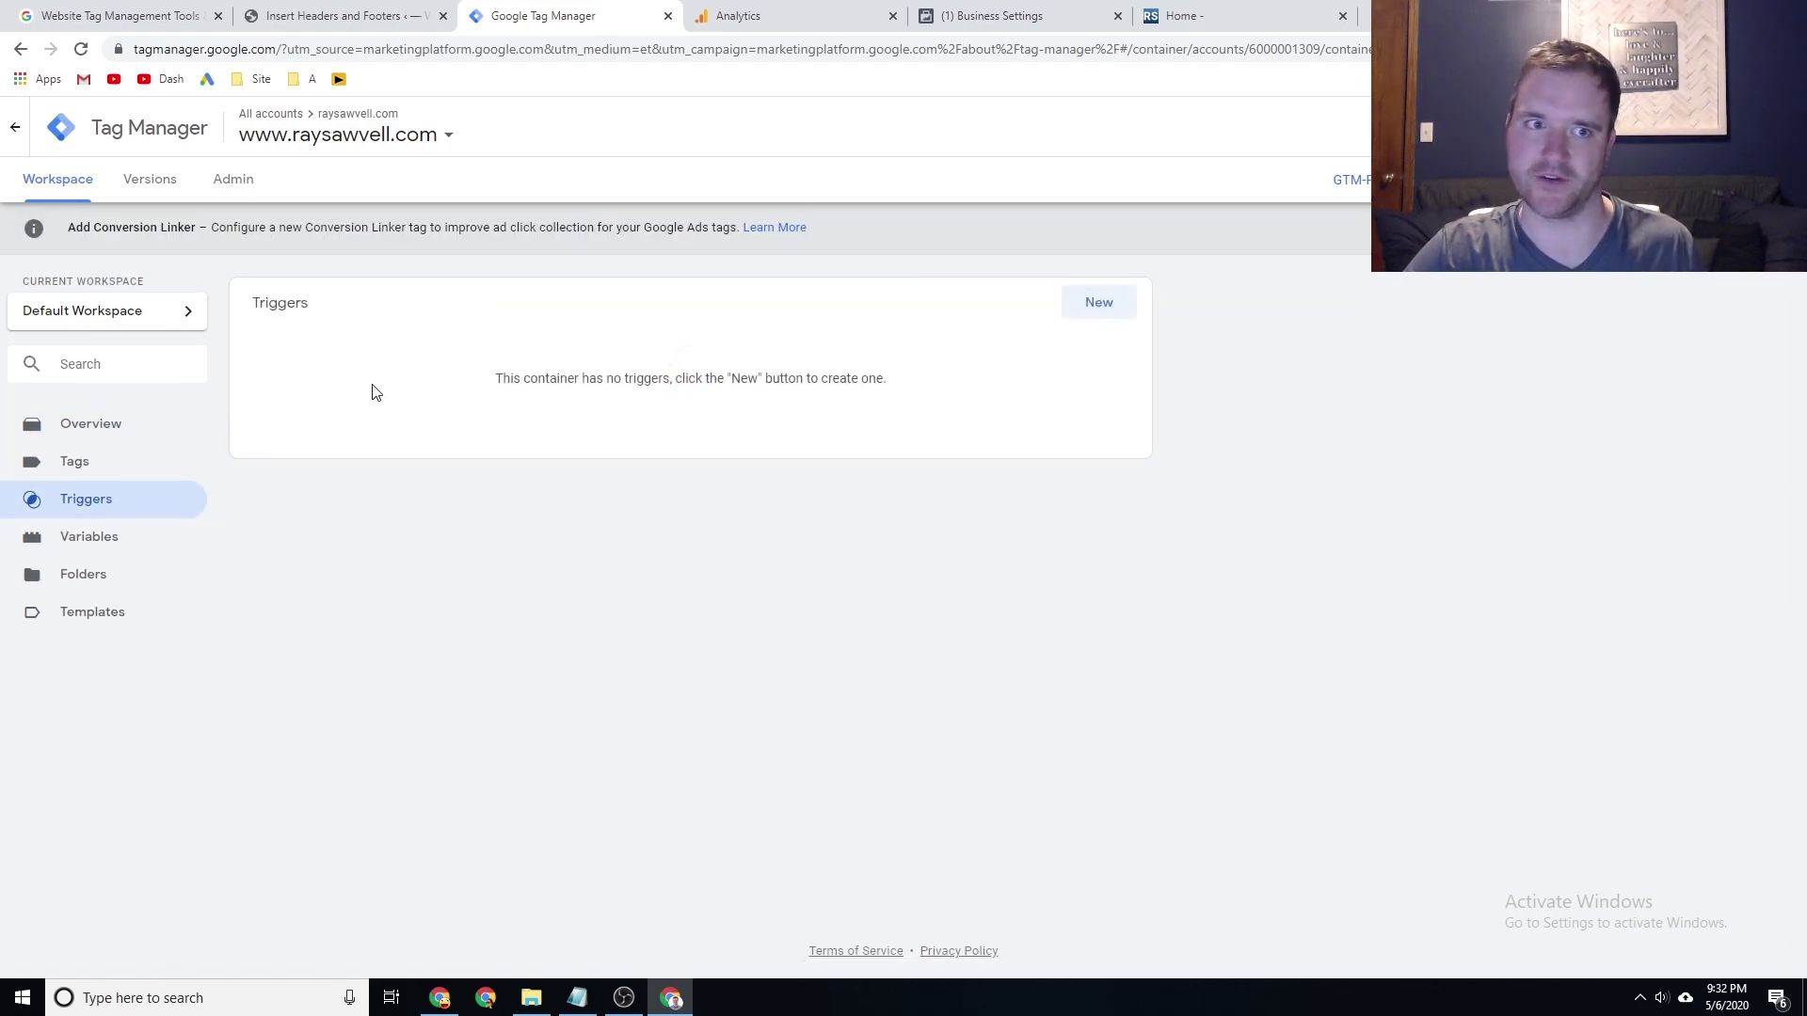
left_click(115, 468)
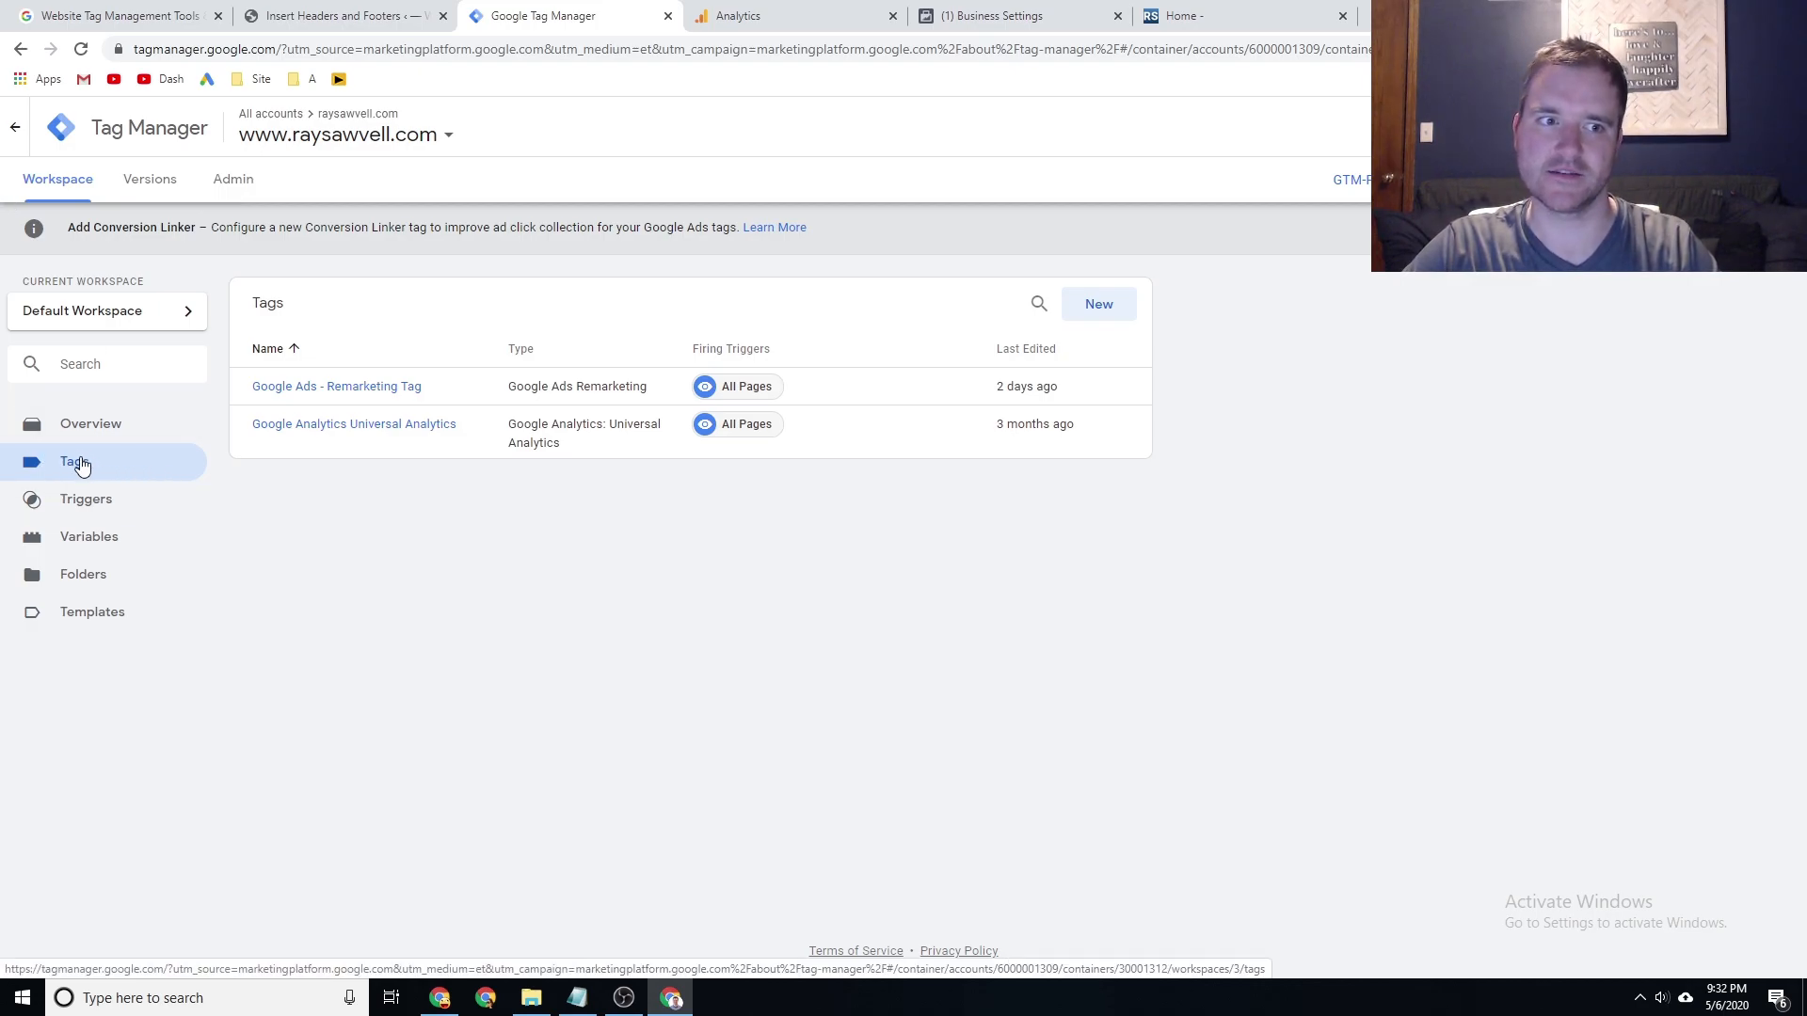
Start a new tag and name it "Google Analytics UA".
left_click(1105, 315)
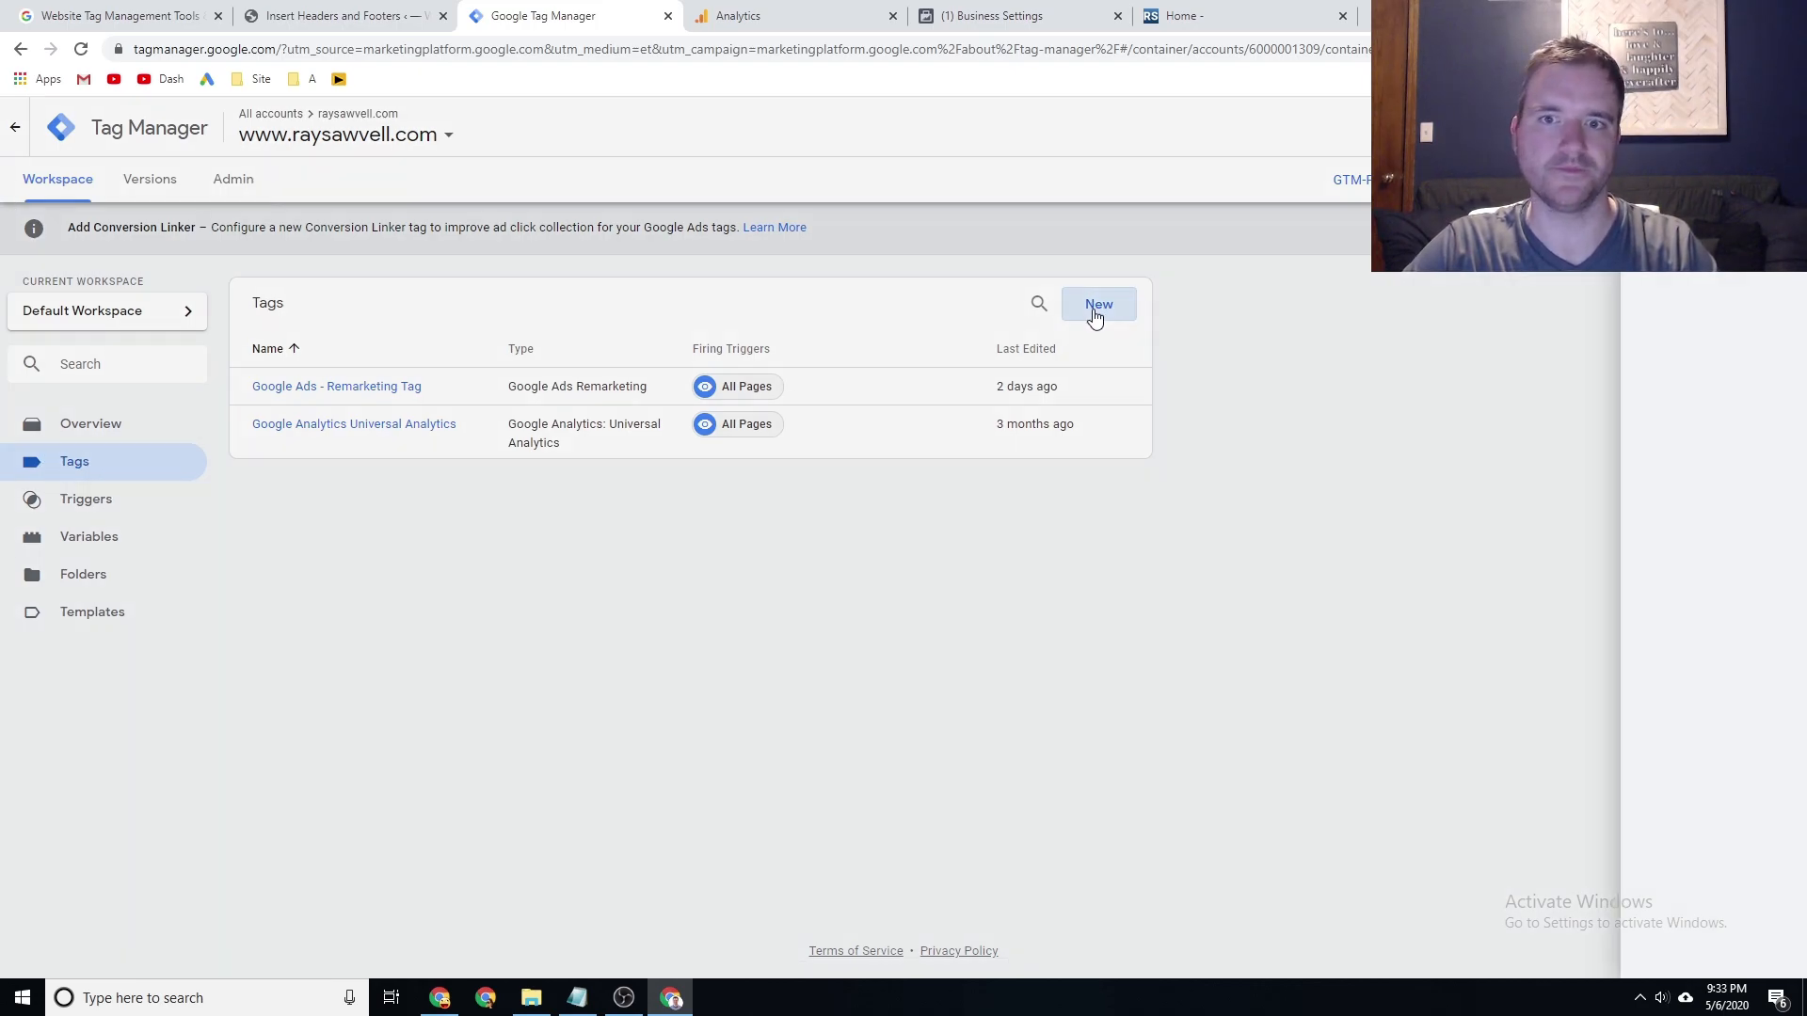
left_click(556, 125)
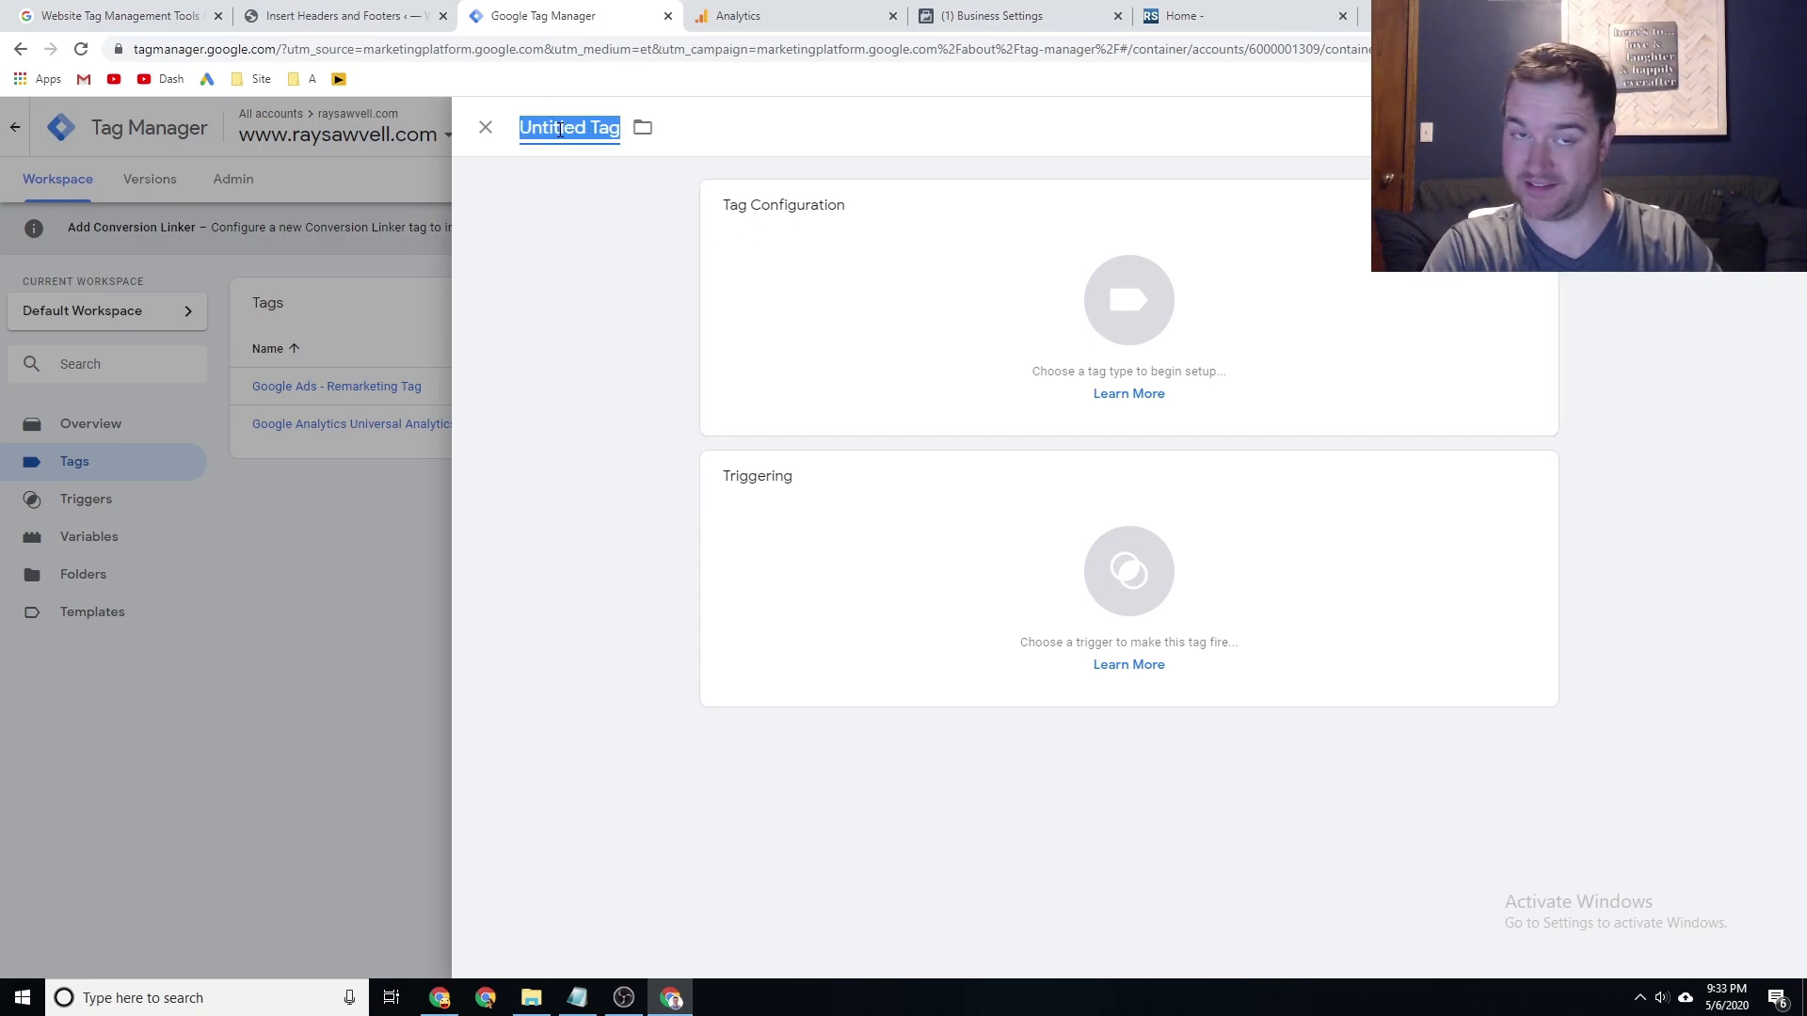
type("Google Analytics -")
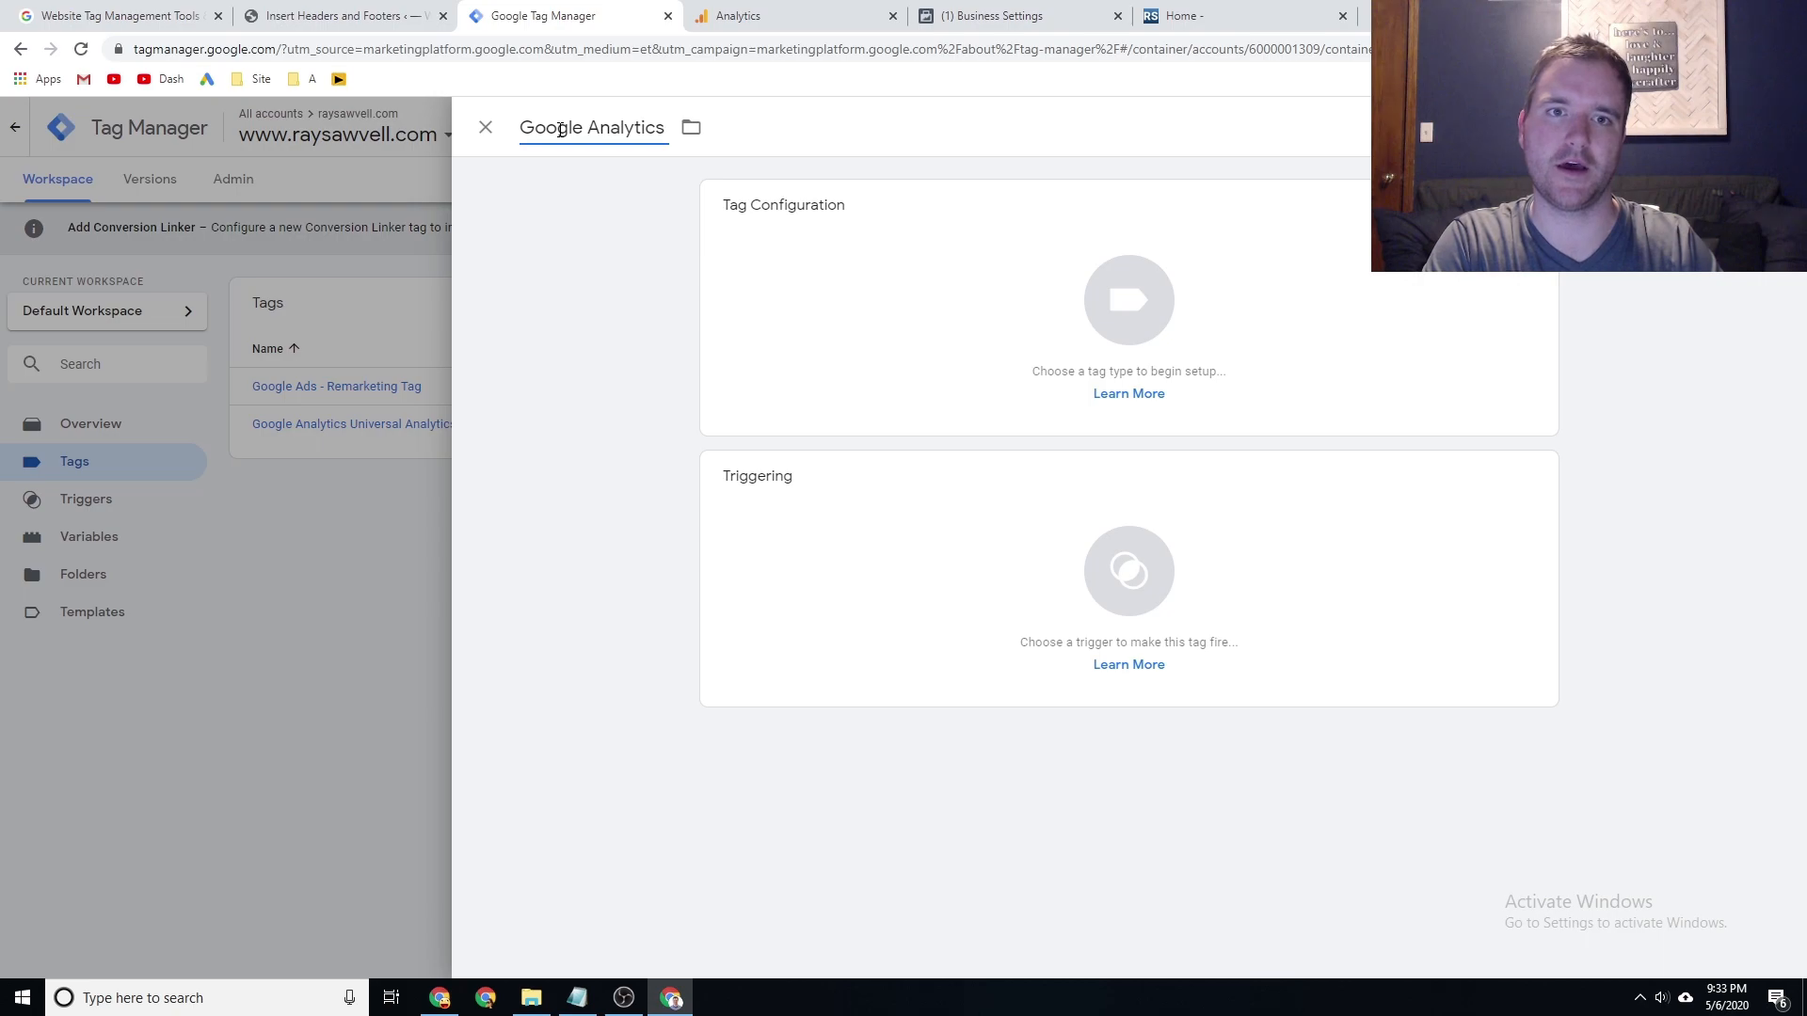
type("UA")
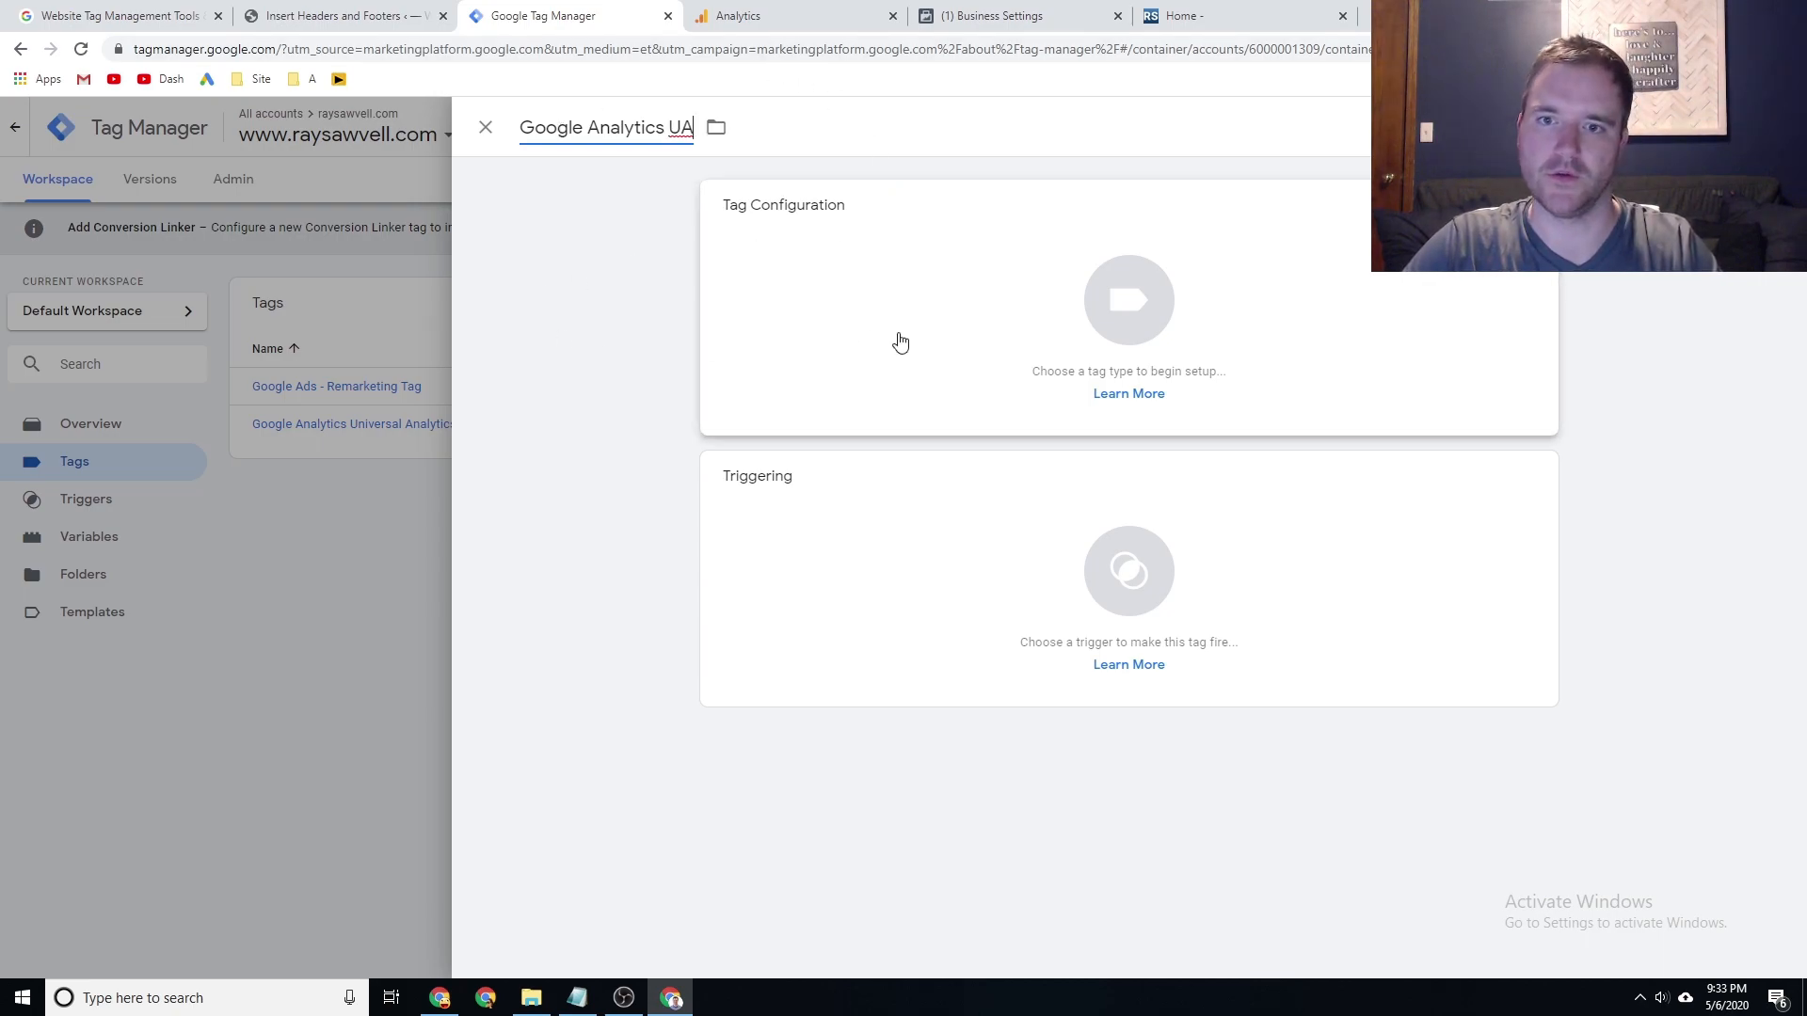
Look through the available tag types for the new tag, search them for "face", and close the list without choosing one.
left_click(884, 254)
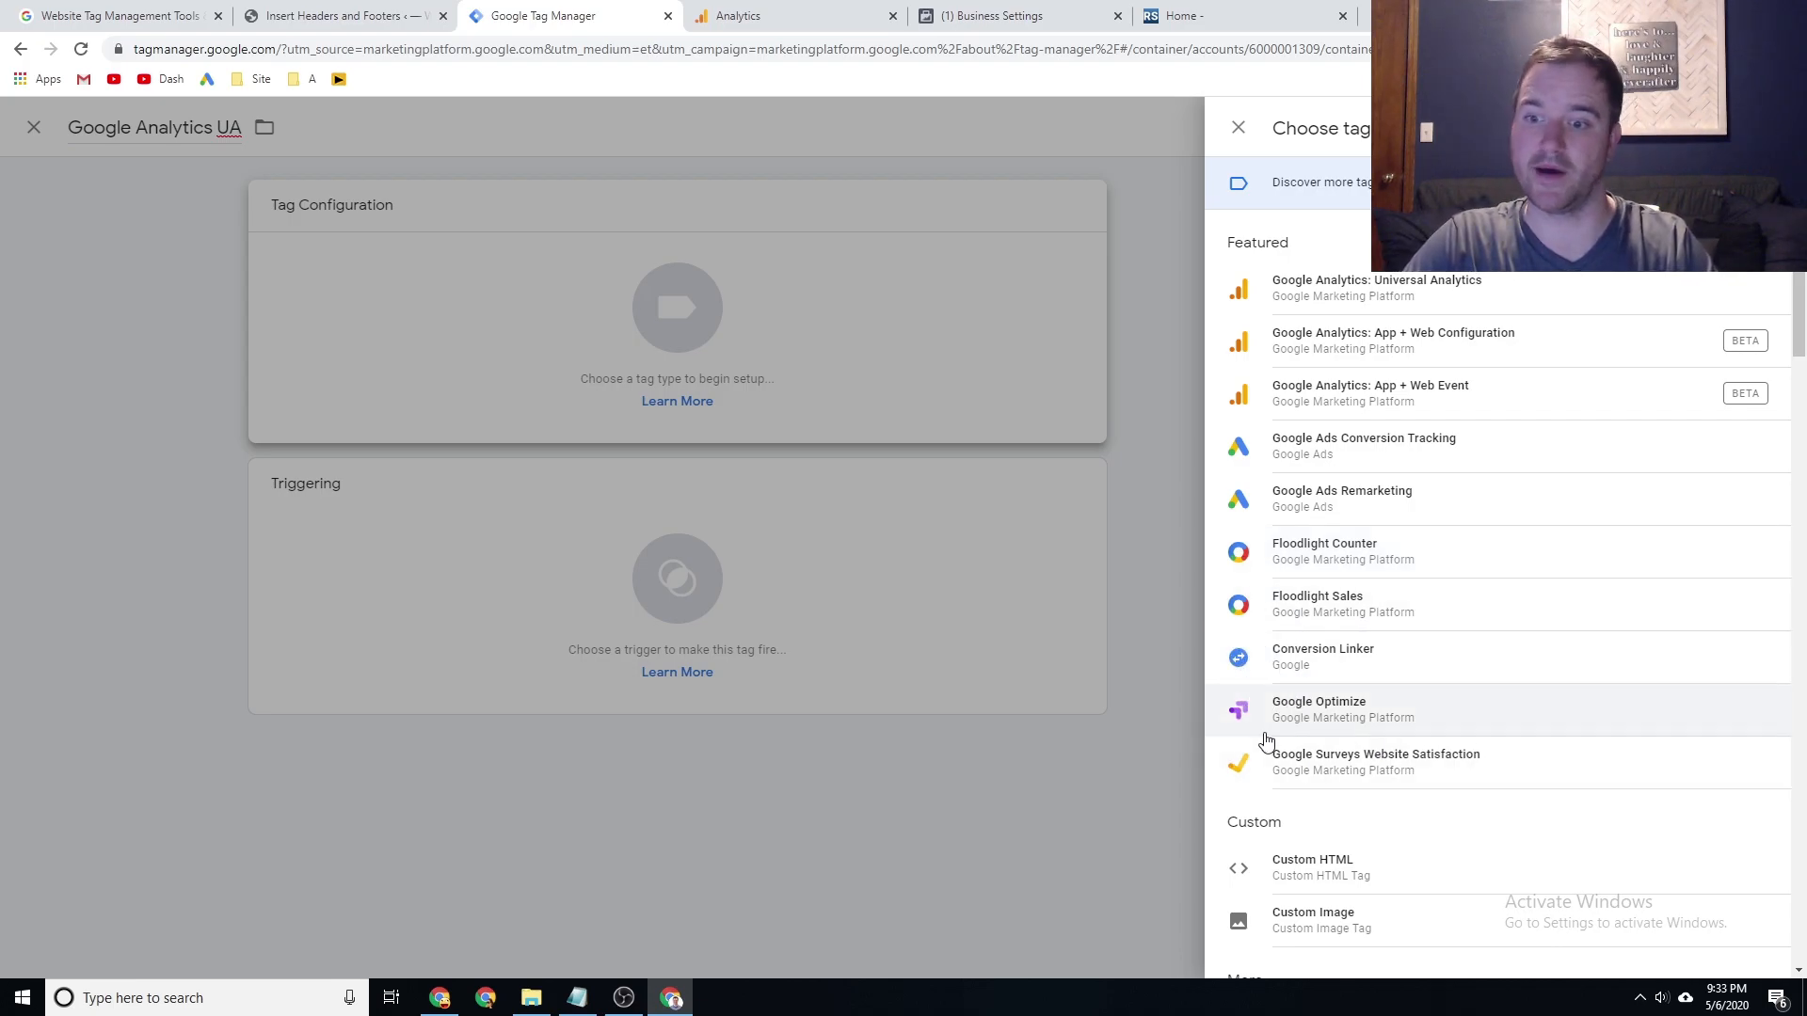
scroll(1355, 749, "down", 2)
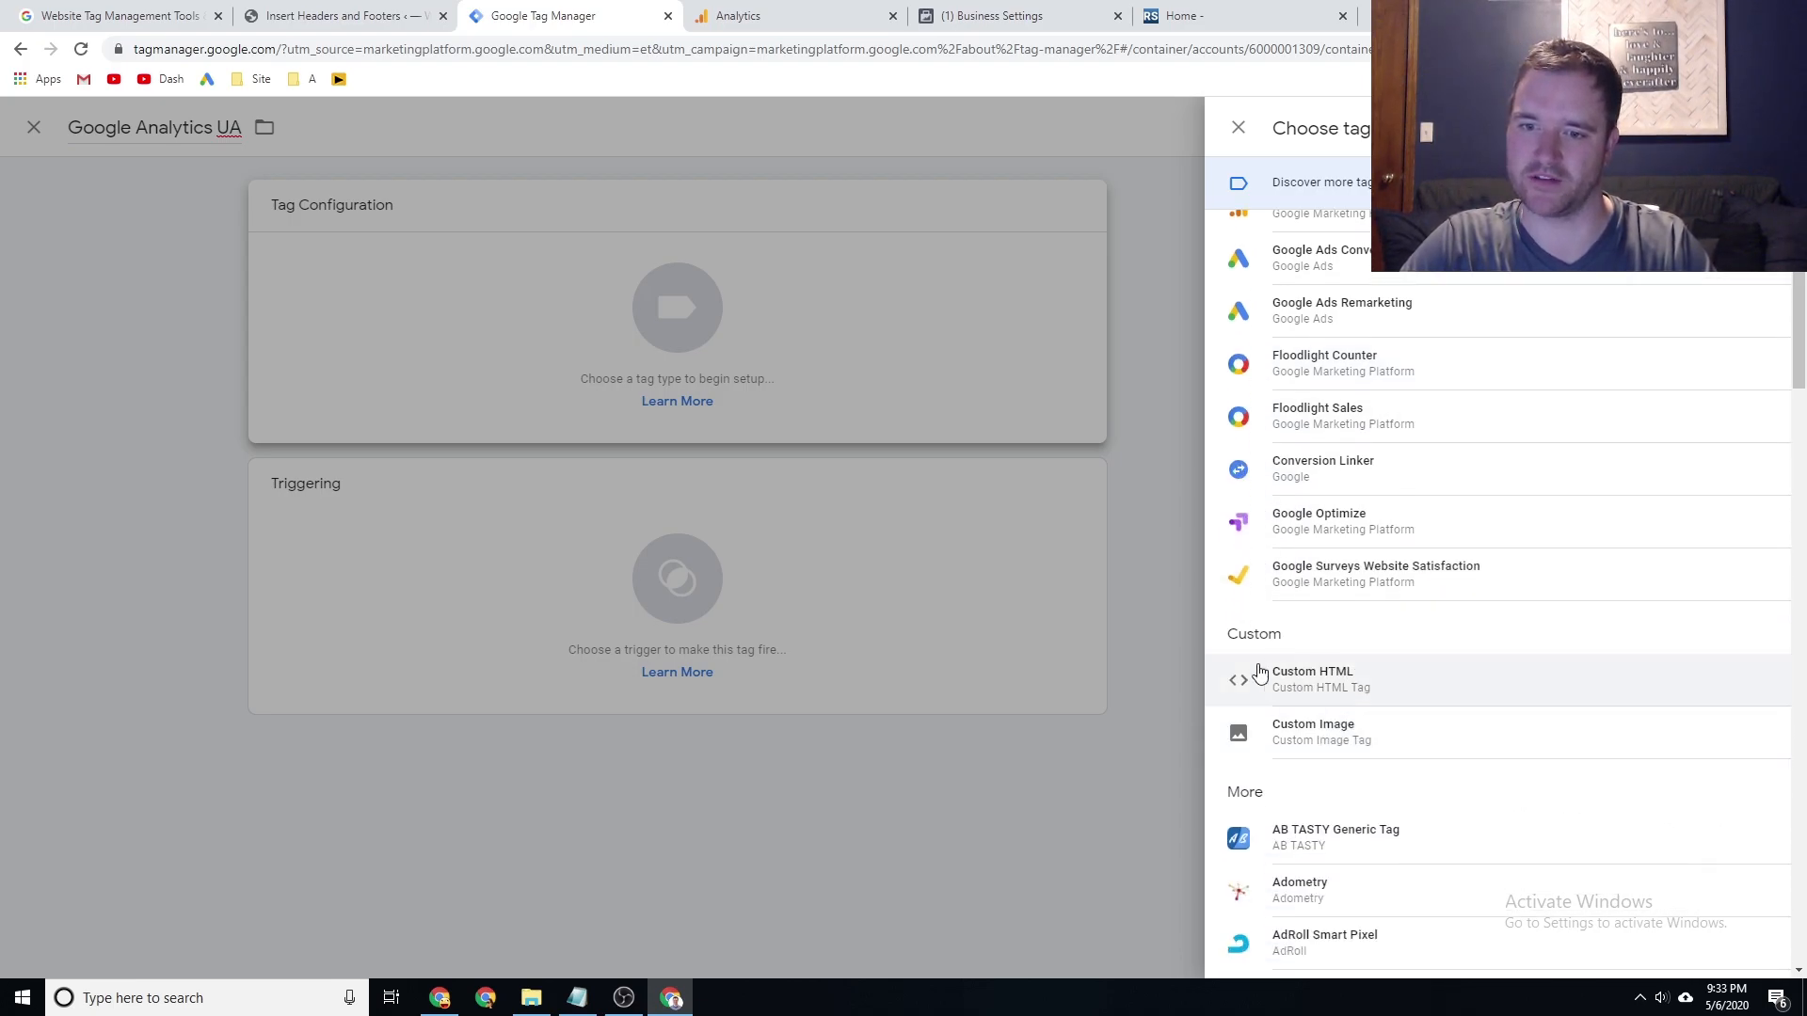
scroll(1355, 659, "down", 8)
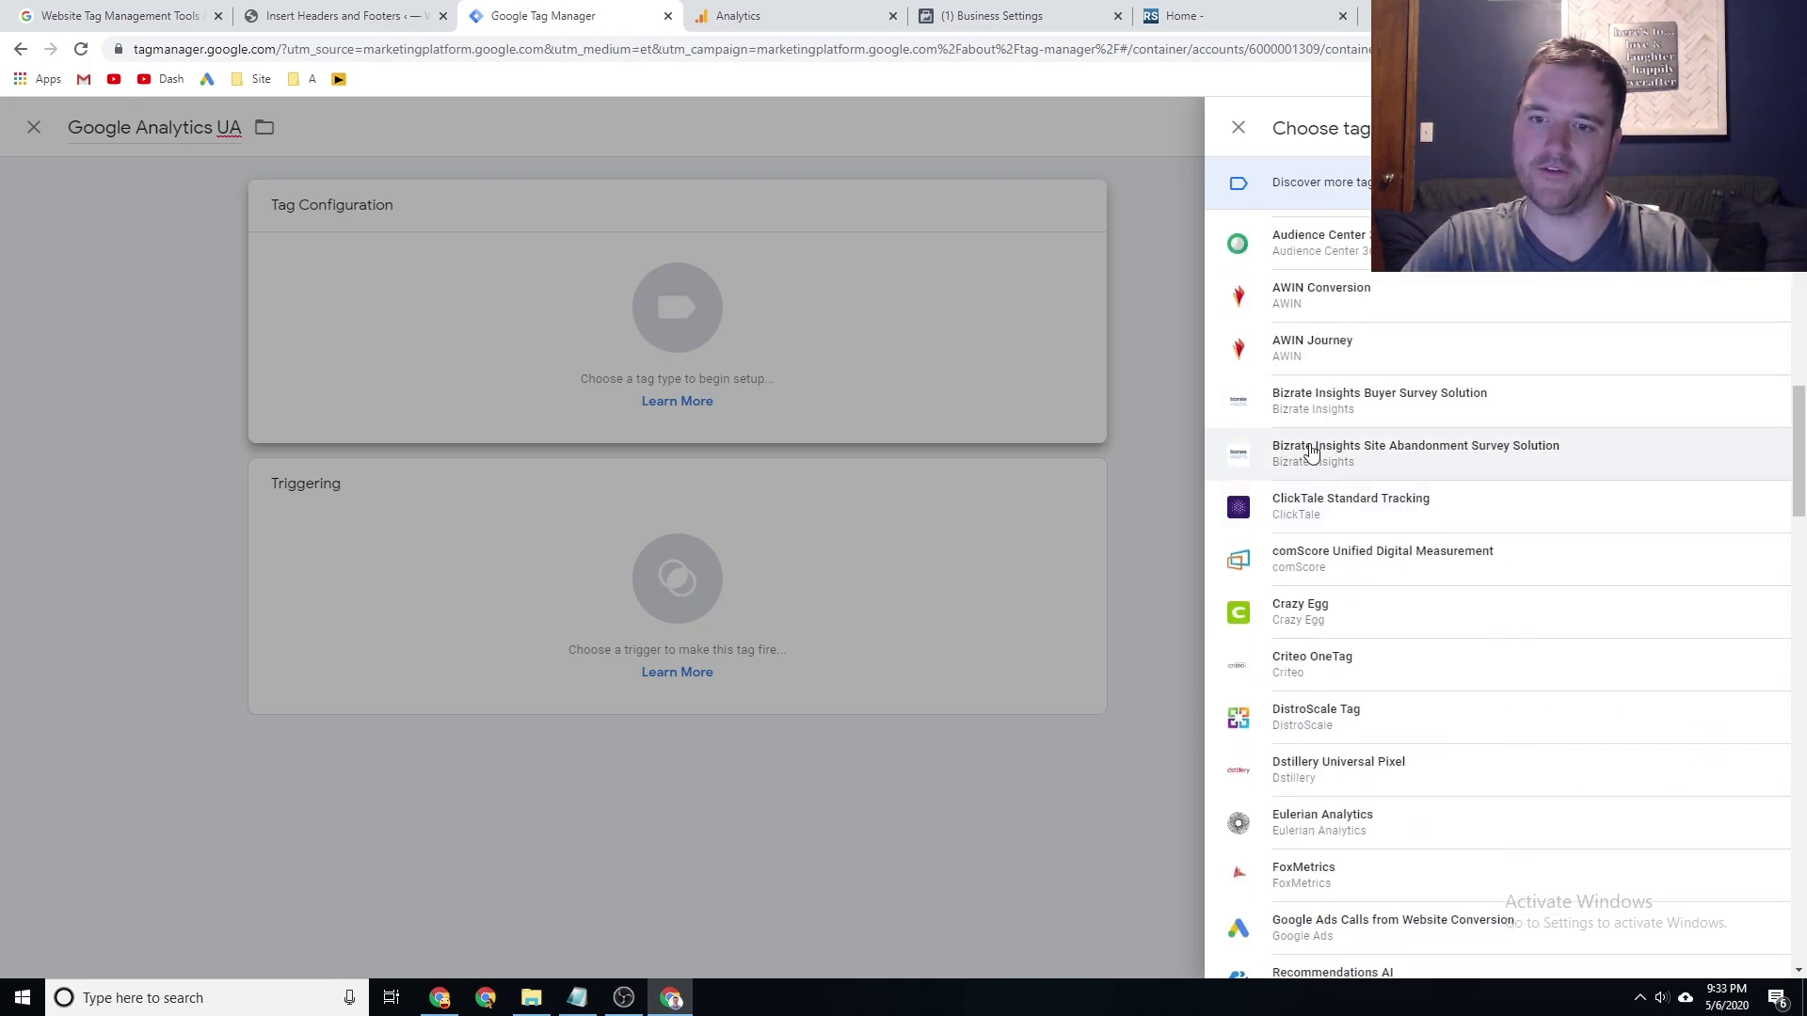
scroll(1318, 471, "up", 4)
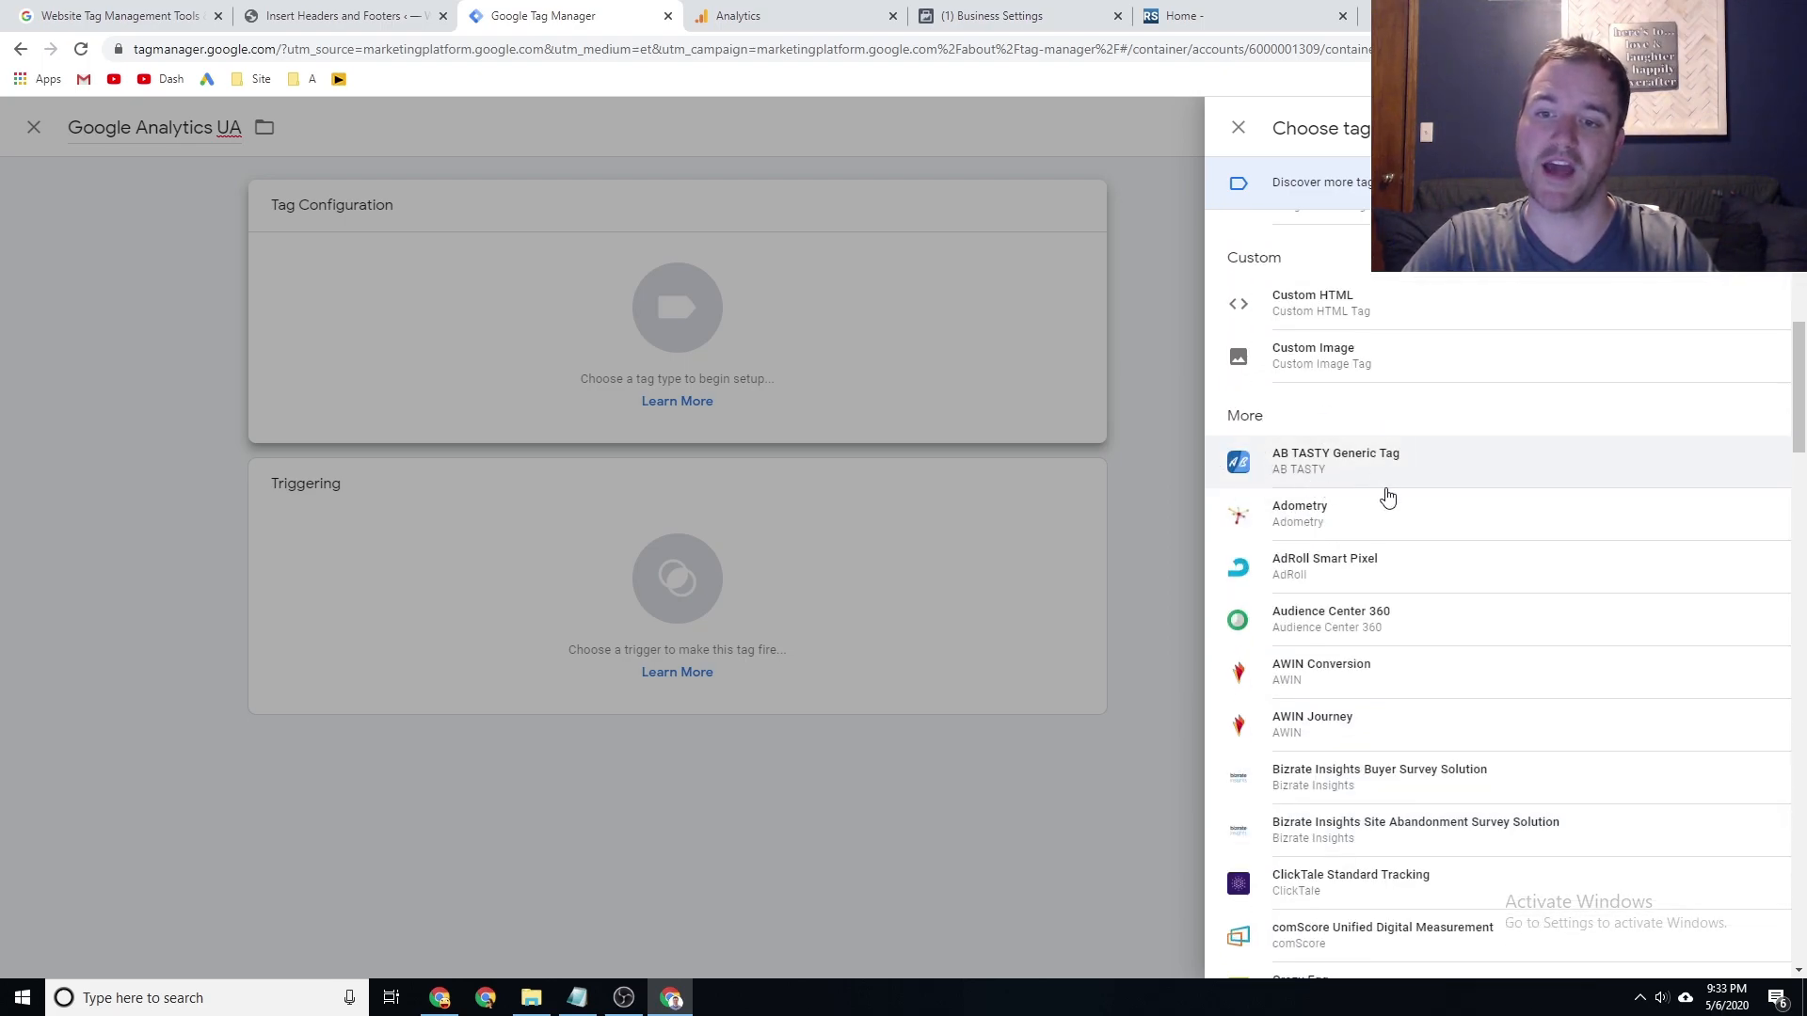
scroll(1327, 508, "down", 5)
scroll(1365, 521, "down", 10)
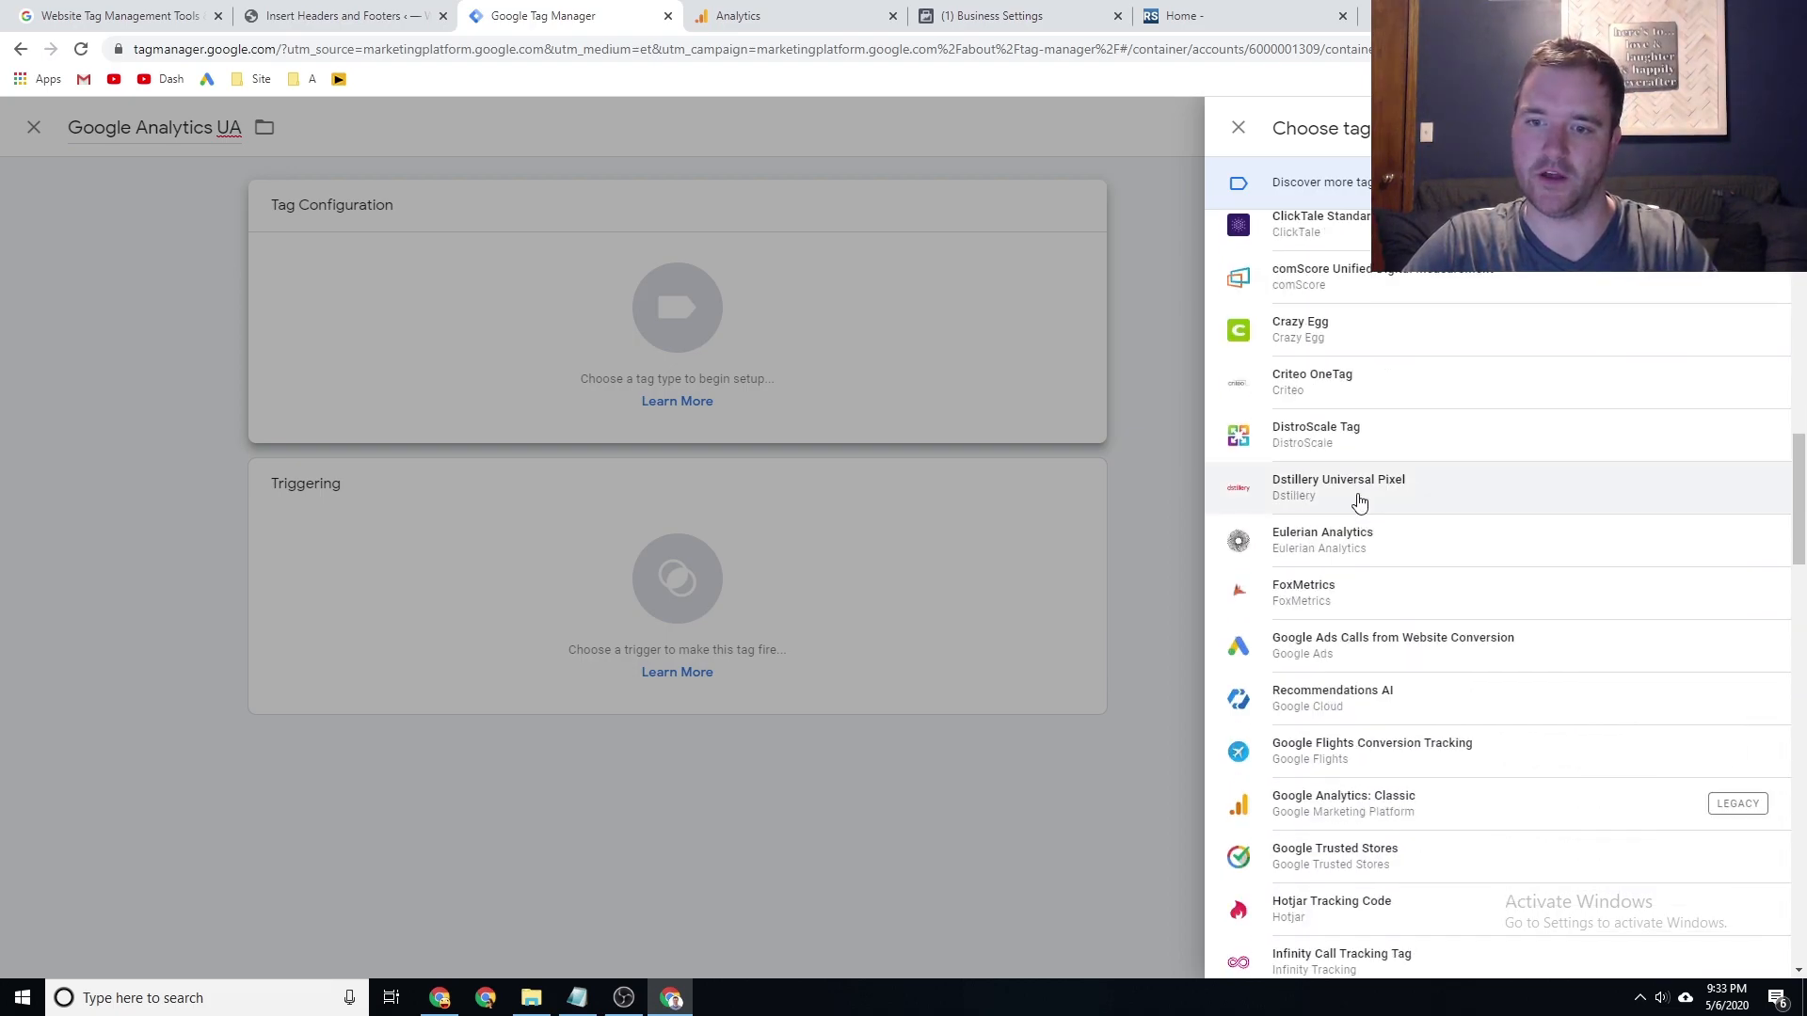
scroll(1358, 516, "down", 12)
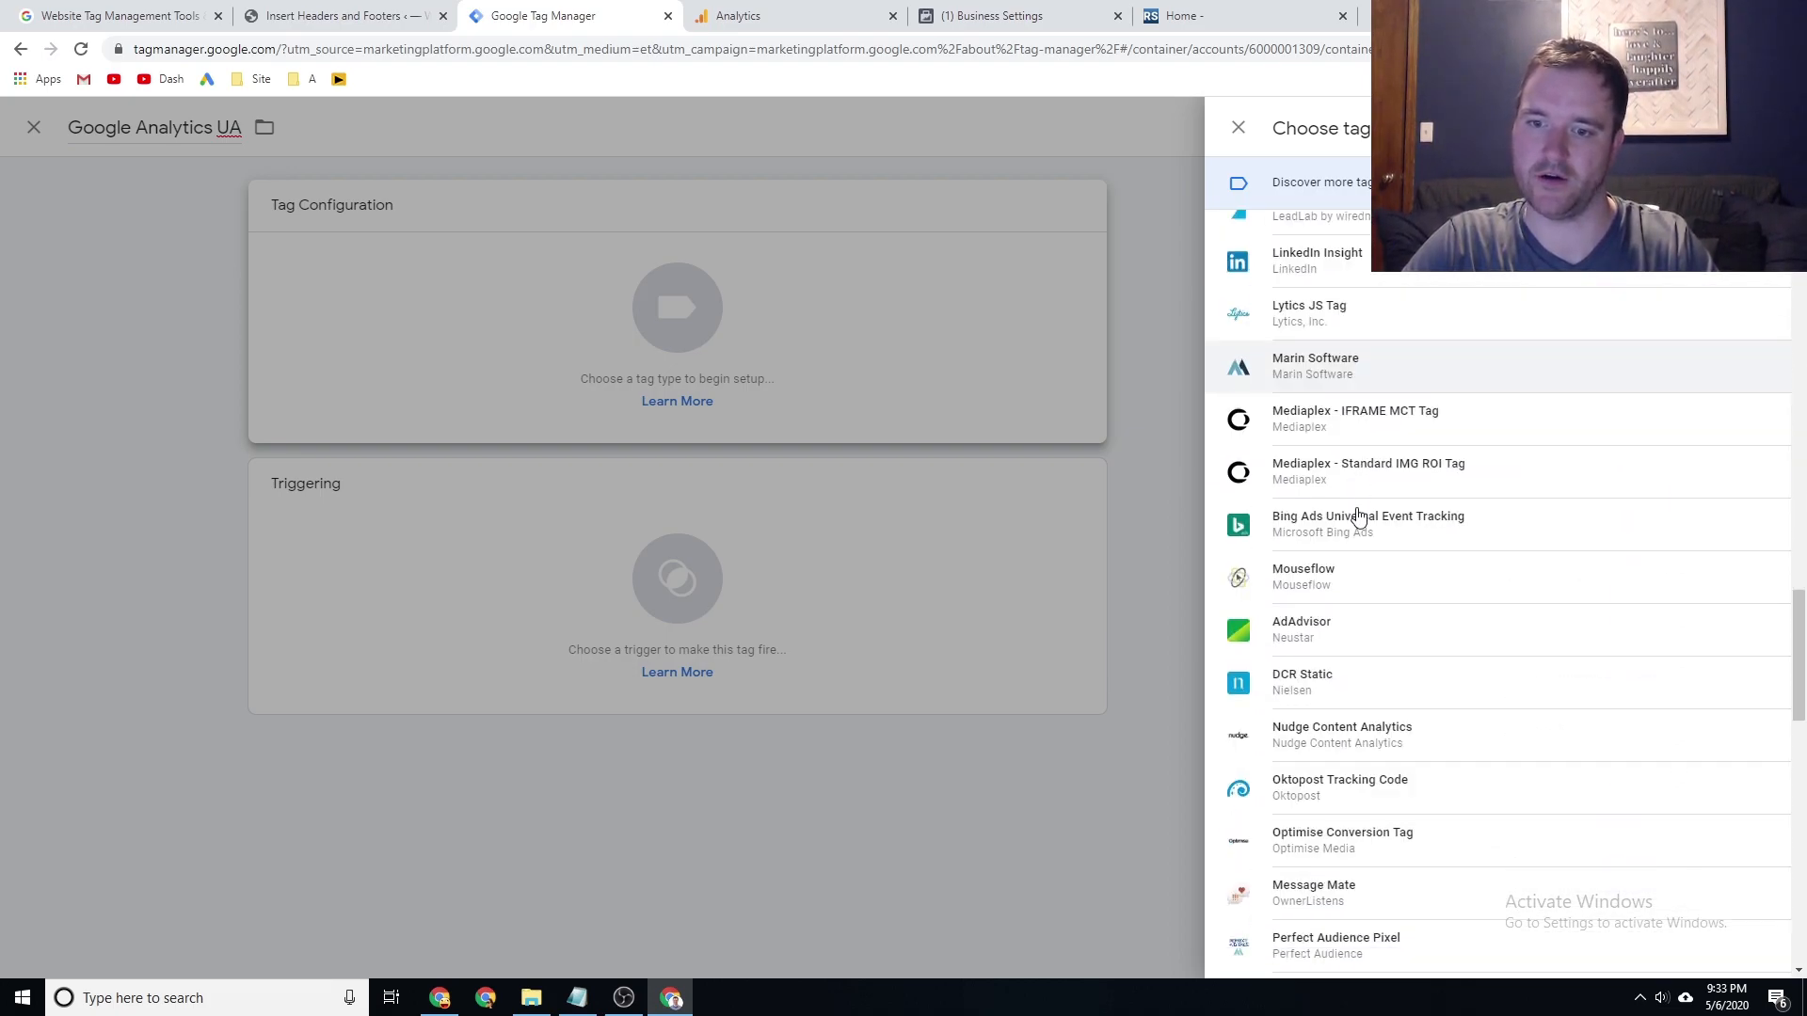
scroll(1358, 509, "down", 5)
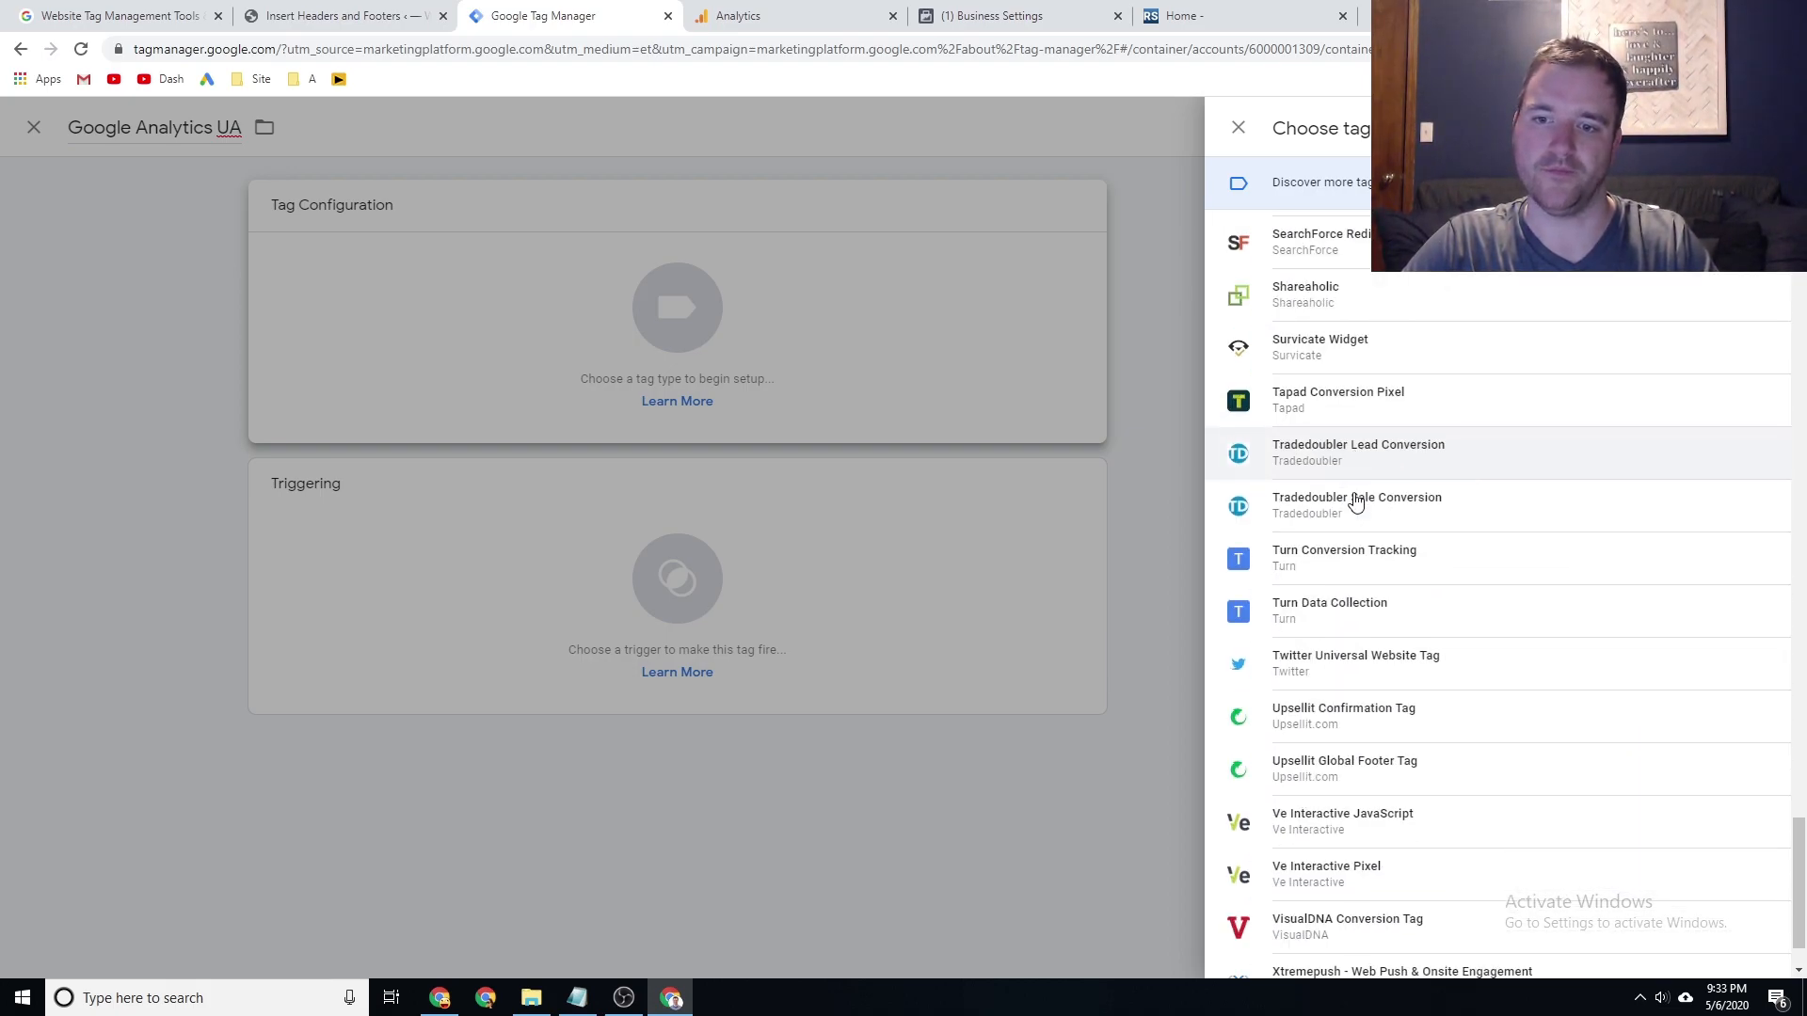
scroll(1393, 630, "up", 14)
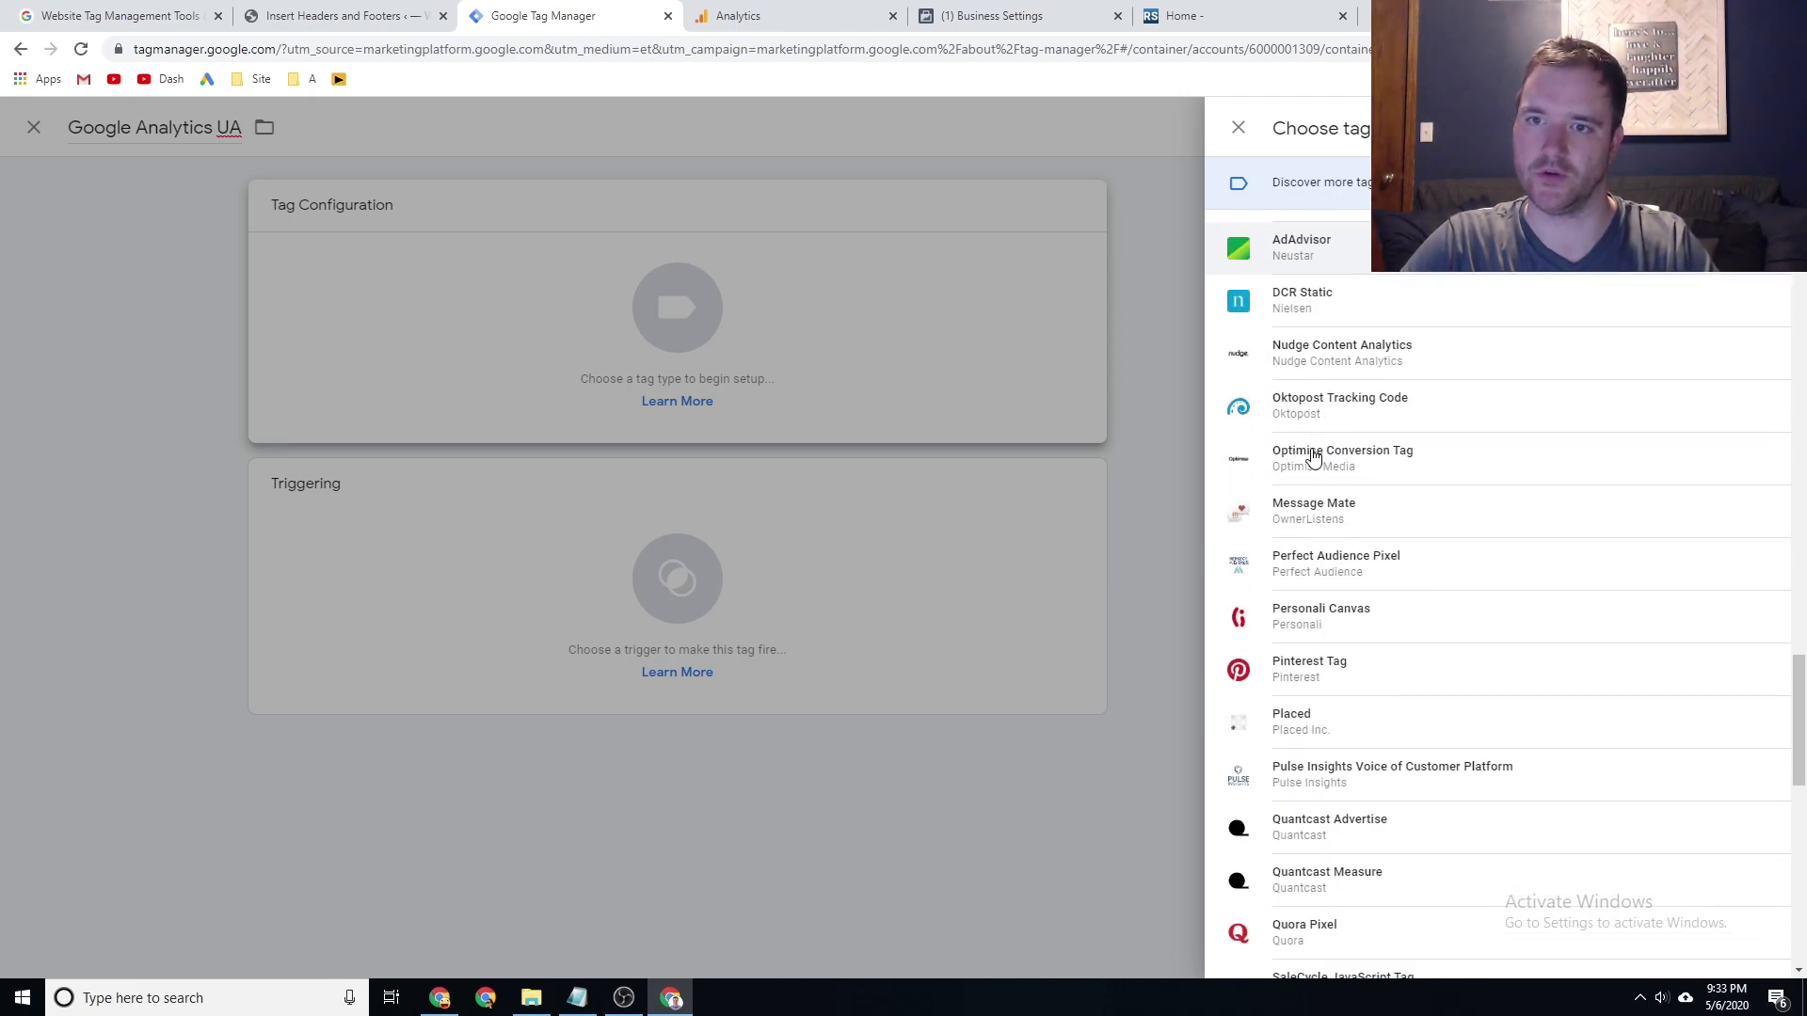
scroll(1322, 442, "up", 20)
key("ctrl+f")
type("face")
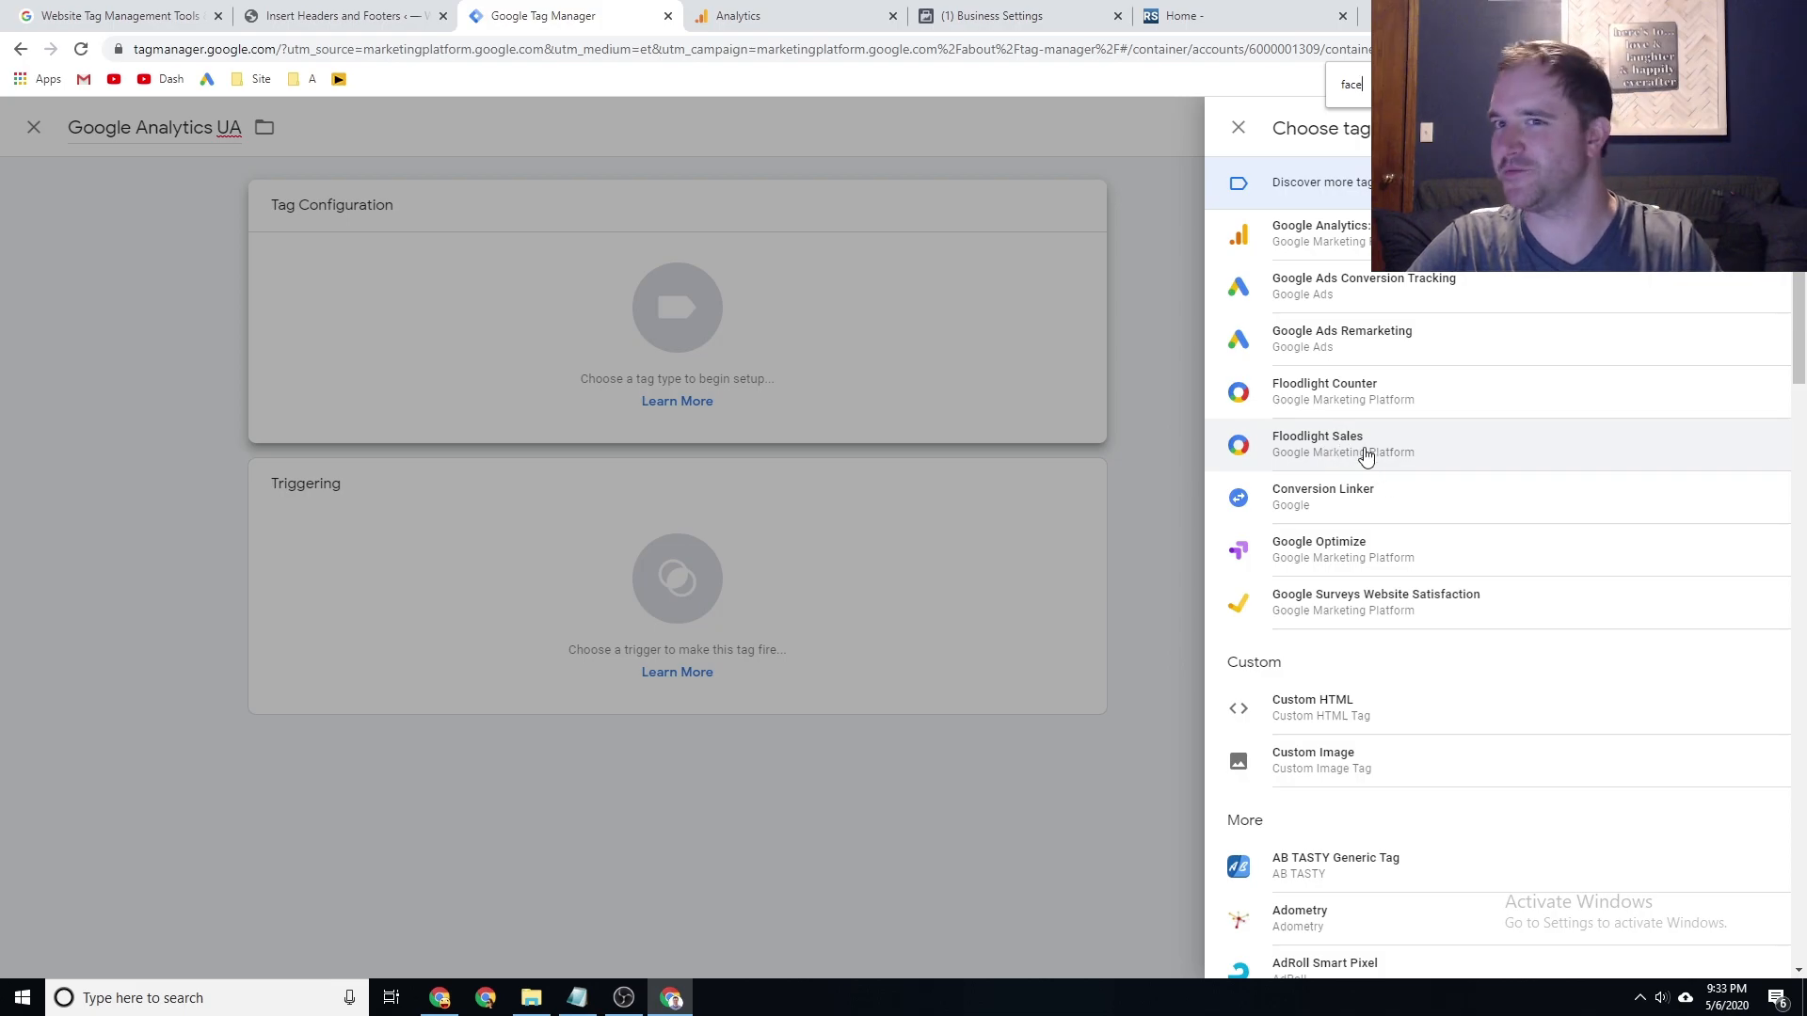
key("Escape")
key("Escape")
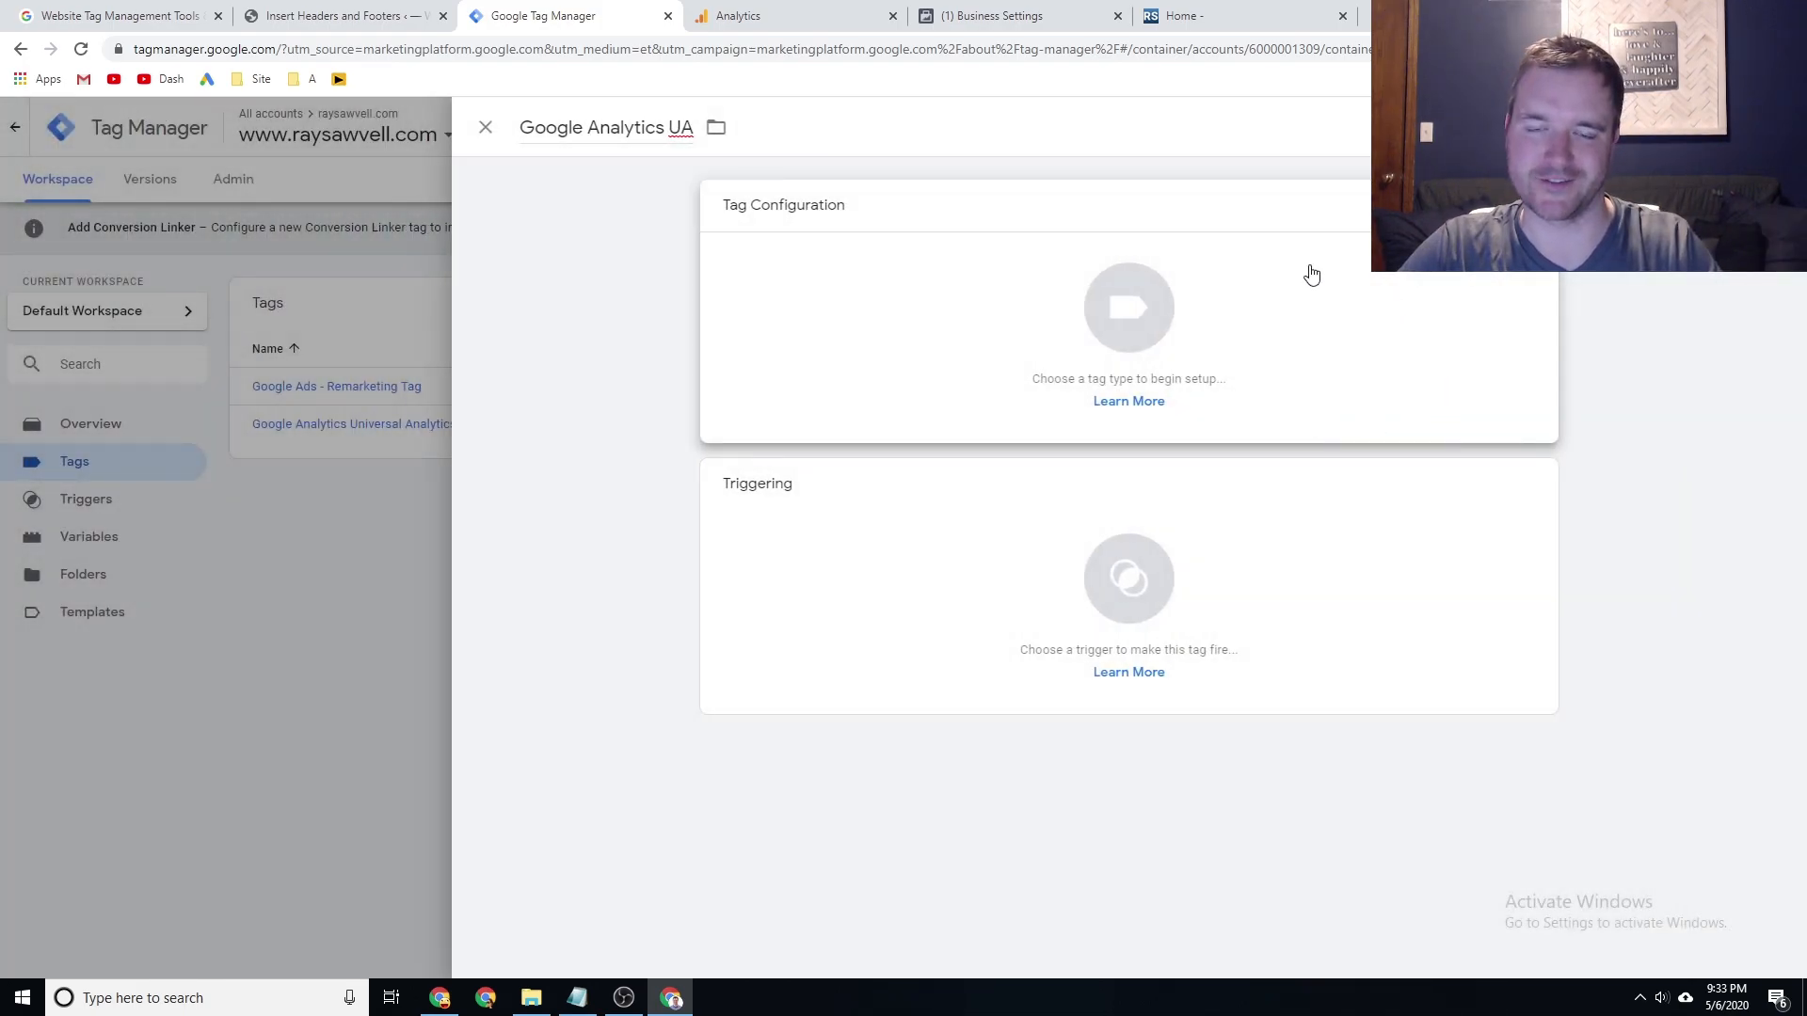
Set the new tag's type to Google Analytics: Universal Analytics and its track type to Page View.
left_click(849, 265)
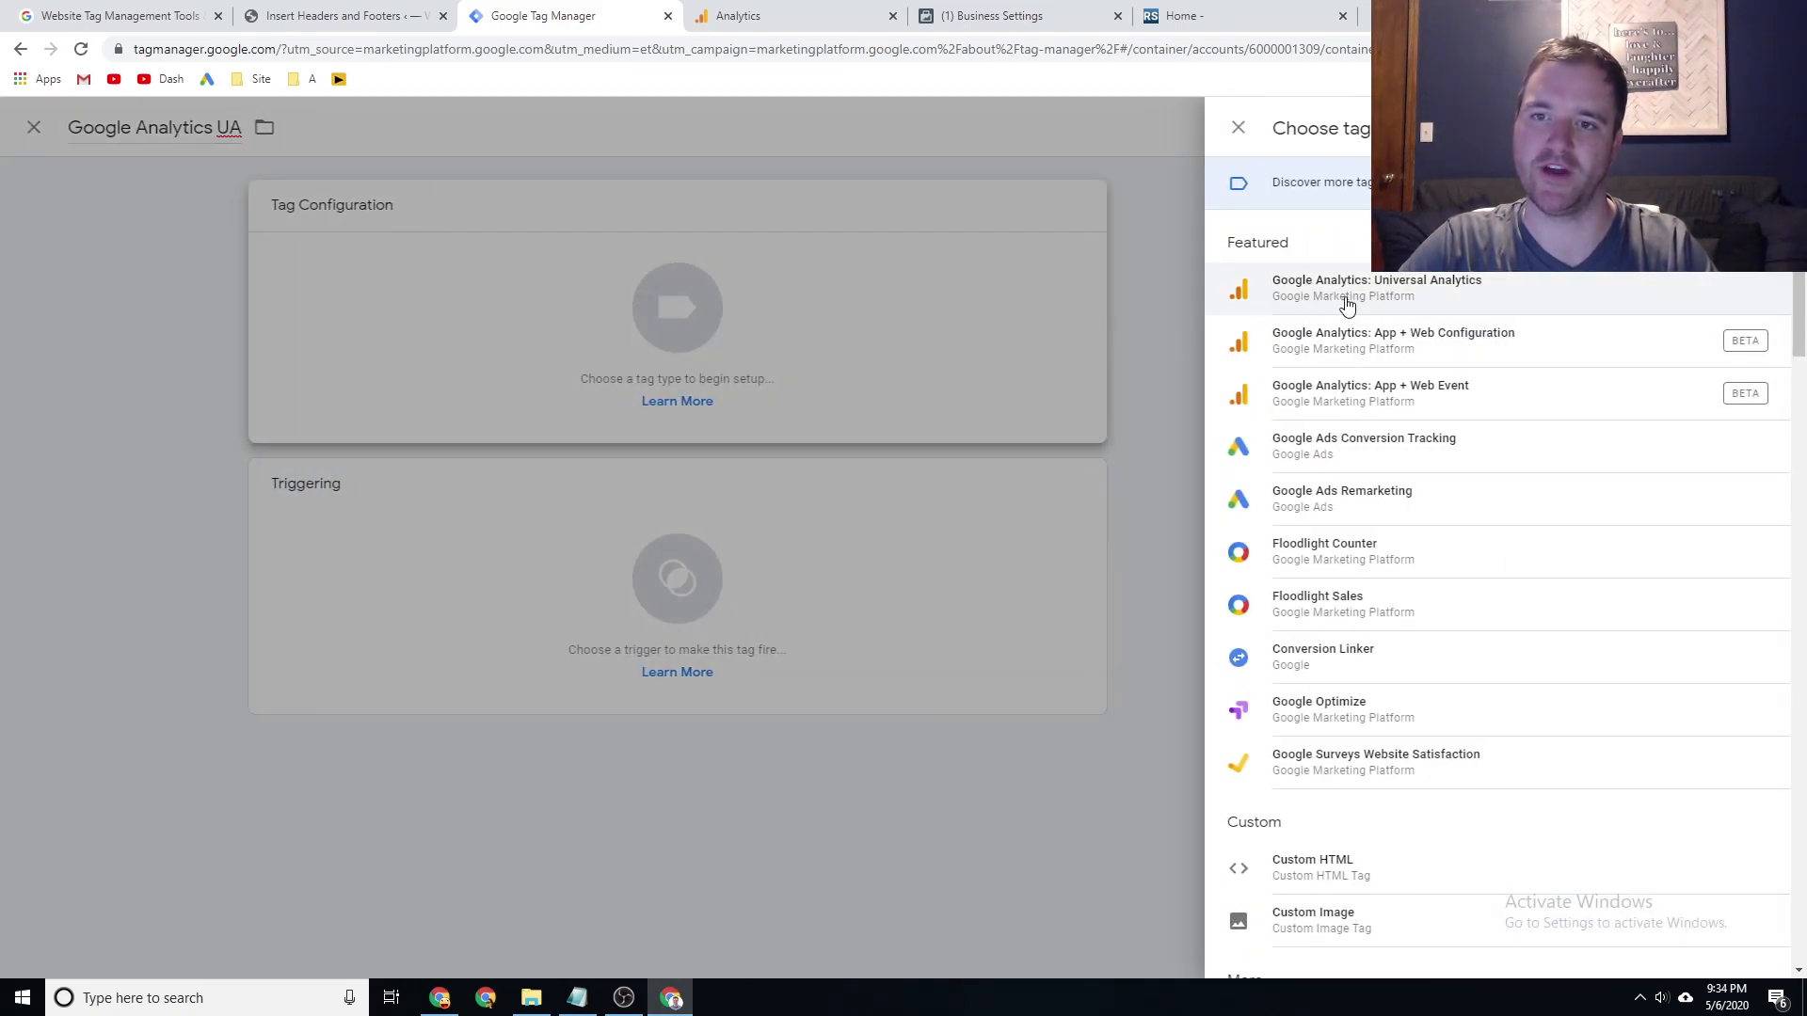
left_click(1252, 287)
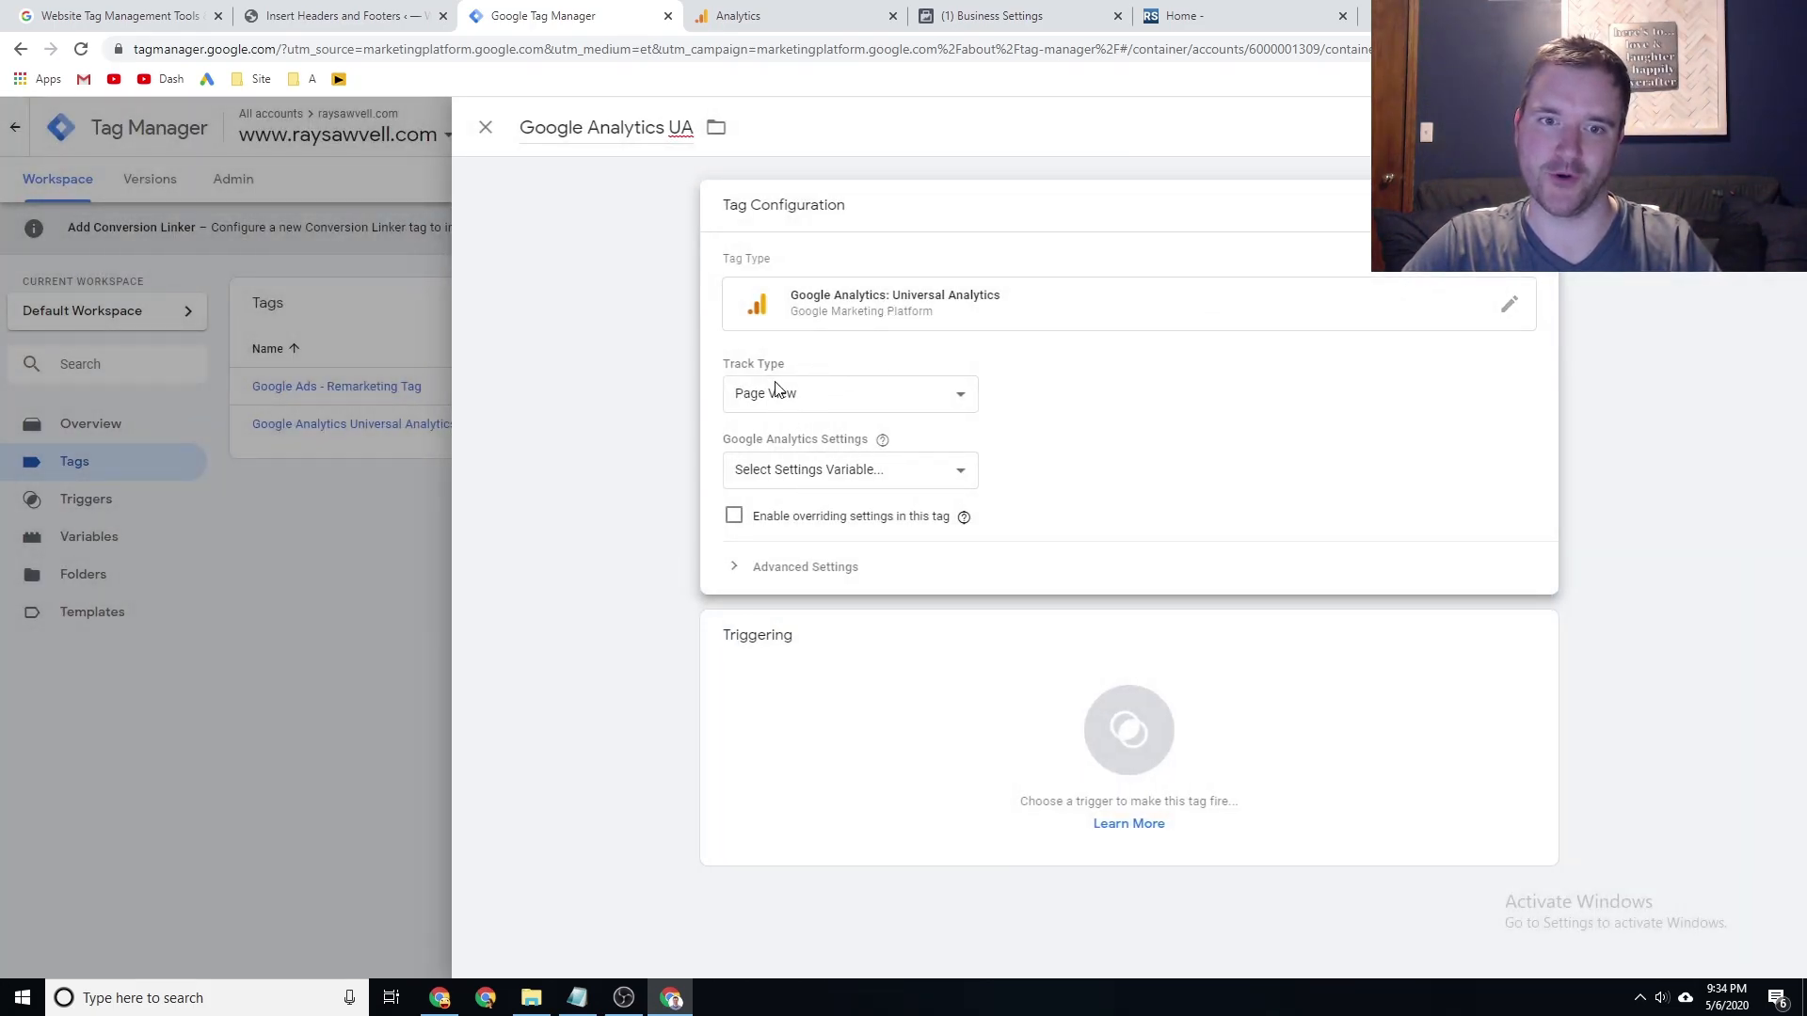
left_click(805, 300)
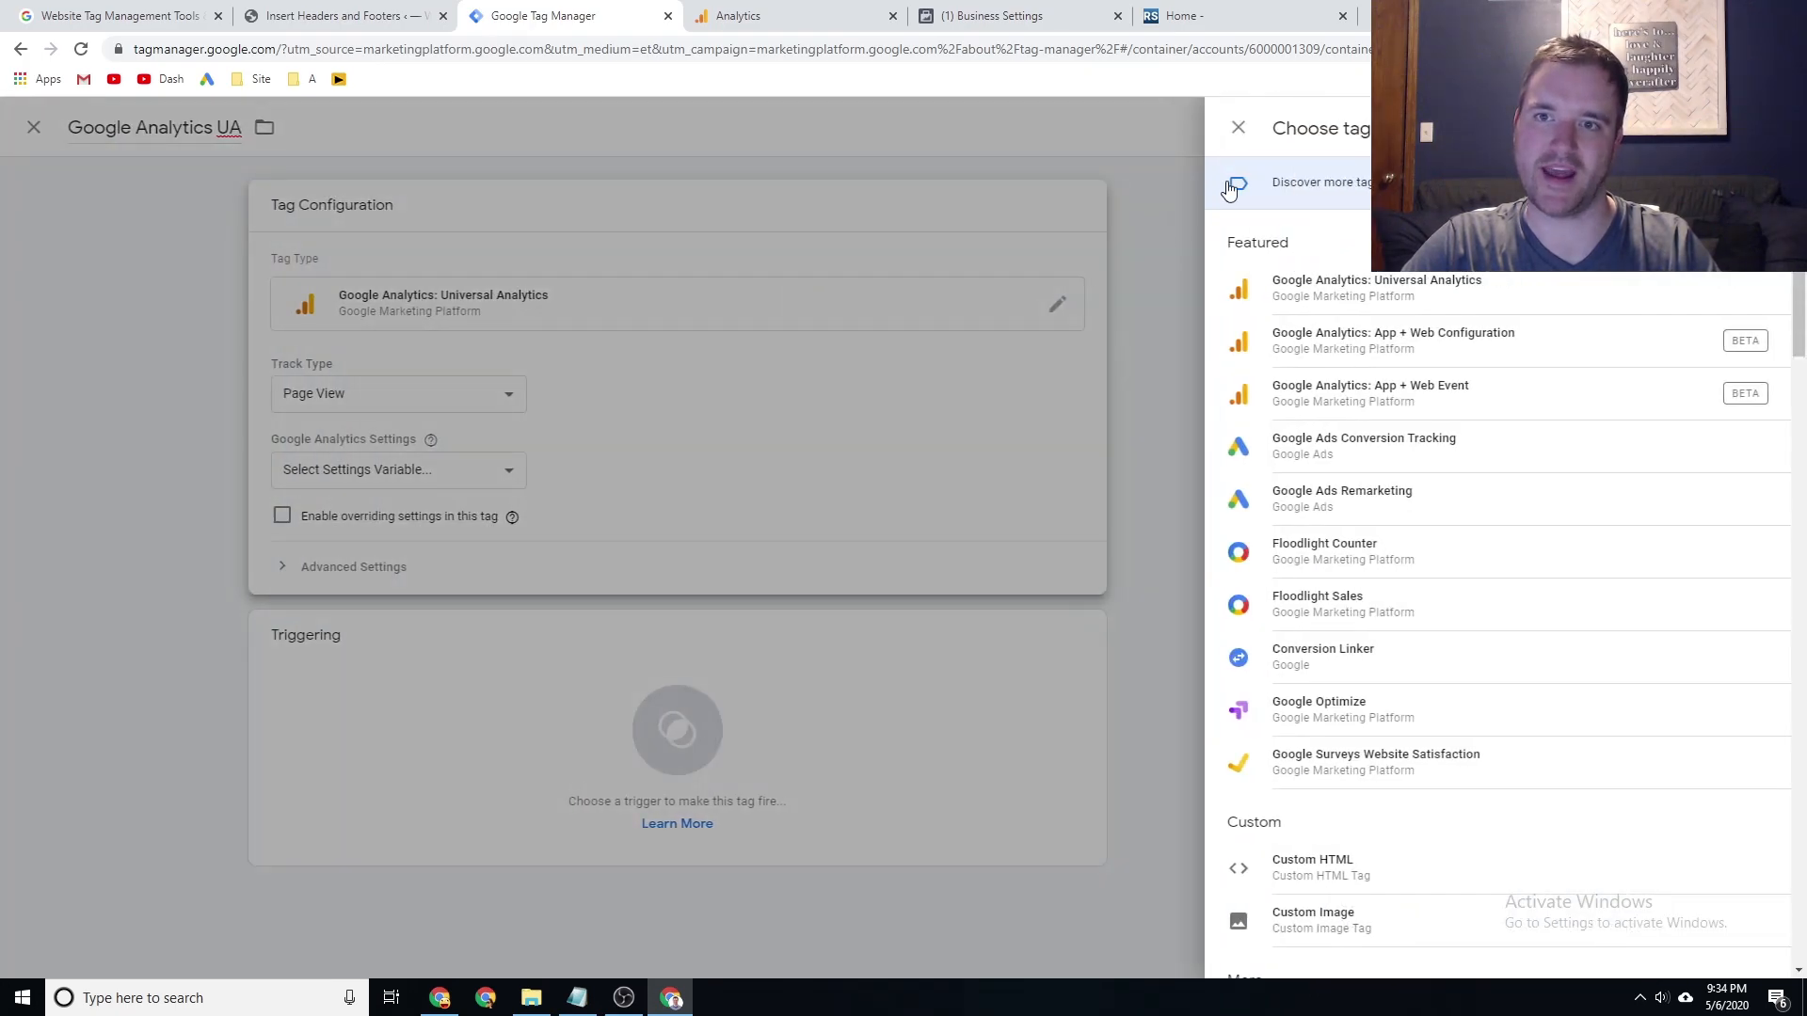
left_click(1235, 132)
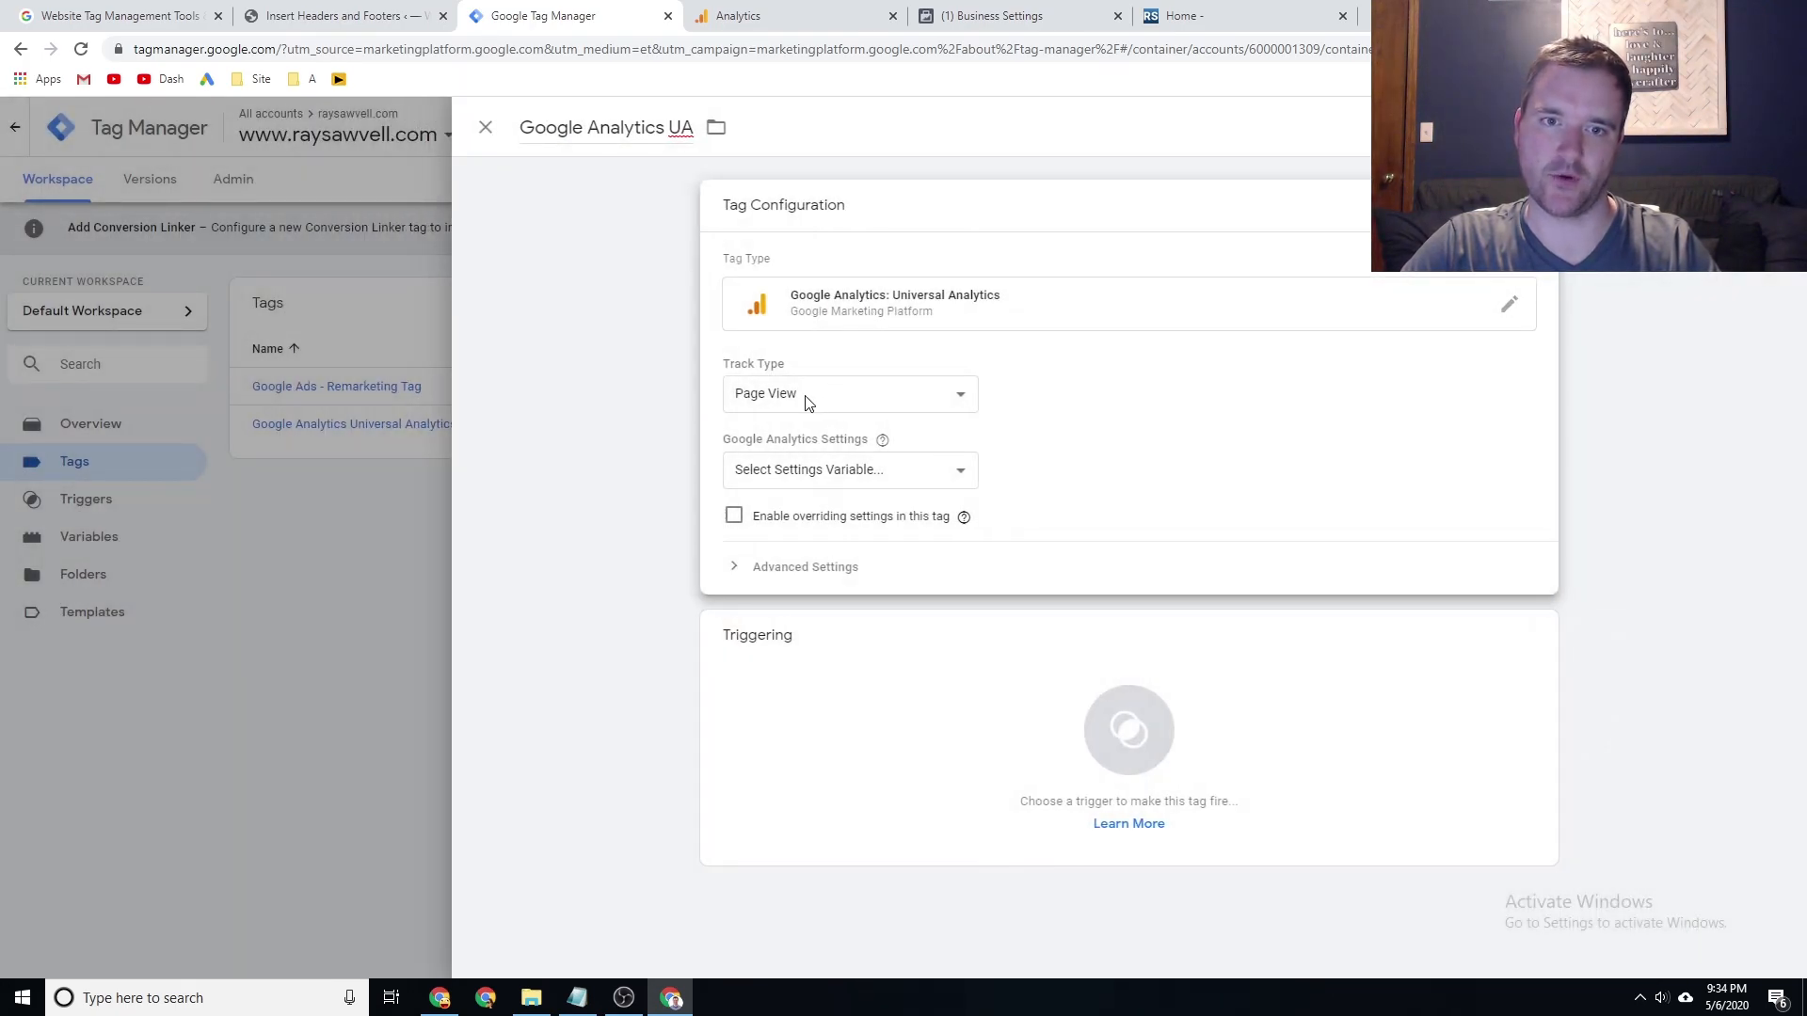
left_click(784, 400)
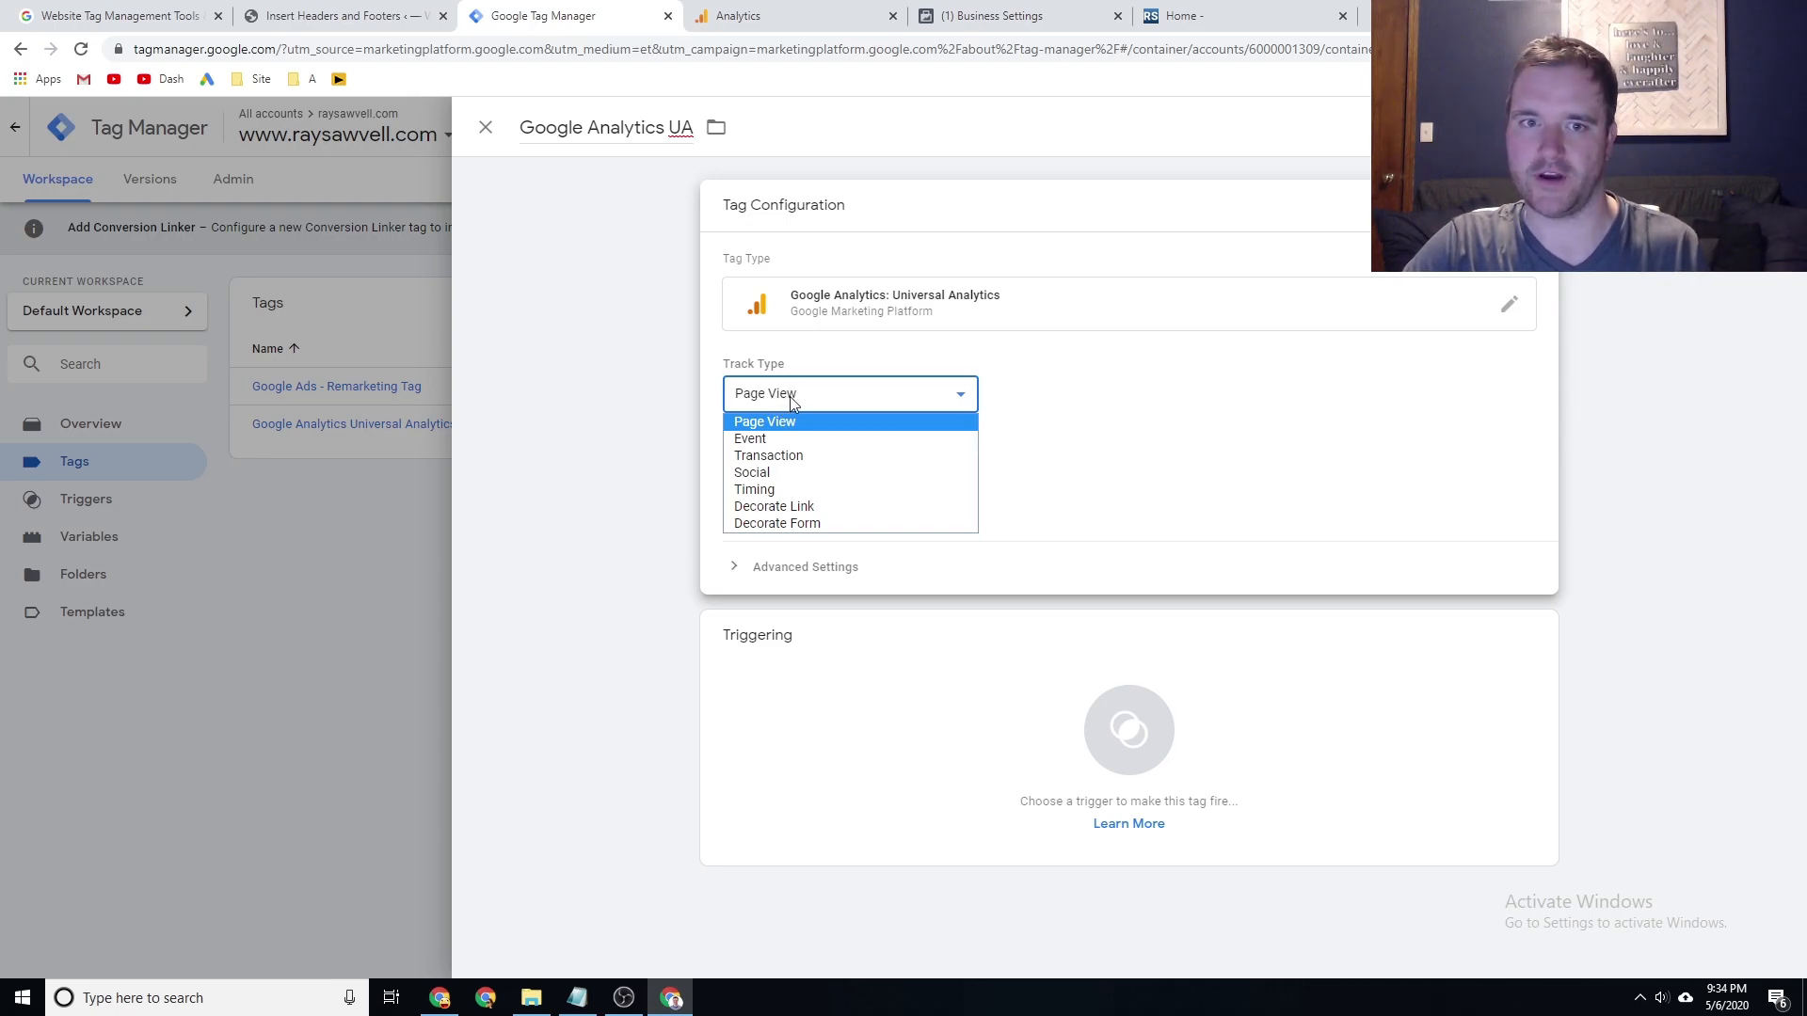
left_click(799, 420)
left_click(781, 468)
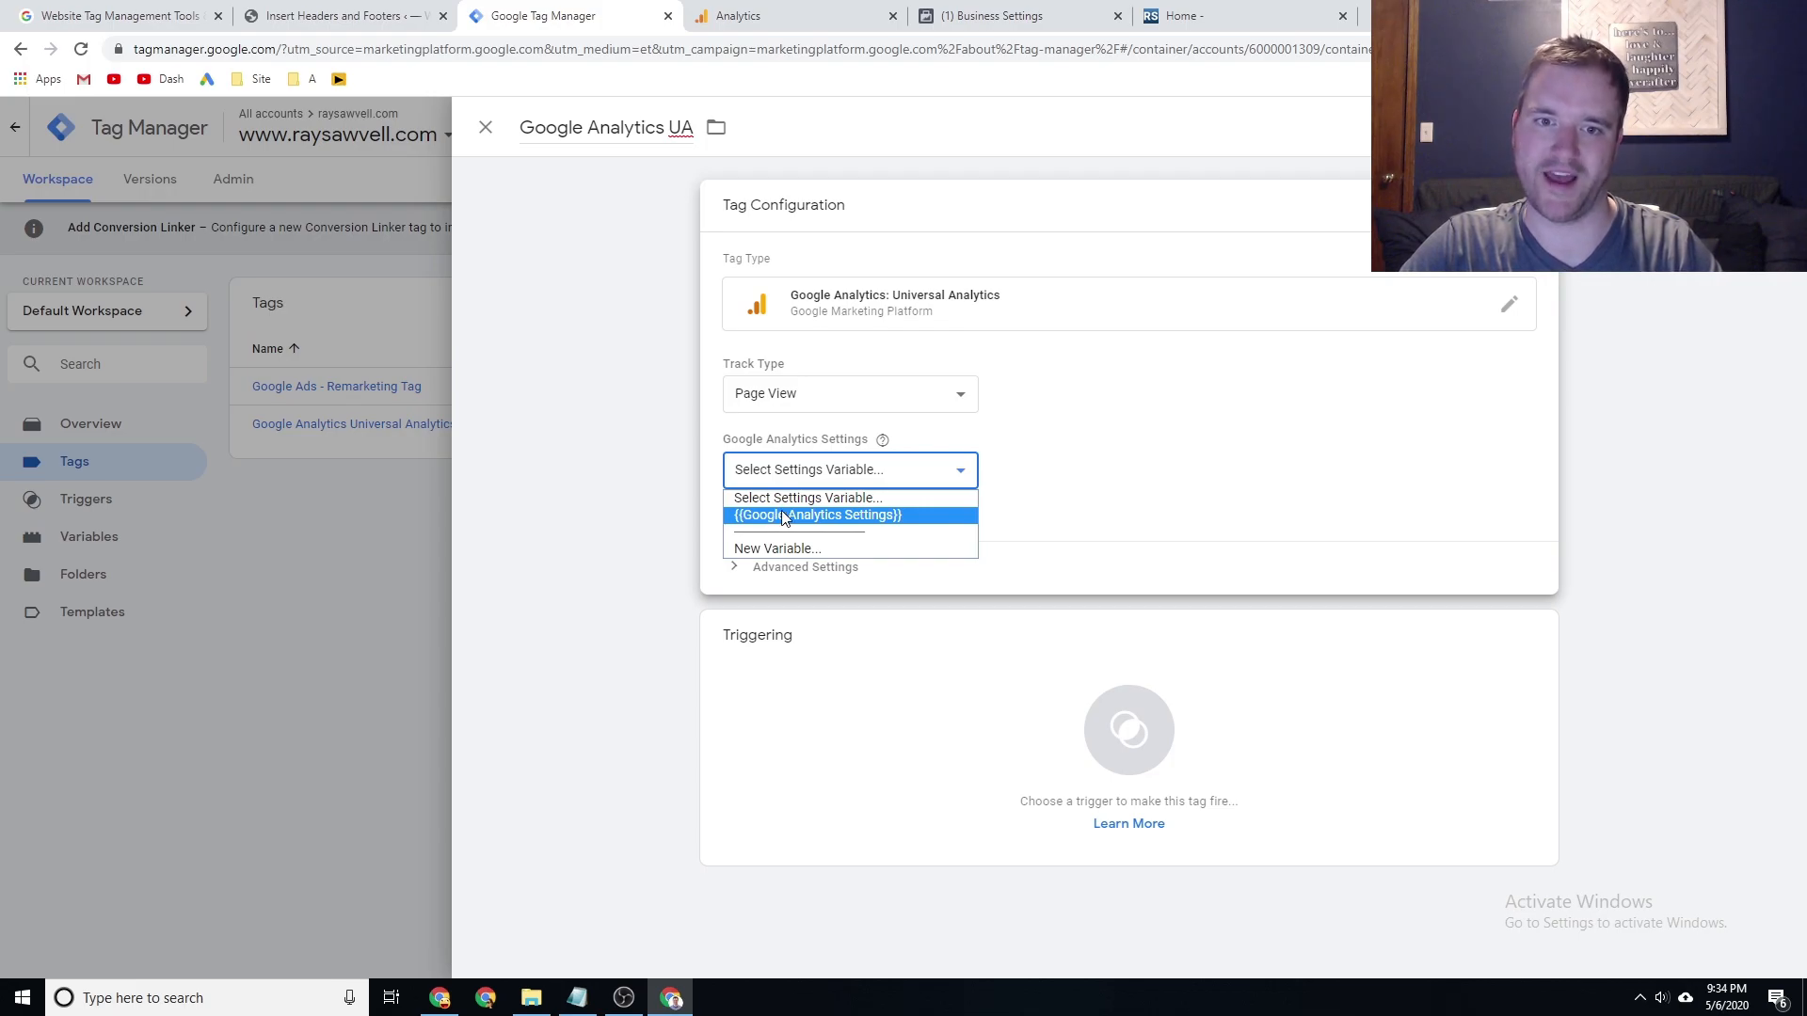
left_click(769, 548)
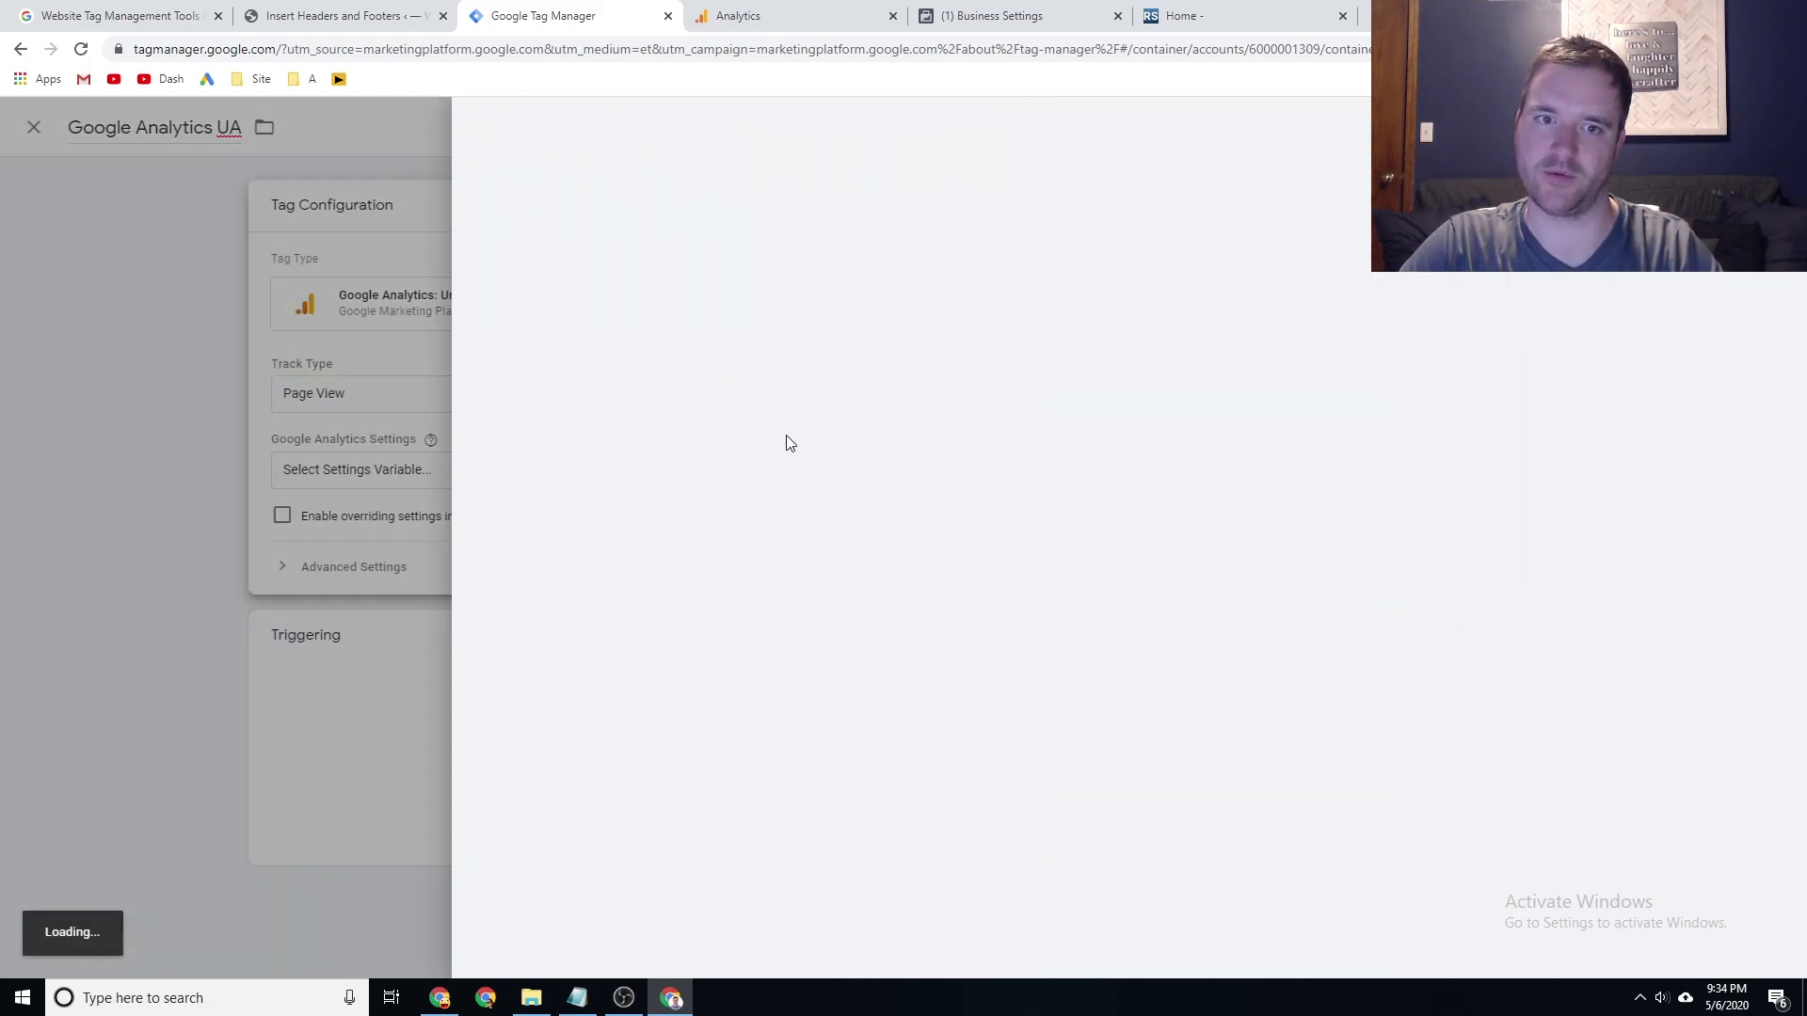
left_click(778, 393)
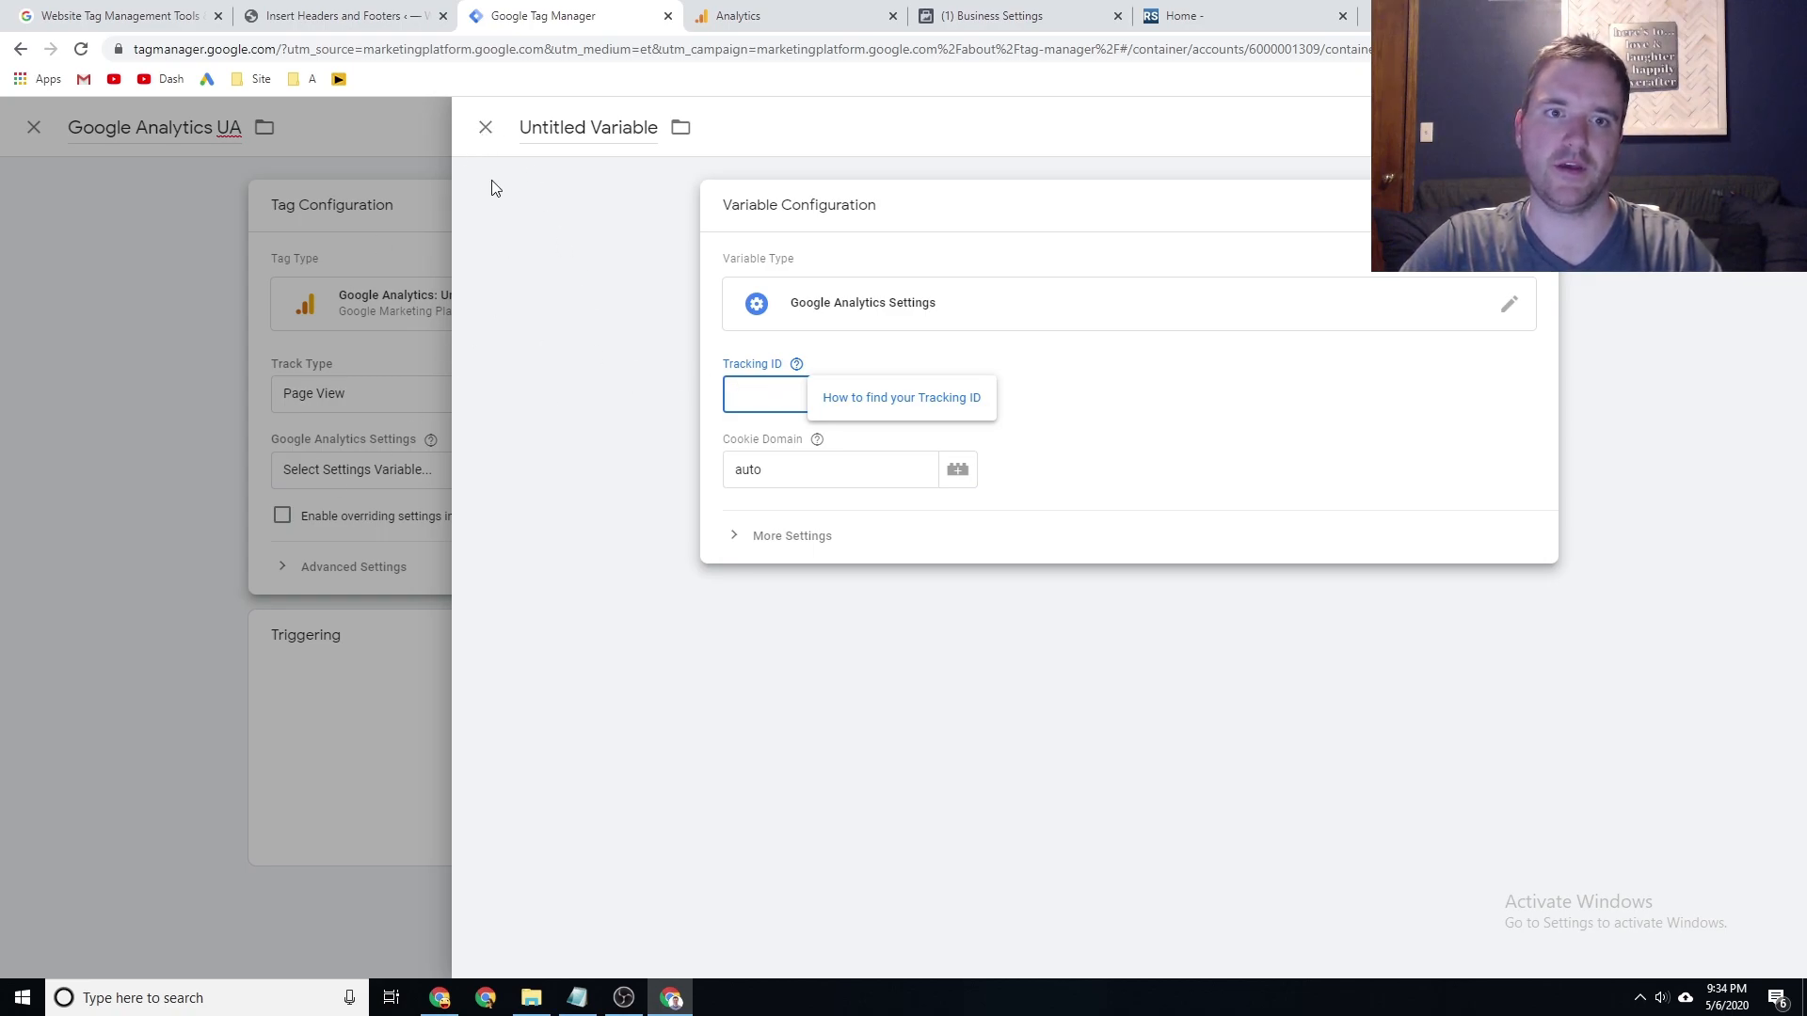
left_click(485, 127)
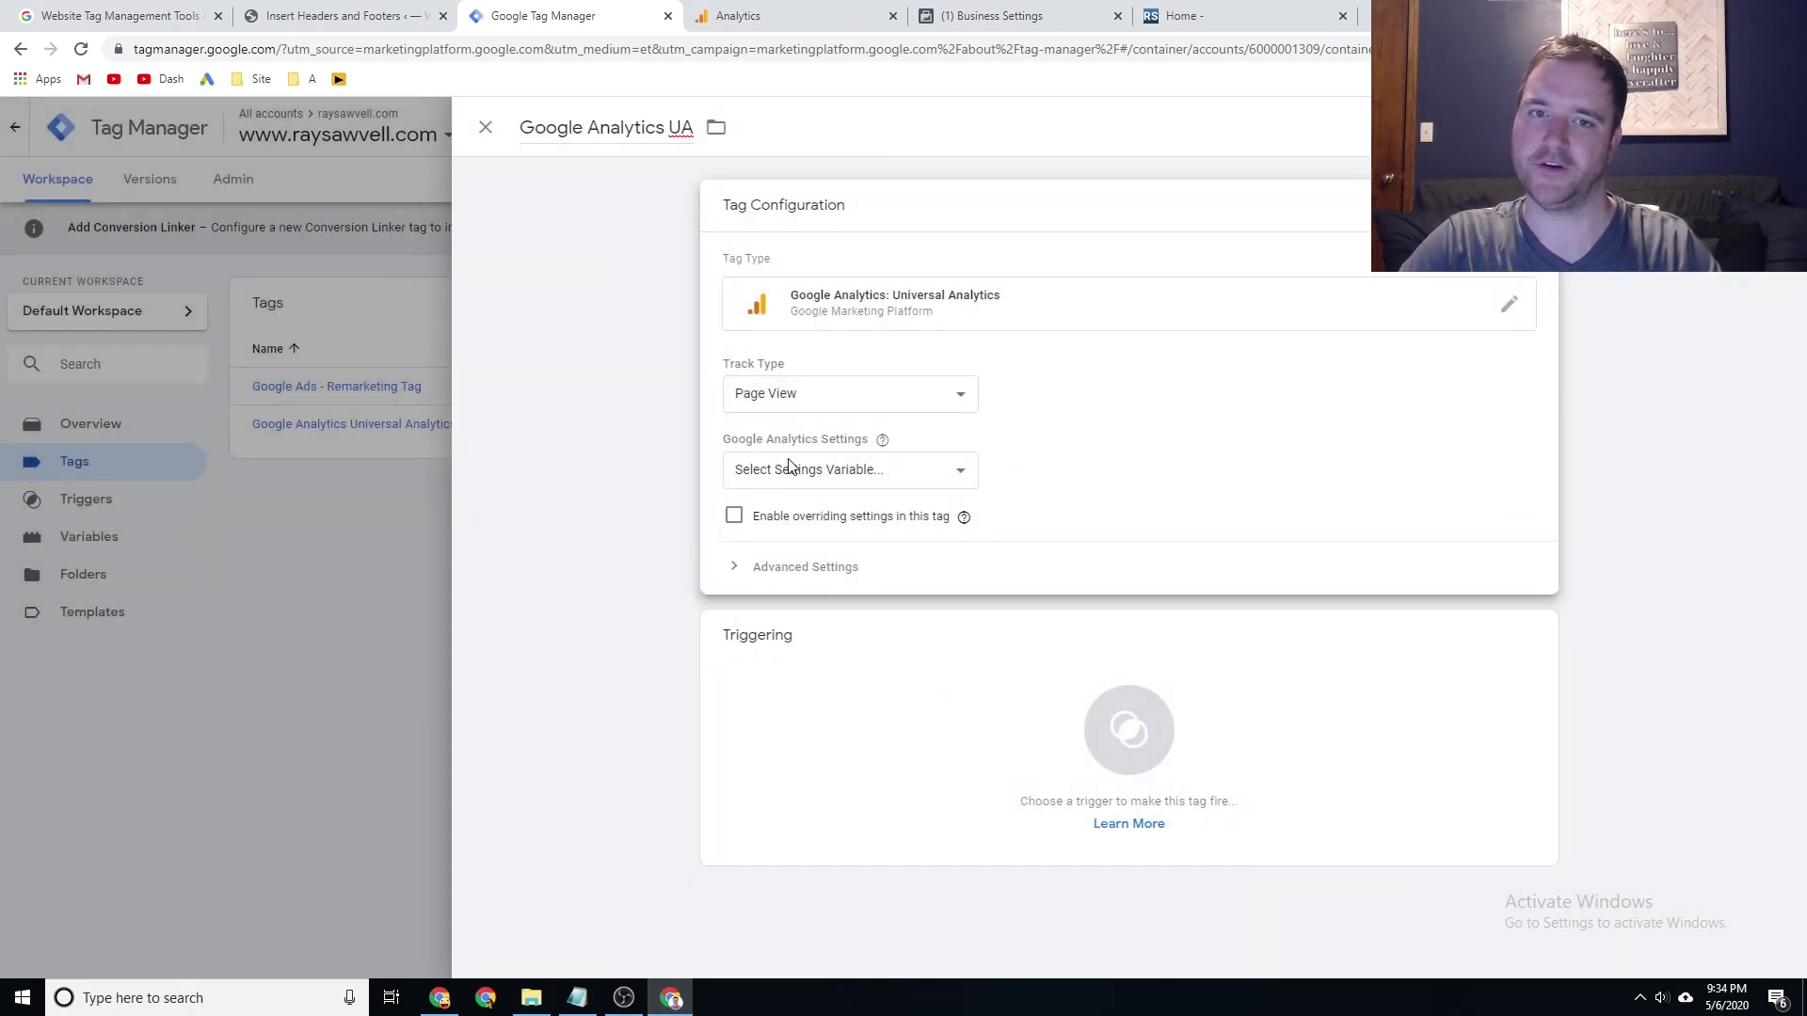
Start a new Google Analytics Settings variable for the tag and fill its Tracking ID with the ID copied from Google Analytics.
left_click(753, 475)
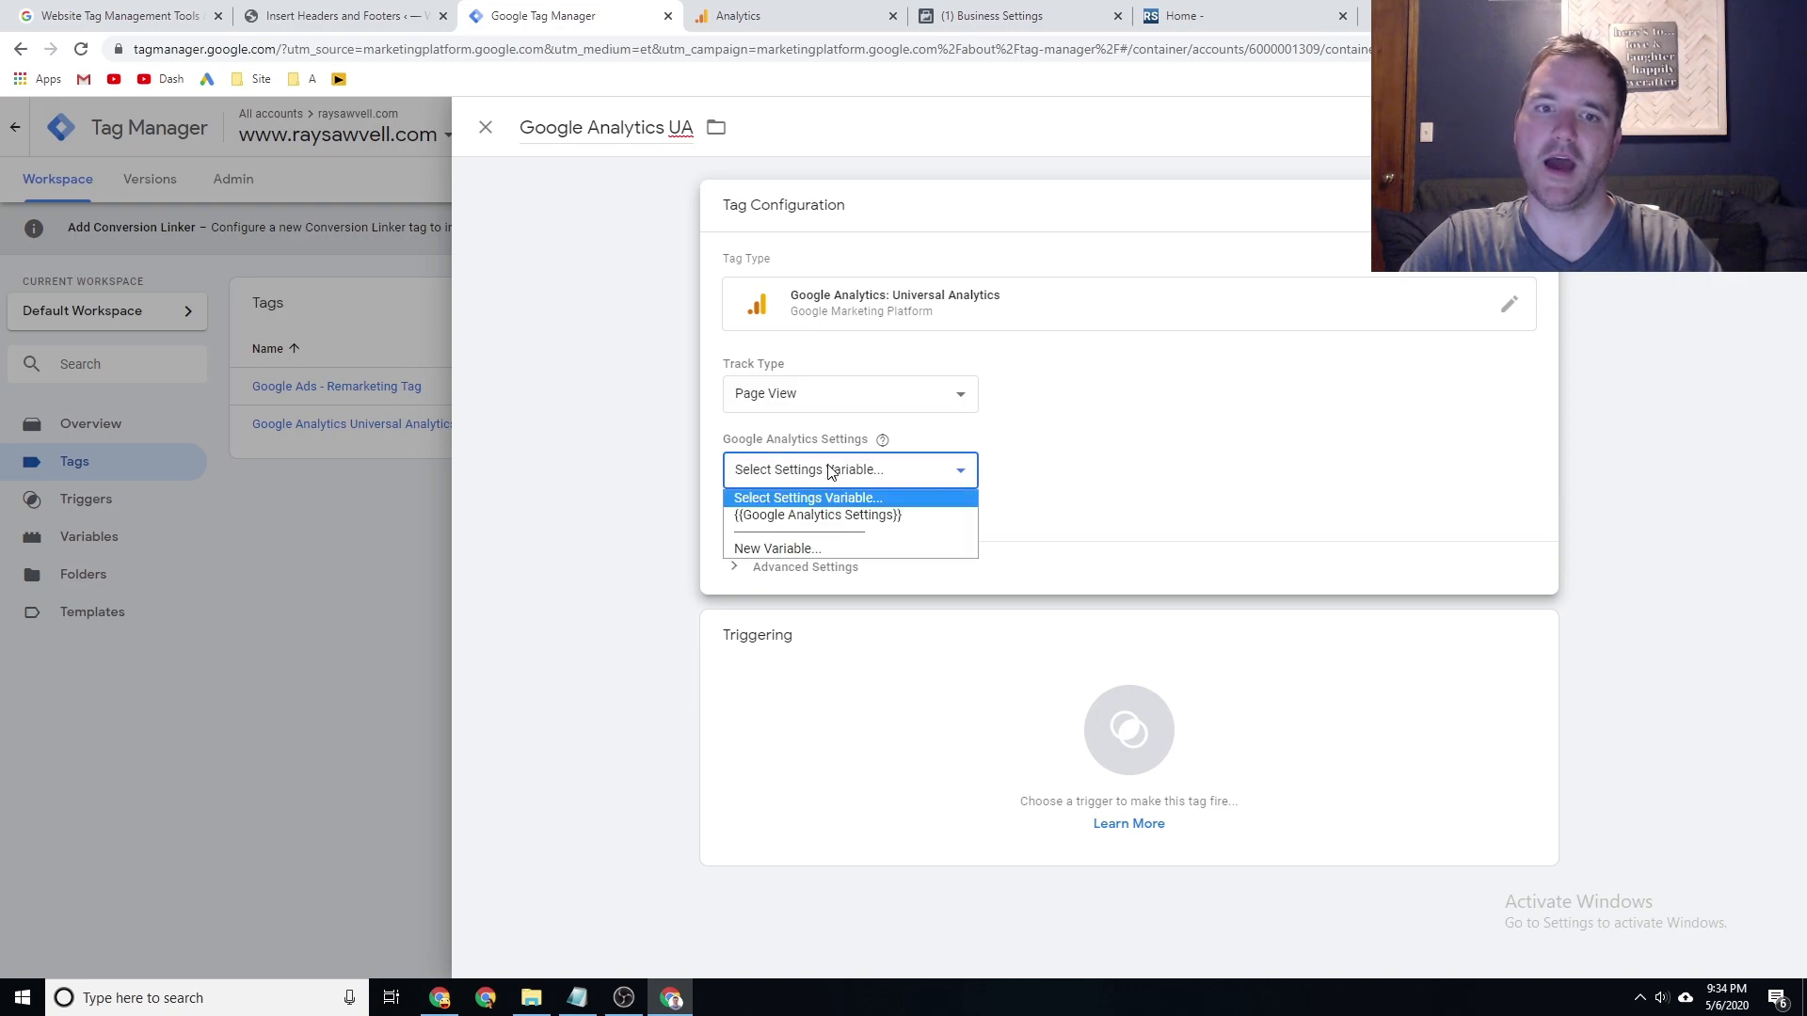
left_click(781, 550)
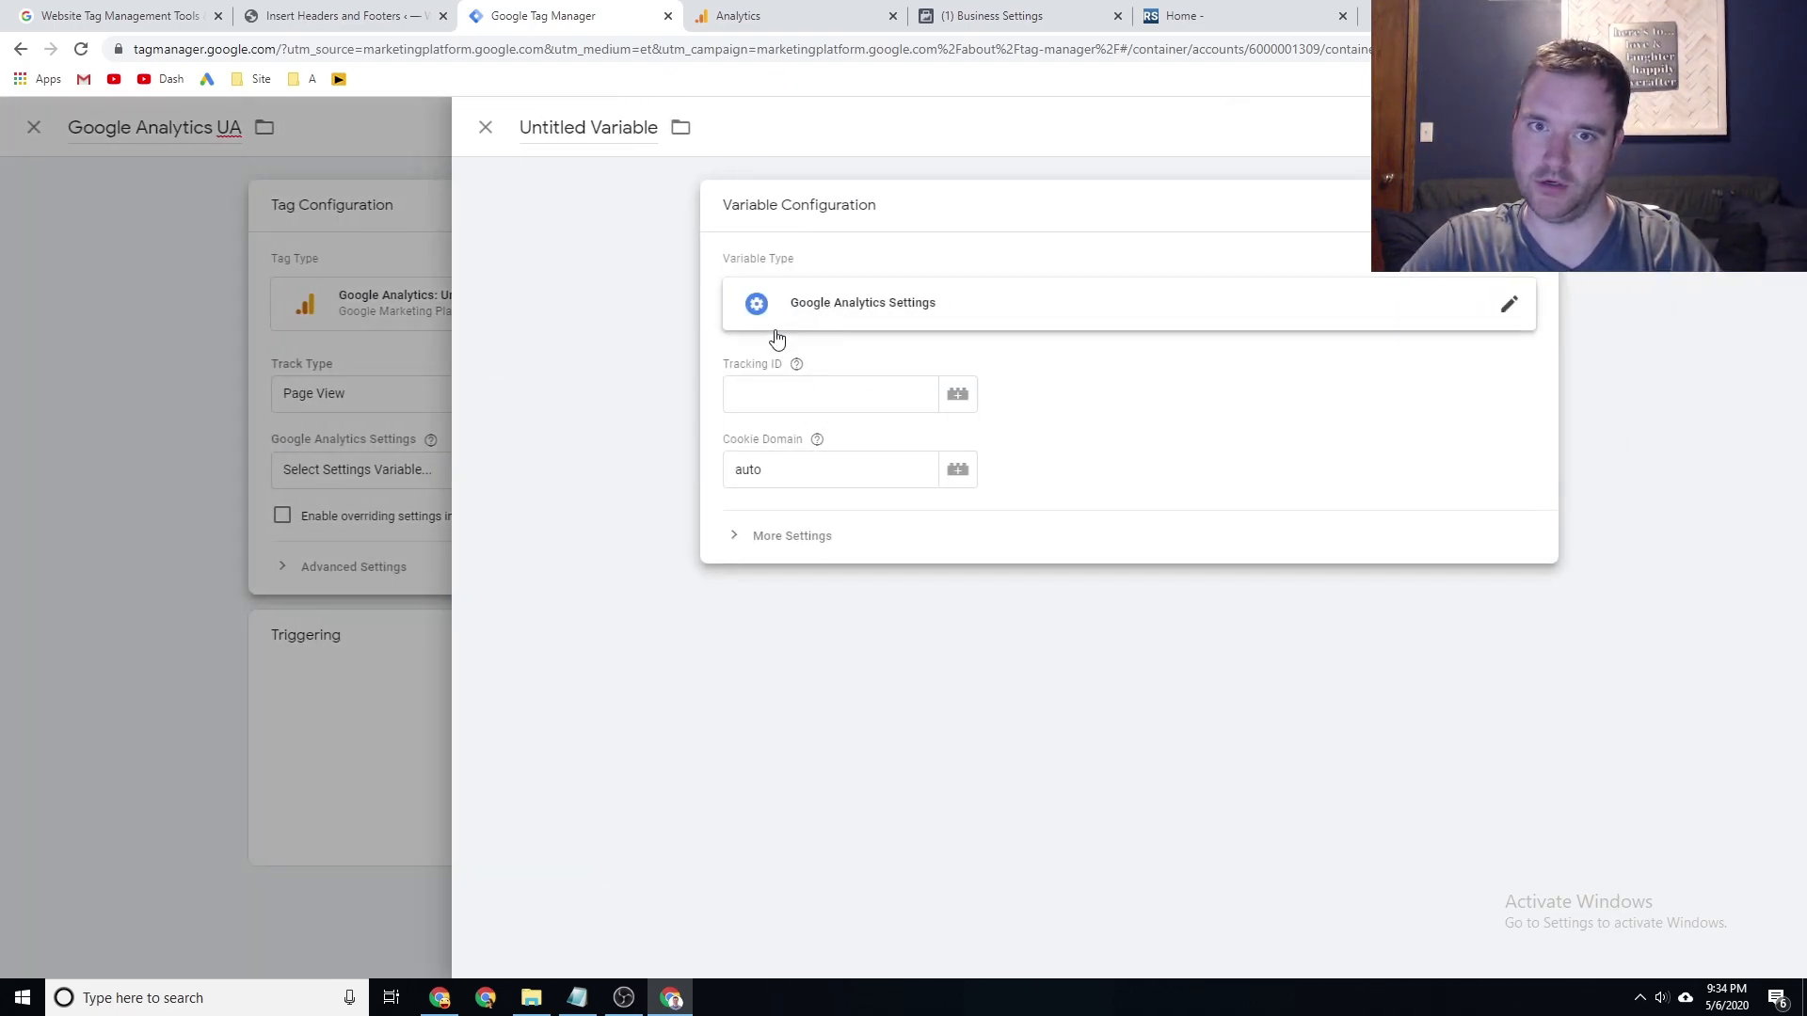
left_click(784, 396)
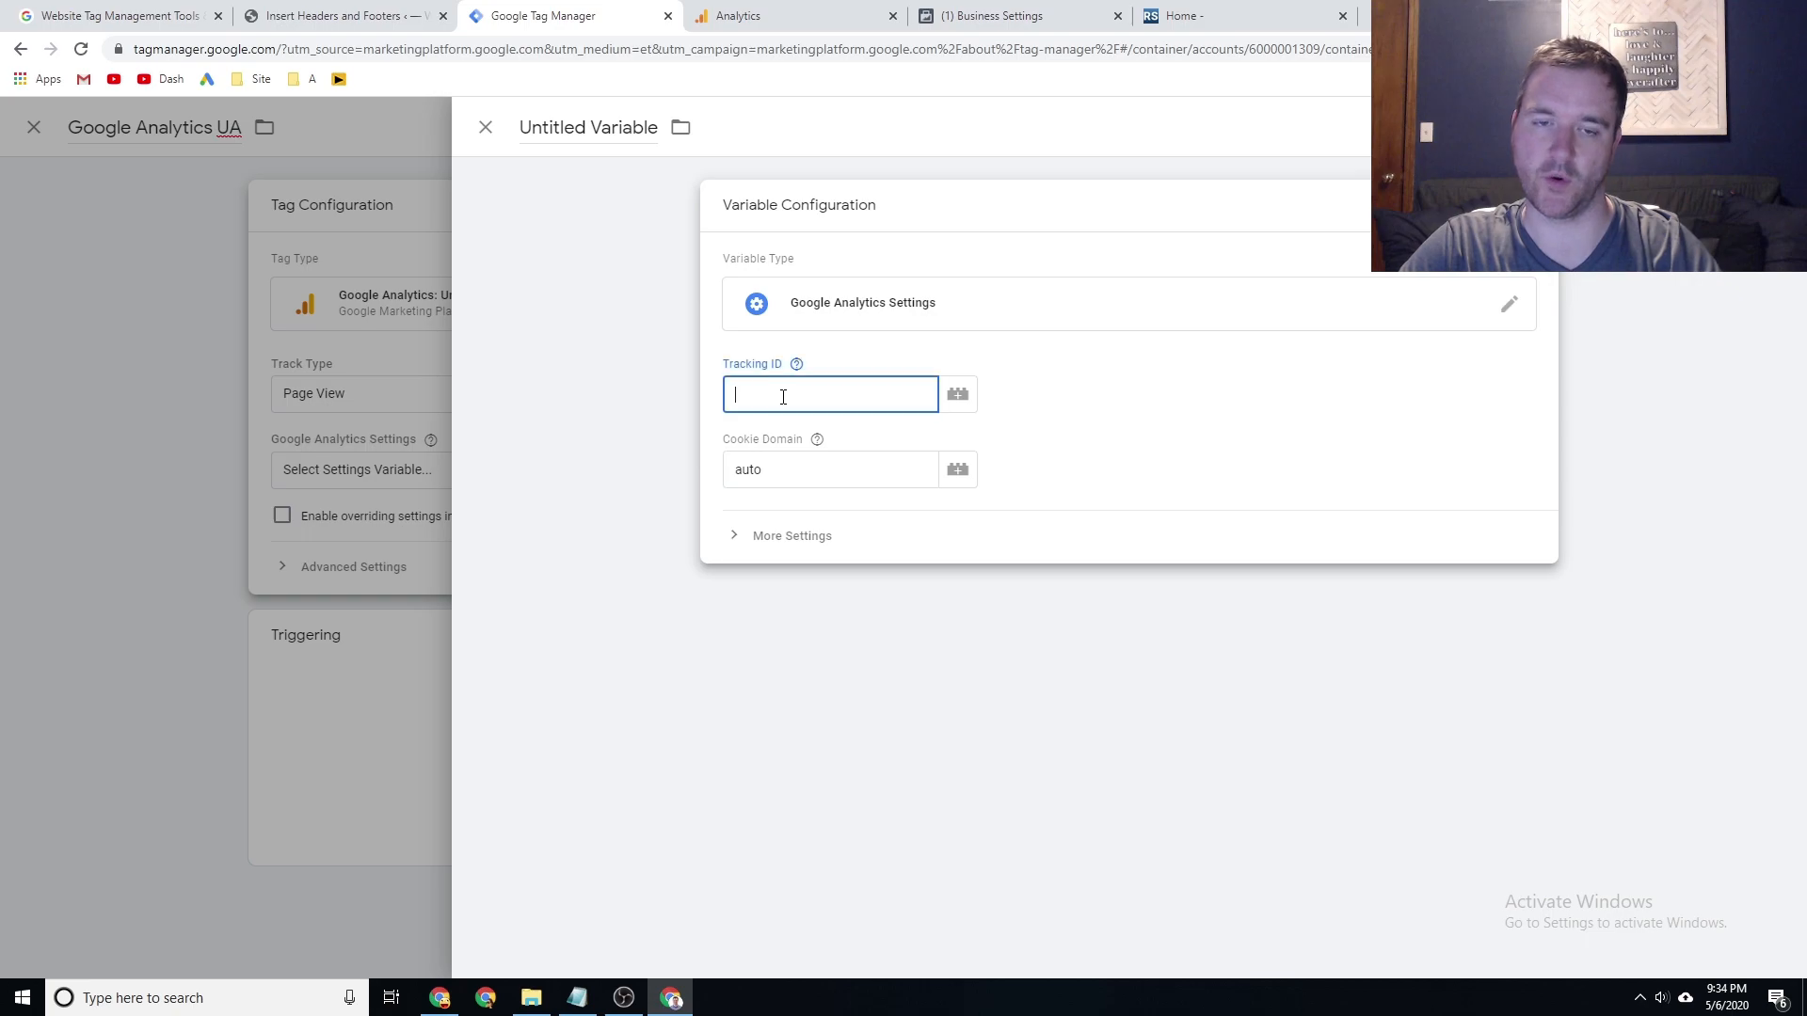
left_click(829, 13)
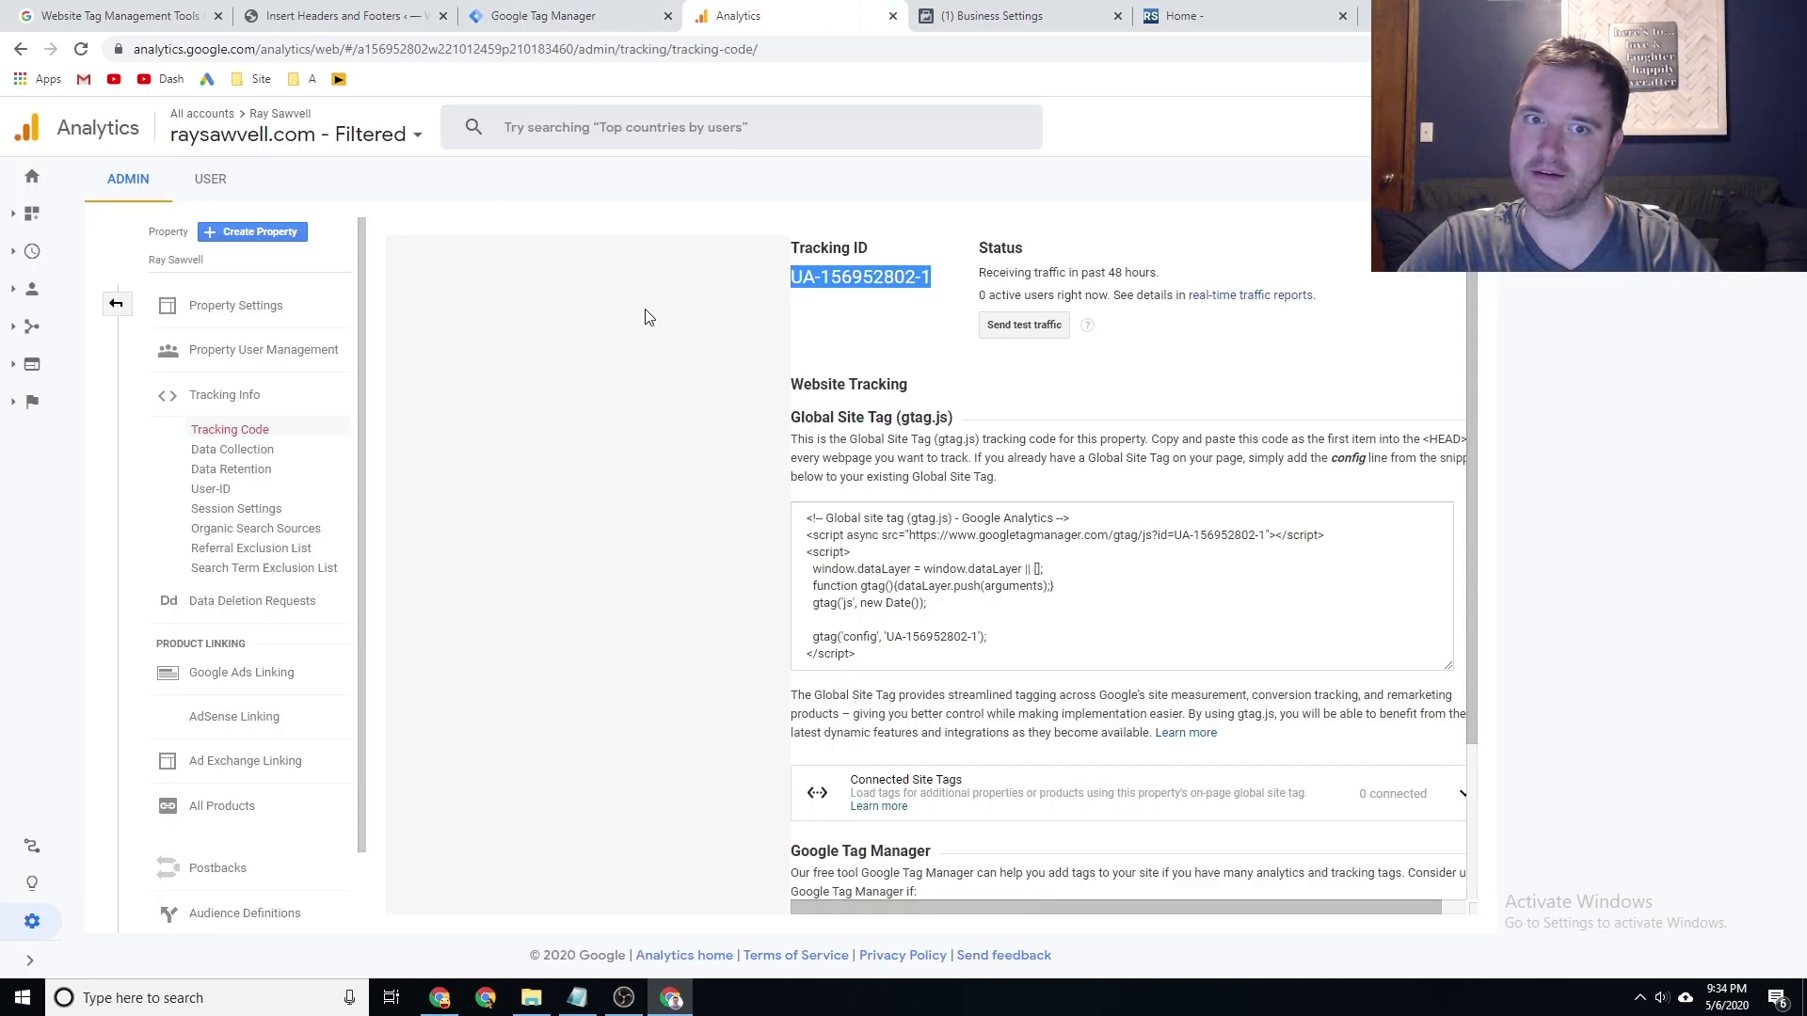
left_click(817, 279)
triple_click(819, 281)
key("ctrl+c")
left_click(545, 14)
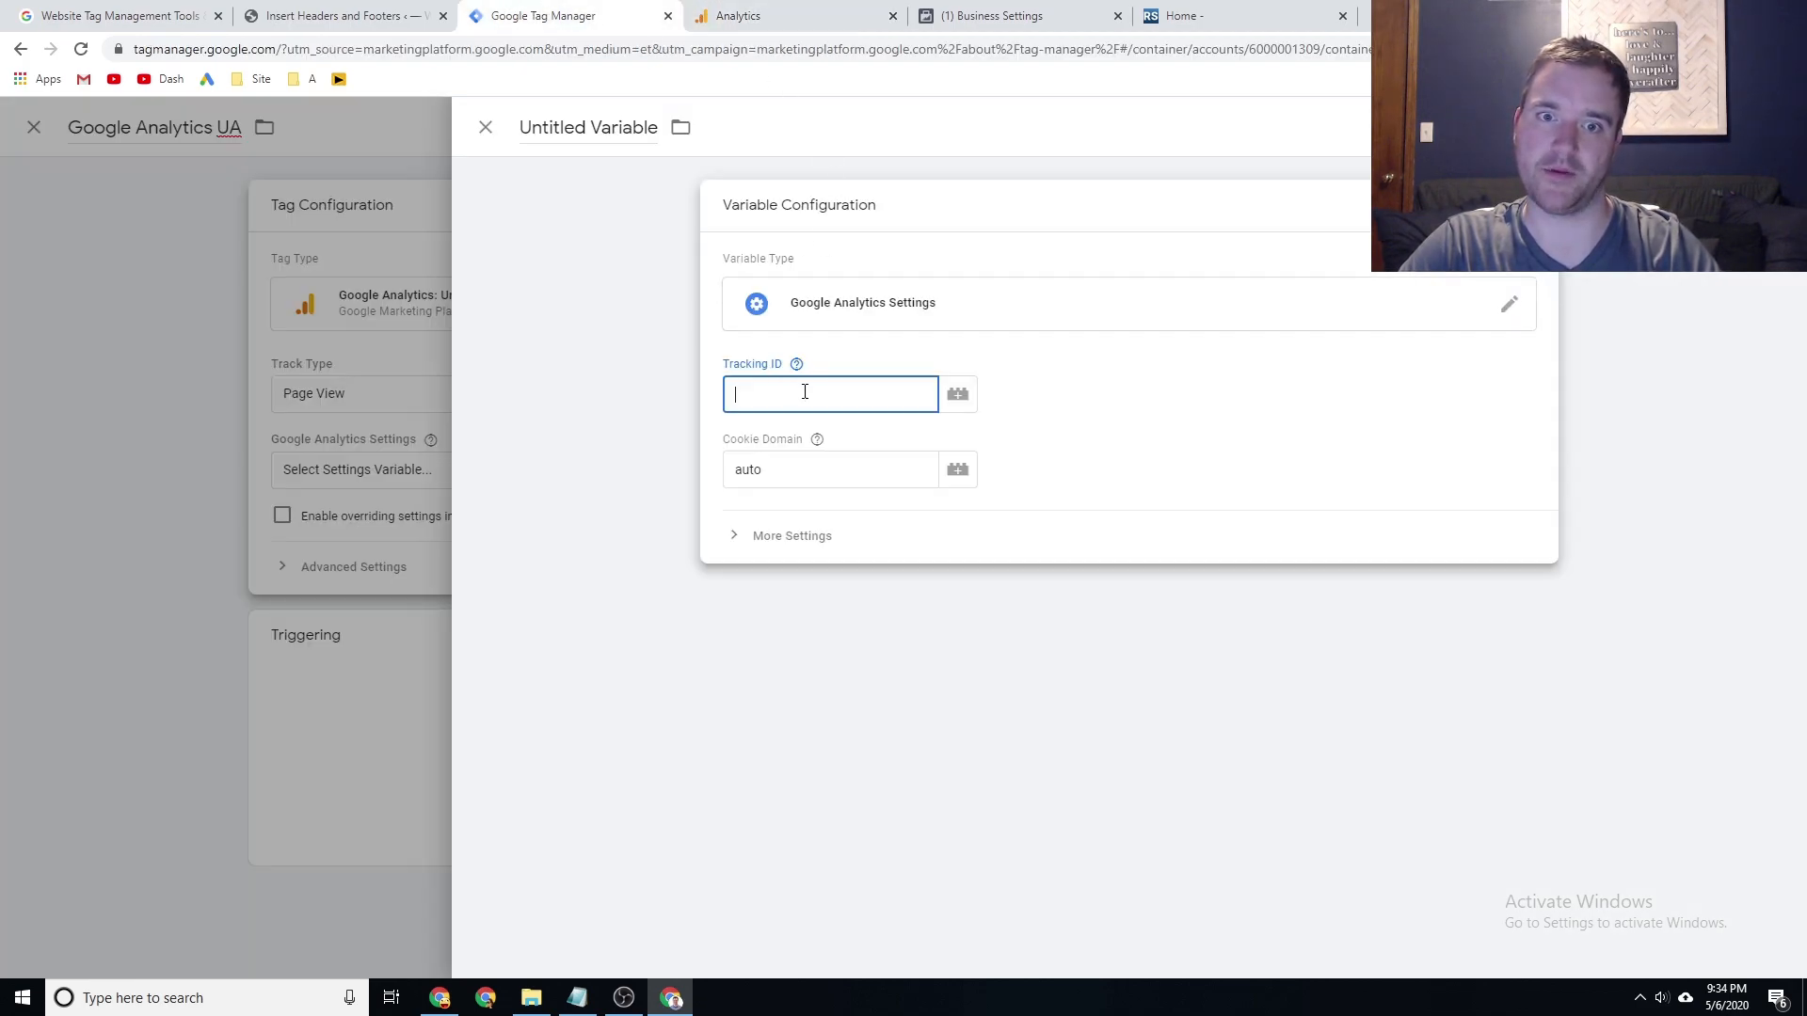
key("ctrl+v")
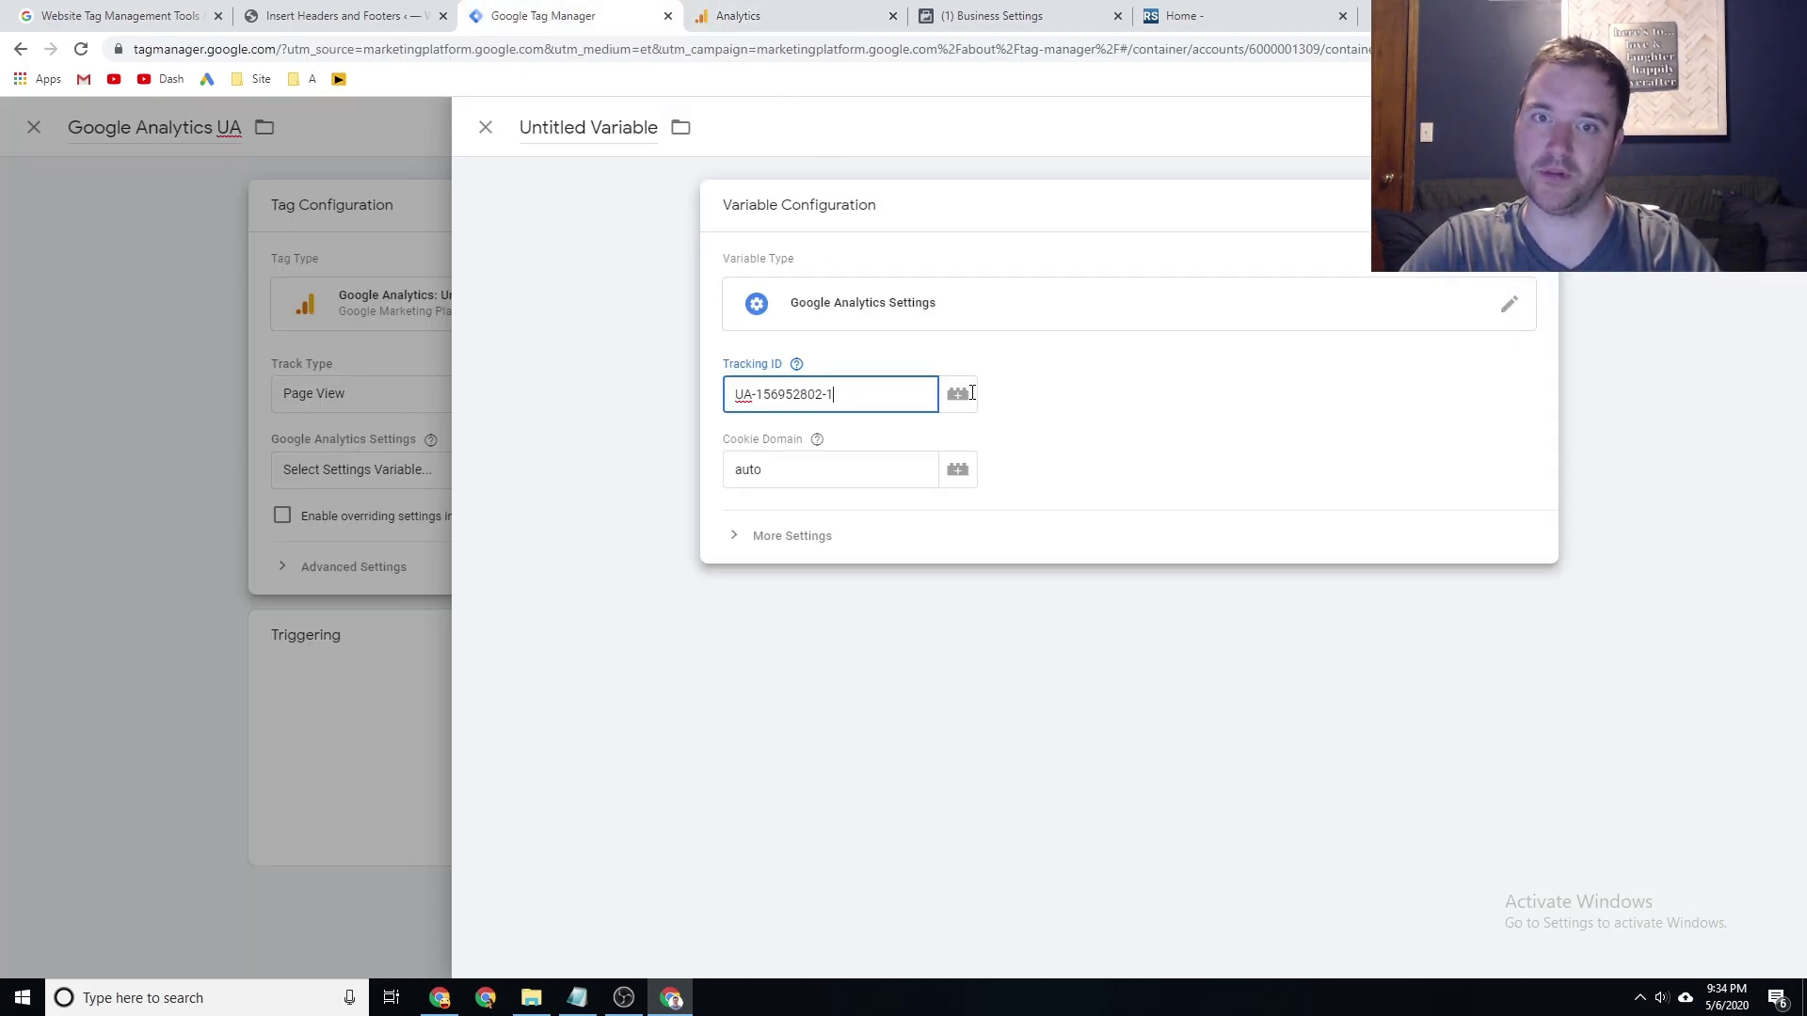
Discard the unsaved settings variable and the unsaved Google Analytics UA tag.
left_click(590, 133)
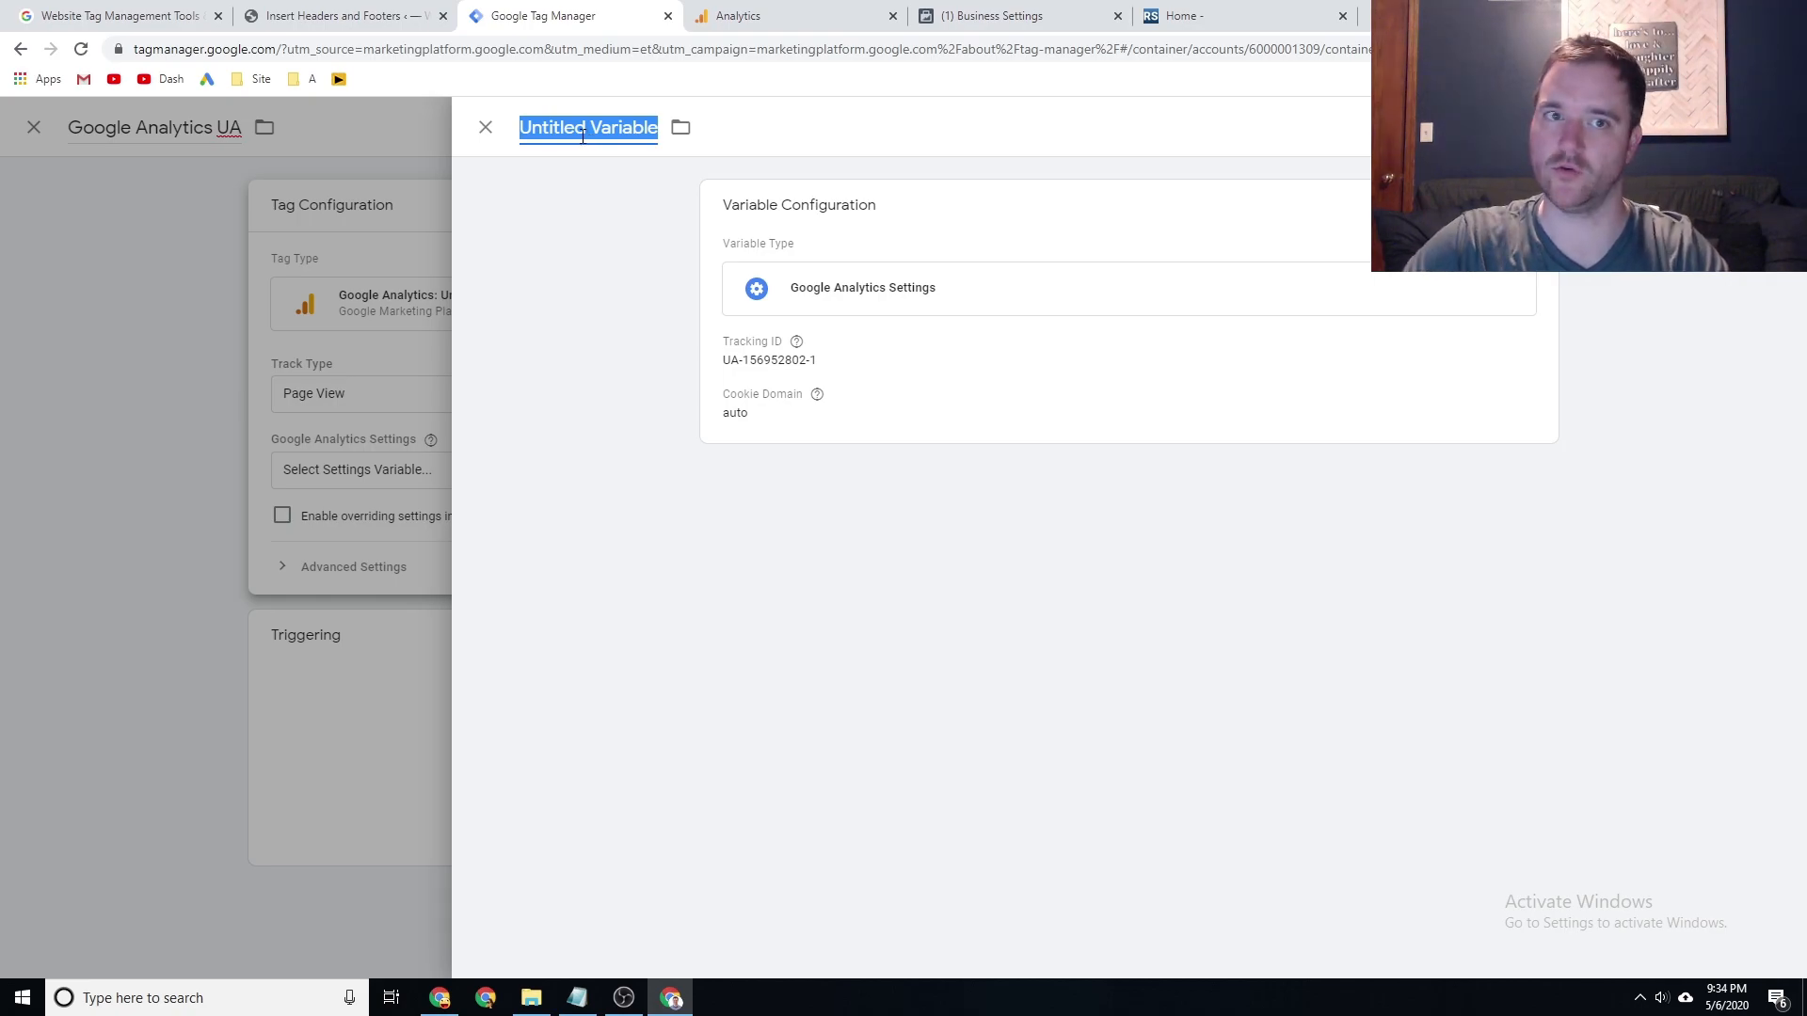
left_click(150, 139)
left_click(1071, 361)
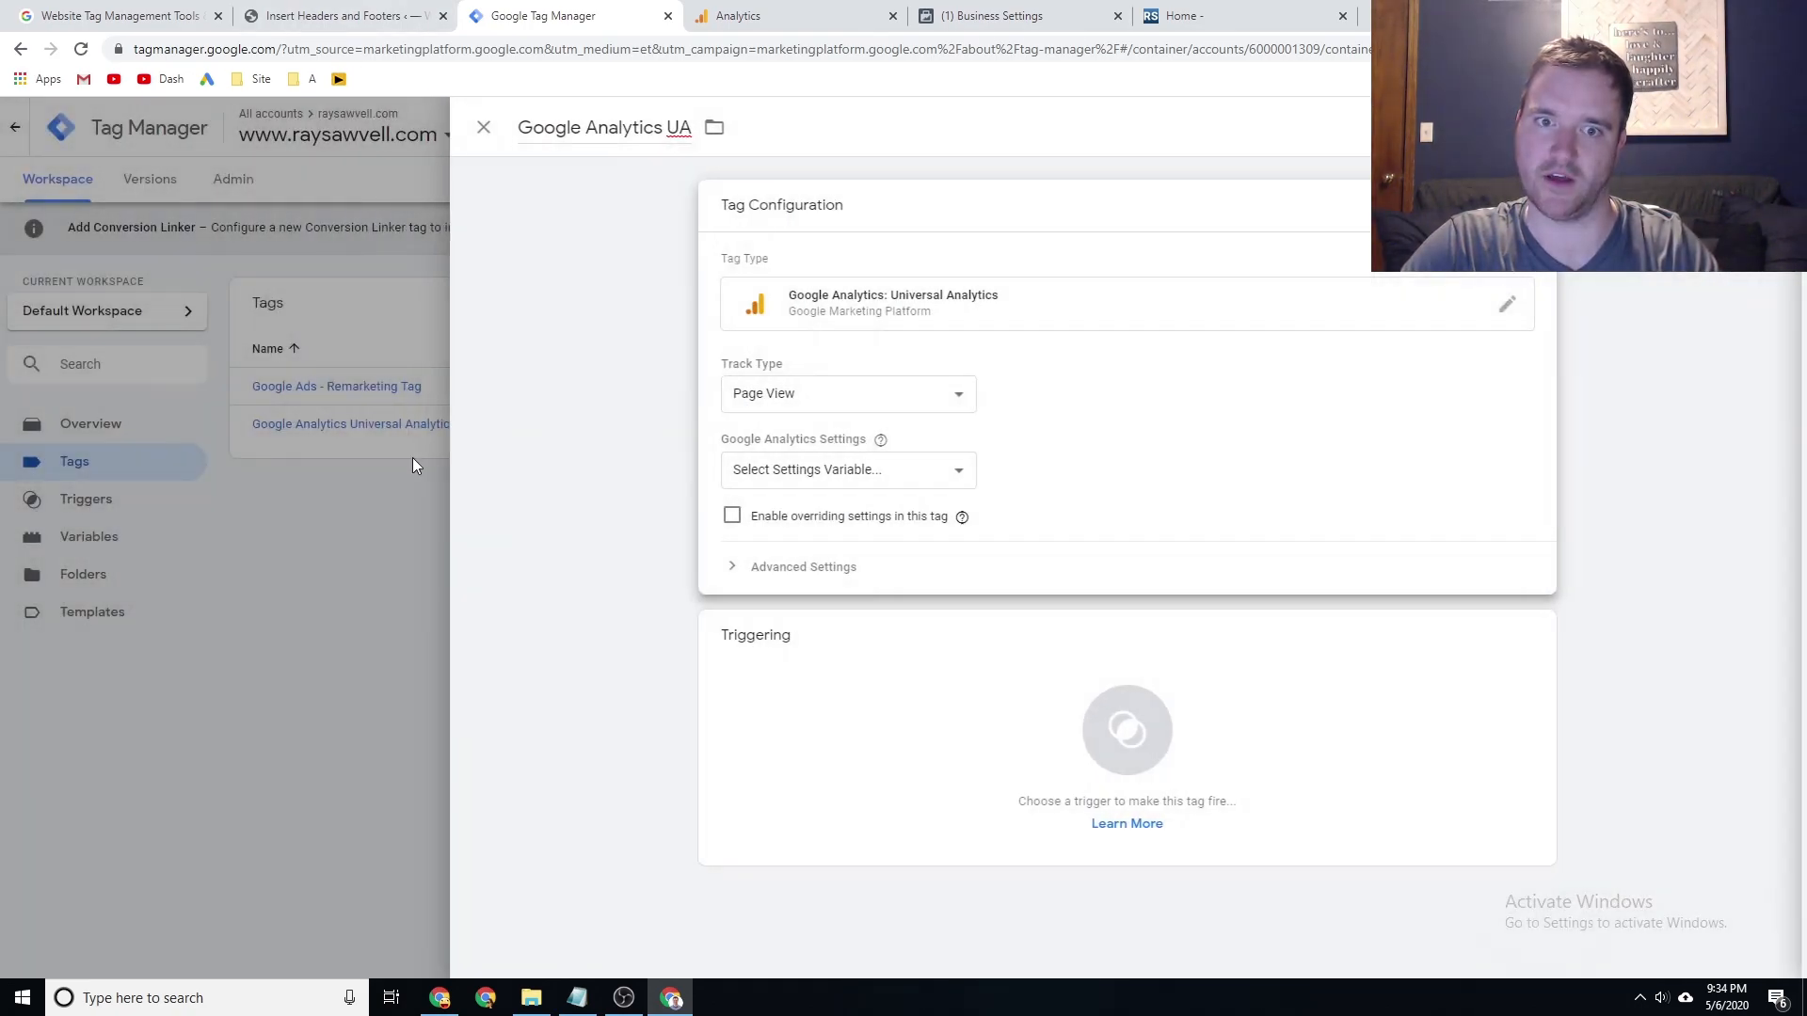
left_click(282, 520)
left_click(1074, 365)
Review the existing Google Analytics Settings variable among the user-defined variables and close it.
left_click(83, 534)
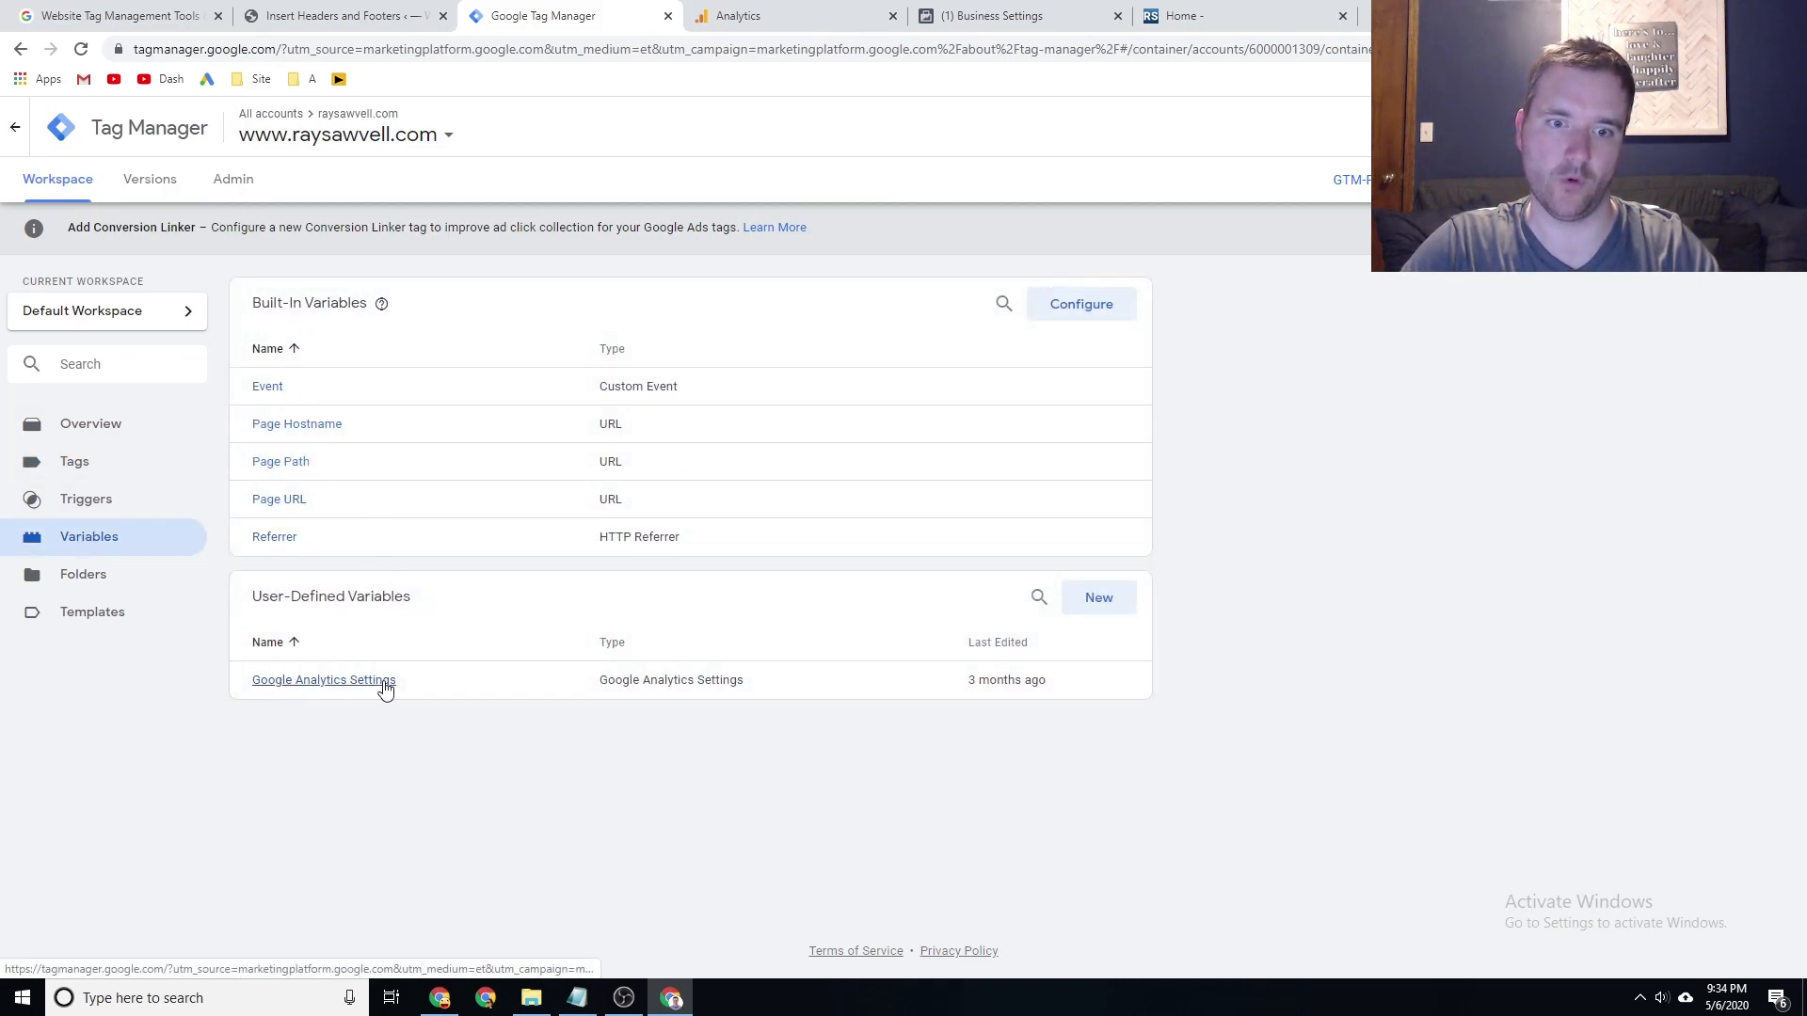
left_click(340, 685)
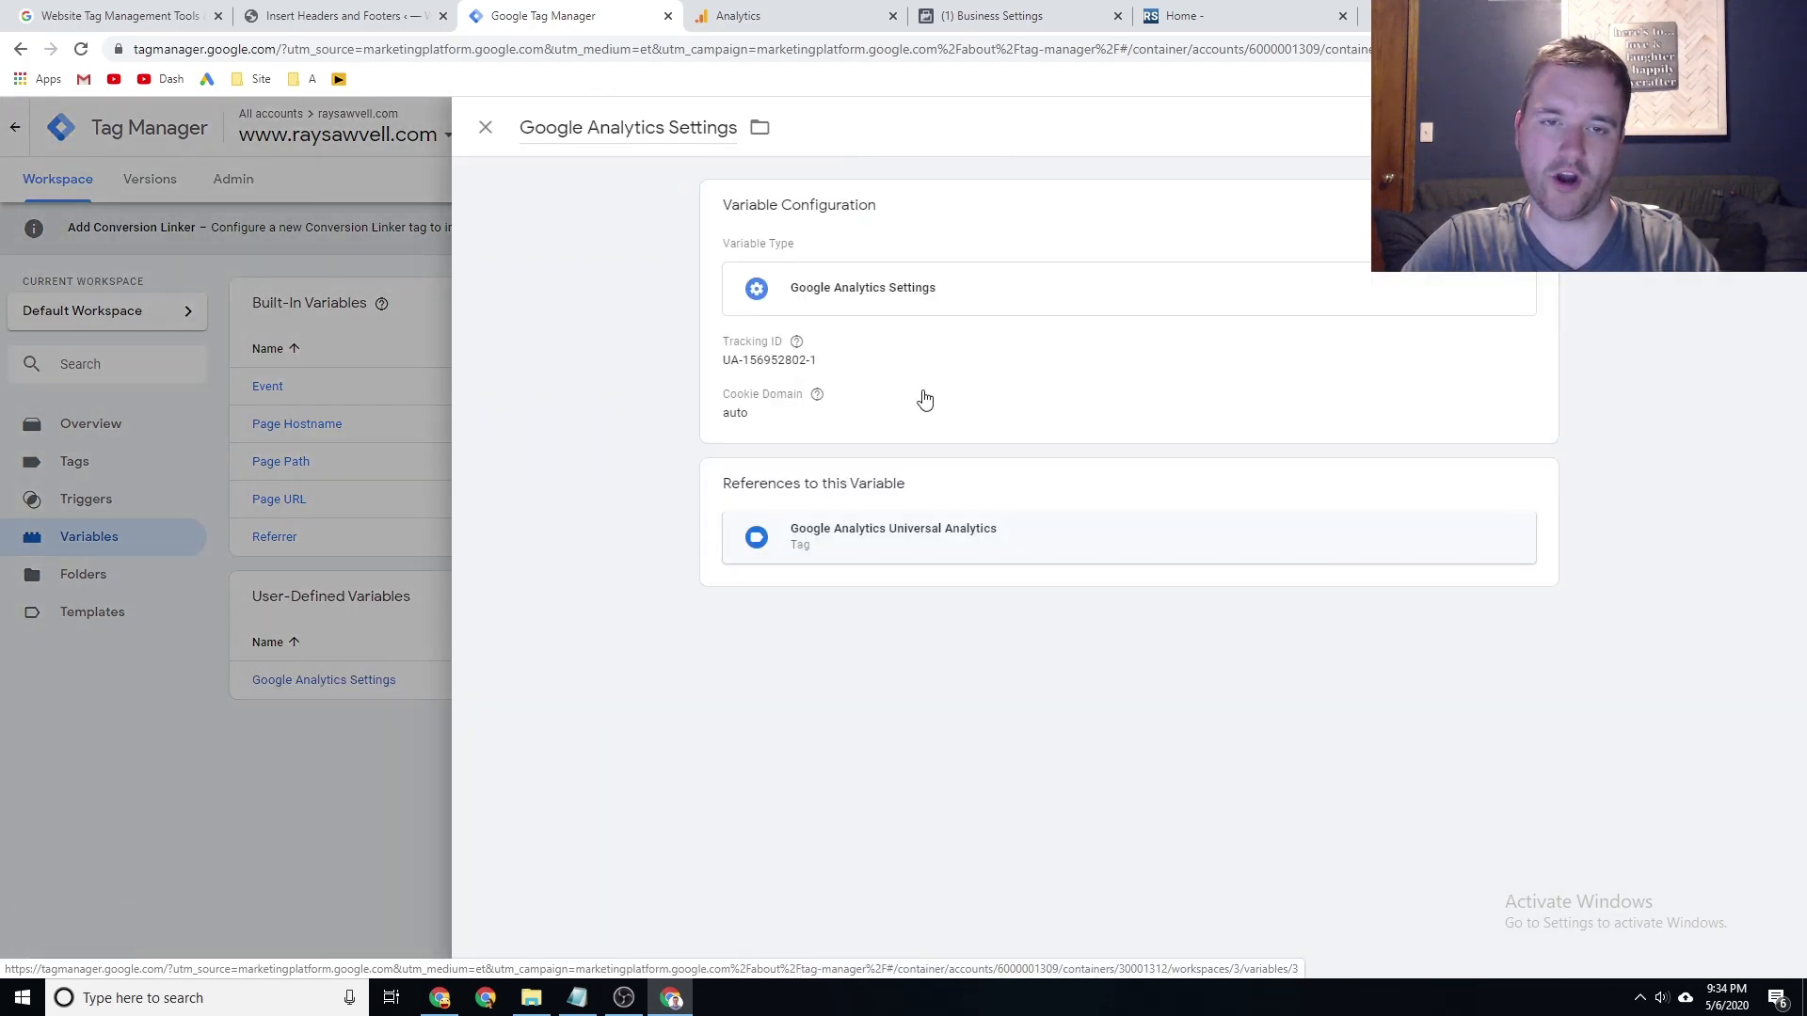
left_click(485, 129)
Review the configuration, advanced settings and triggering of the existing Google Analytics Universal Analytics tag.
left_click(43, 462)
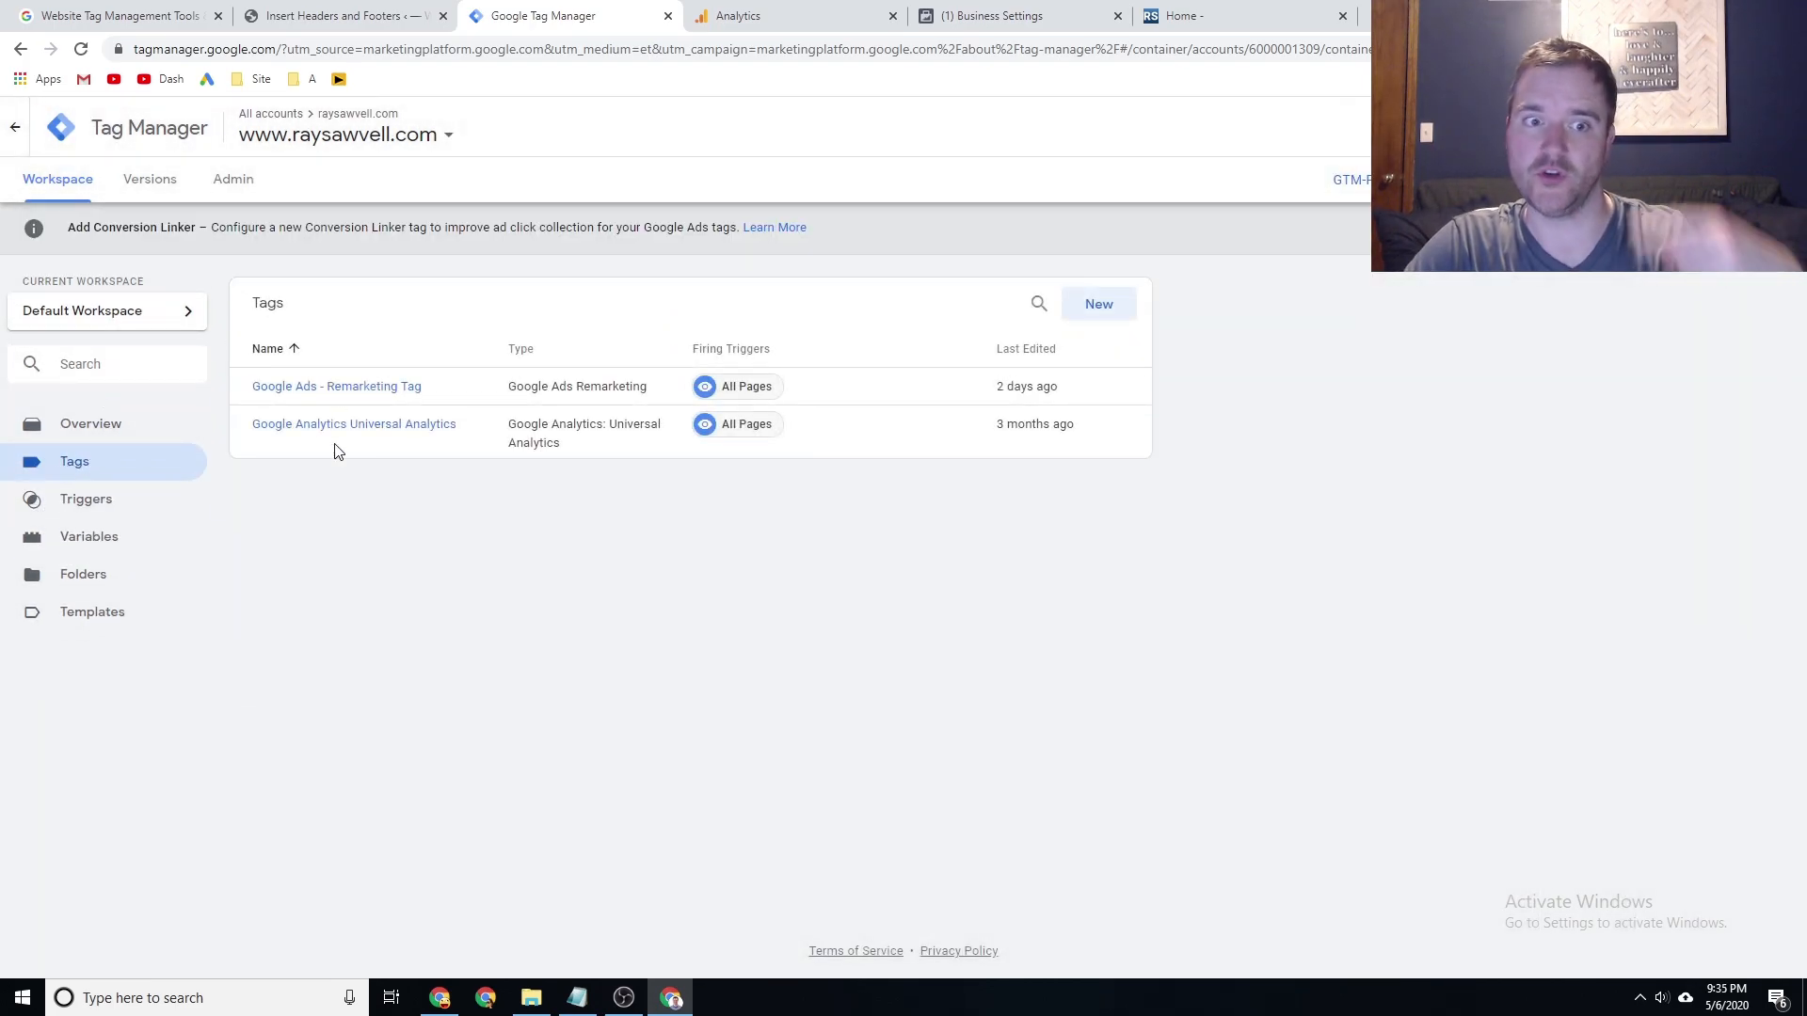
left_click(347, 428)
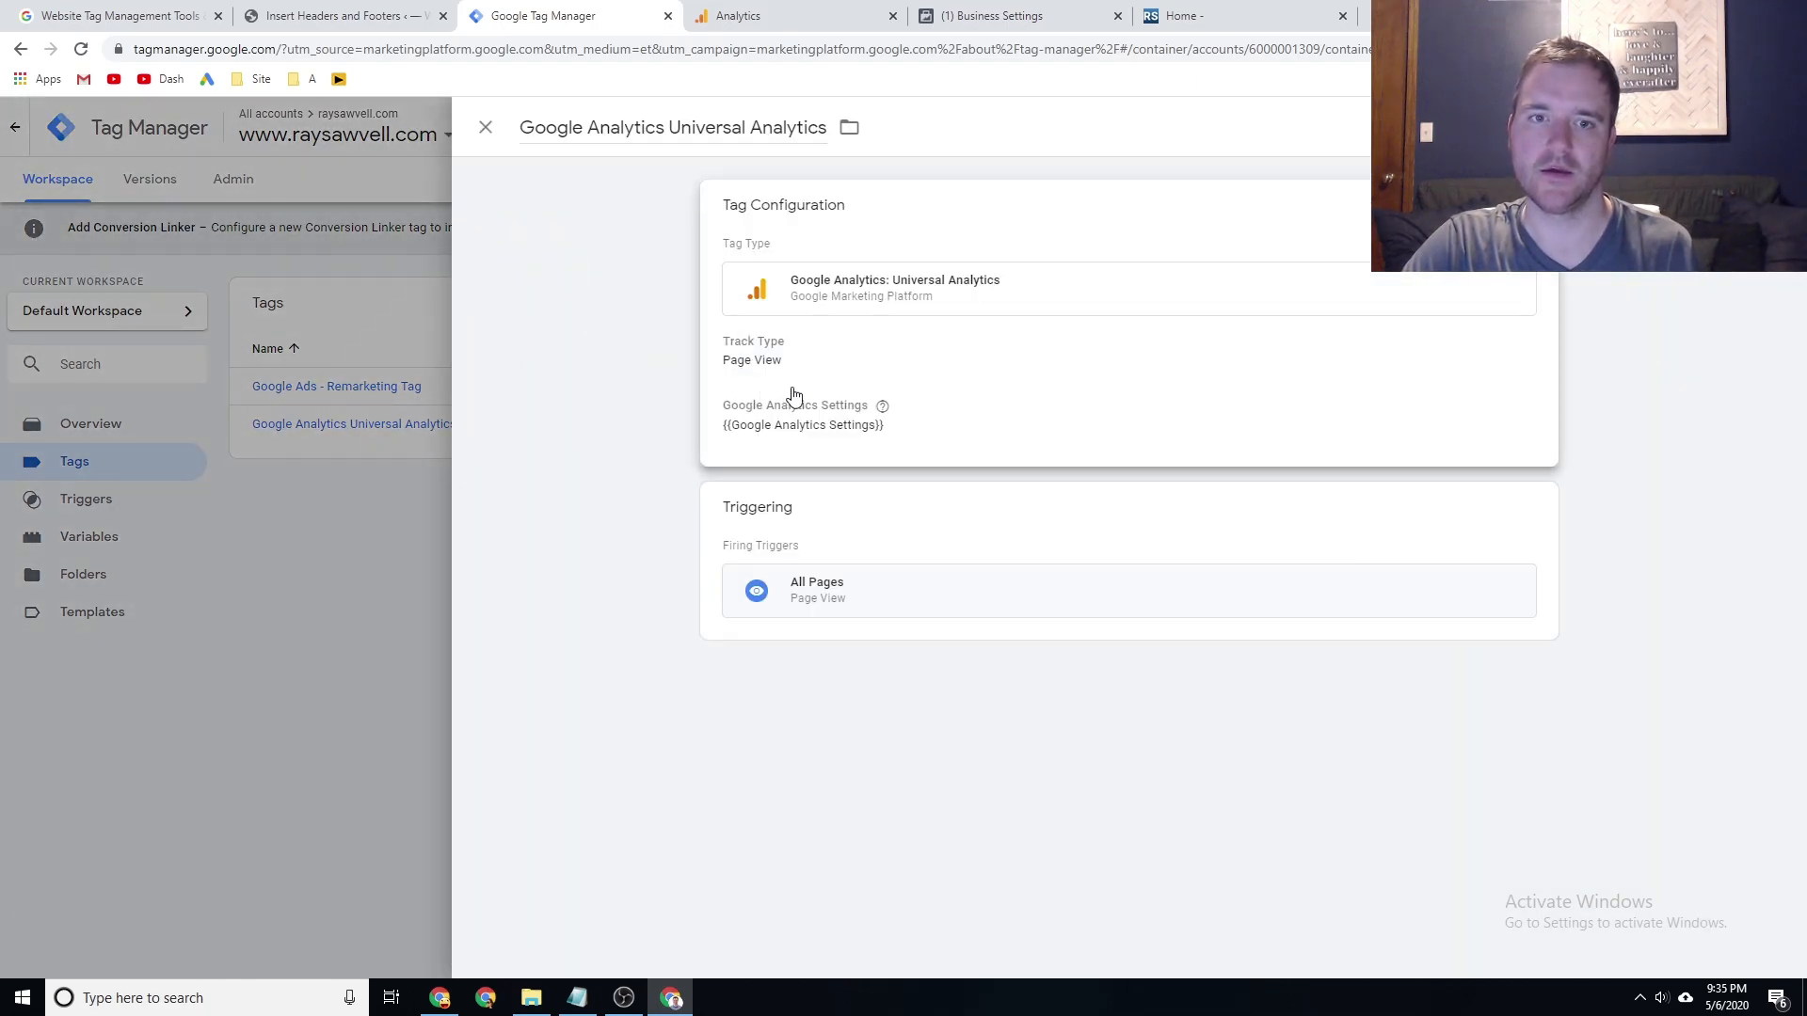
left_click(795, 355)
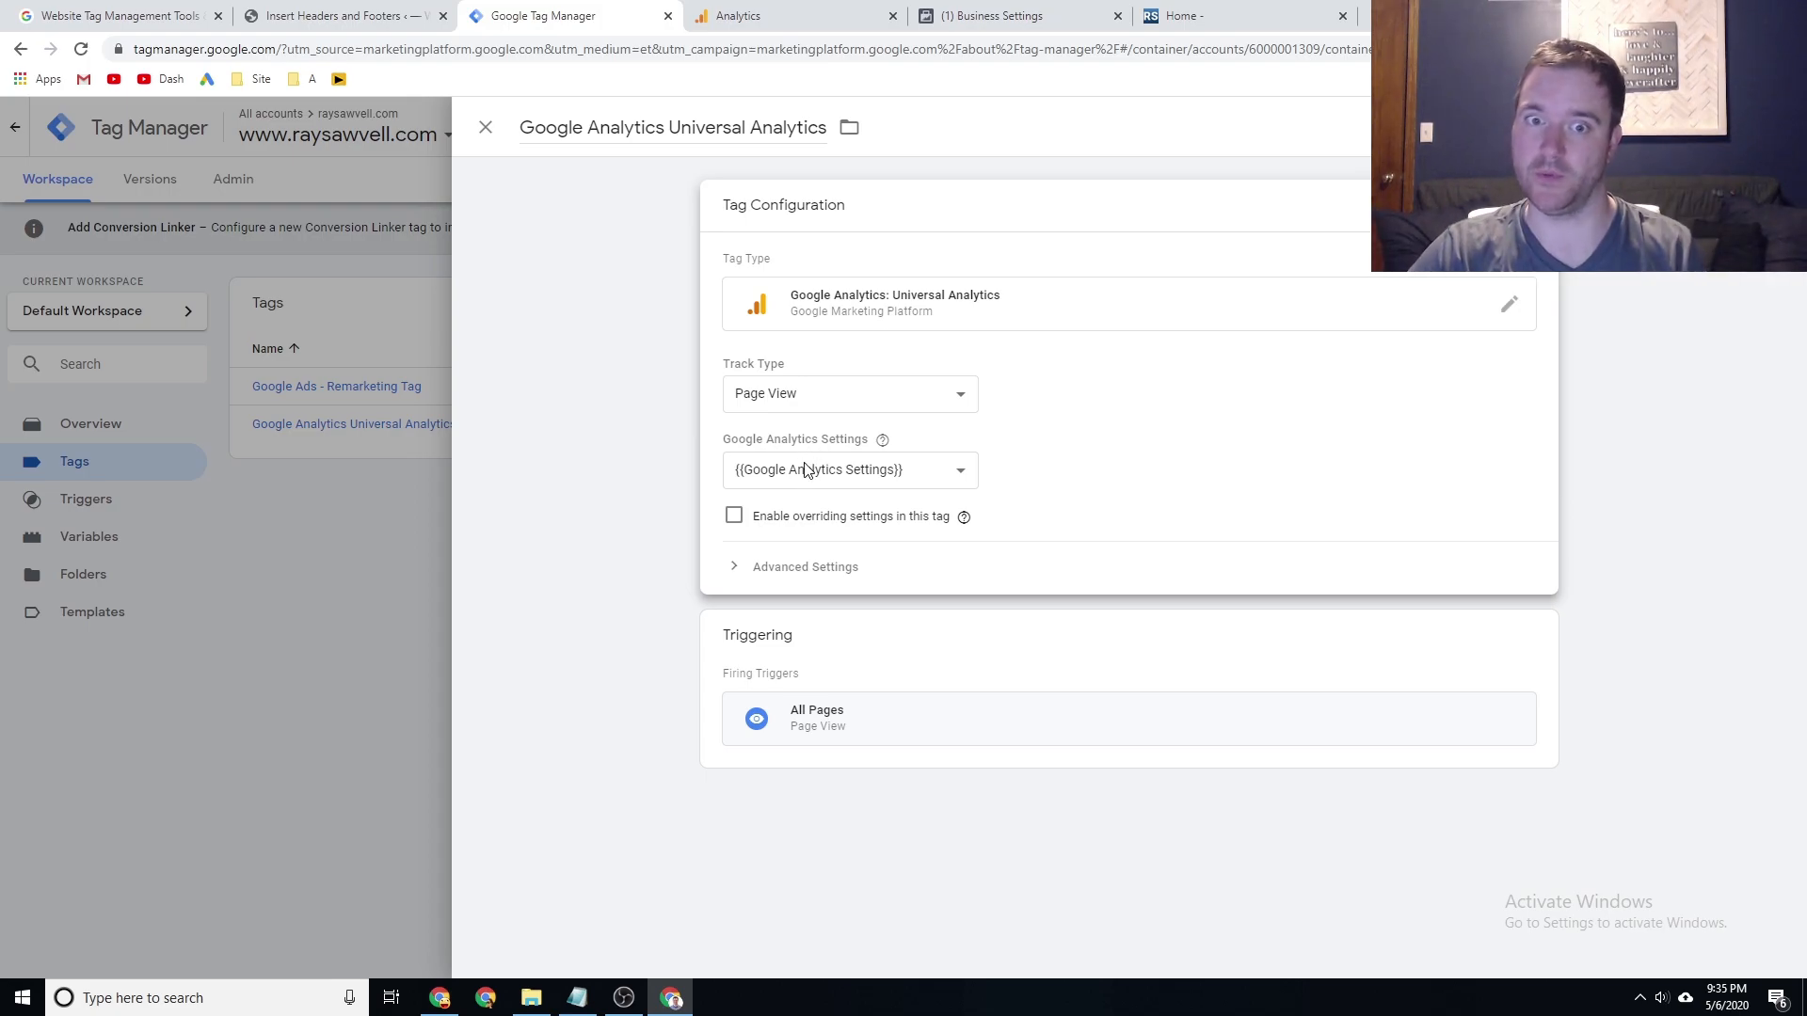
left_click(793, 572)
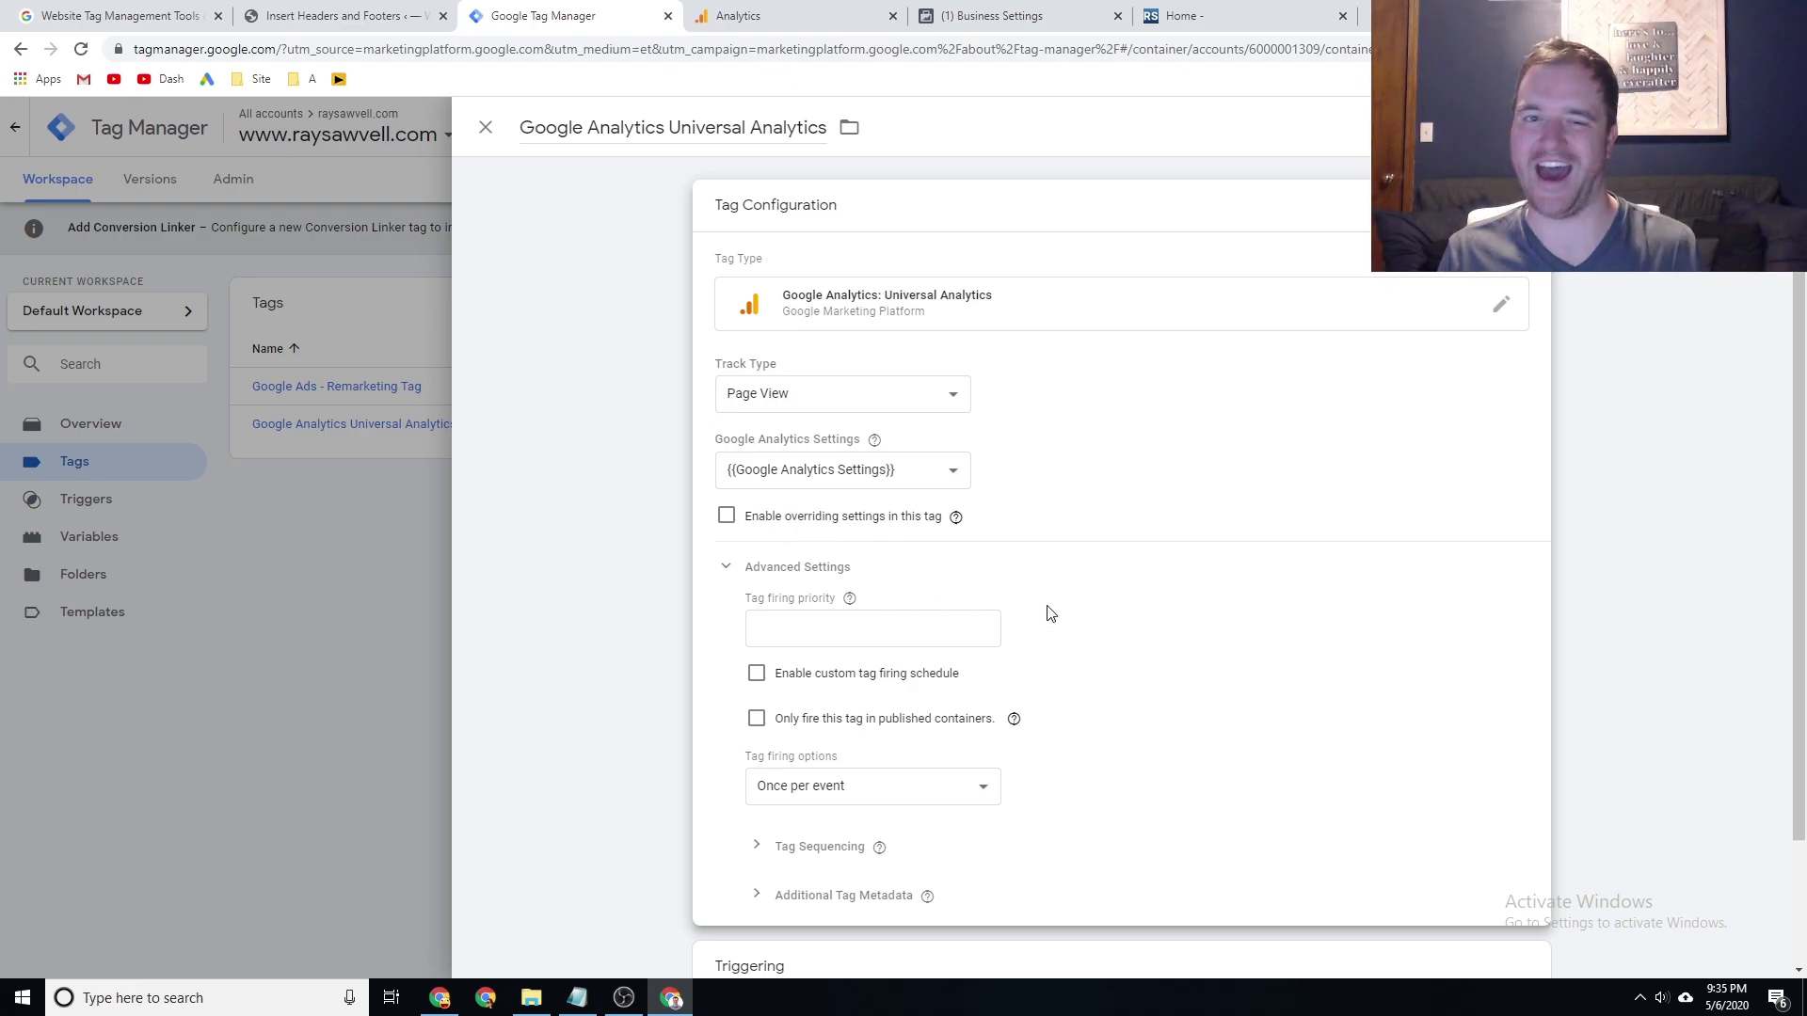
scroll(969, 569, "down", 2)
scroll(970, 568, "up", 2)
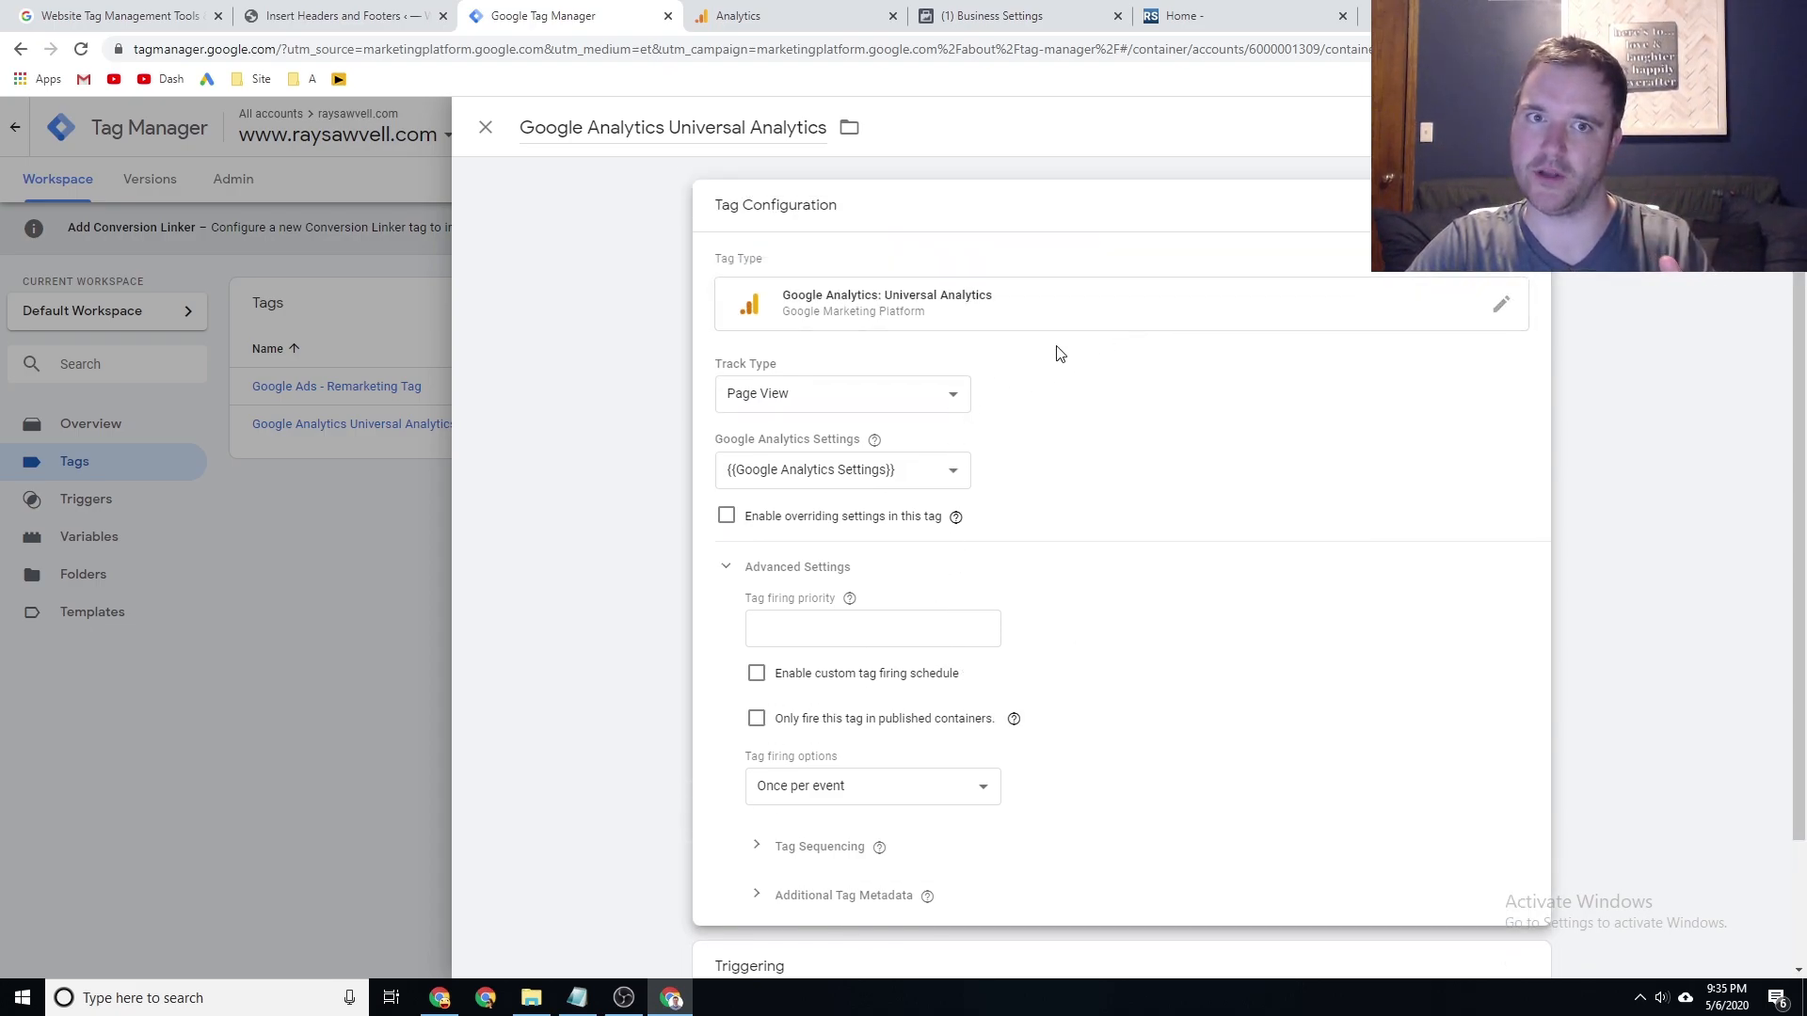
scroll(996, 456, "down", 2)
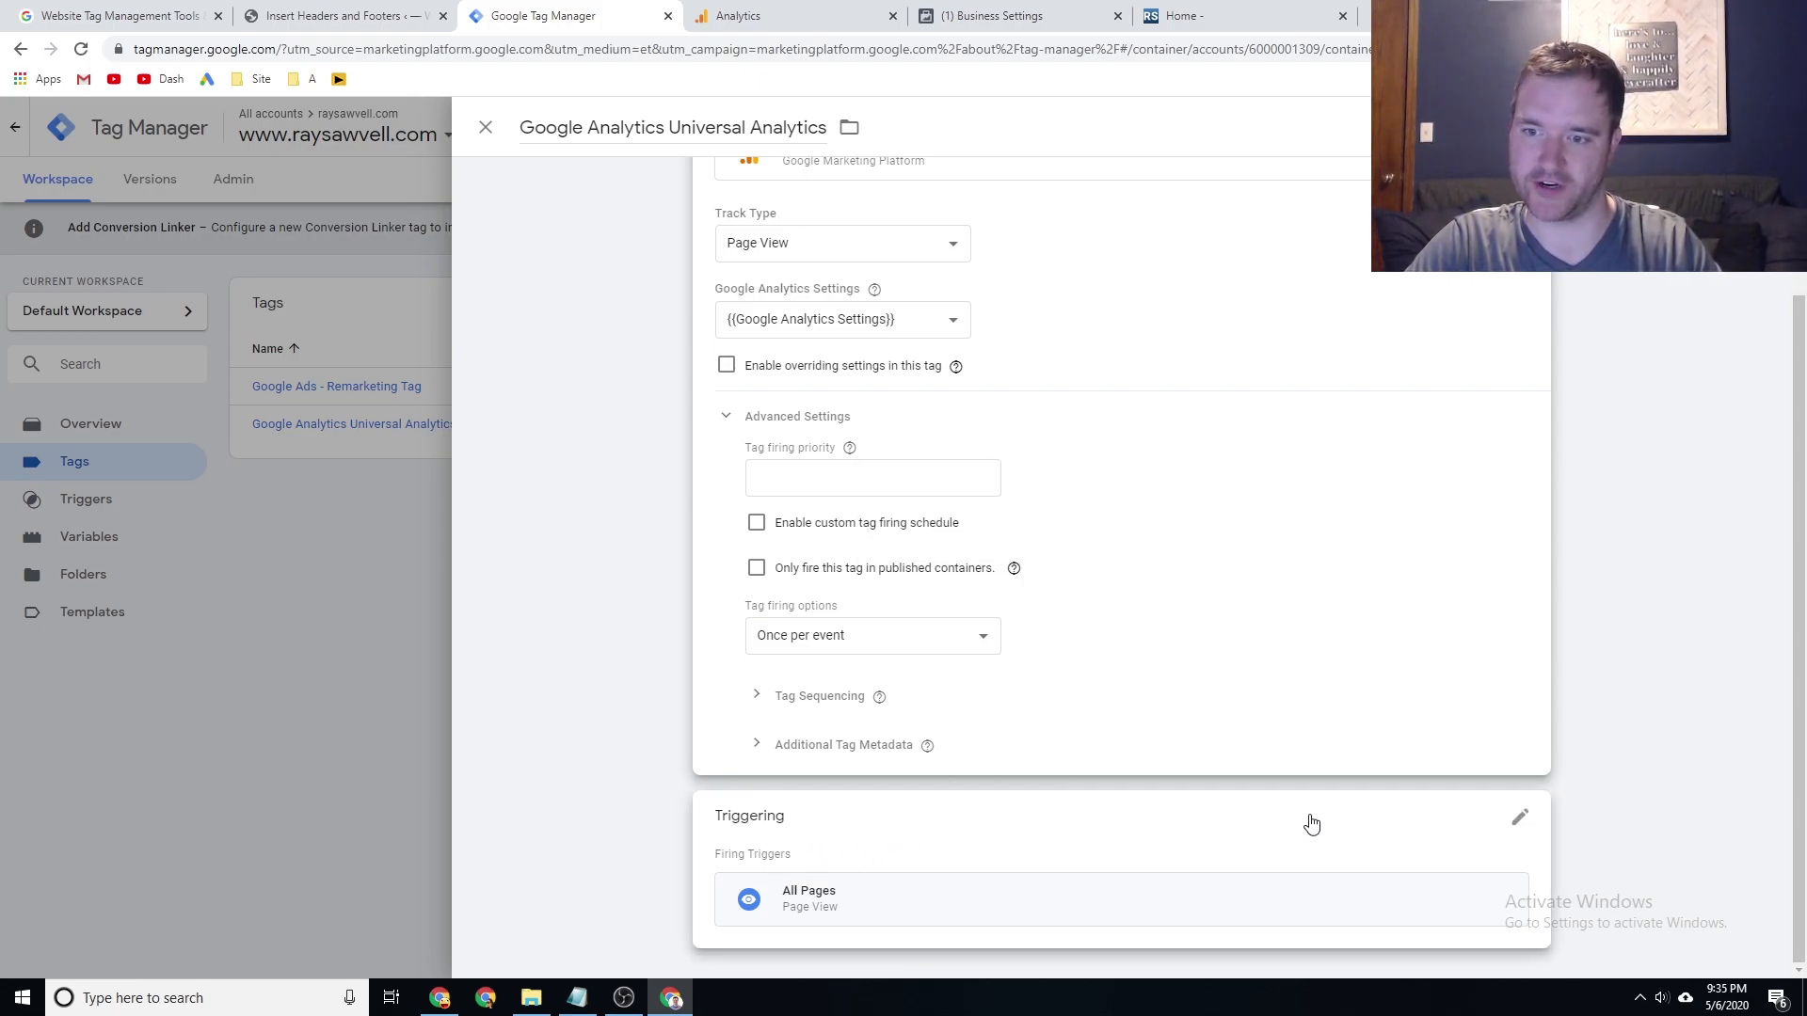
Remove the tag's All Pages firing trigger and assign All Pages as its trigger again.
left_click(848, 827)
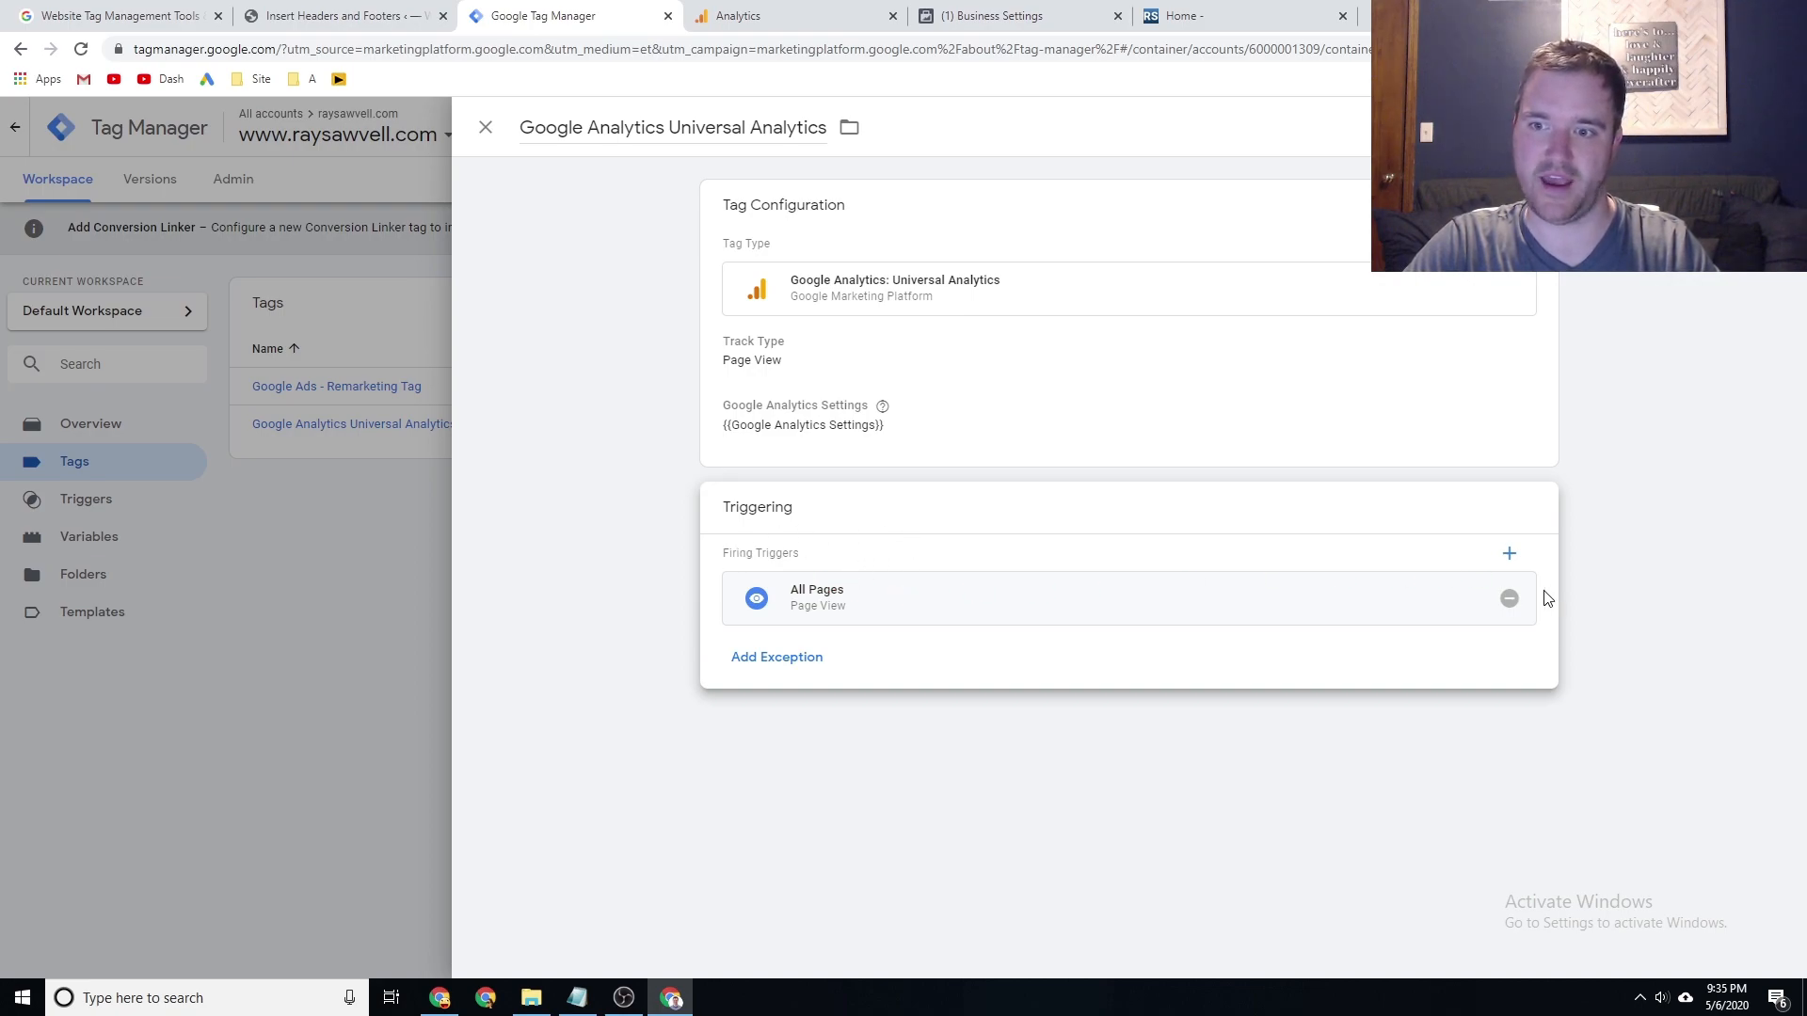
left_click(1510, 598)
left_click(1127, 610)
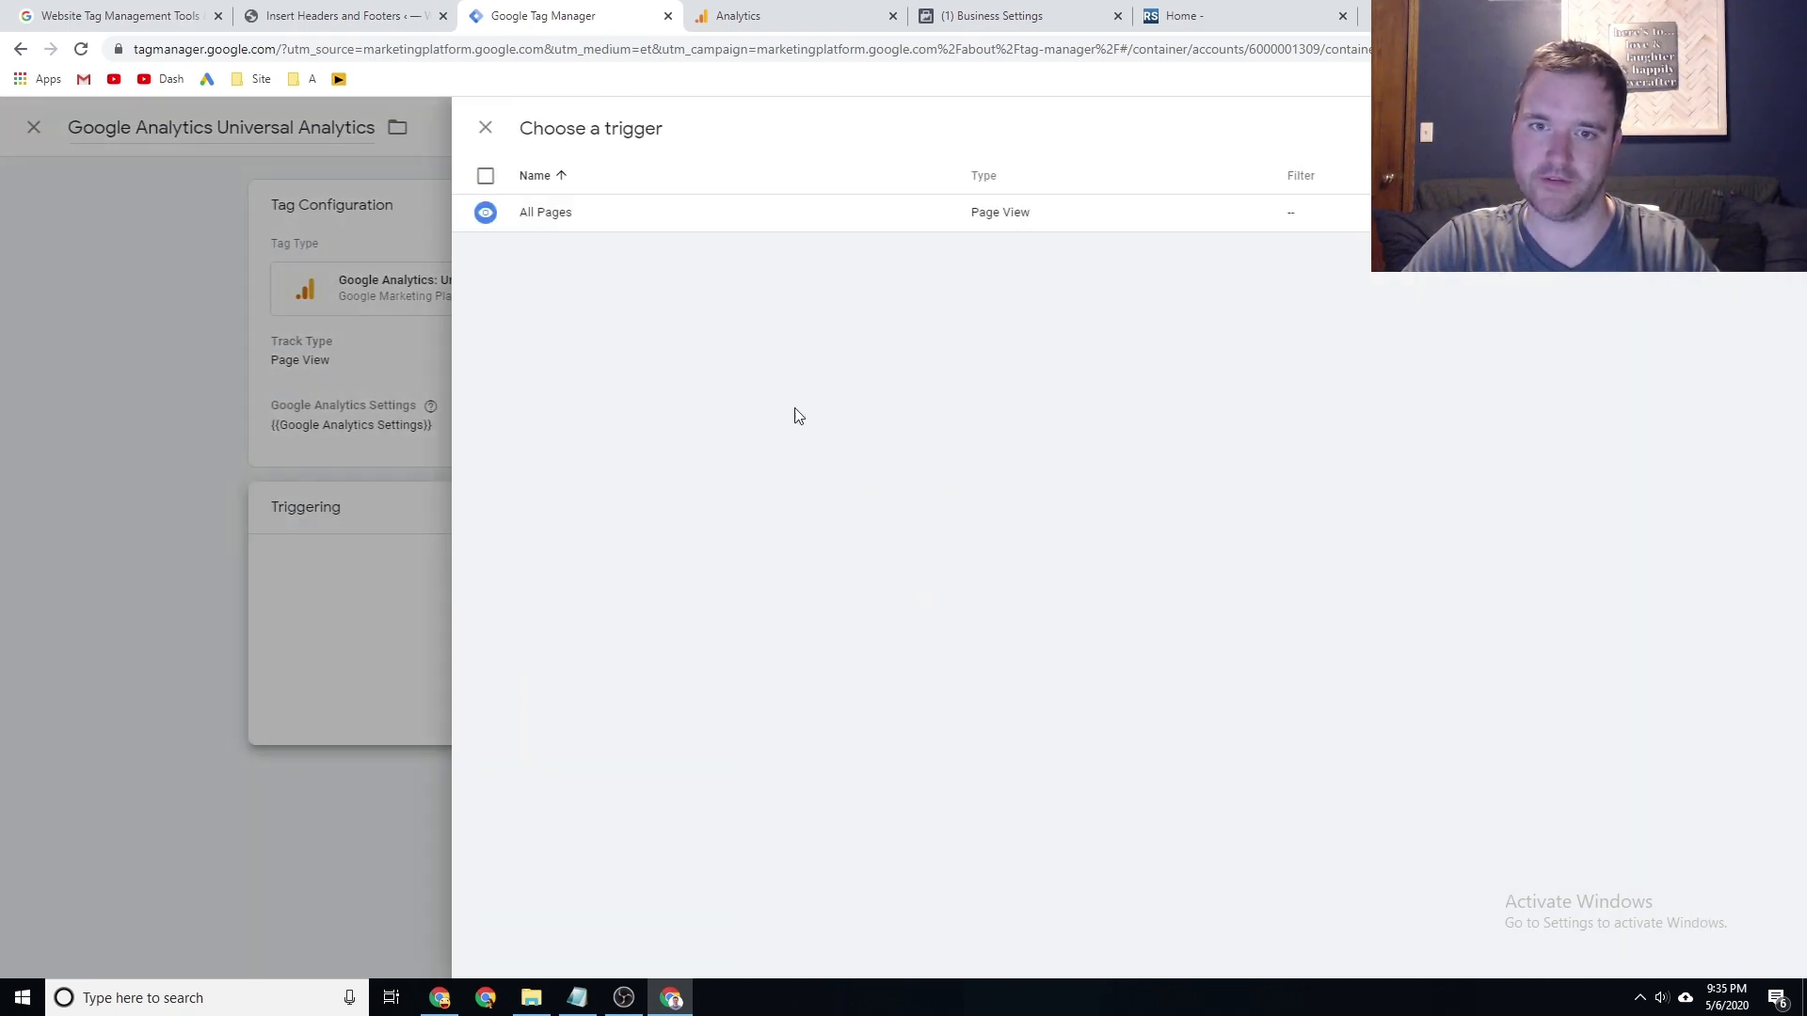
left_click(563, 213)
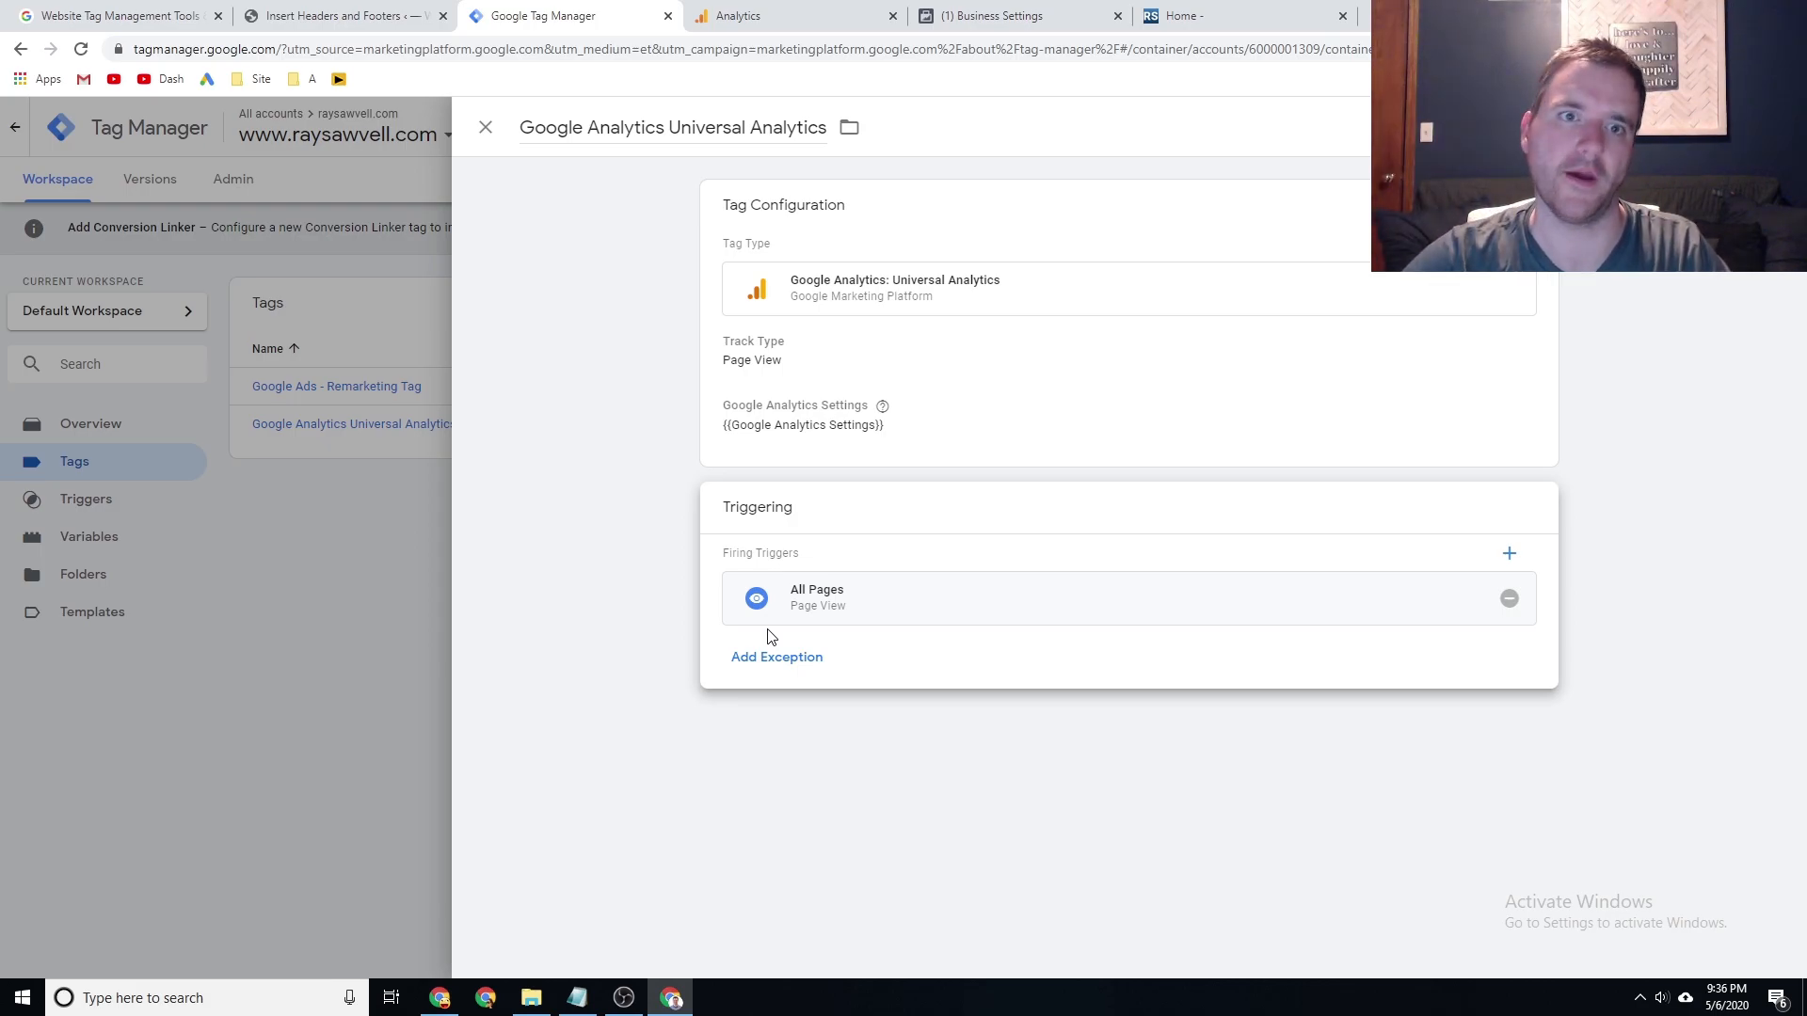
Close the Google Analytics Universal Analytics tag and discard its unsaved changes.
left_click(485, 128)
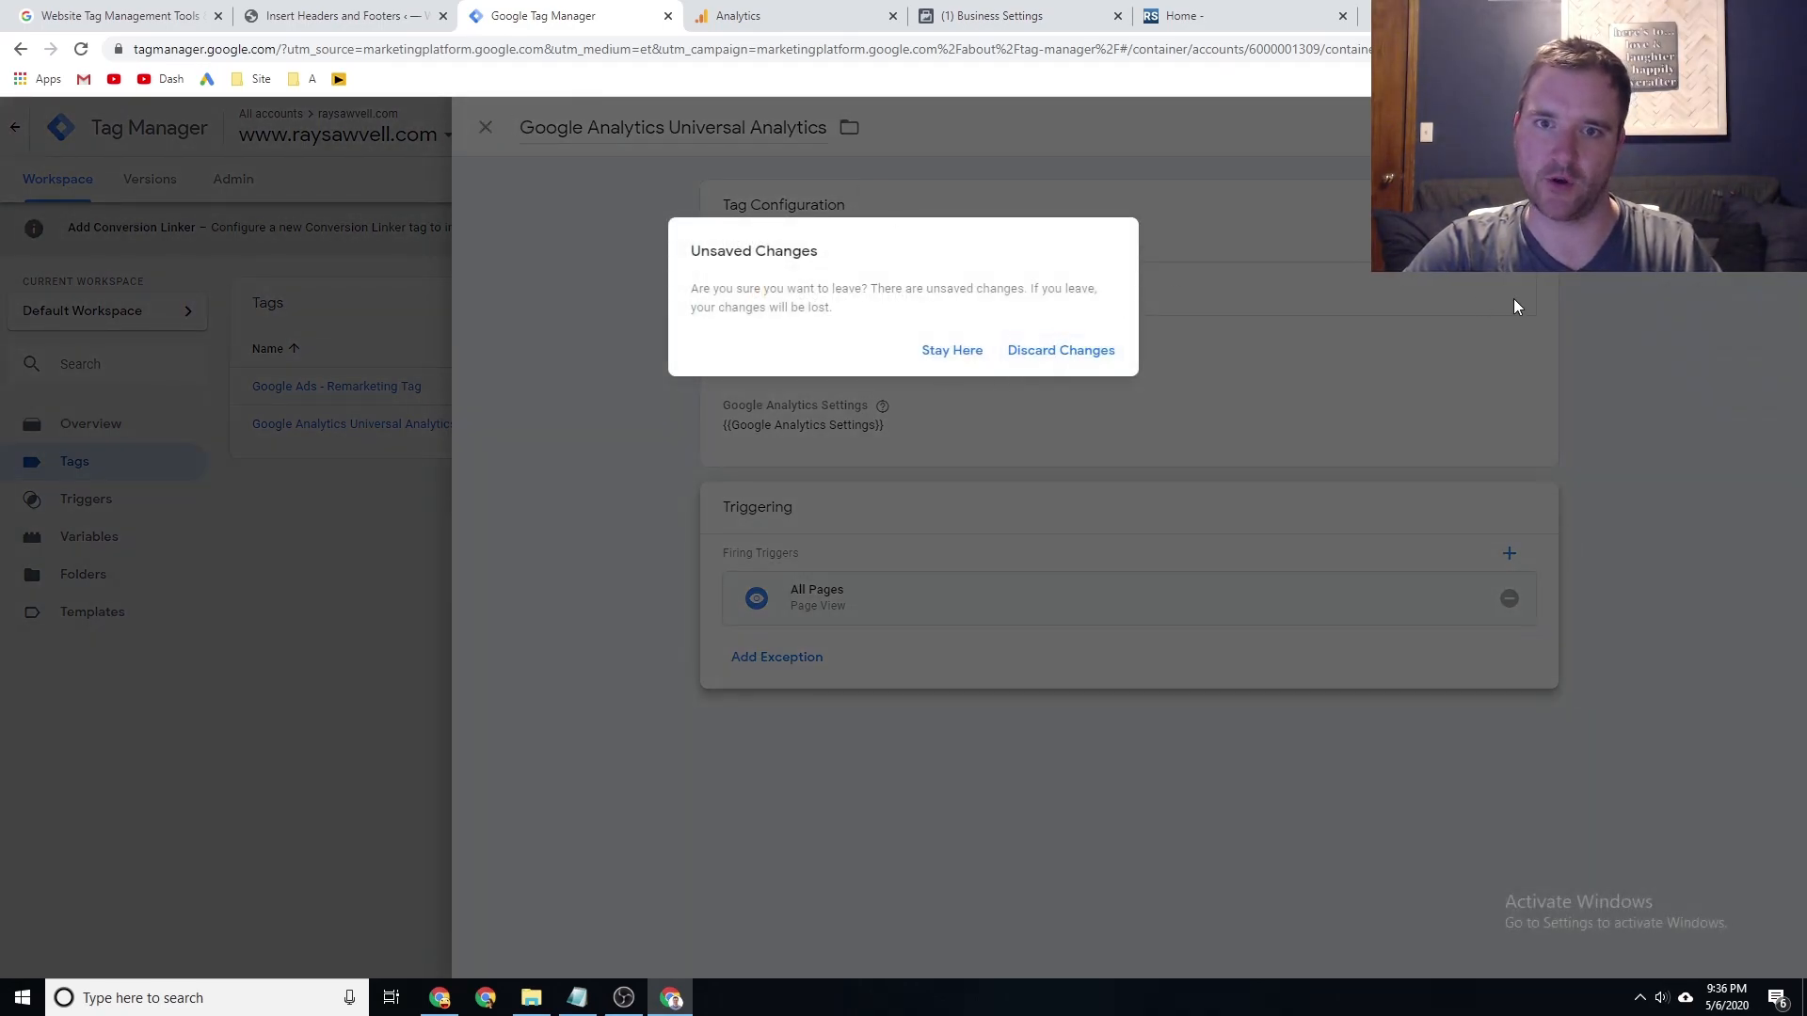
left_click(937, 358)
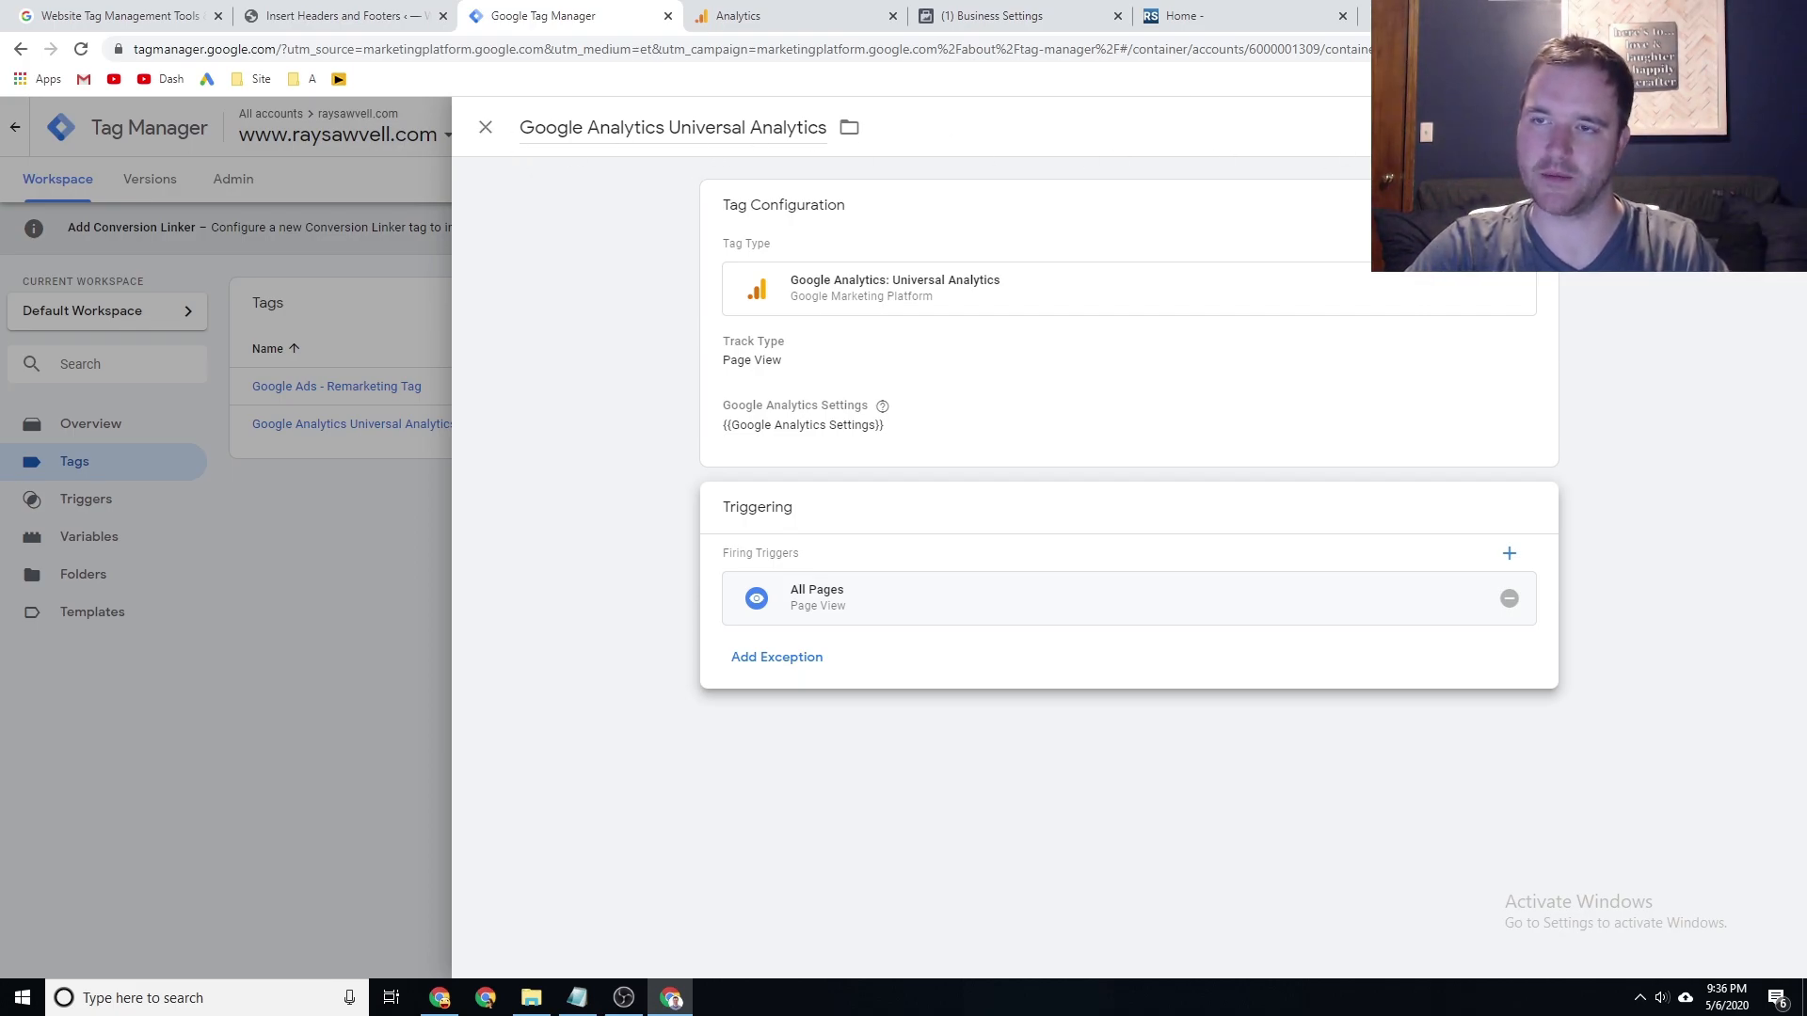
left_click(486, 128)
left_click(1073, 352)
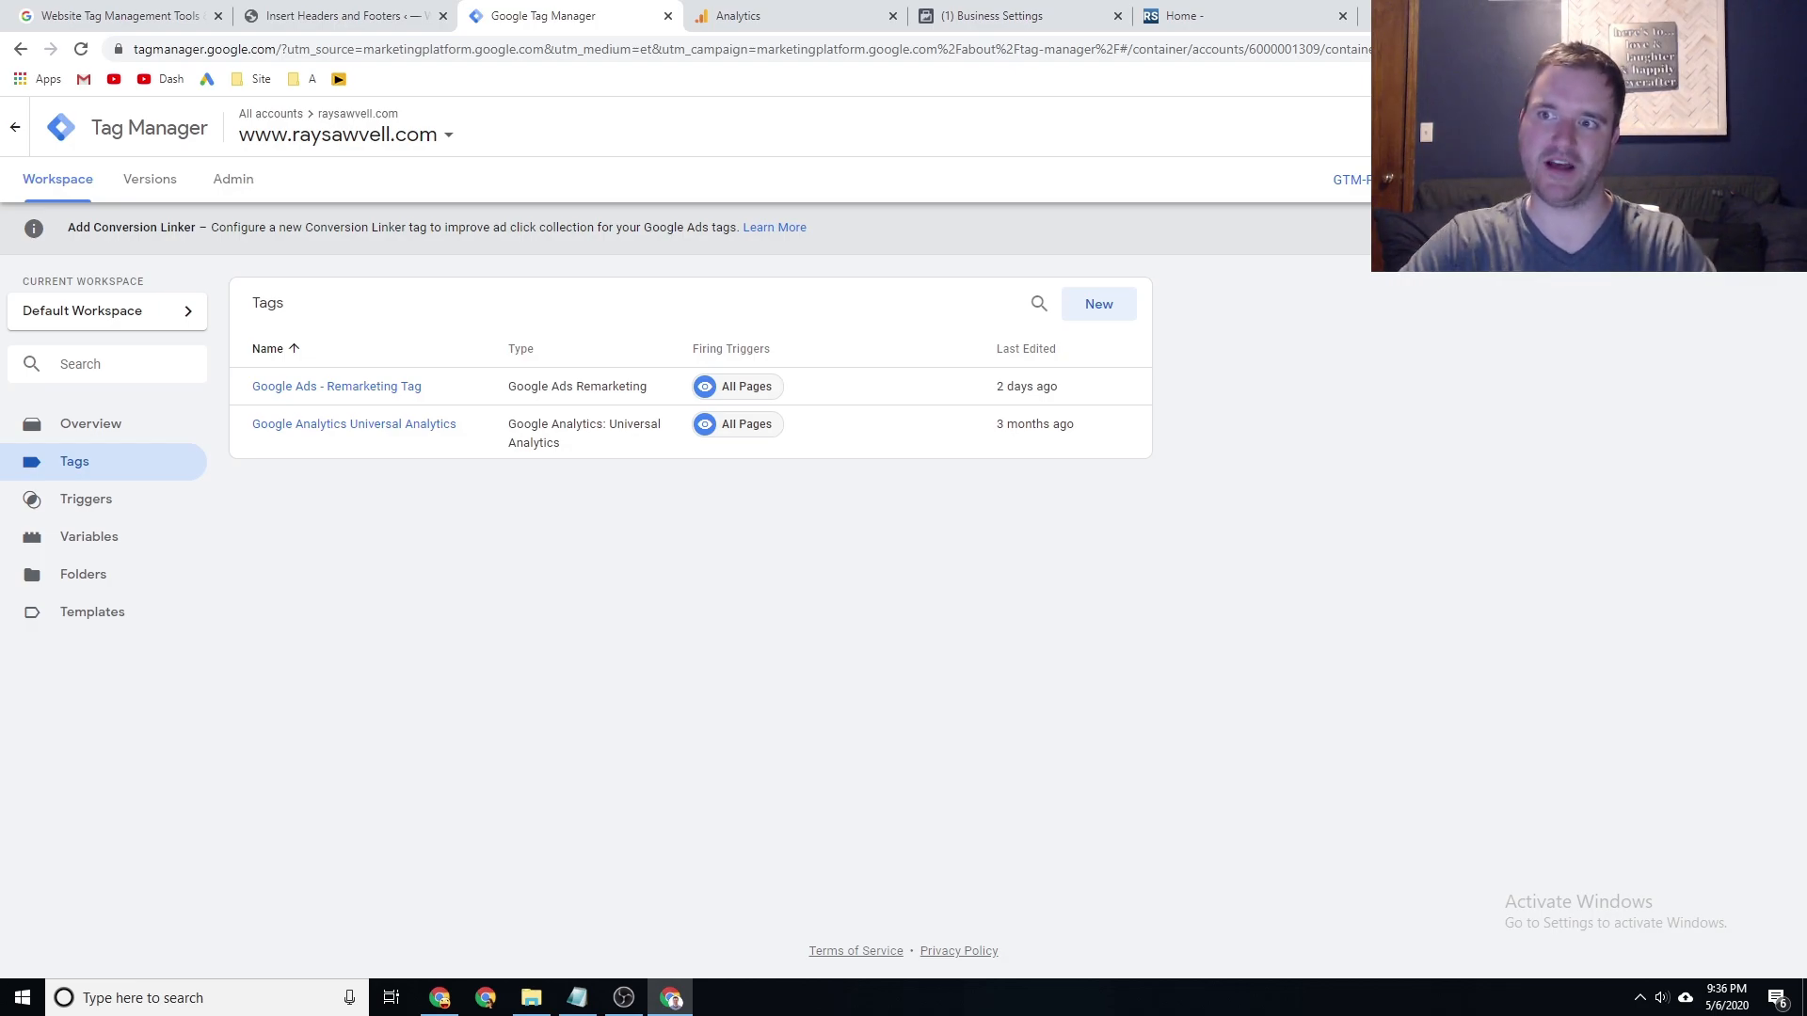
Publish the workspace to Live as a version named "Google Analytics Code - Post" and return to the accounts overview.
left_click(1749, 179)
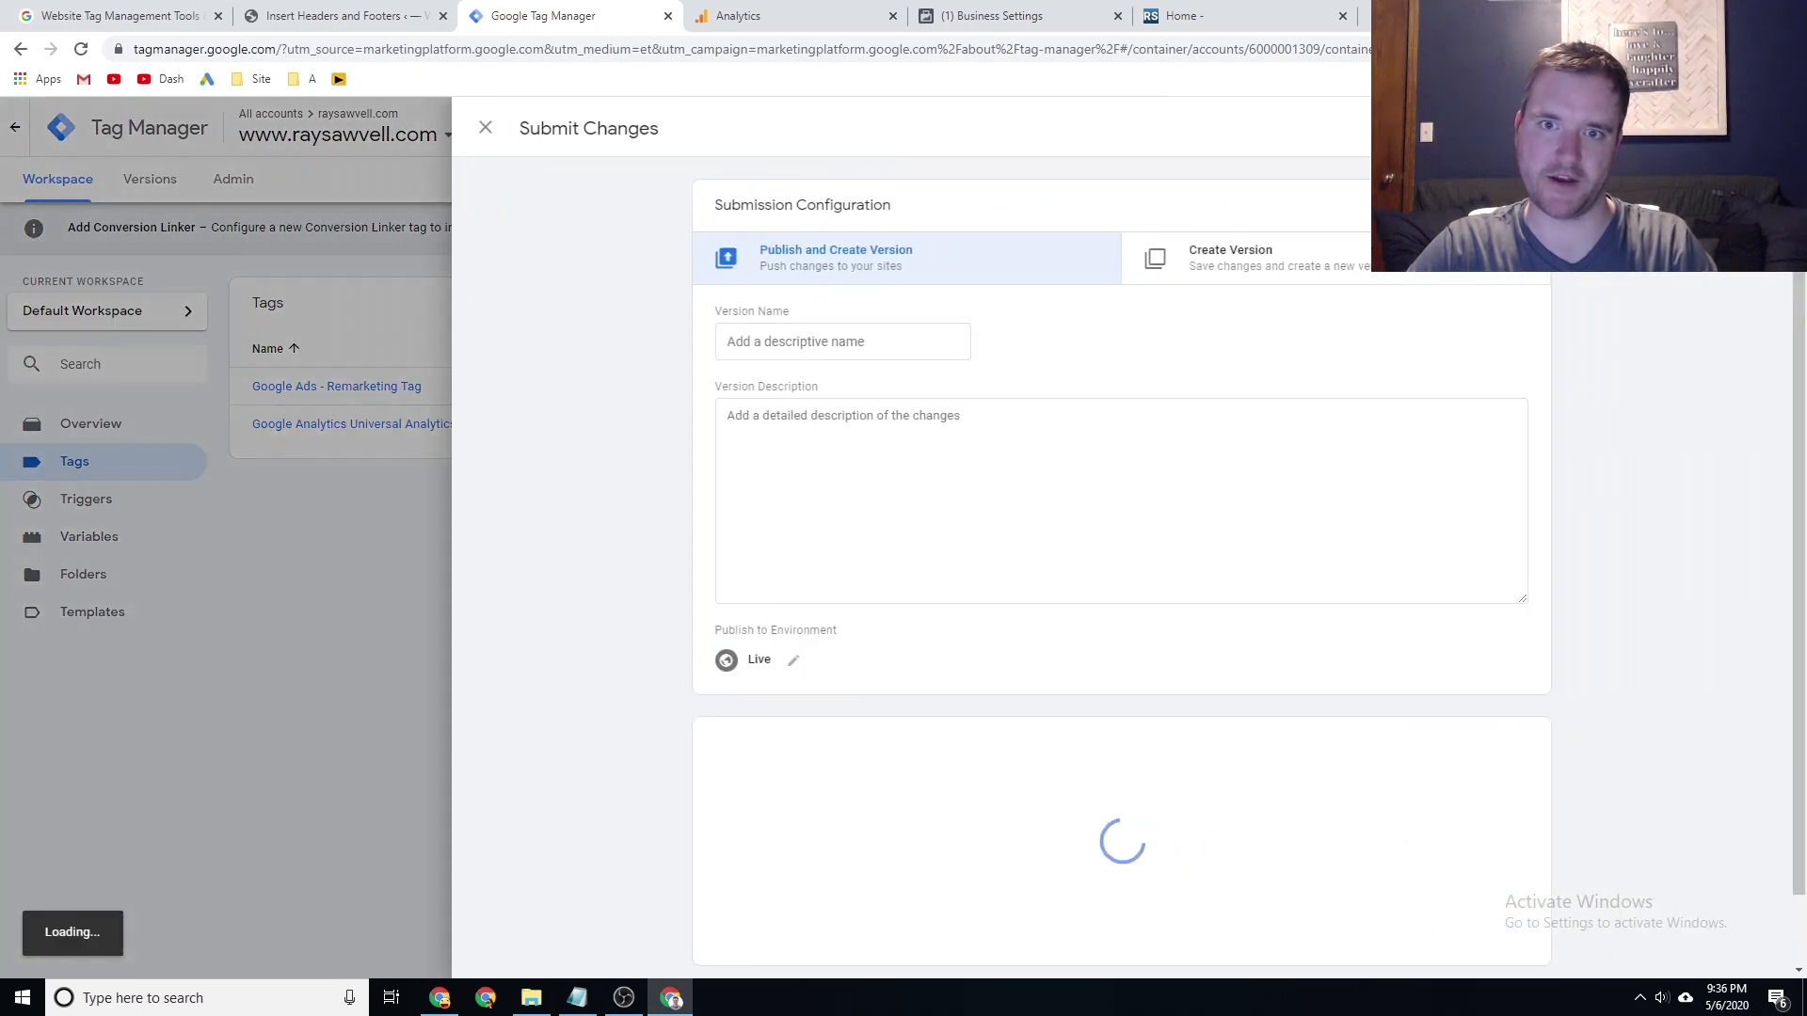
left_click(821, 339)
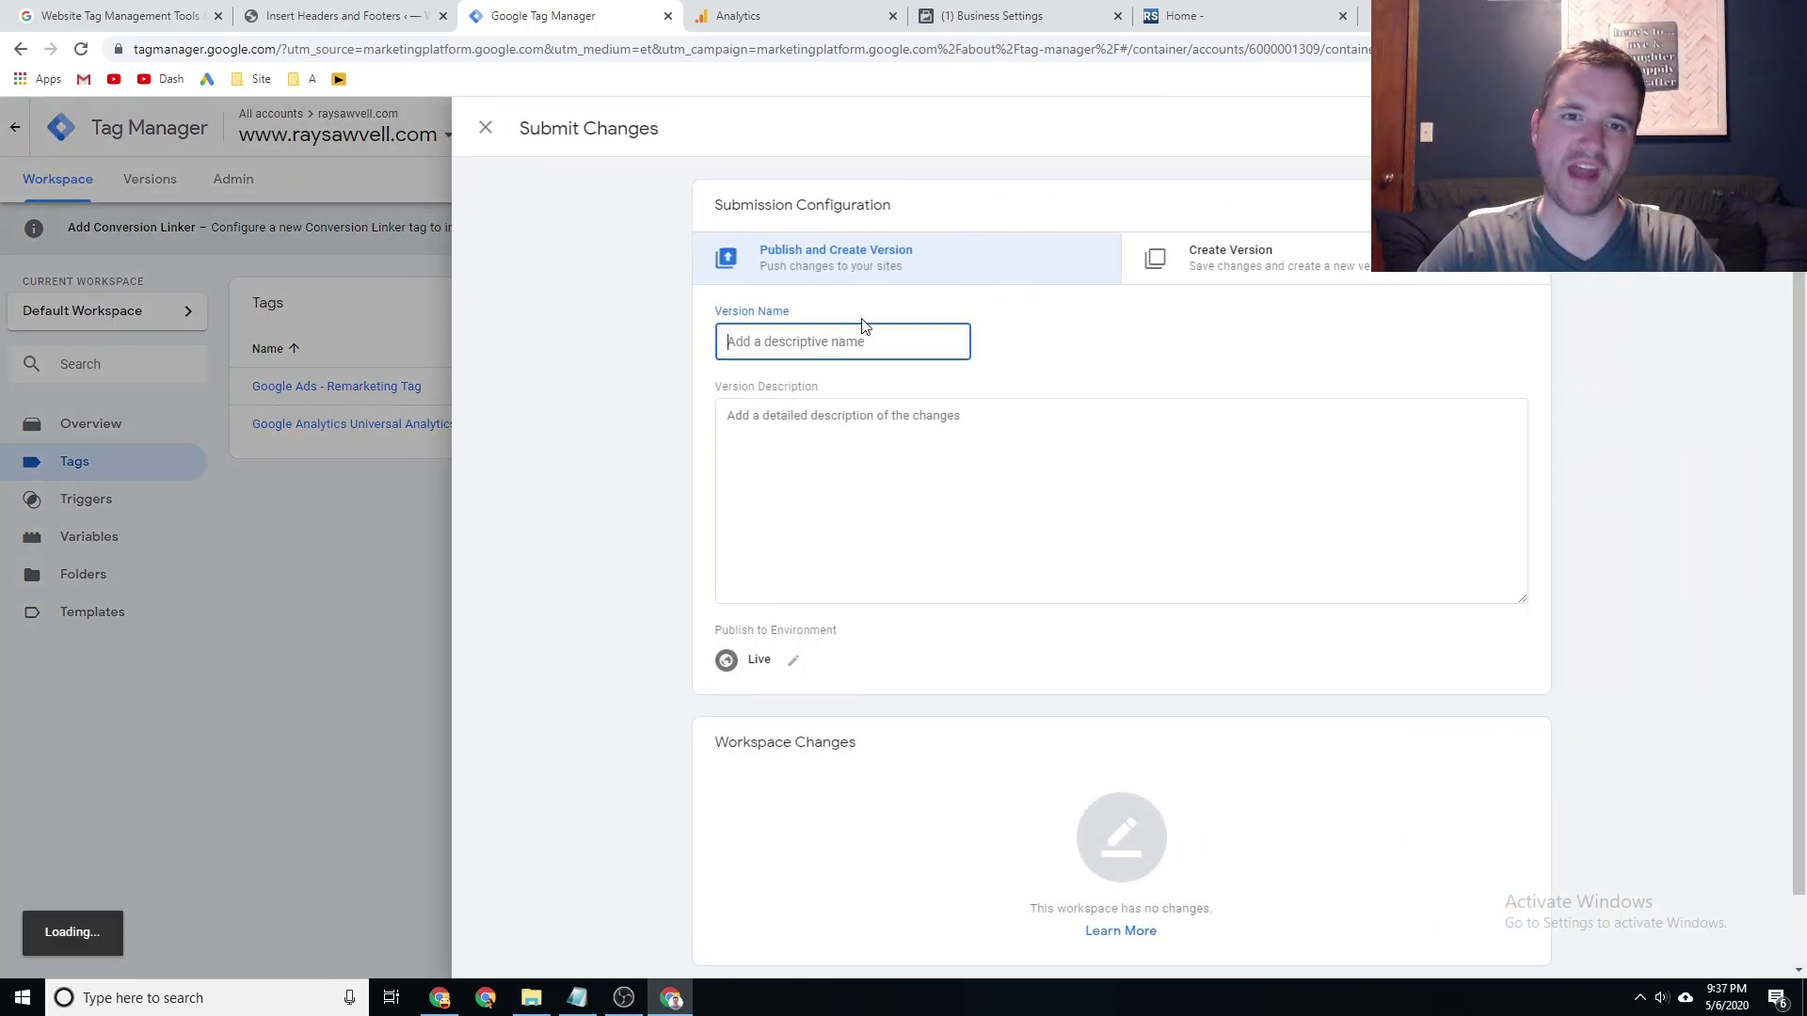
type("Google Analytics Code - Post")
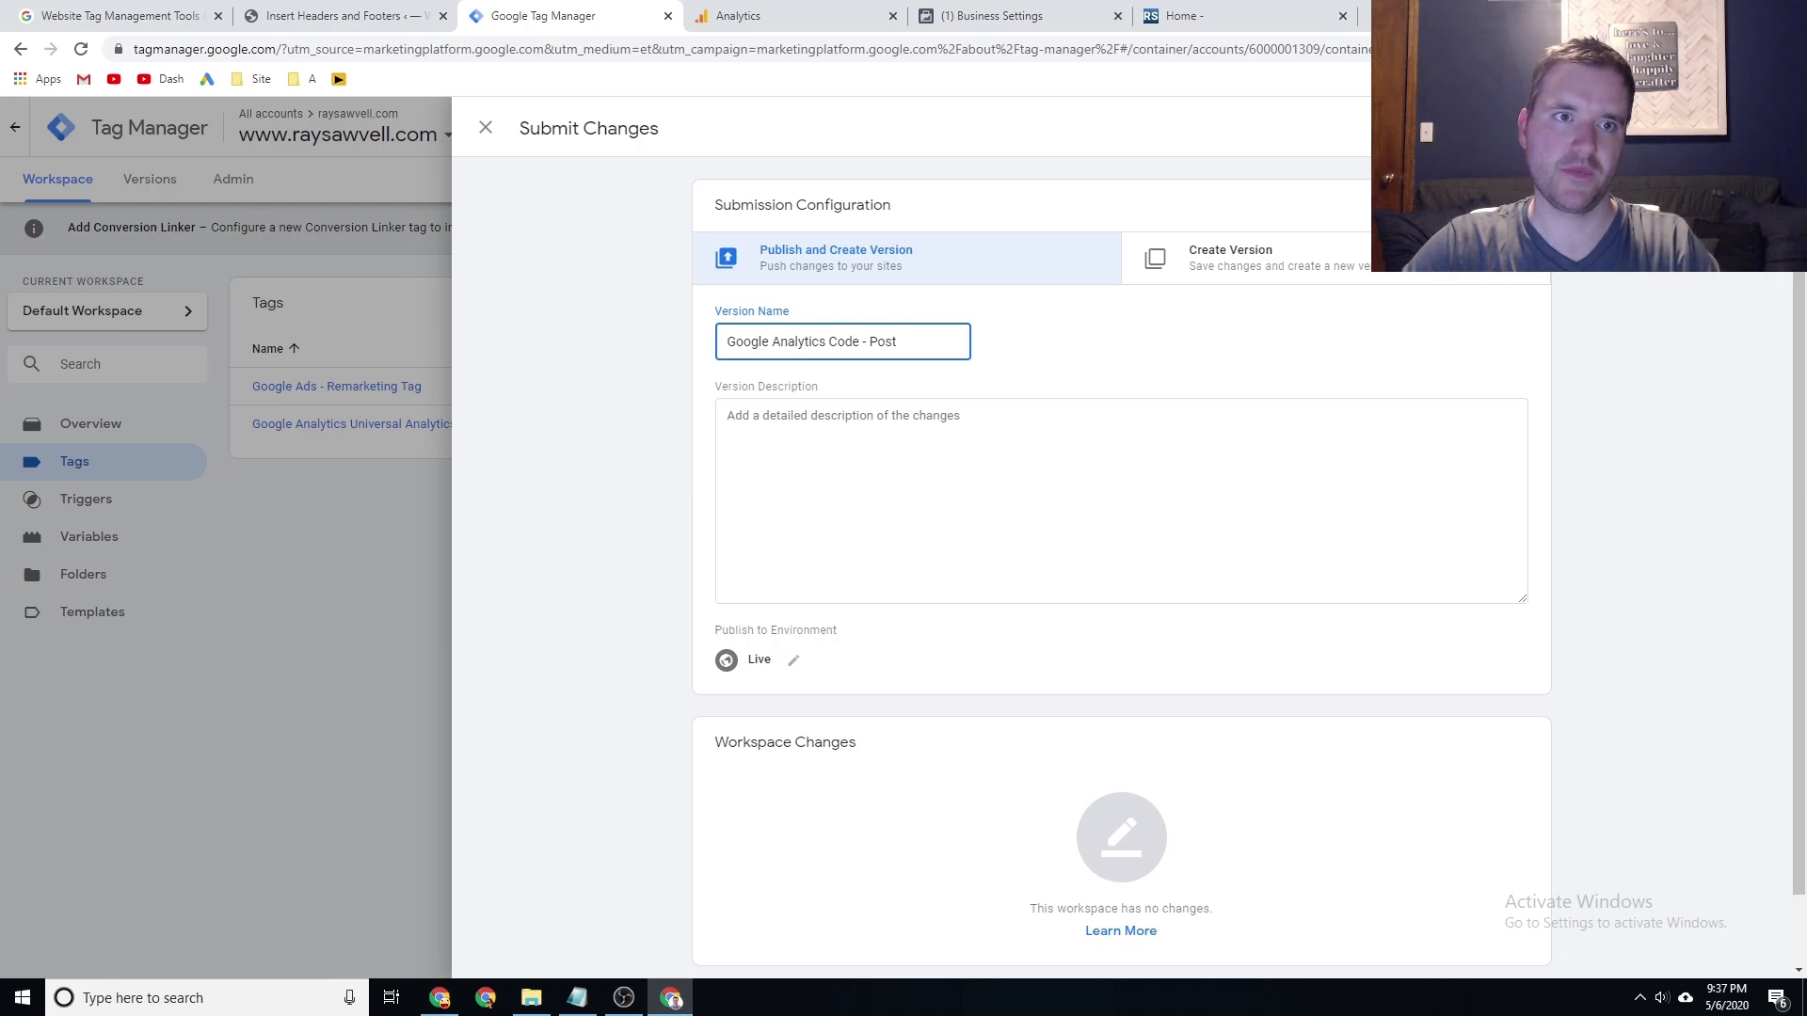
left_click(1741, 128)
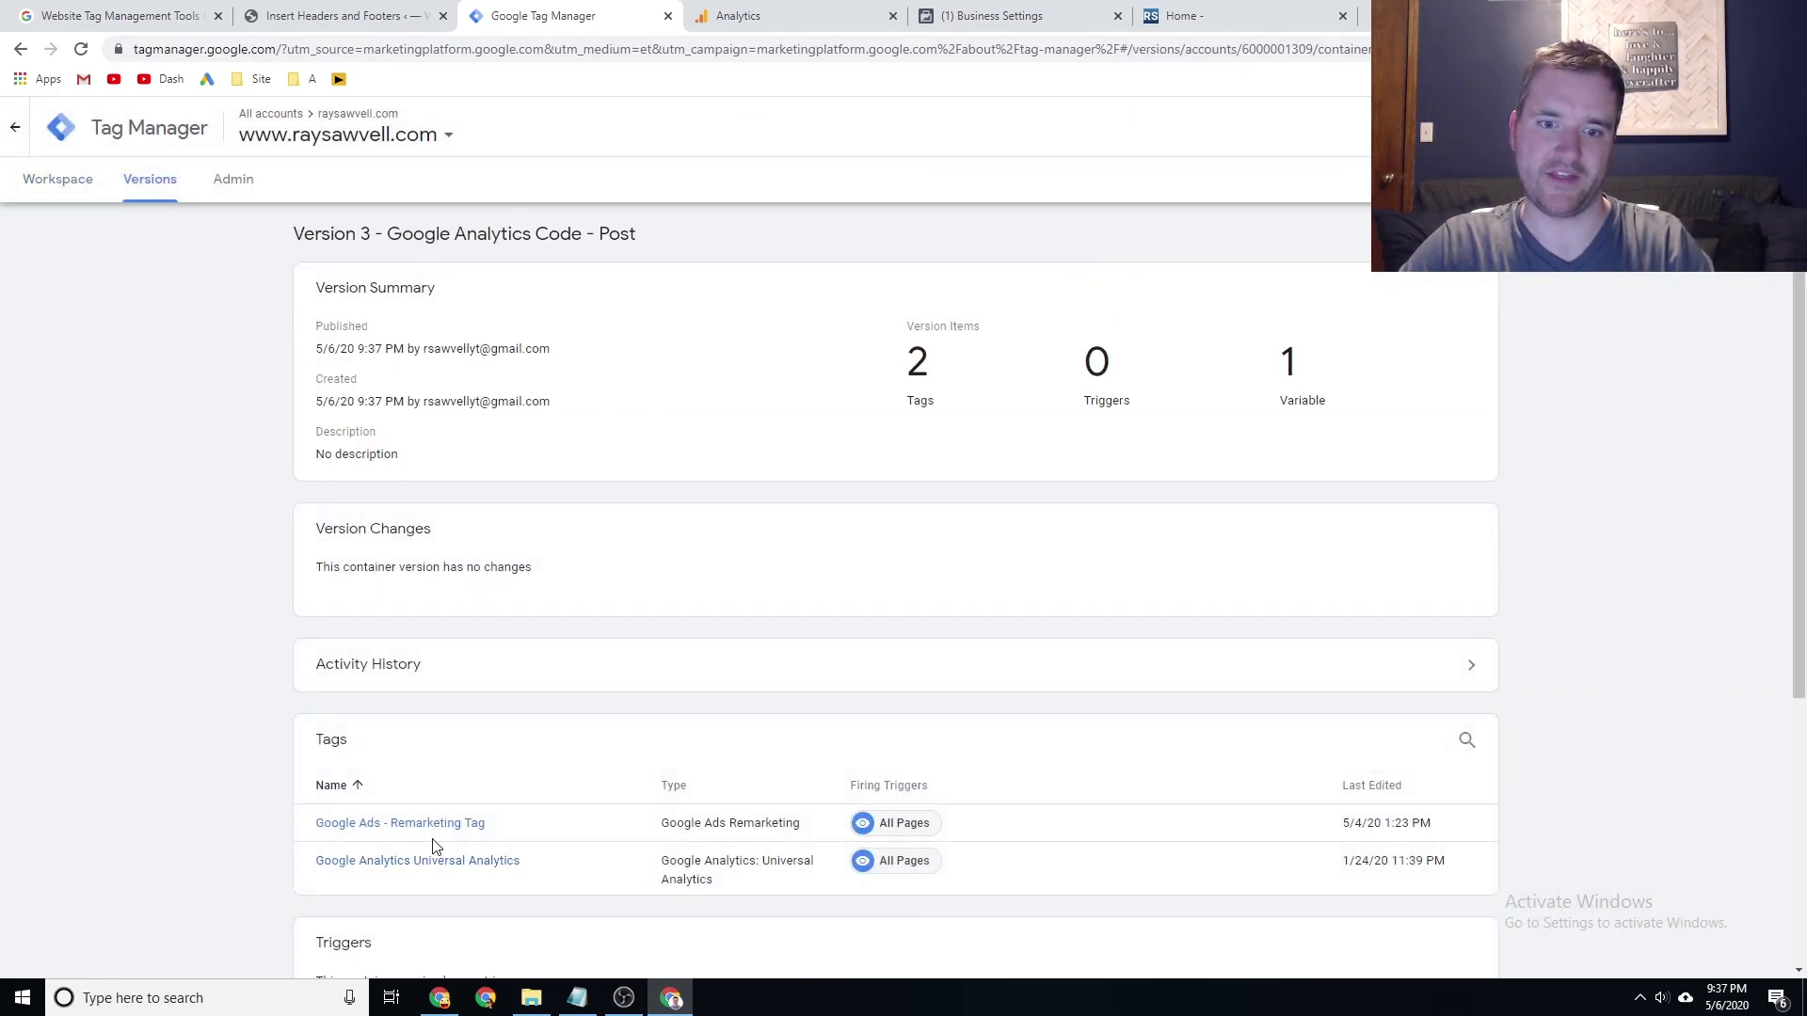
left_click(15, 127)
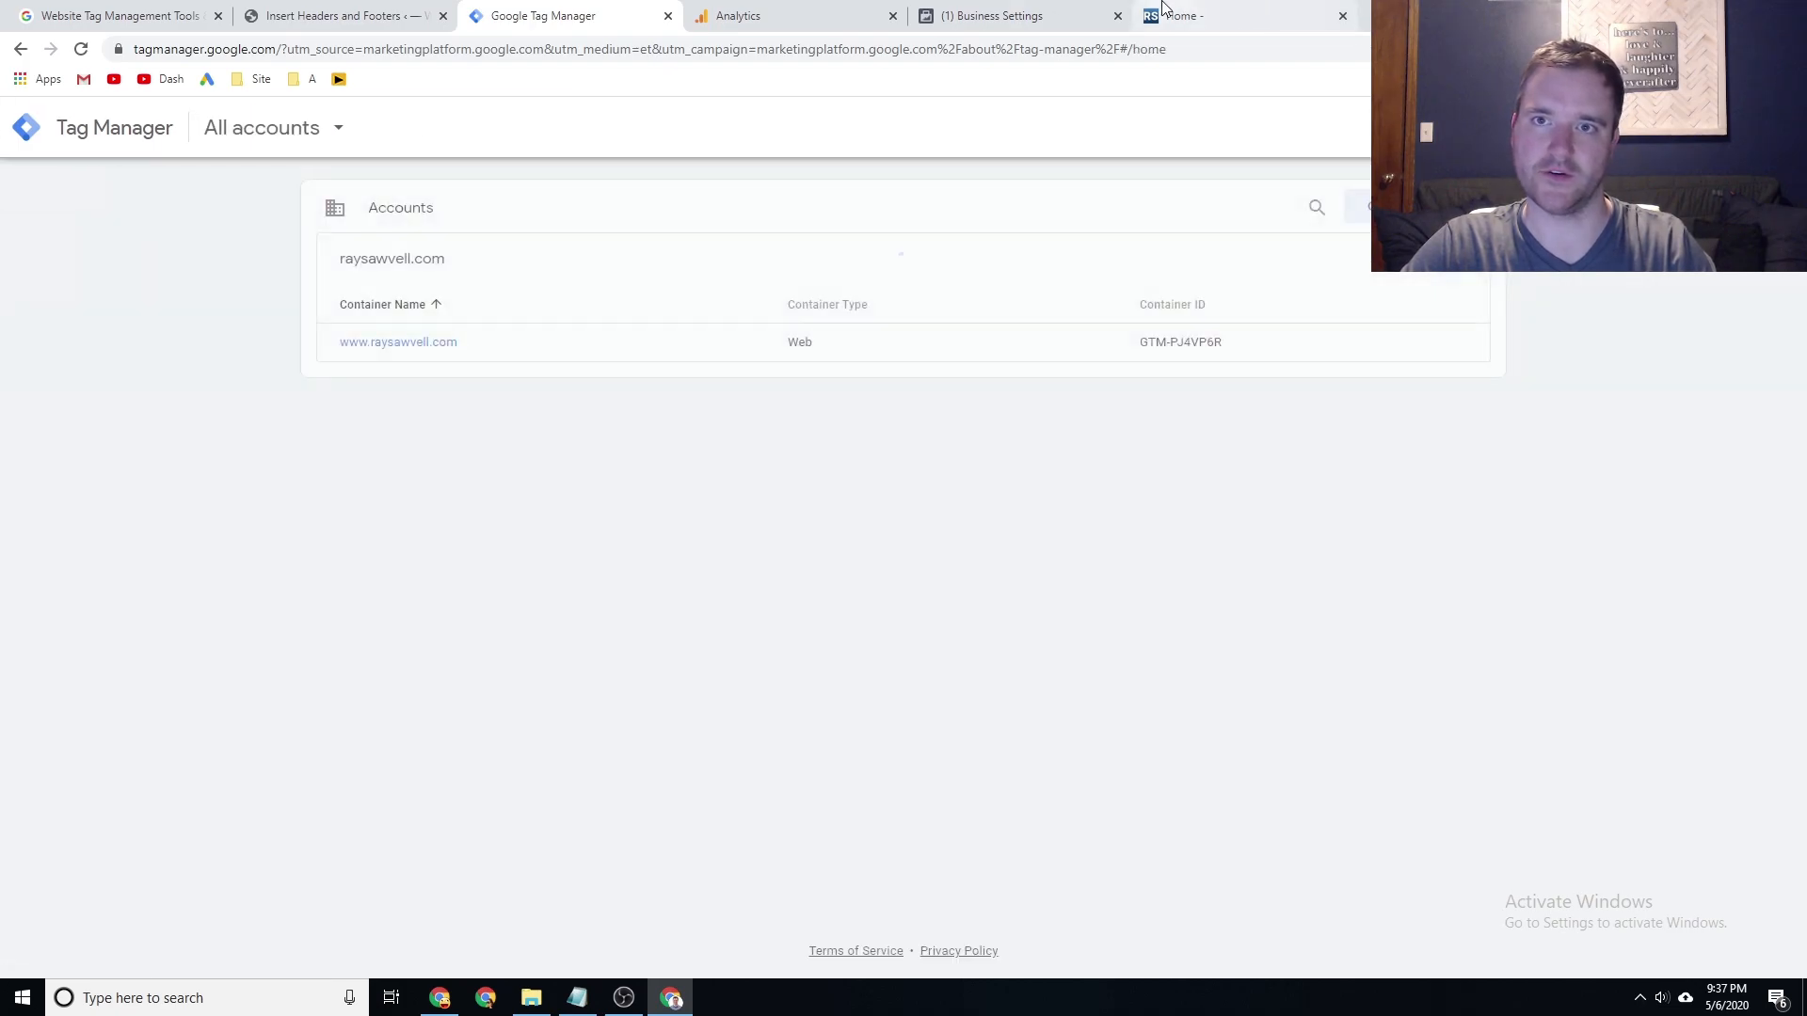
Reload the website's home page with Tag Assistant enabled and check which tags fire on it.
left_click(1261, 14)
key("F5")
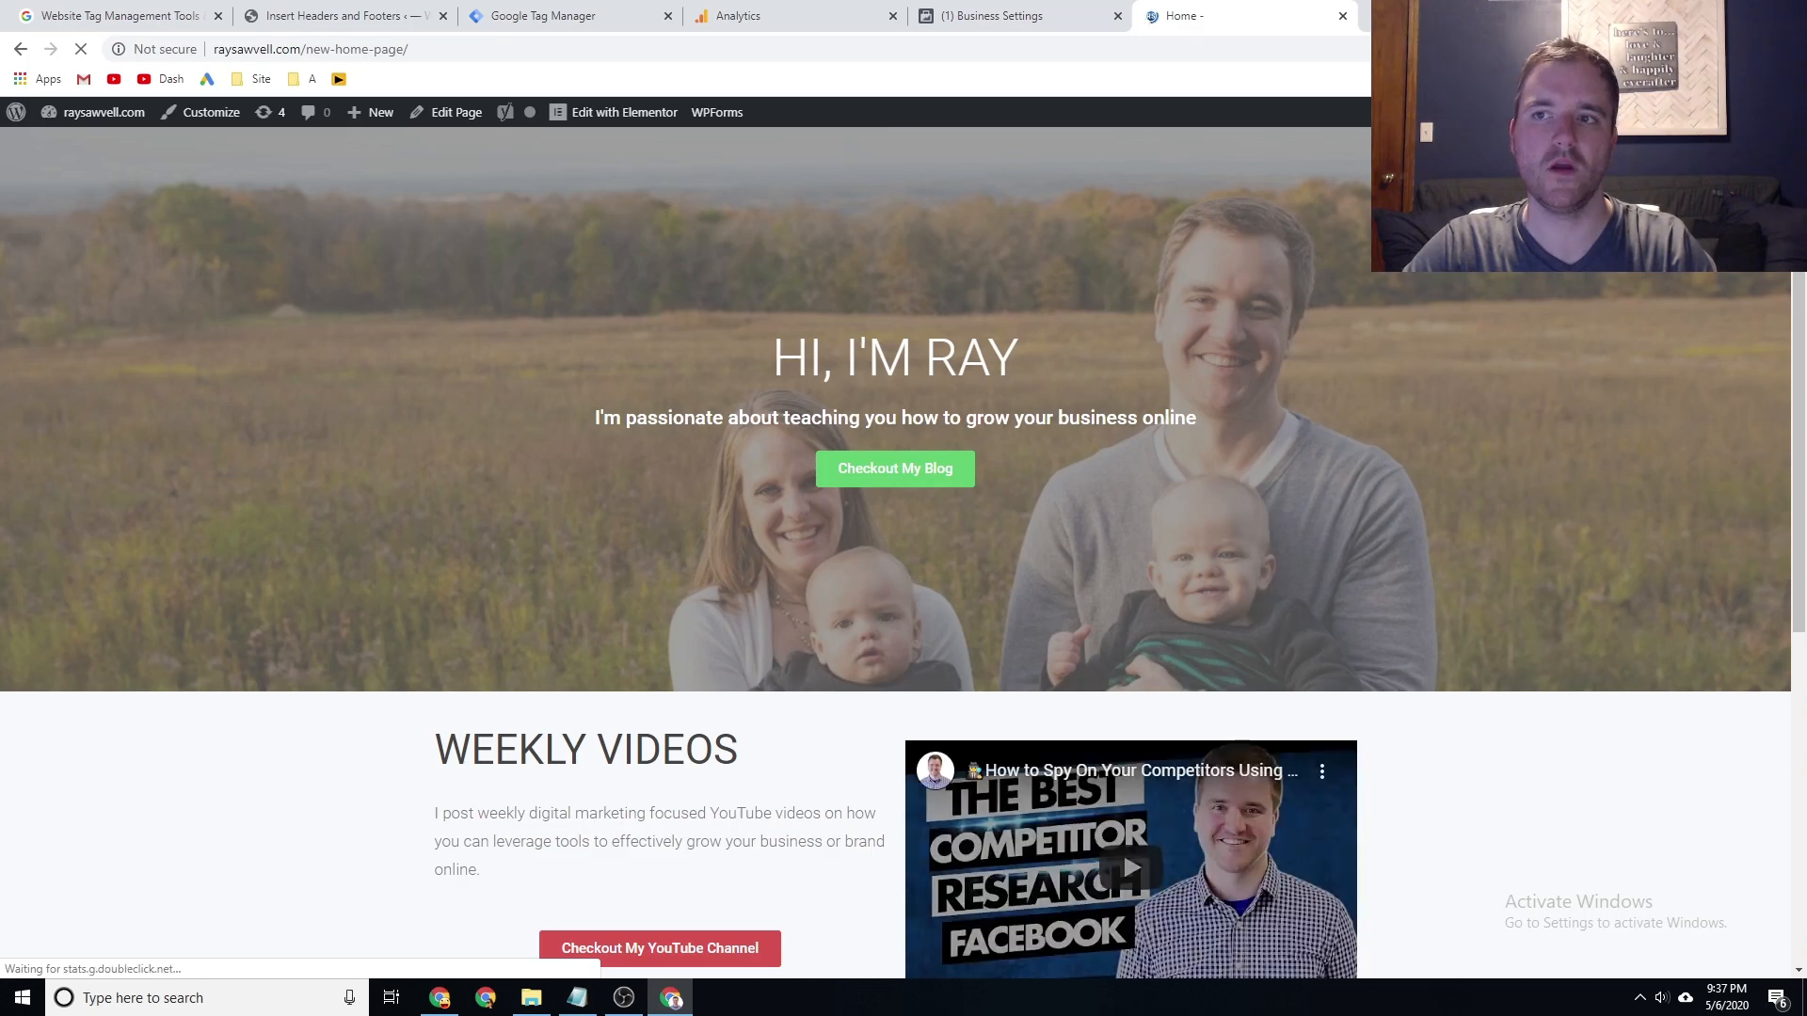
left_click(1682, 49)
left_click(1304, 610)
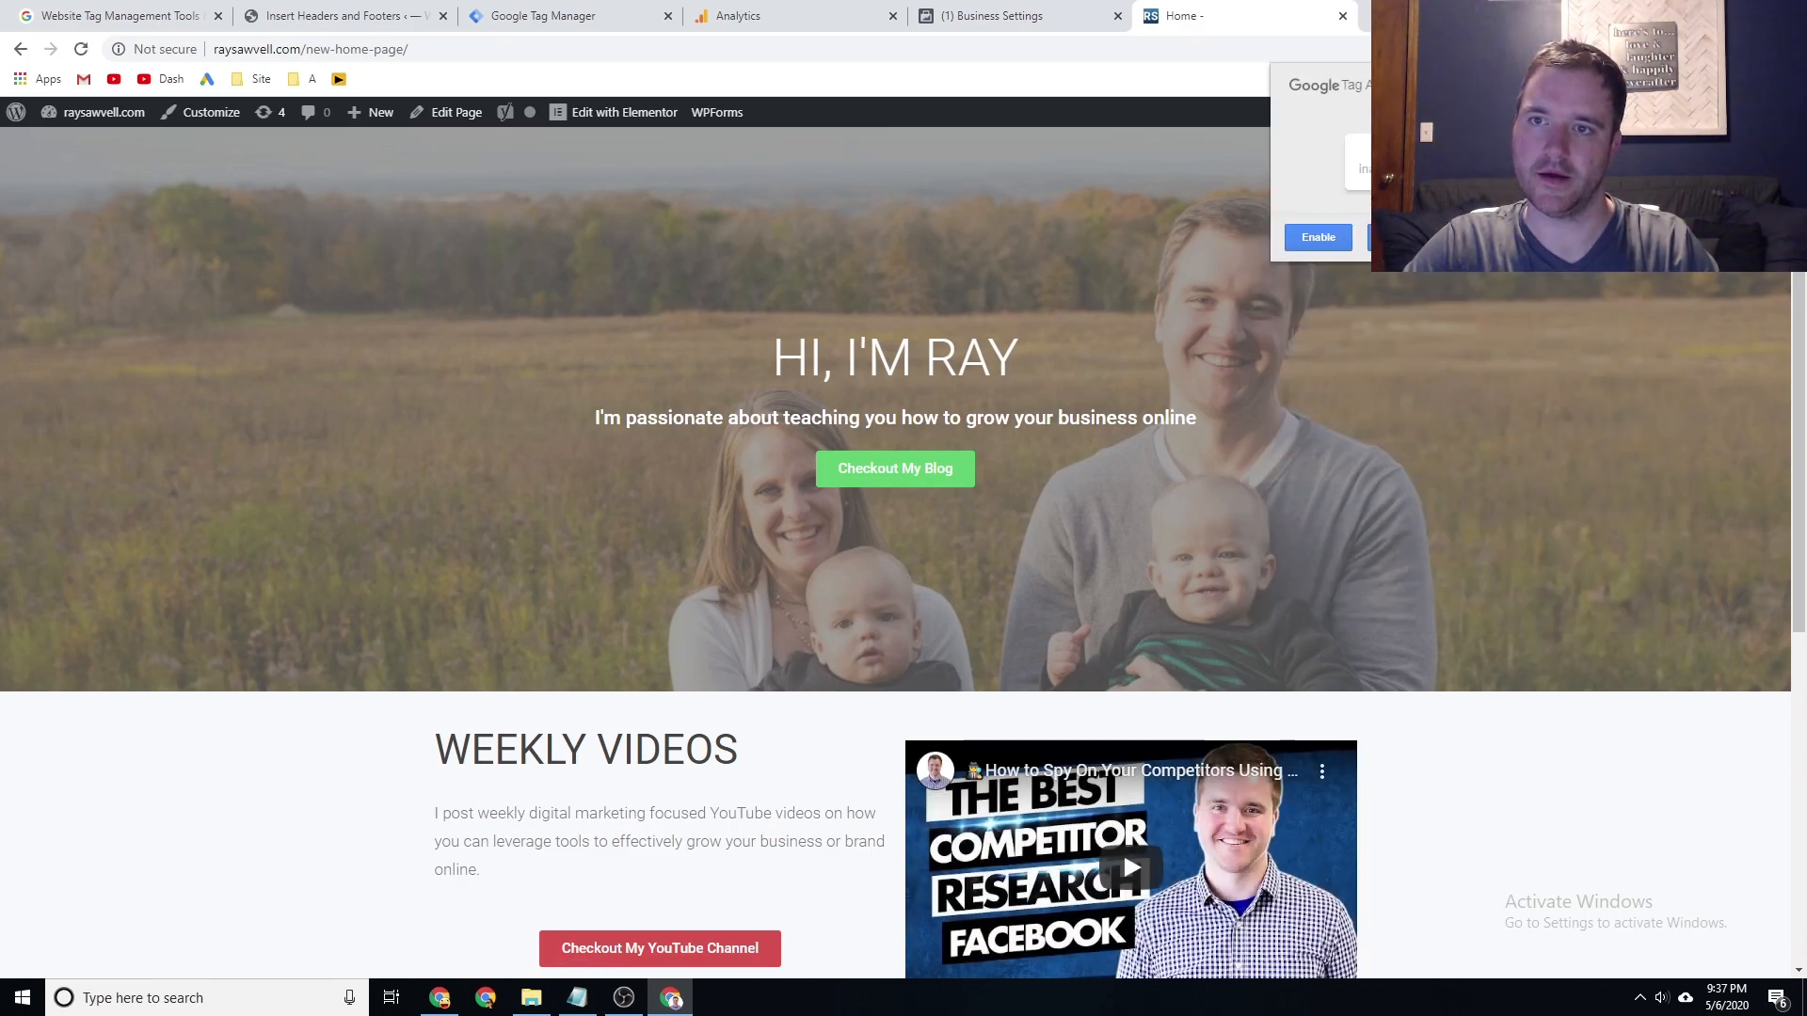
left_click(1346, 234)
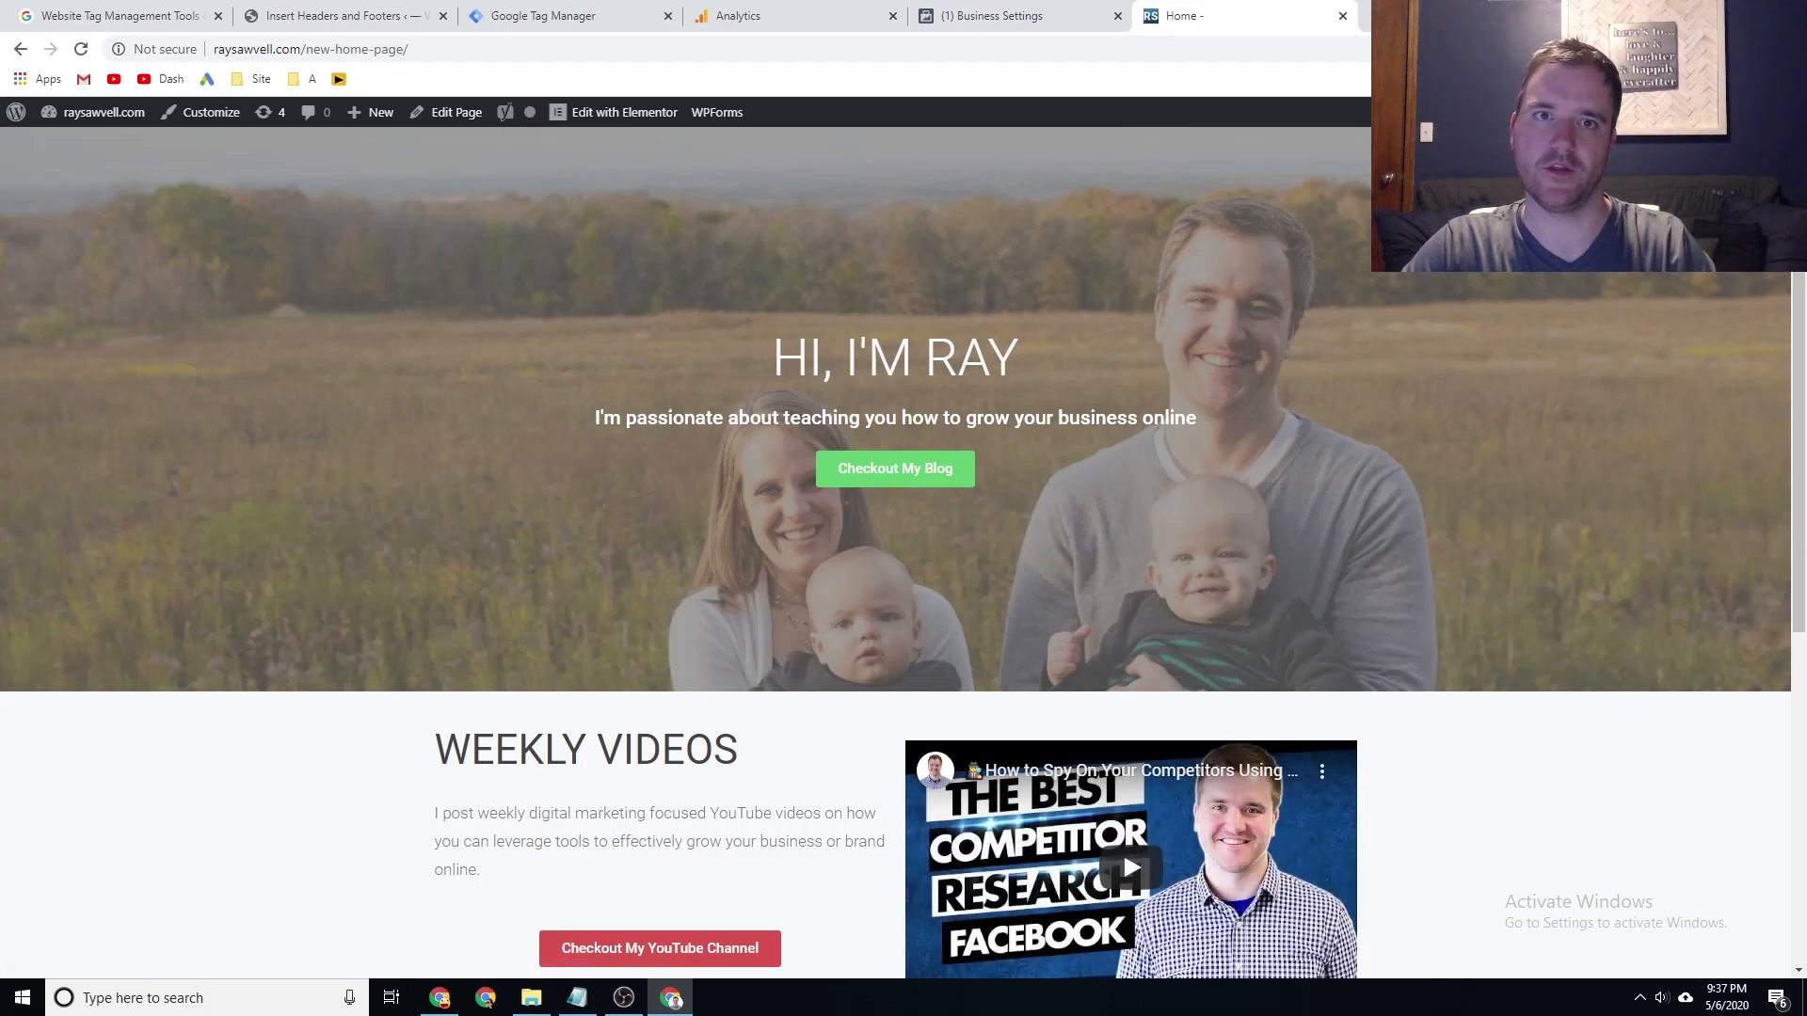
left_click(1682, 49)
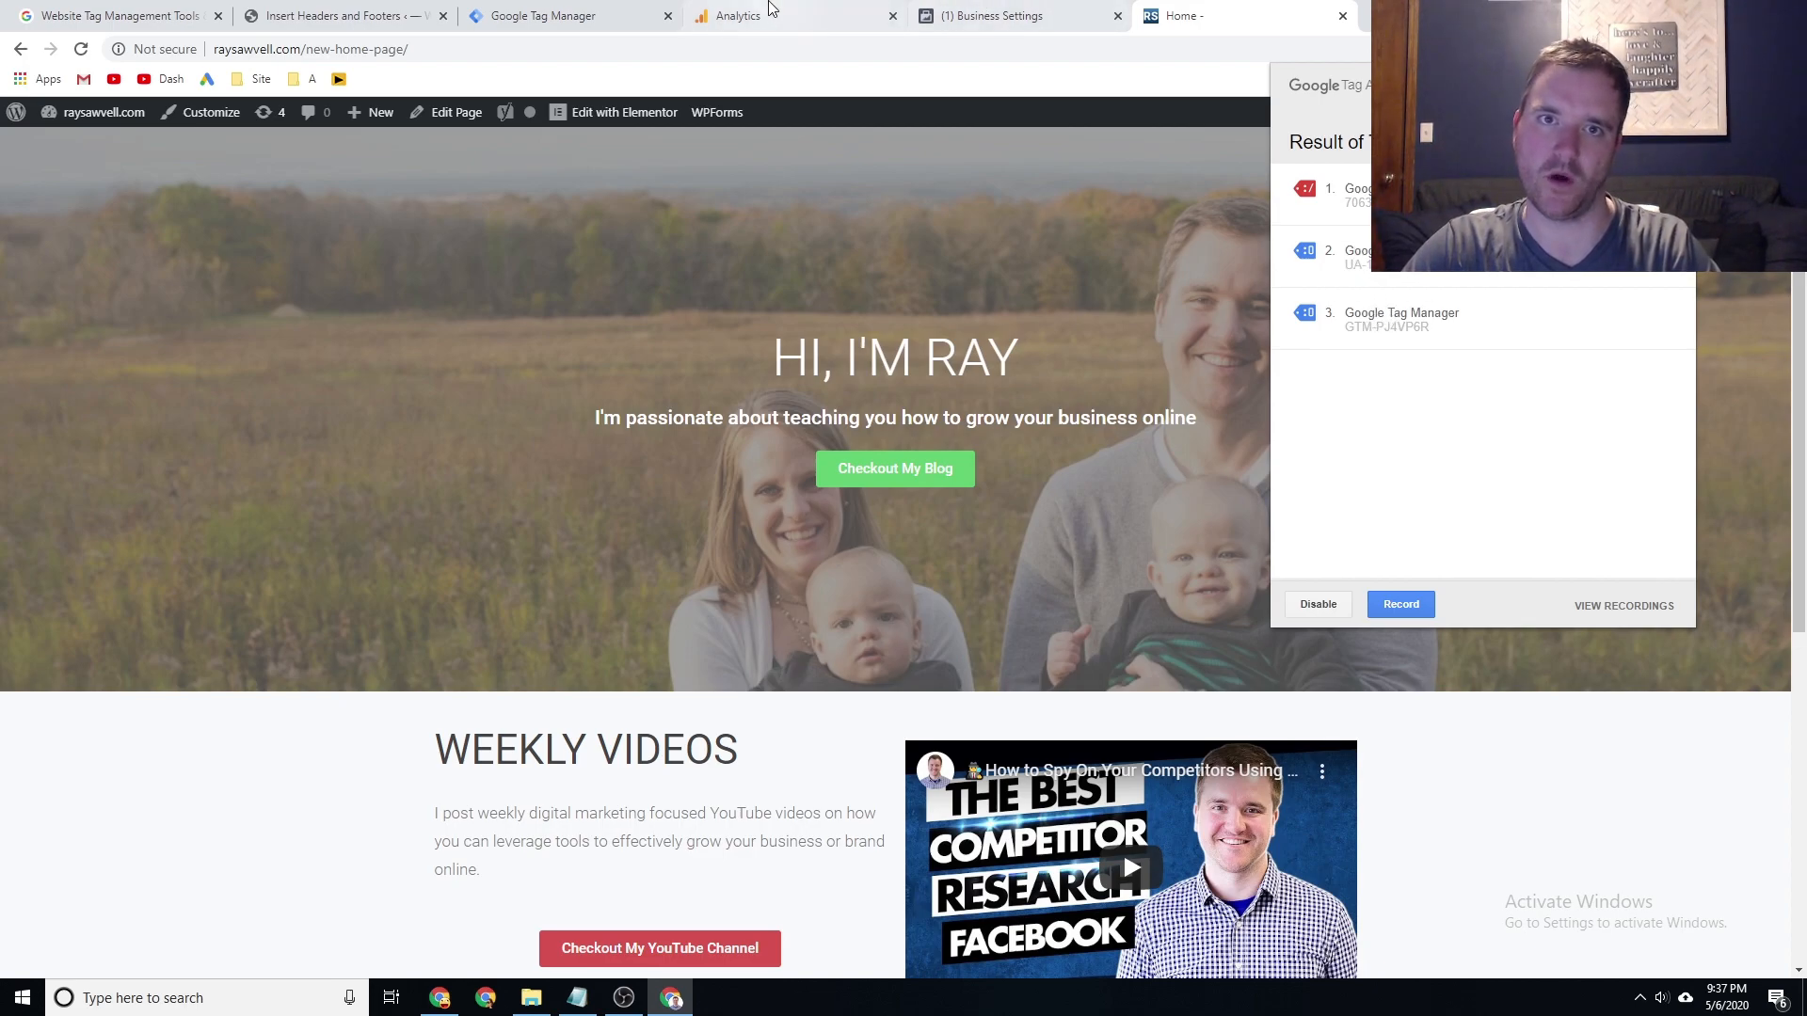
Check the Realtime Overview in Google Analytics, reloading it and switching to the website's Raw view.
left_click(753, 13)
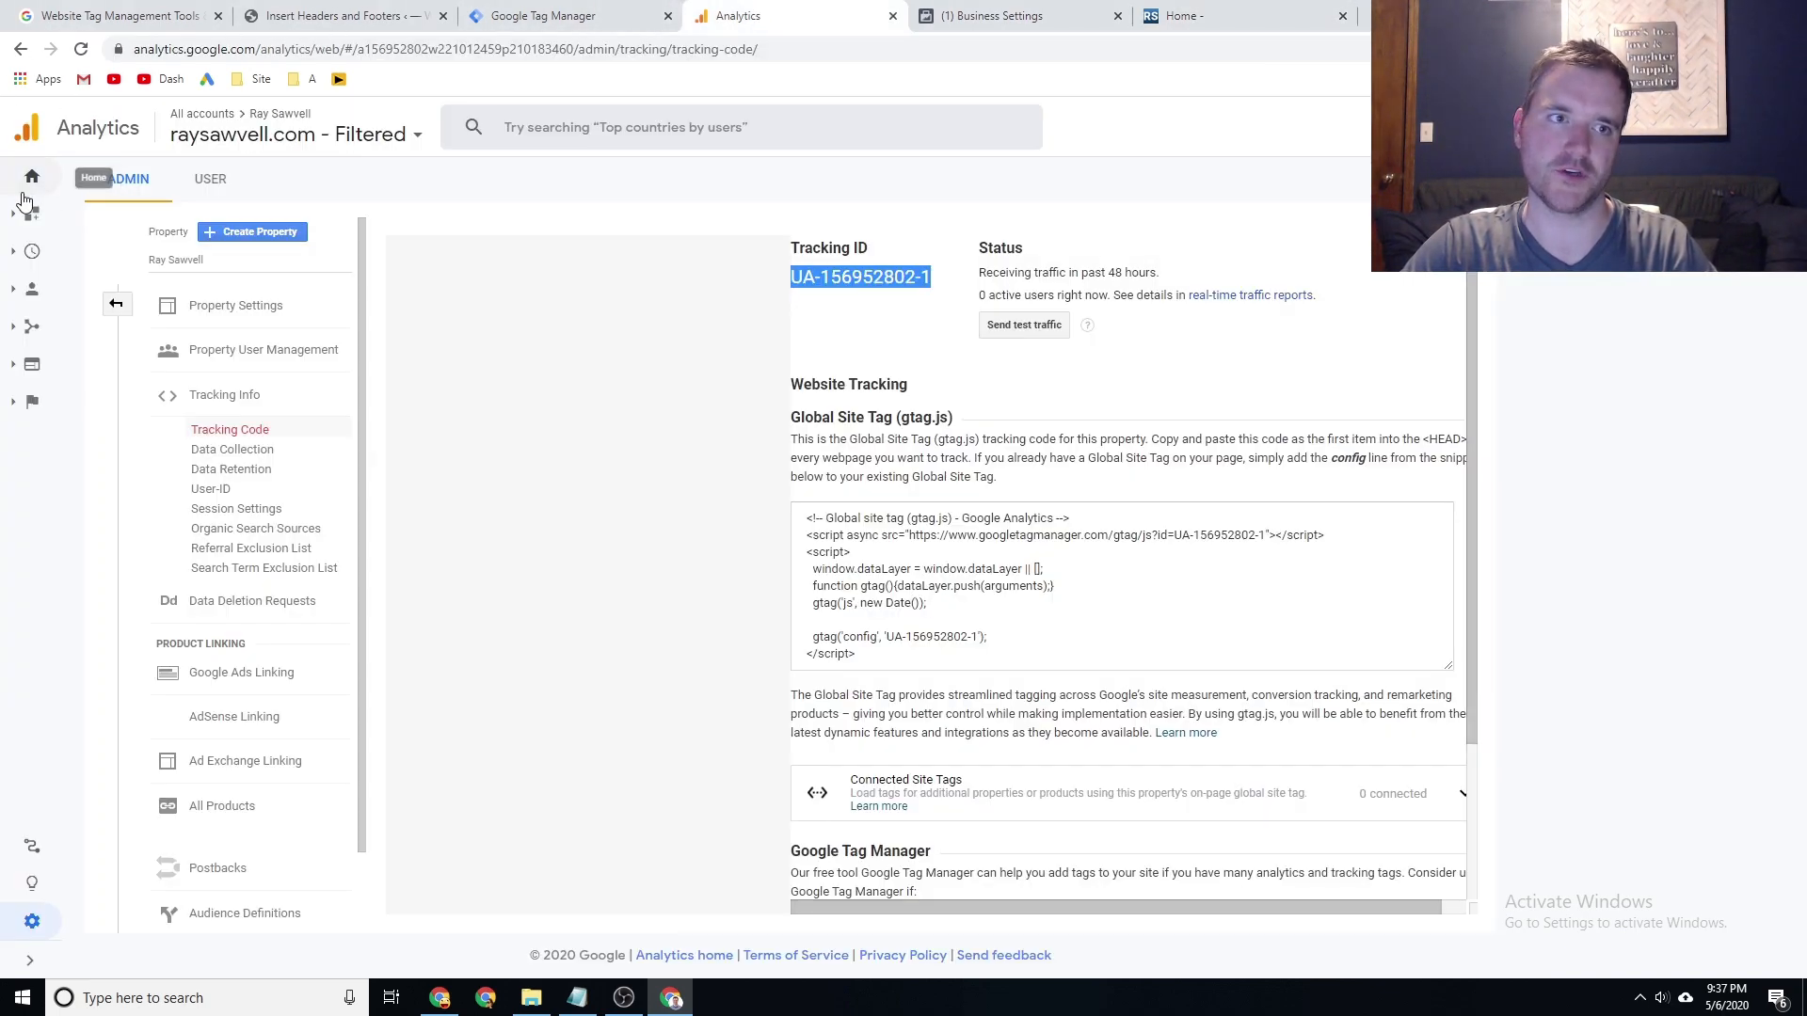
left_click(25, 254)
left_click(91, 325)
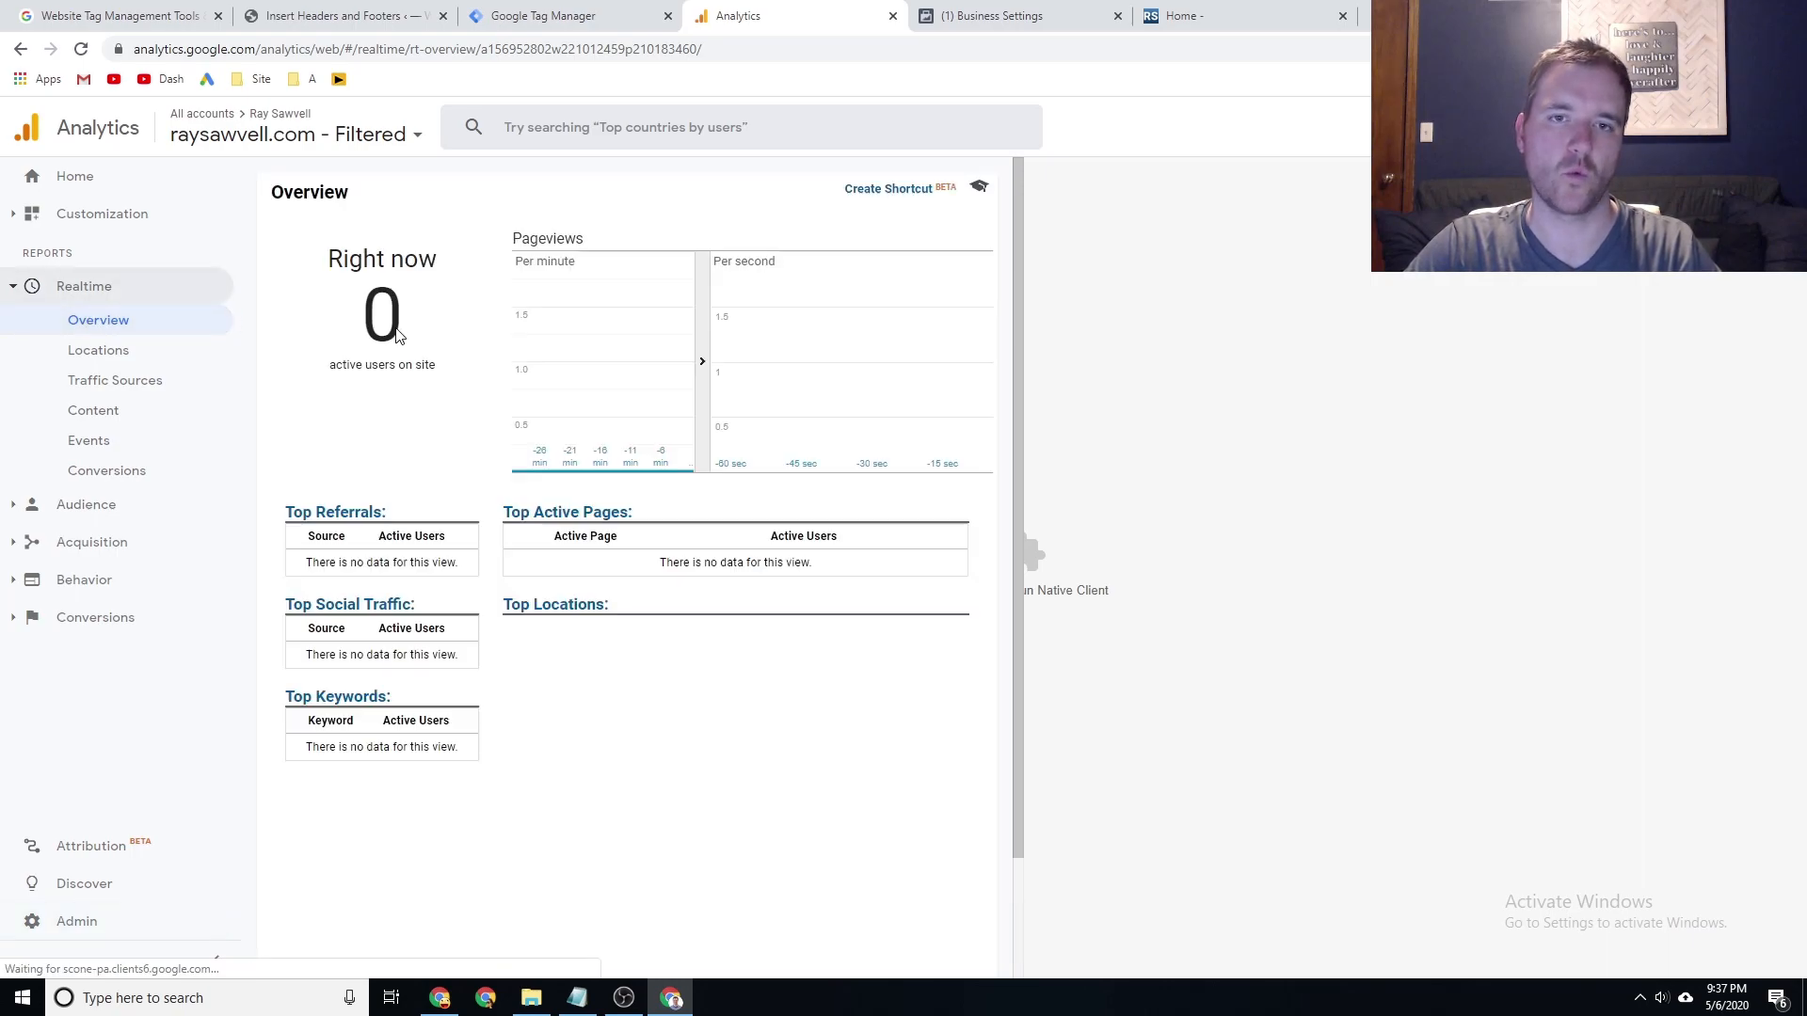
key("F5")
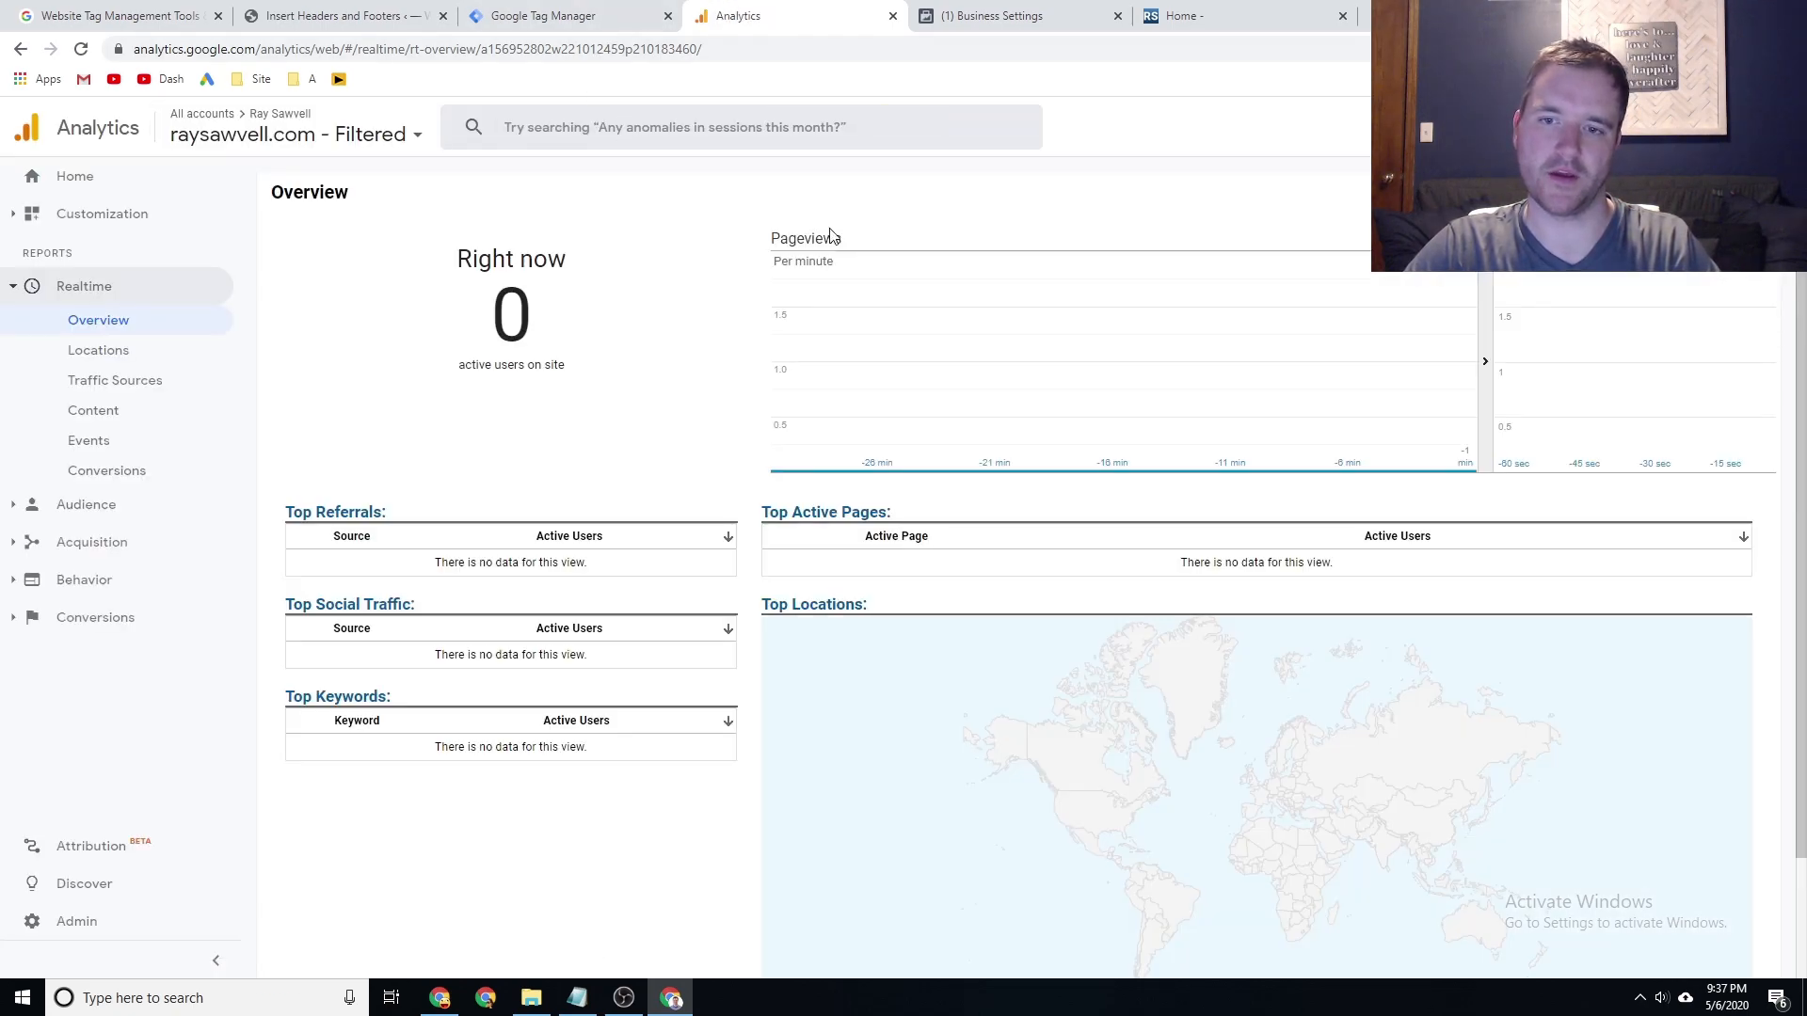
left_click(419, 134)
left_click(477, 320)
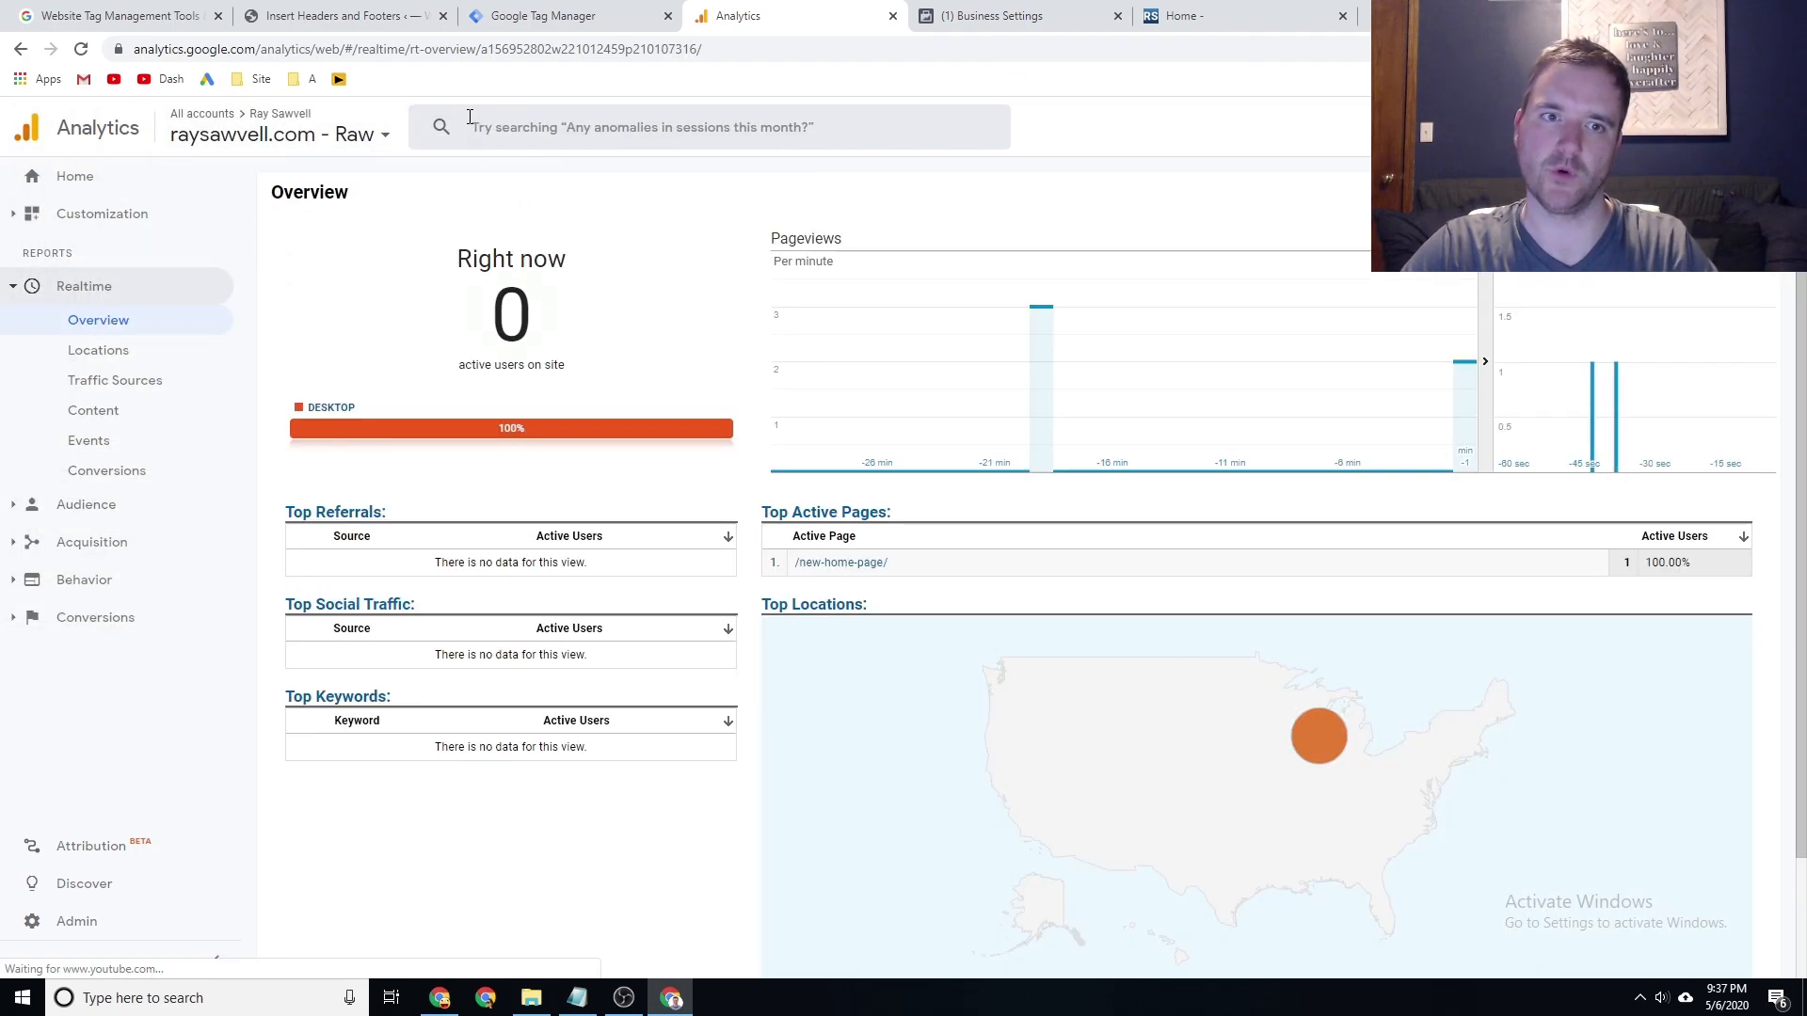
mouse_move(1310, 744)
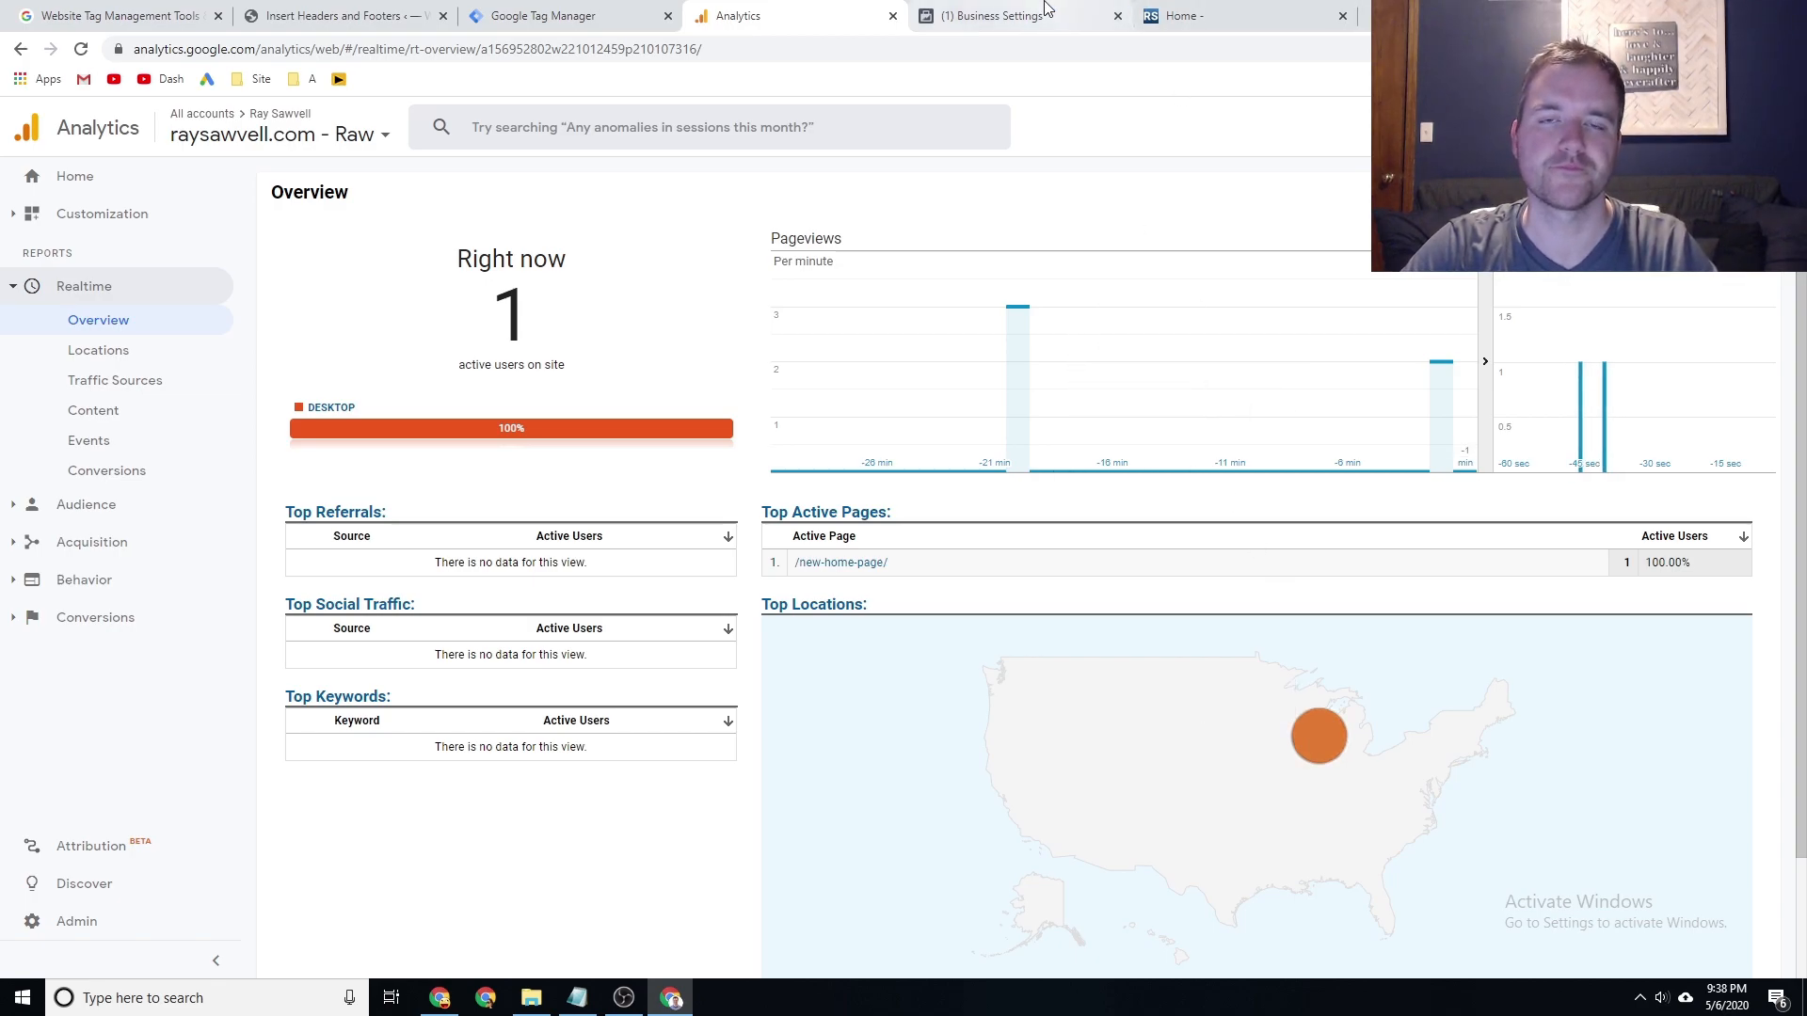
Switch to Facebook Business Settings and open the website's selected pixel in Events Manager.
left_click(978, 7)
left_click(1185, 8)
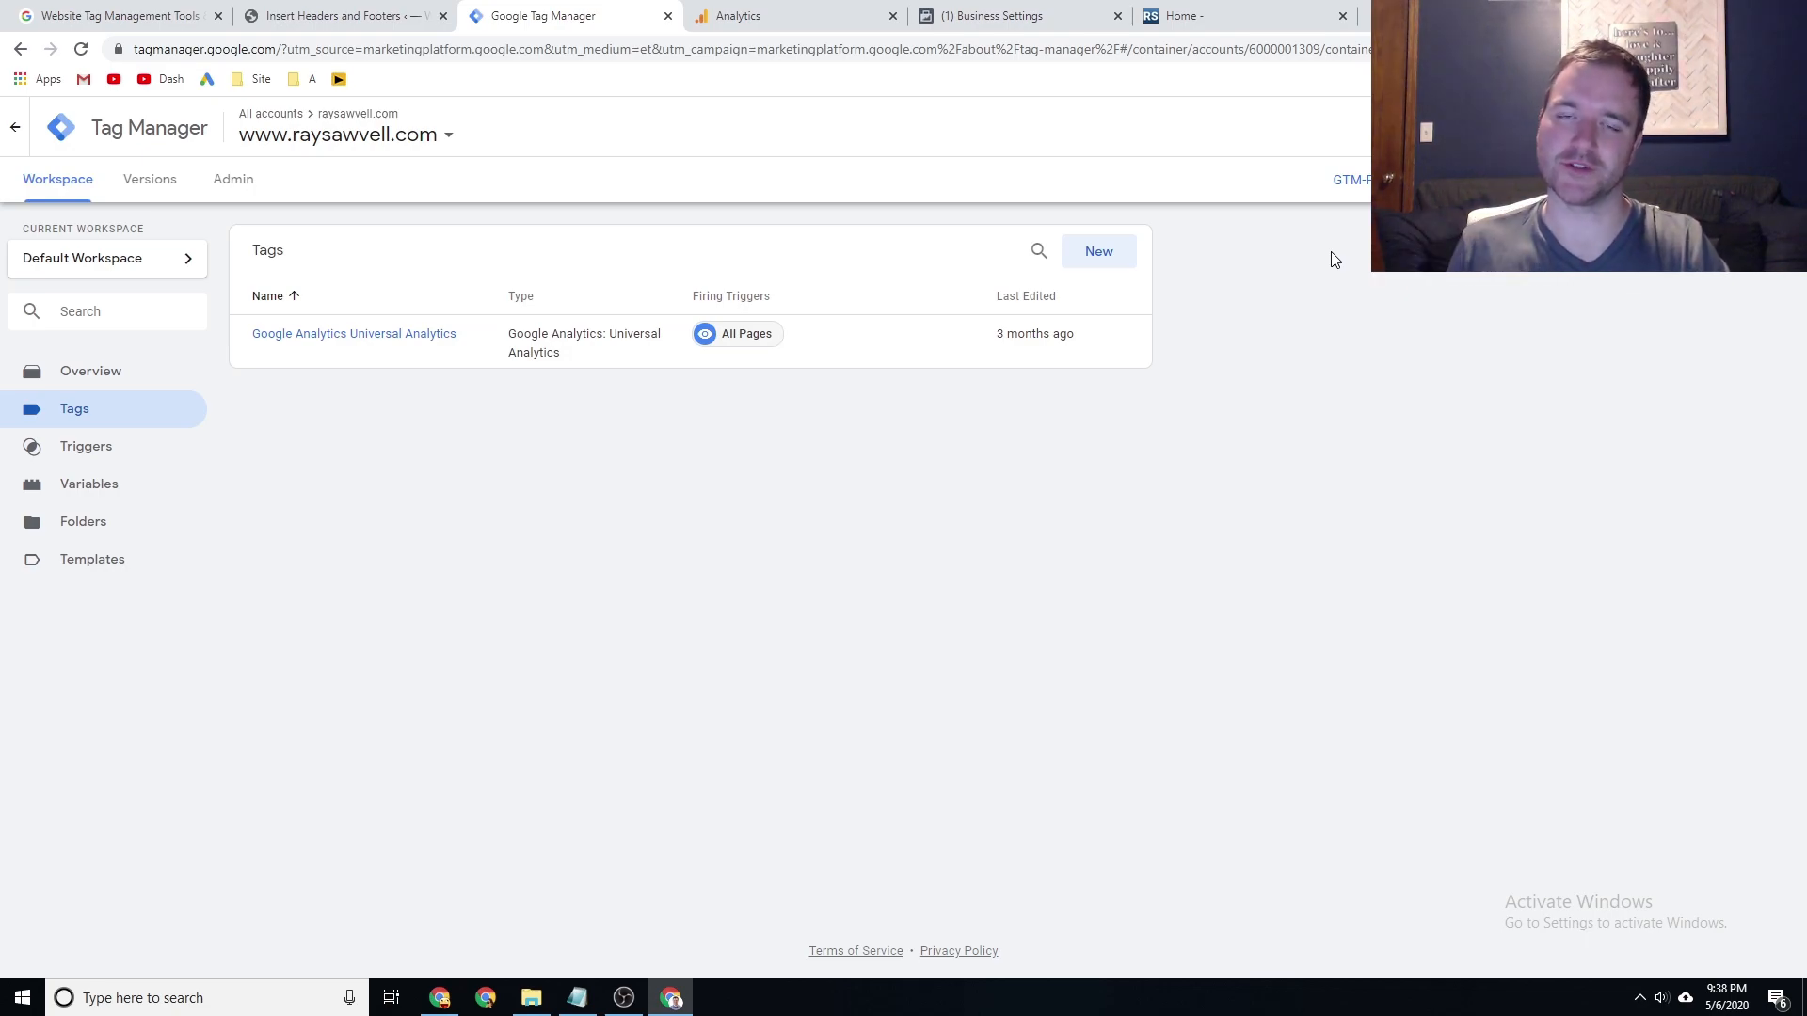
left_click(989, 10)
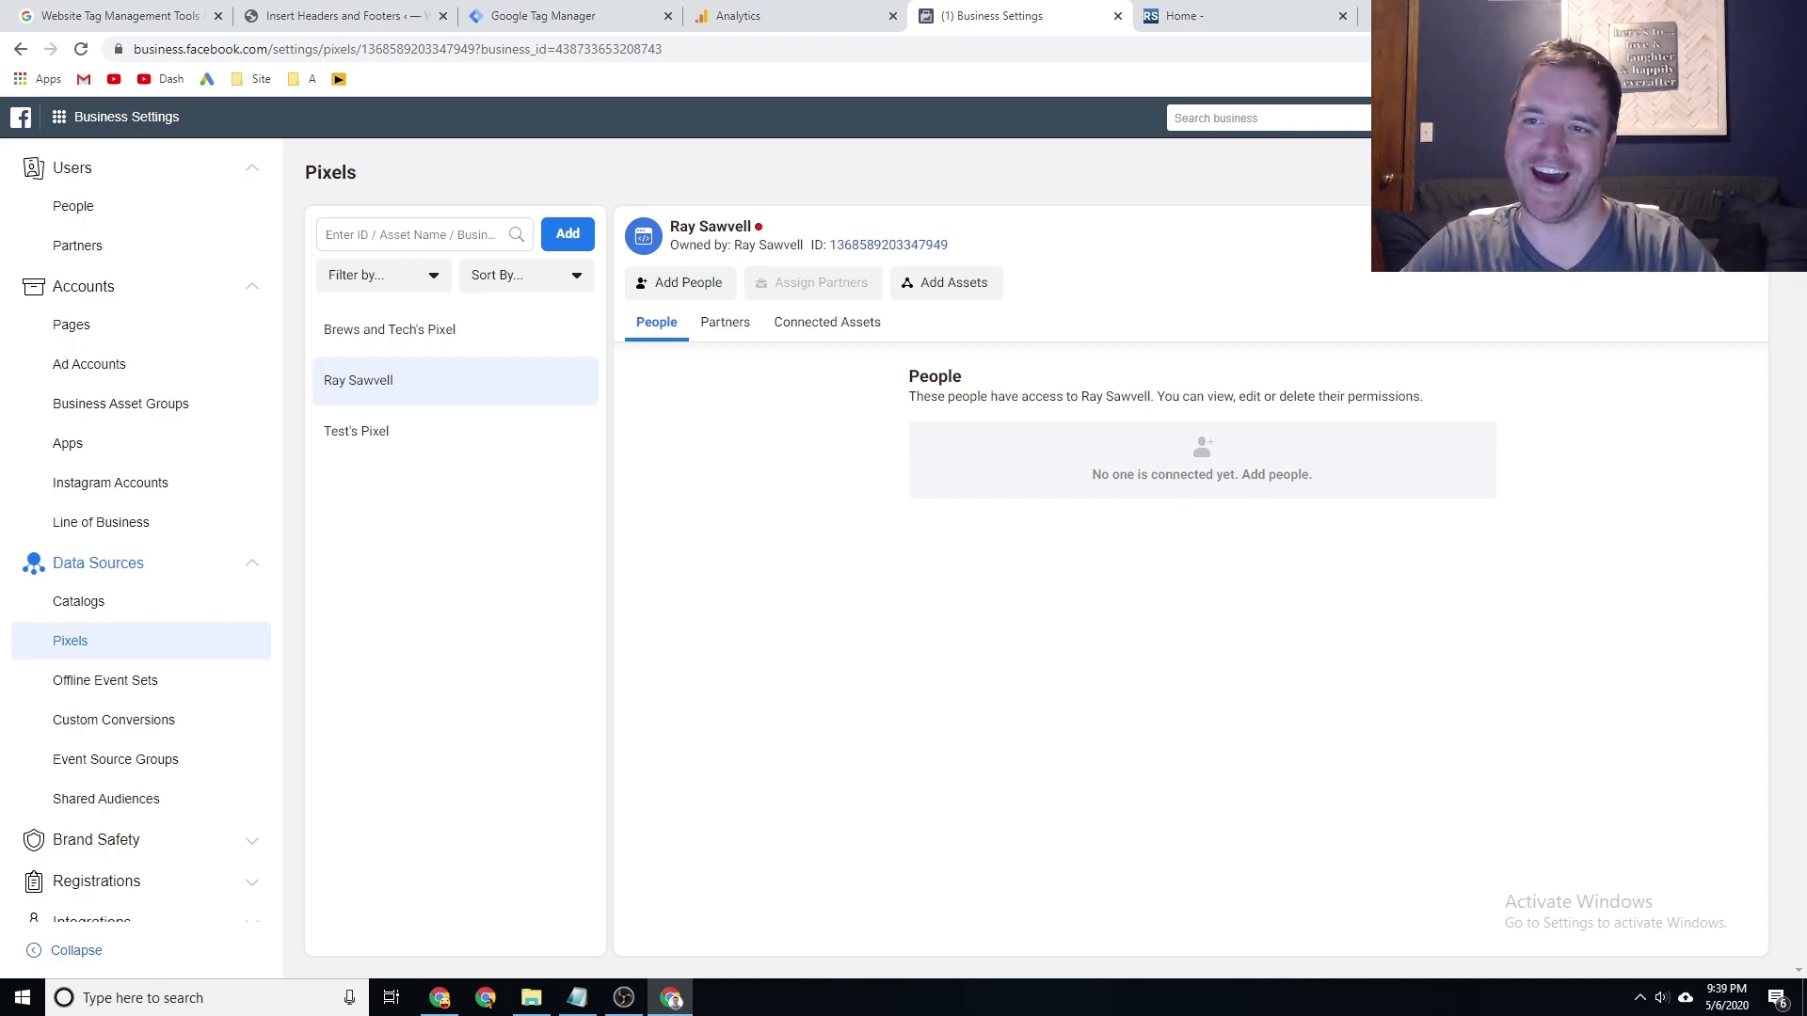
left_click(1659, 236)
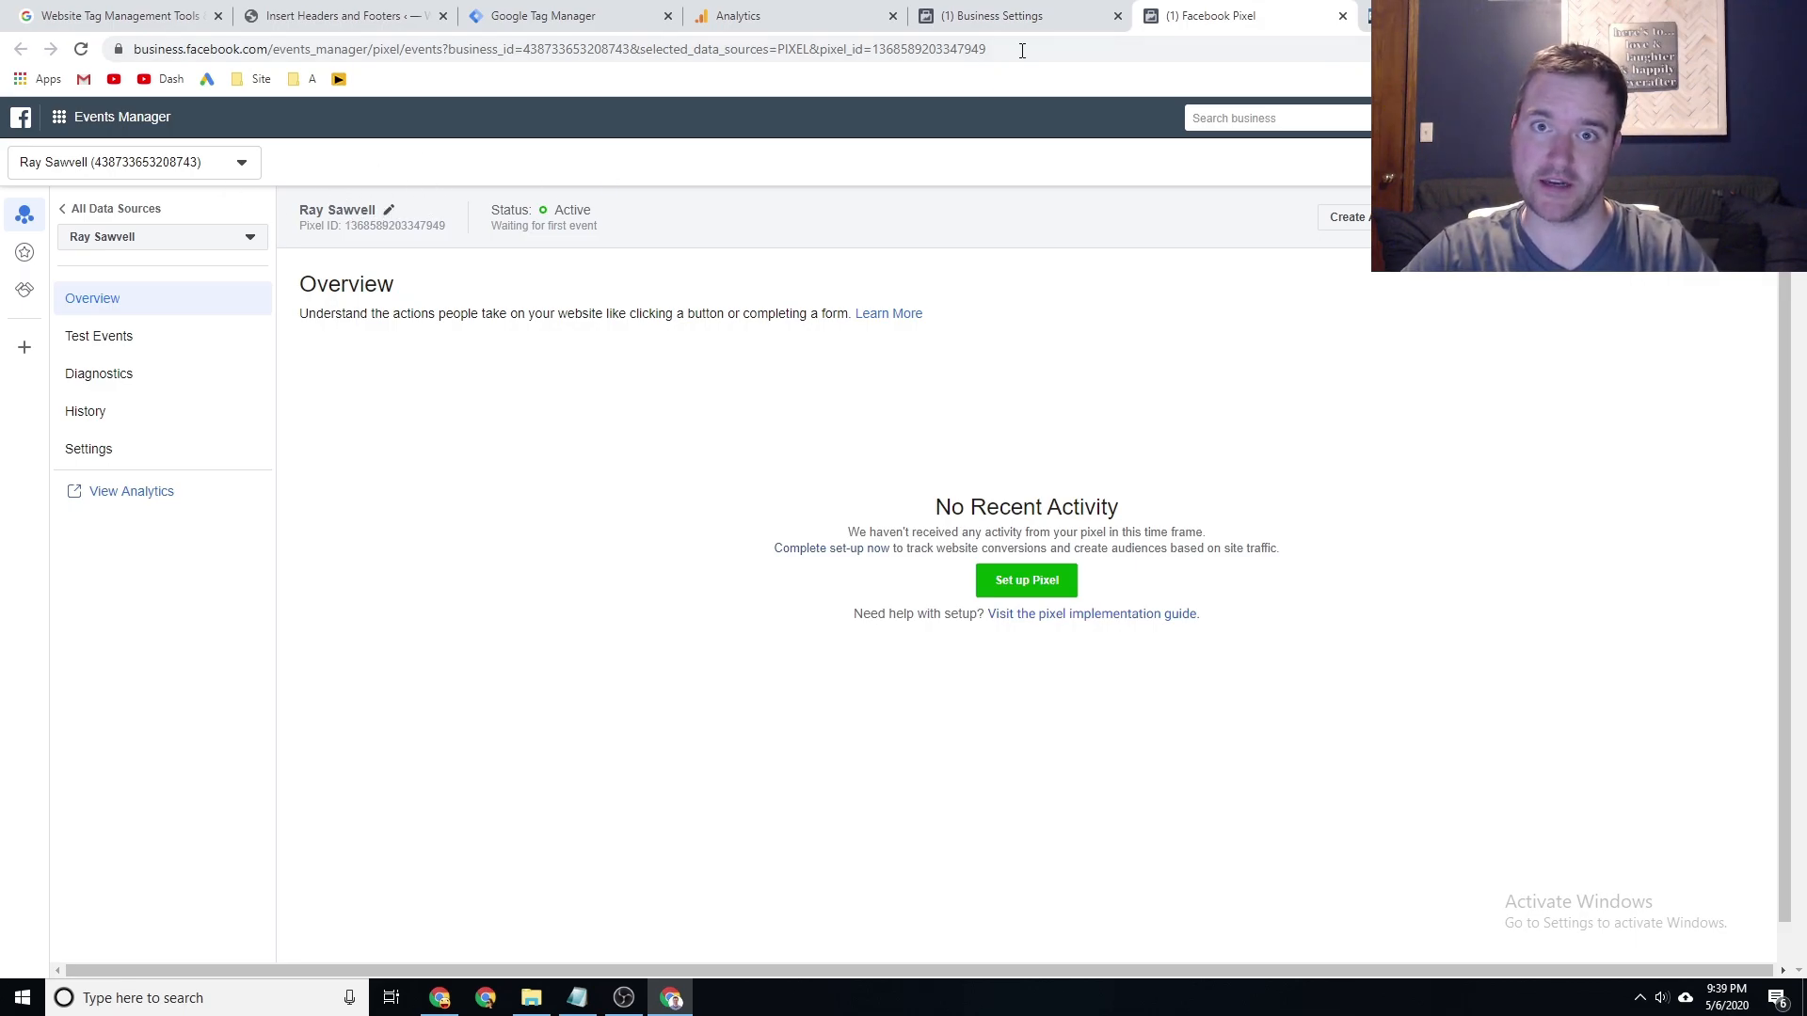
Look at the form for adding a new pixel in Business Settings, close it, and return to the pixel's Events Manager overview.
left_click(993, 16)
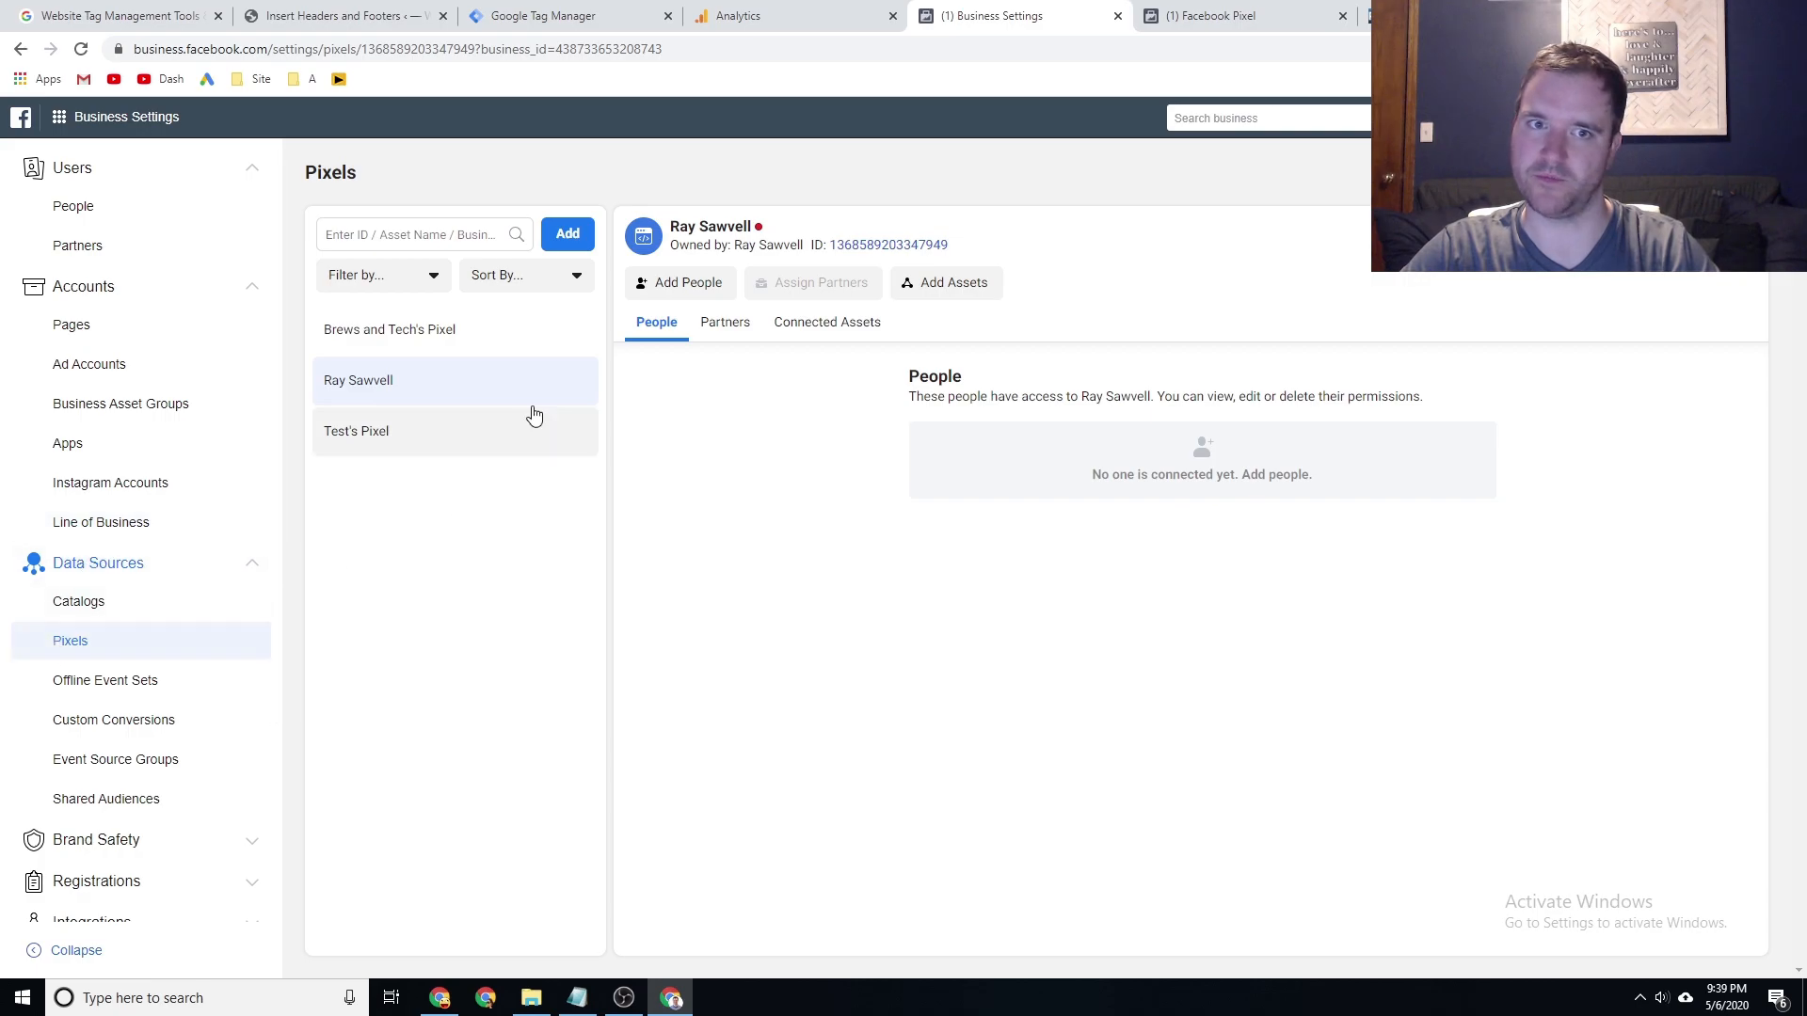
left_click(568, 237)
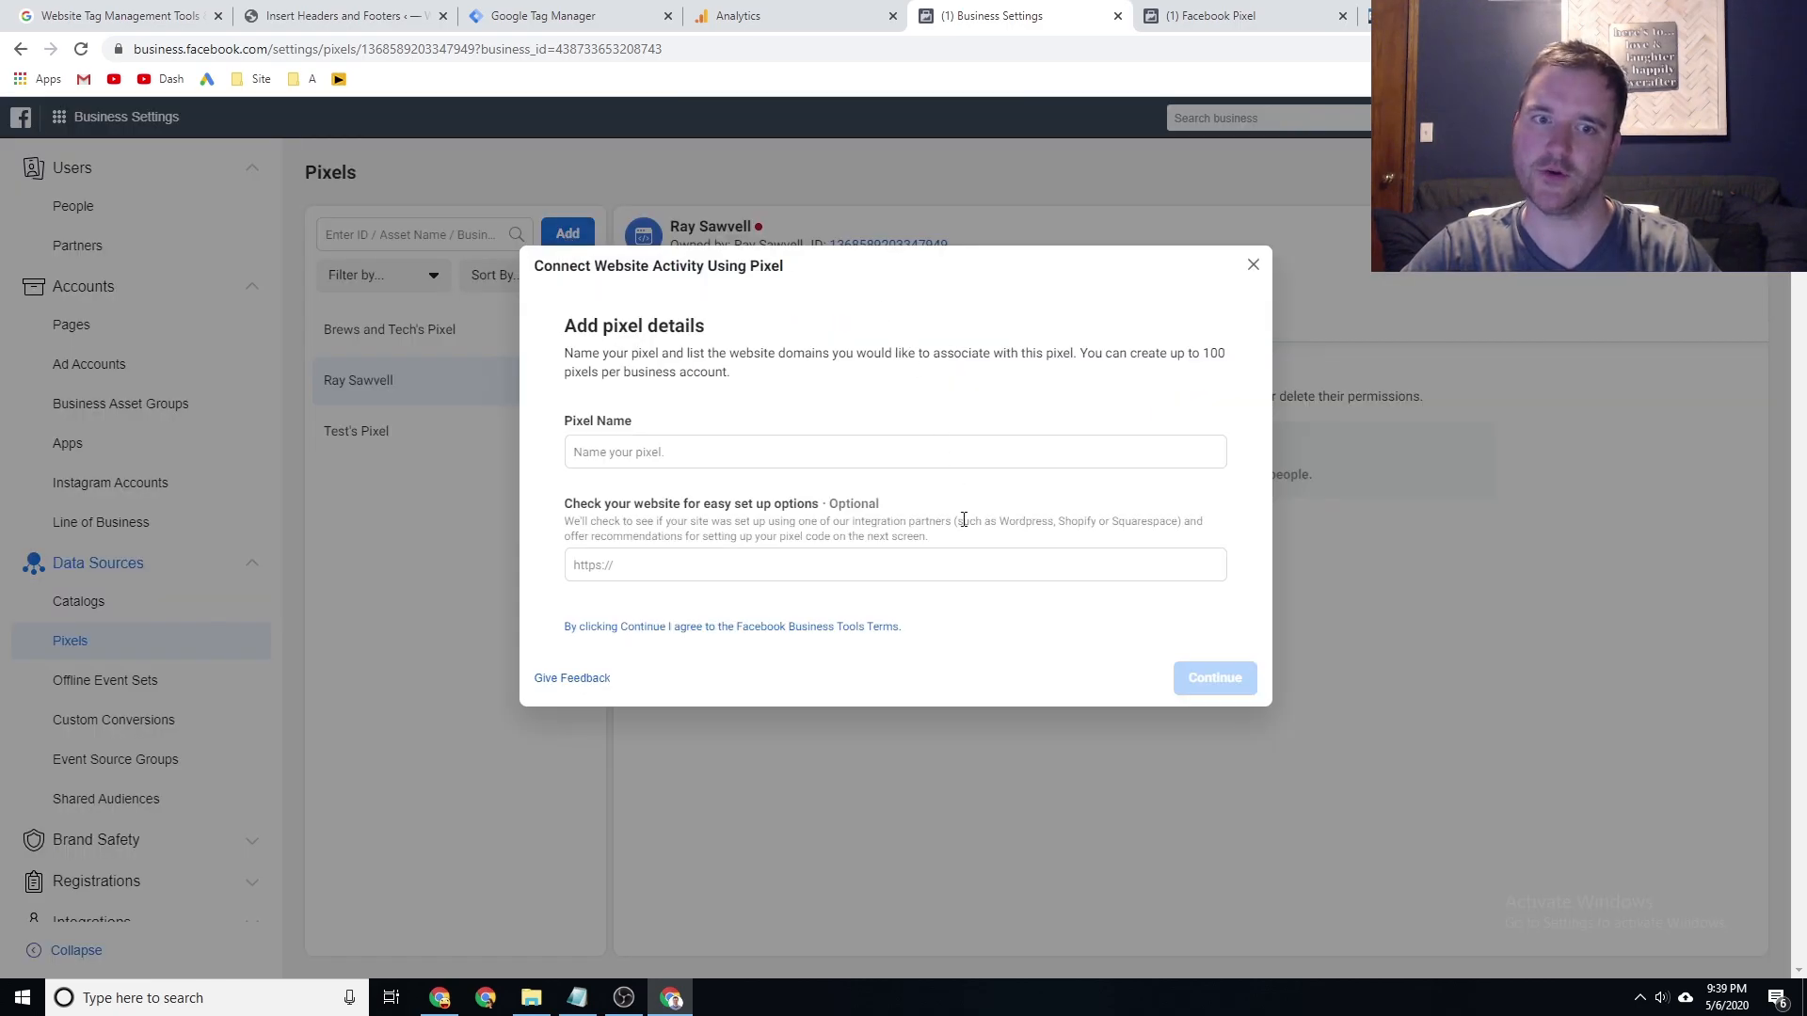
left_click(1253, 268)
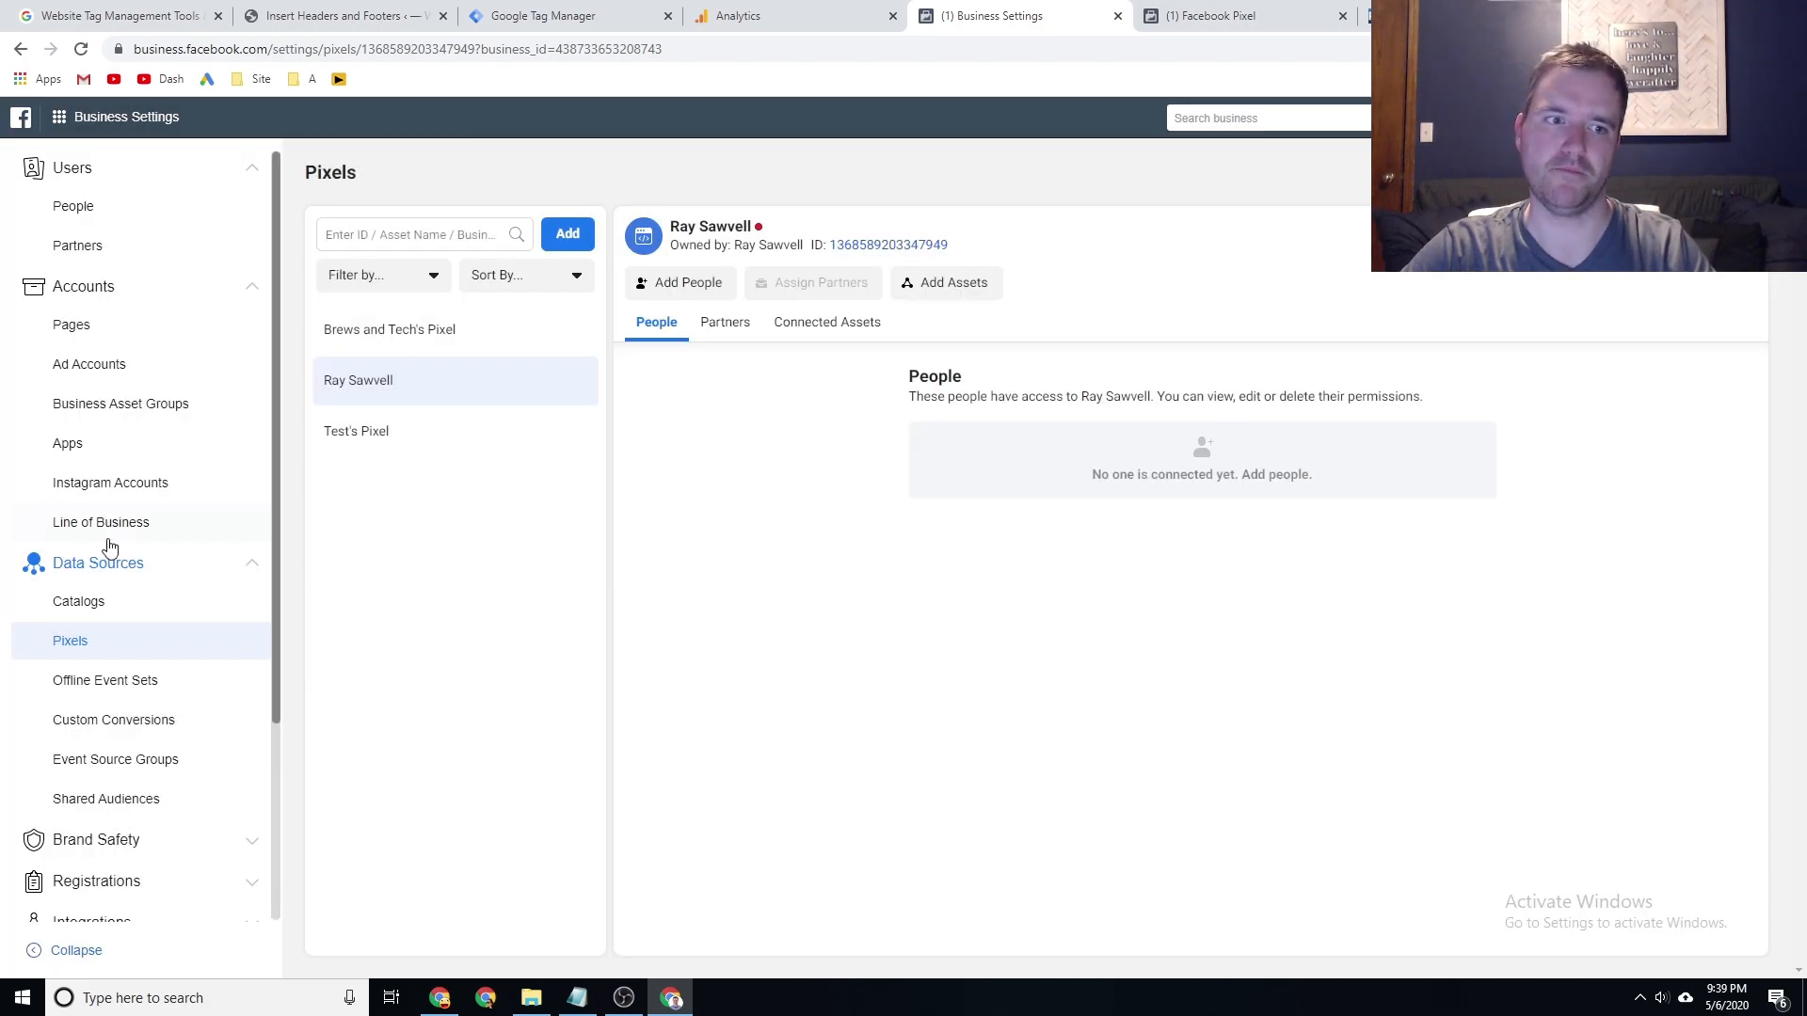
left_click(1248, 11)
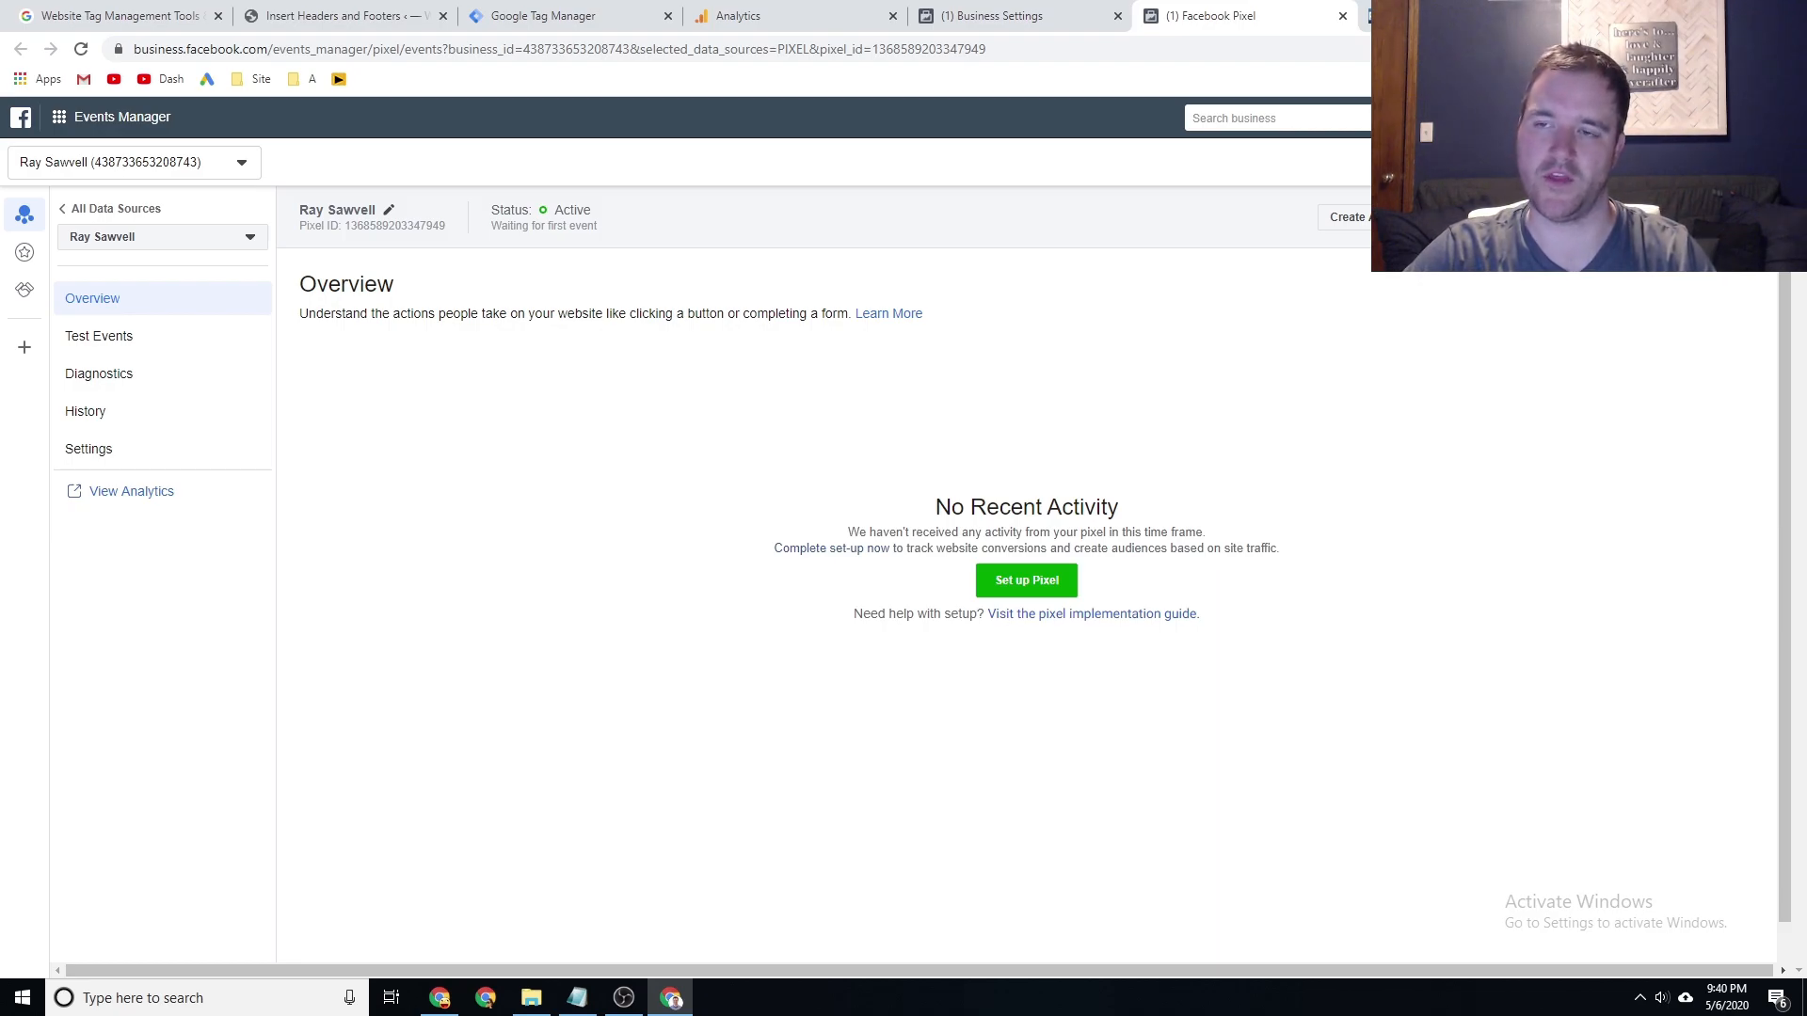
Start the pixel's setup with the option to manually add pixel code to the website, and copy the base code.
left_click(1724, 217)
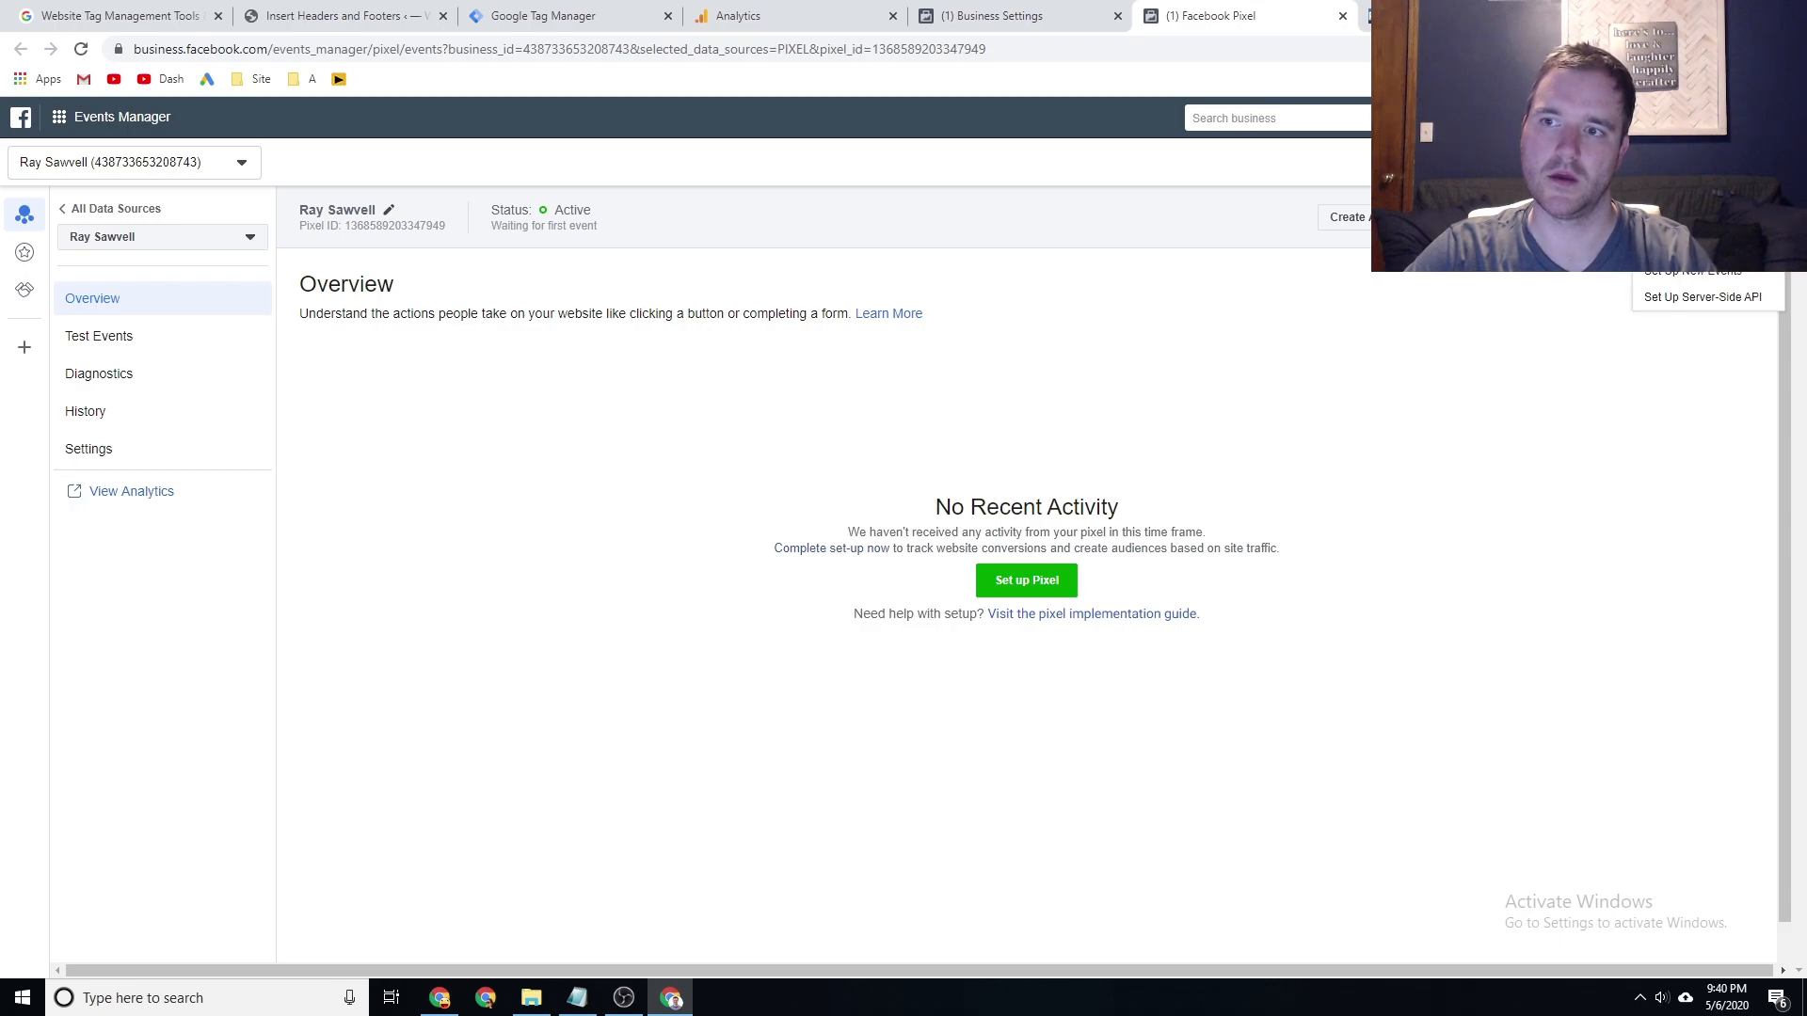
left_click(1694, 245)
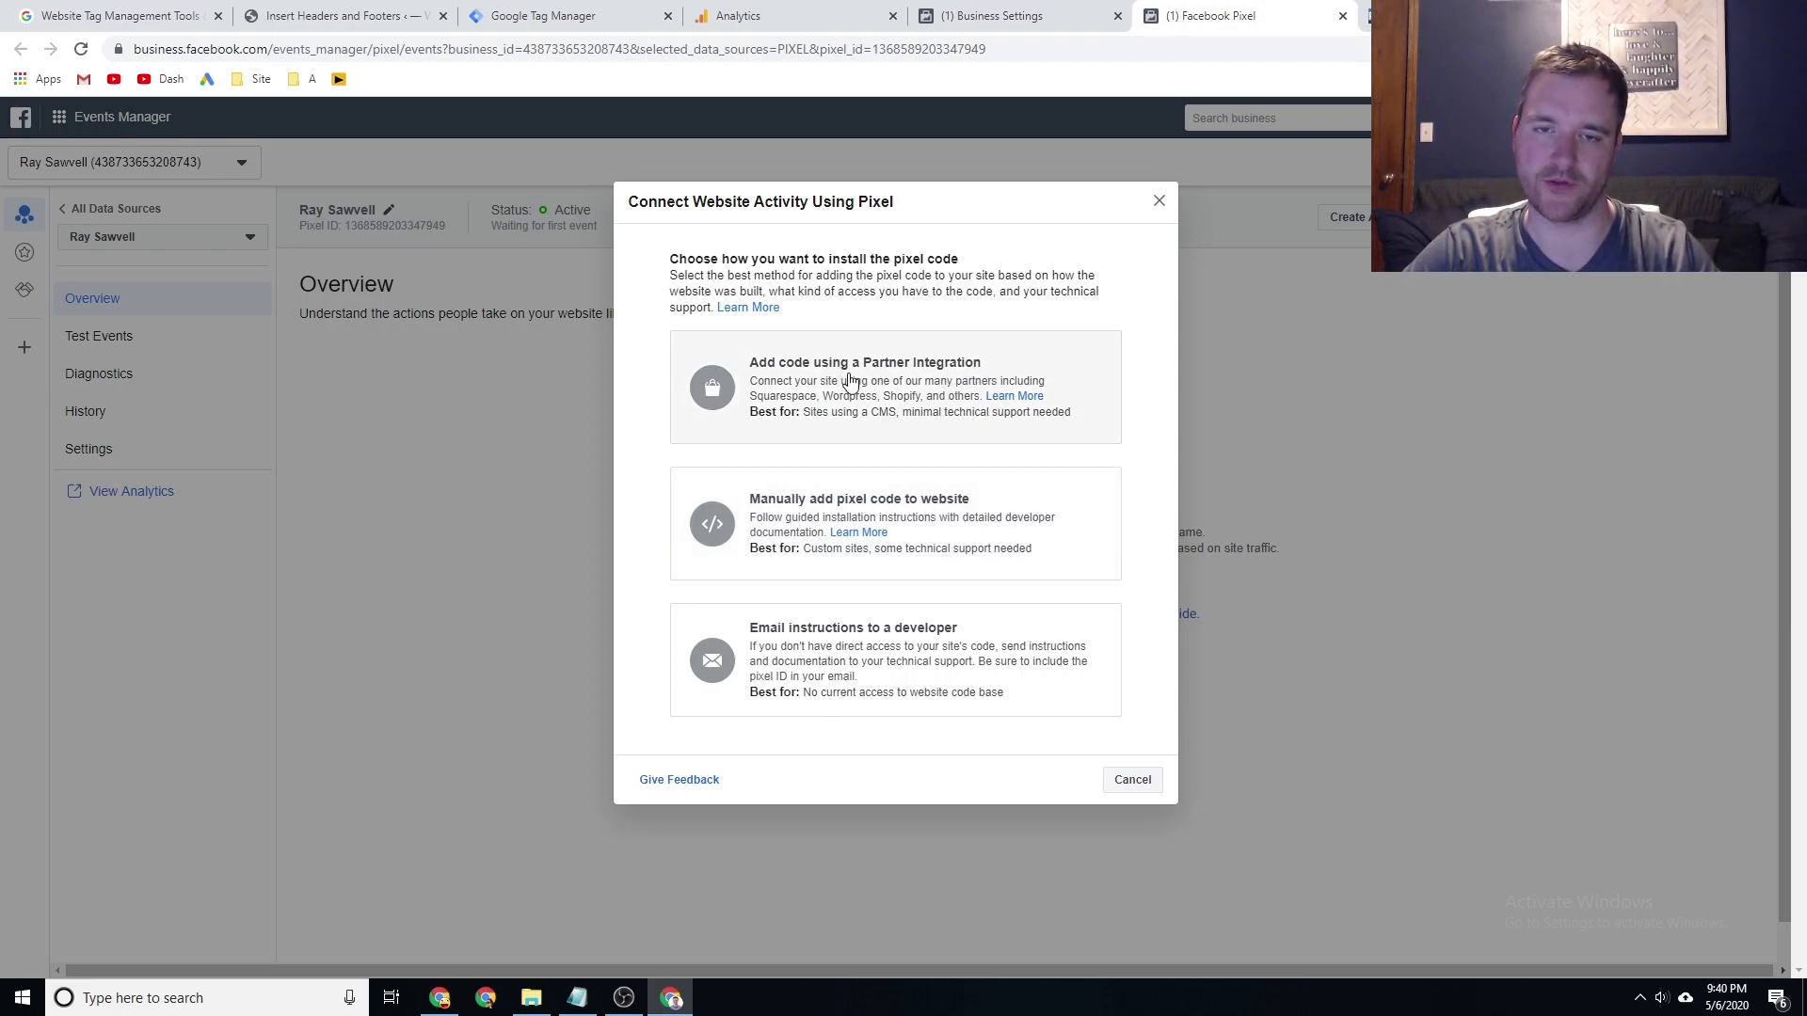
left_click(995, 521)
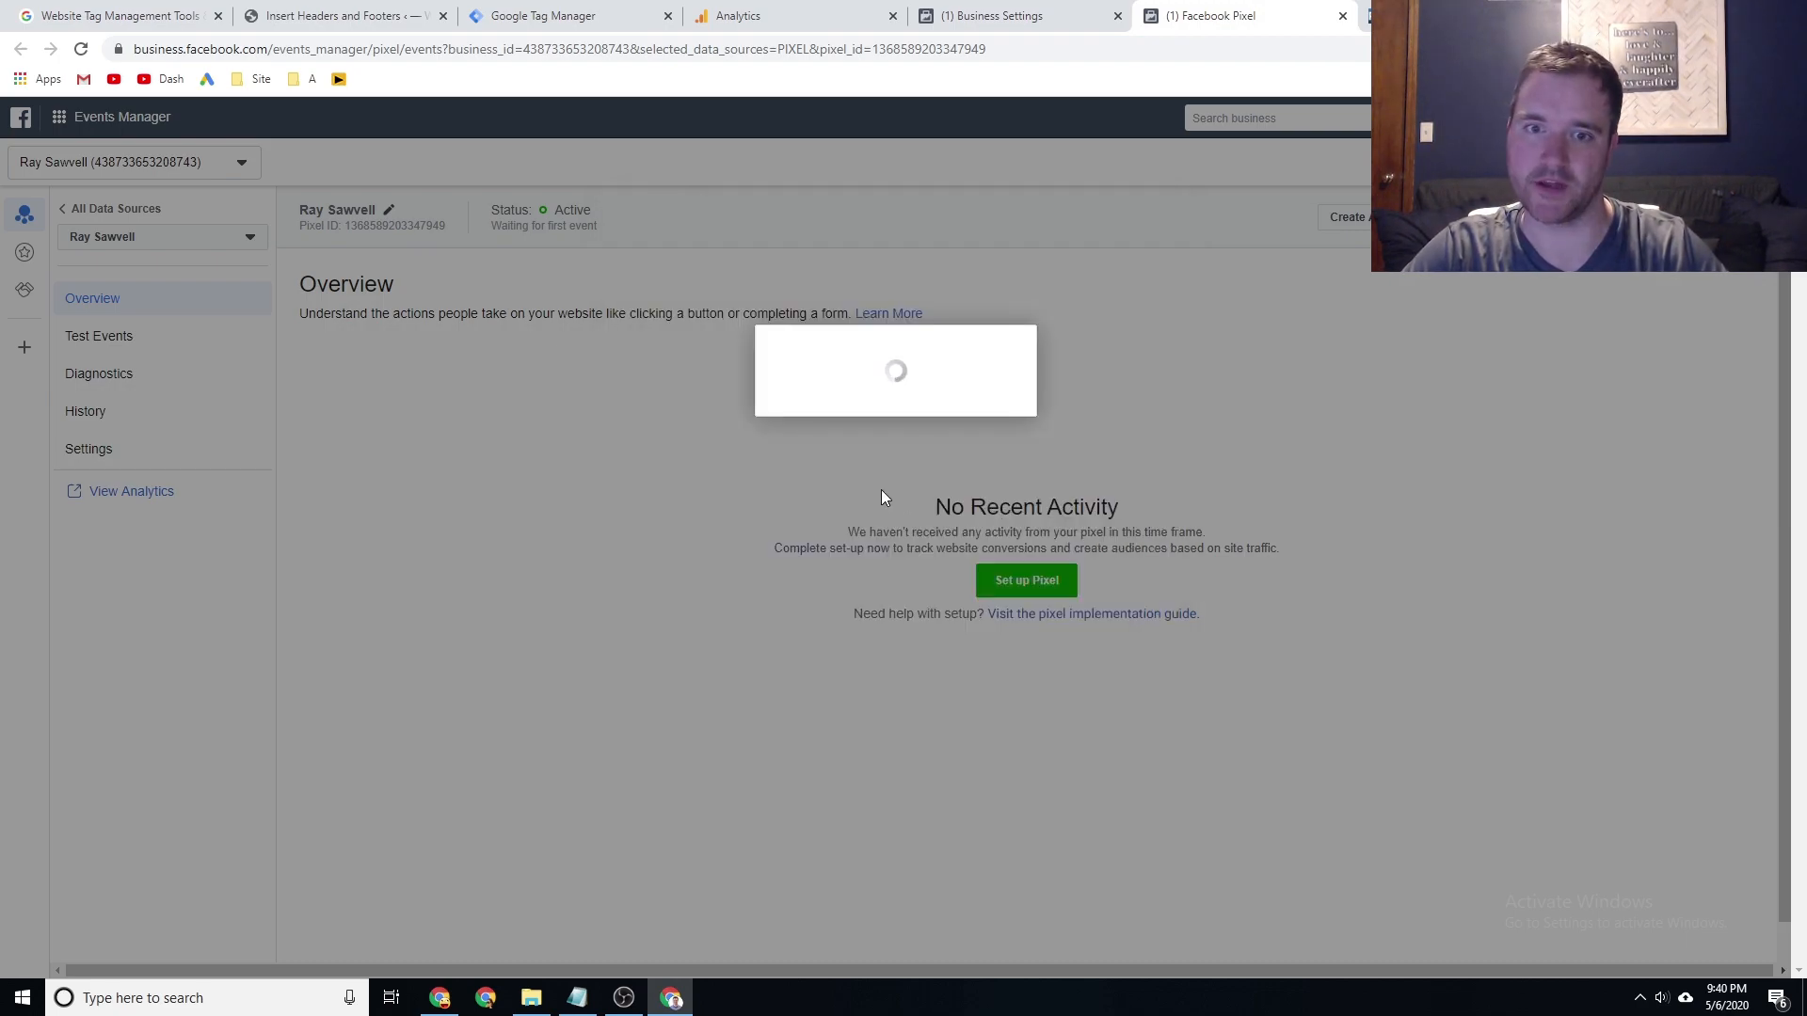
left_click(812, 541)
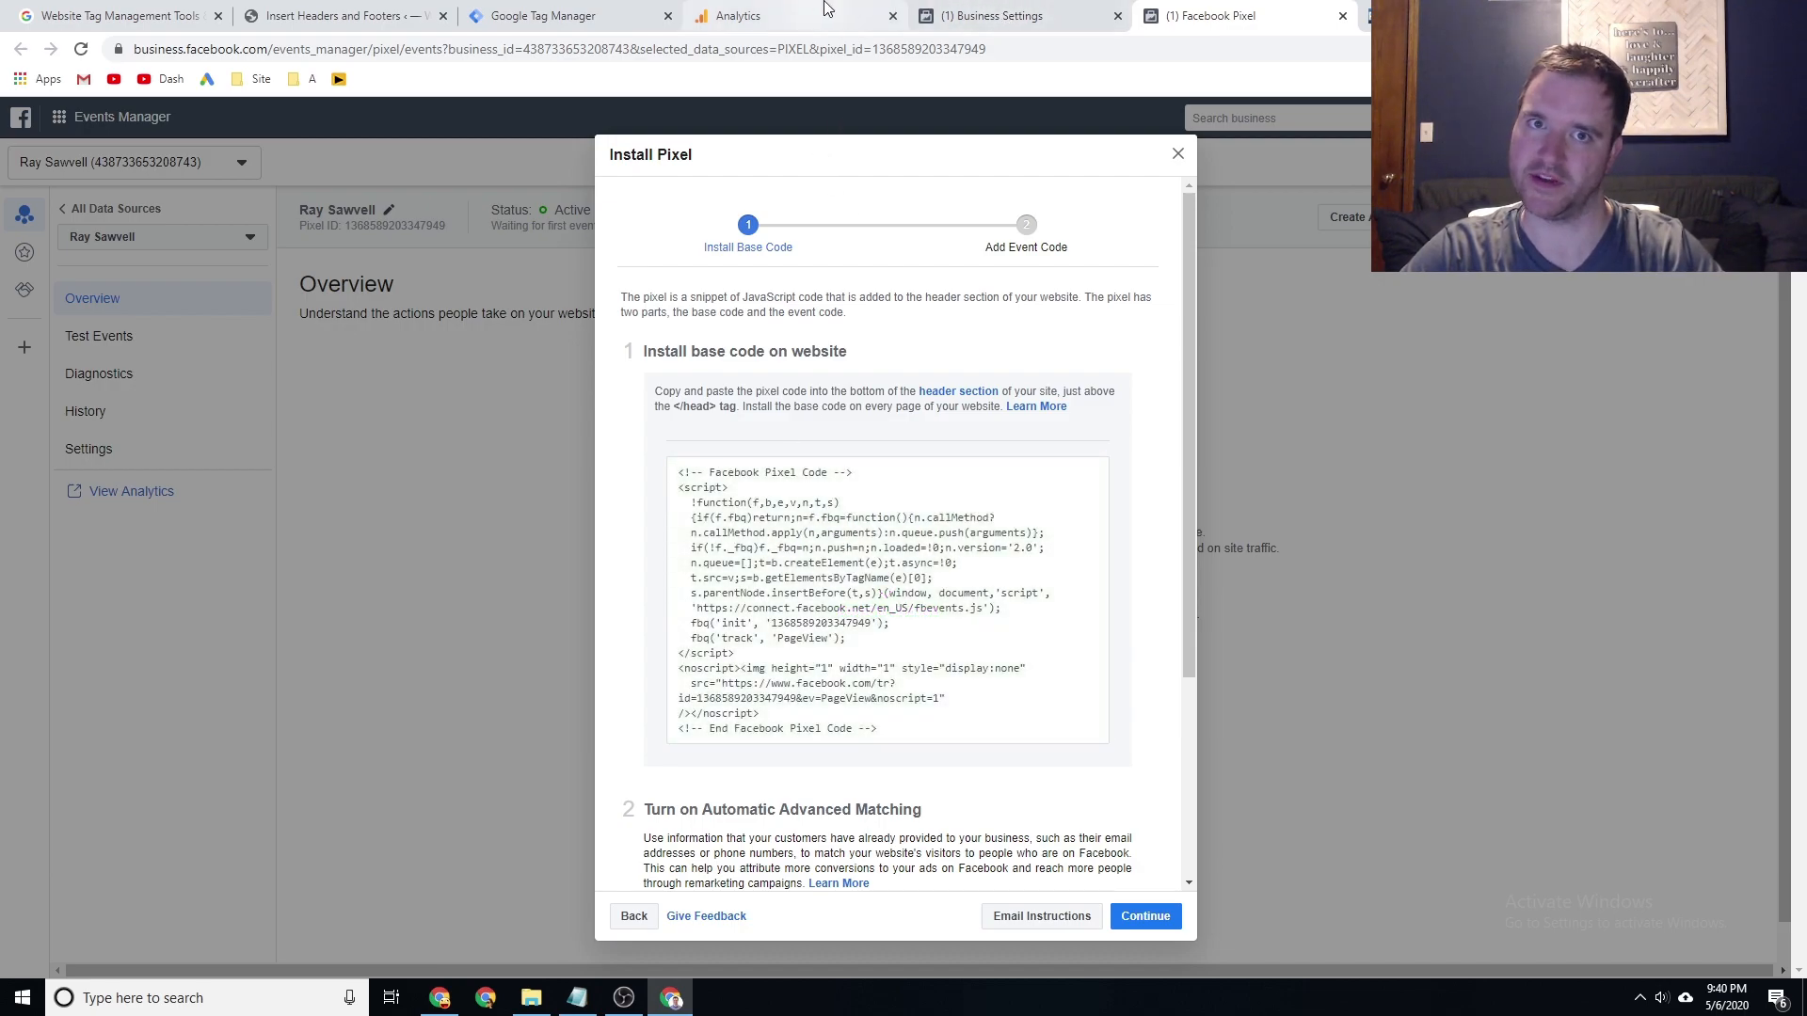
Switch to Google Tag Manager and create a new tag named "Facebook Pixel".
left_click(776, 8)
left_click(569, 8)
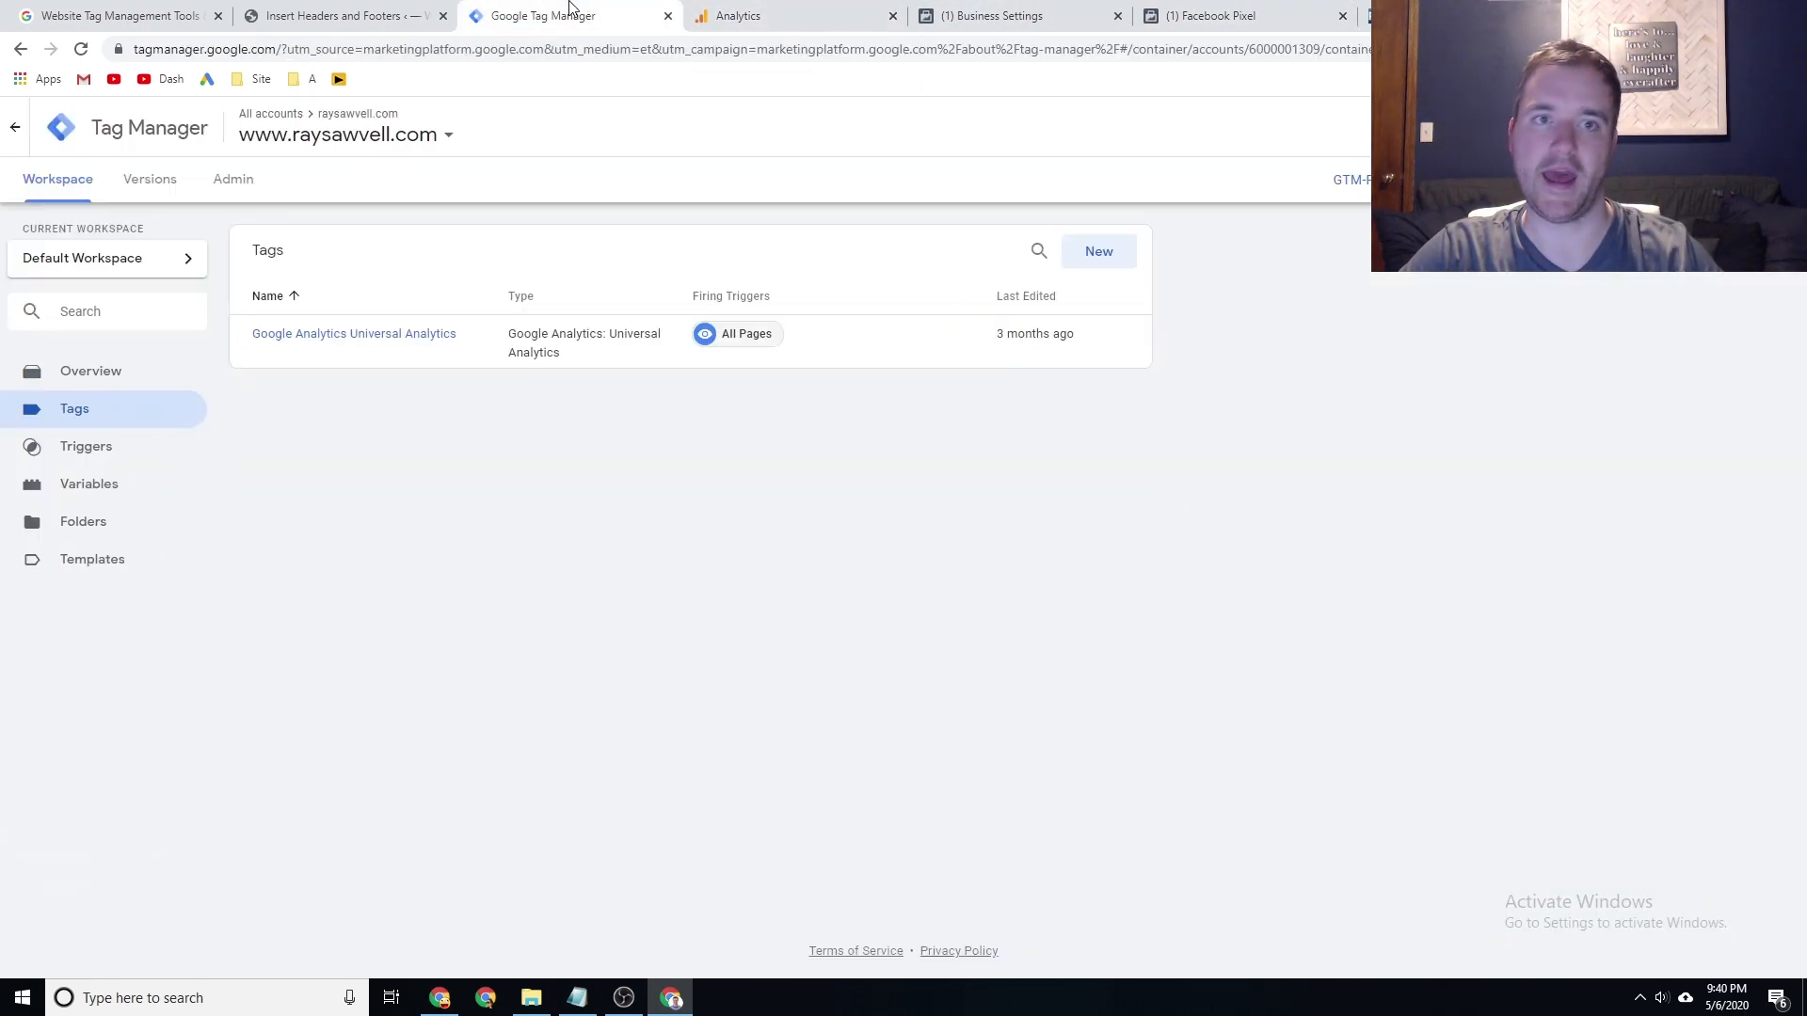
left_click(1102, 252)
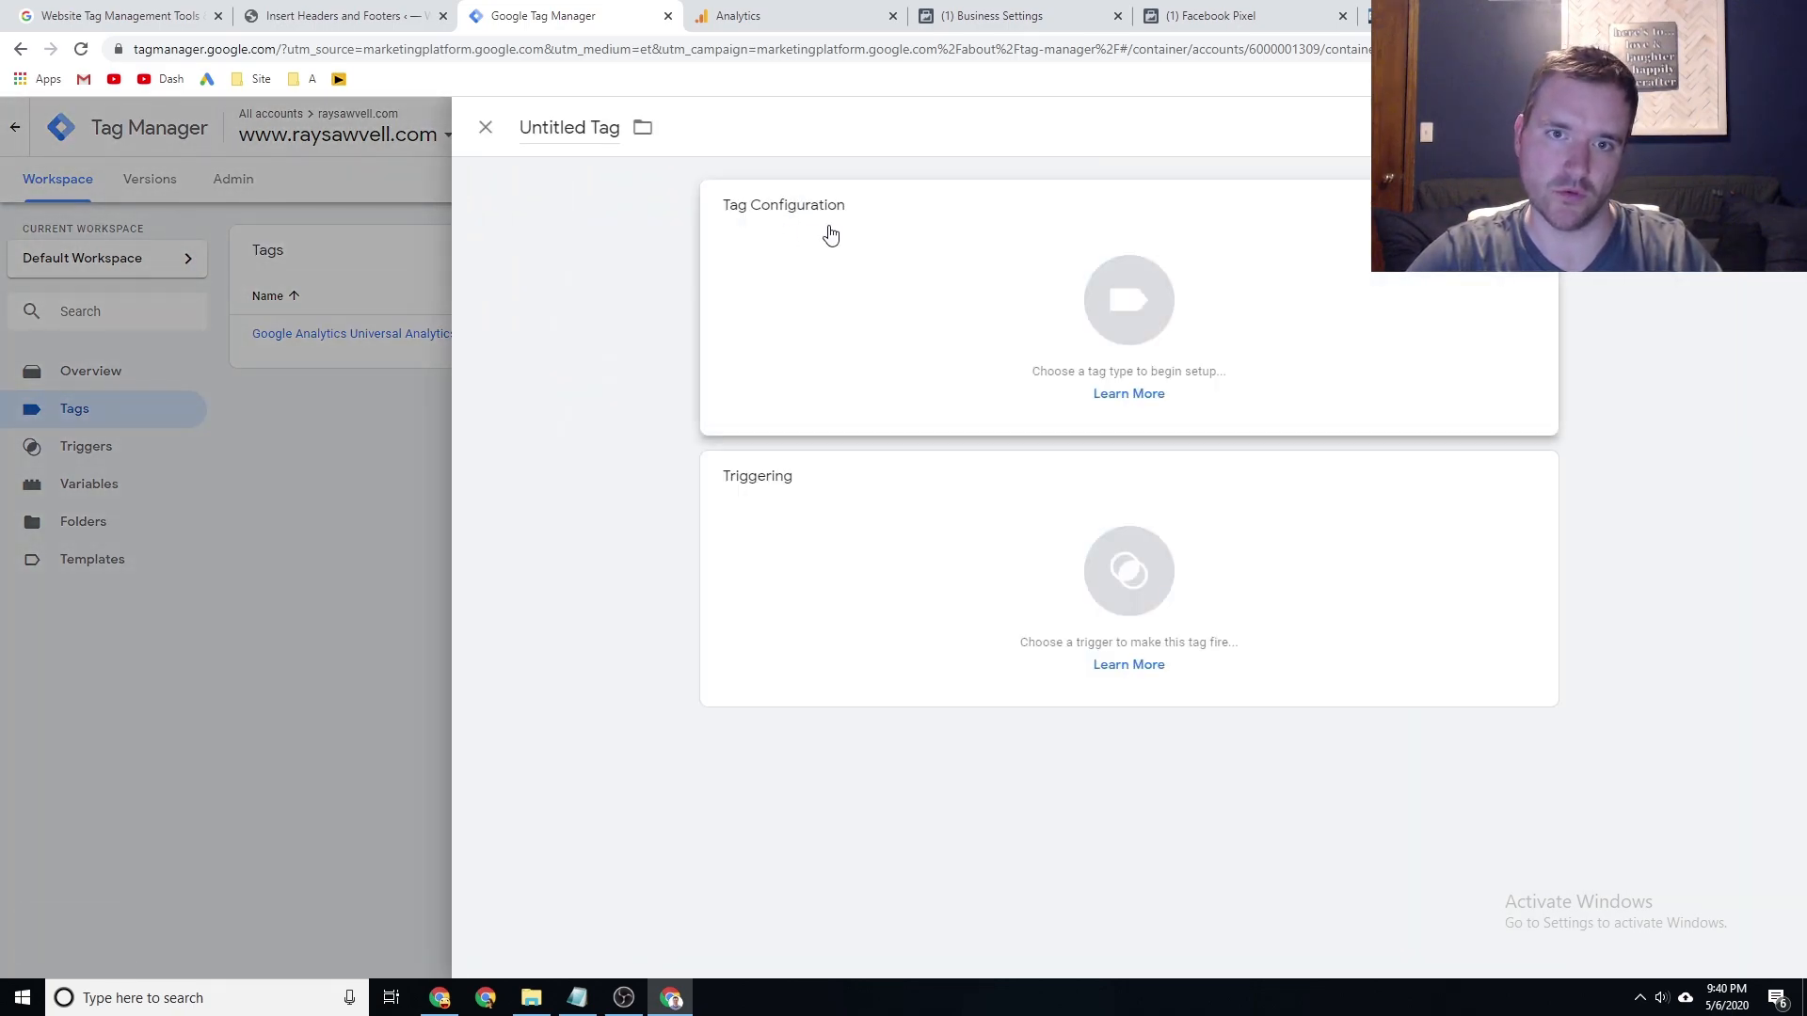
left_click(575, 126)
type("Facebook P")
key("BackSpace")
type("Pixel")
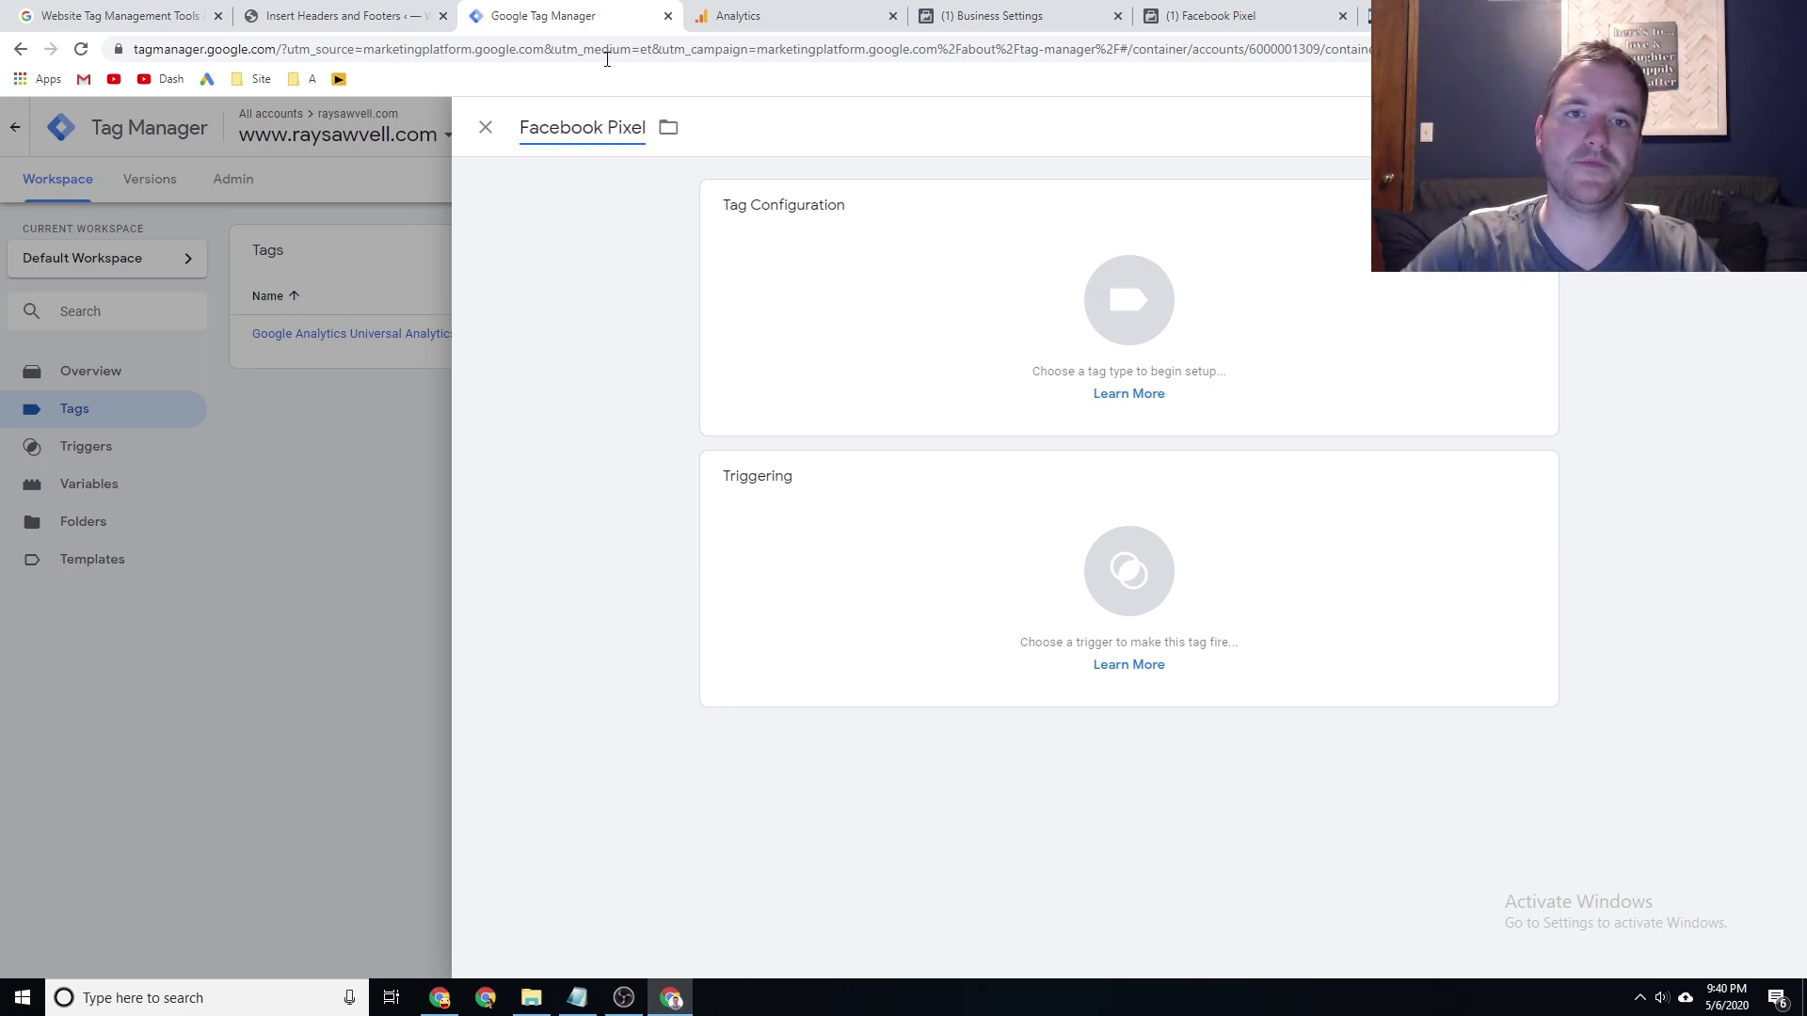
Set the tag type to Custom HTML and paste the copied Facebook pixel base code into its HTML.
left_click(889, 293)
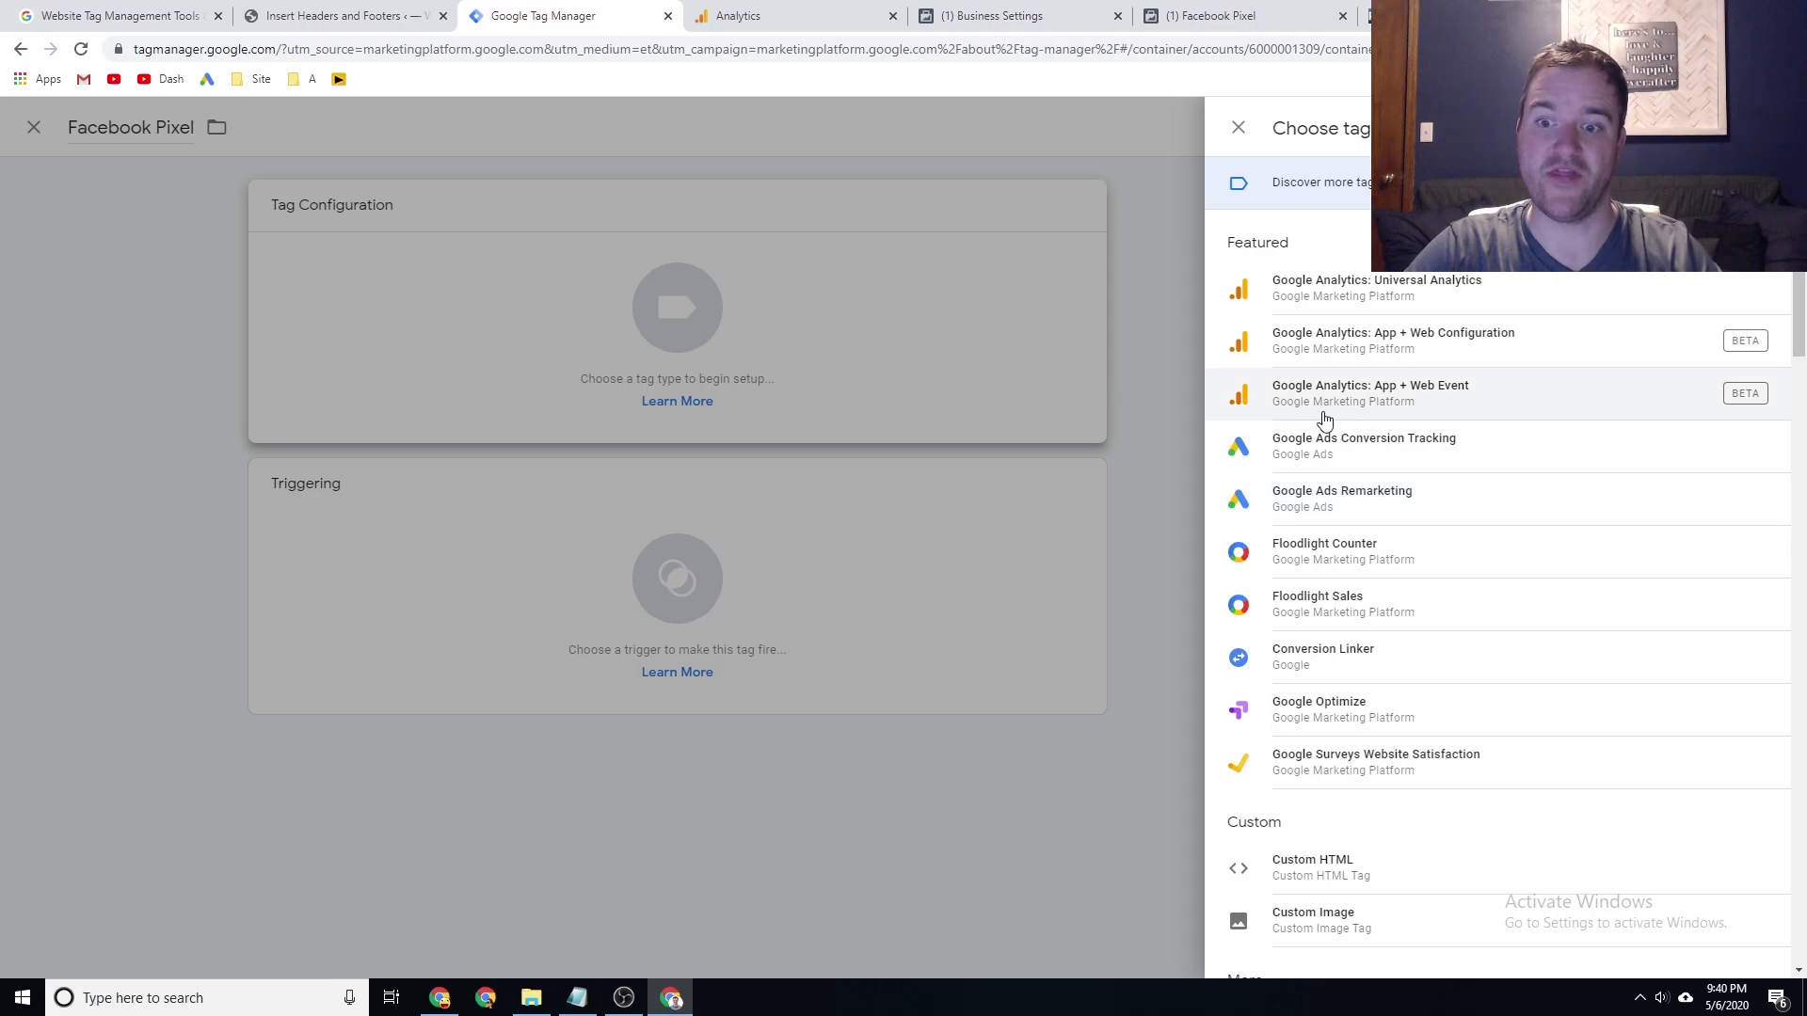
scroll(1578, 568, "down", 9)
scroll(1355, 652, "up", 8)
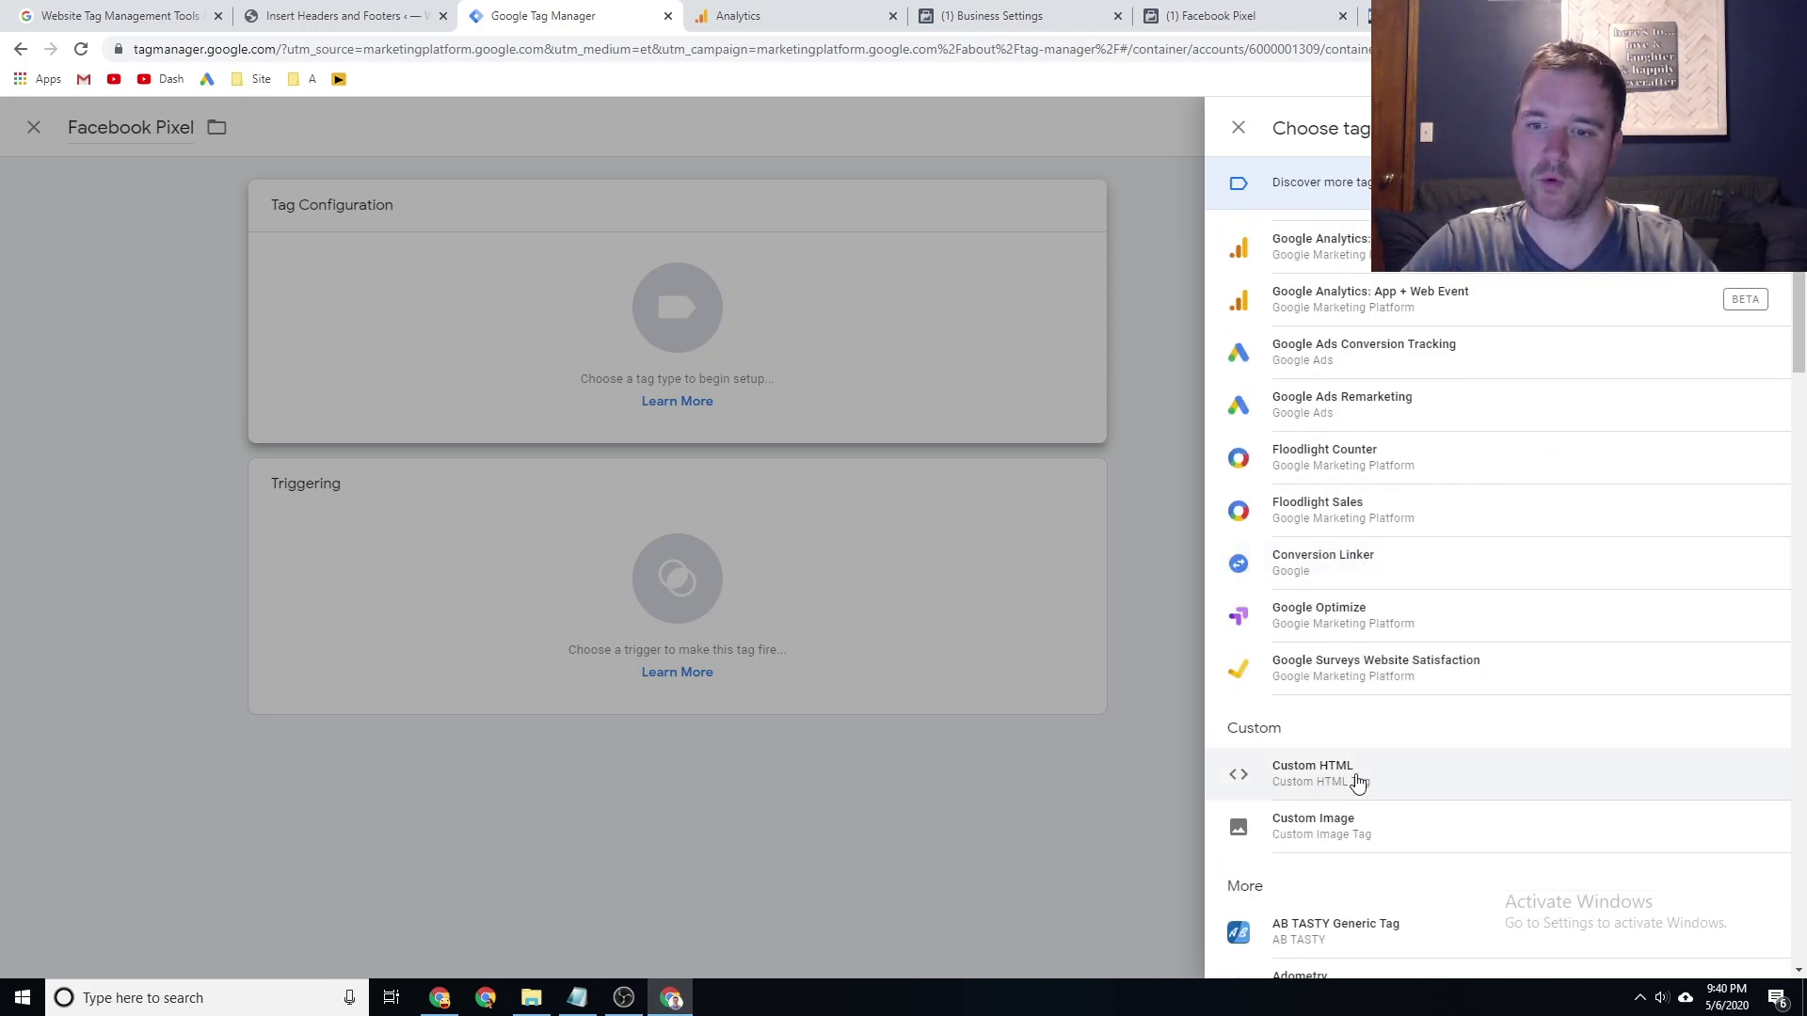
left_click(1325, 787)
left_click(867, 440)
key("ctrl+v")
left_click(1159, 17)
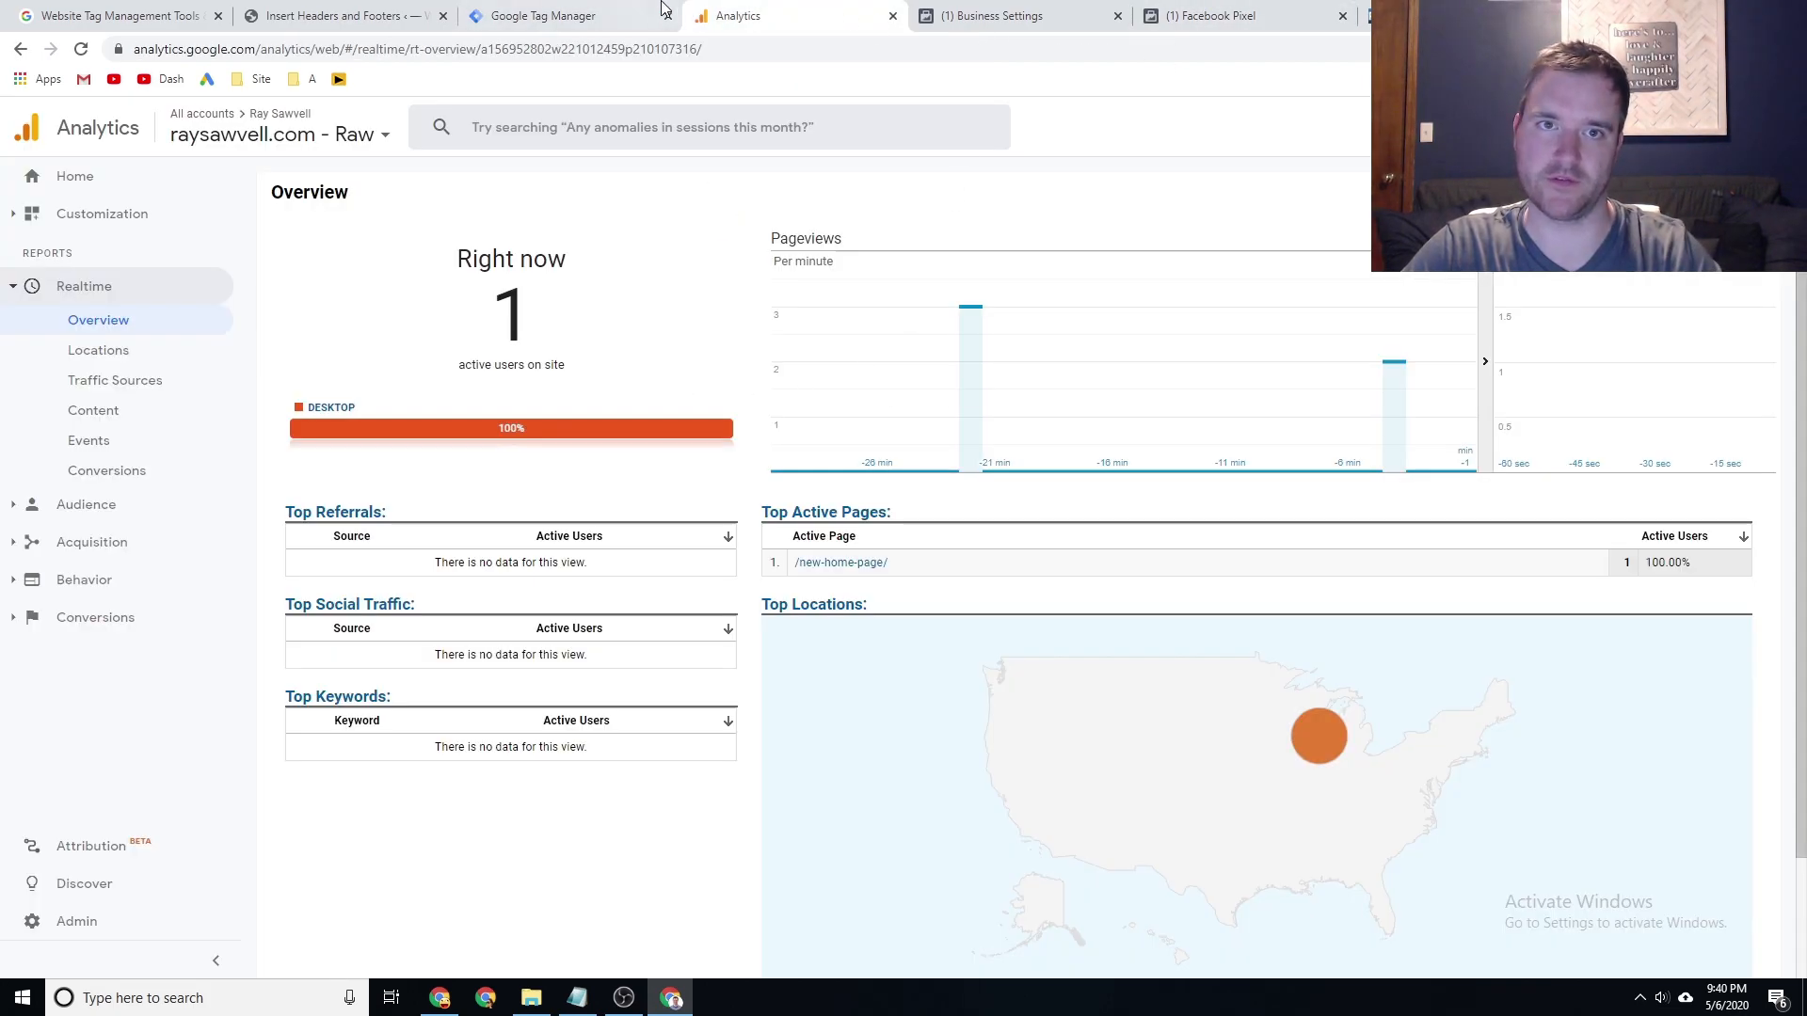
left_click(480, 17)
scroll(837, 527, "down", 1)
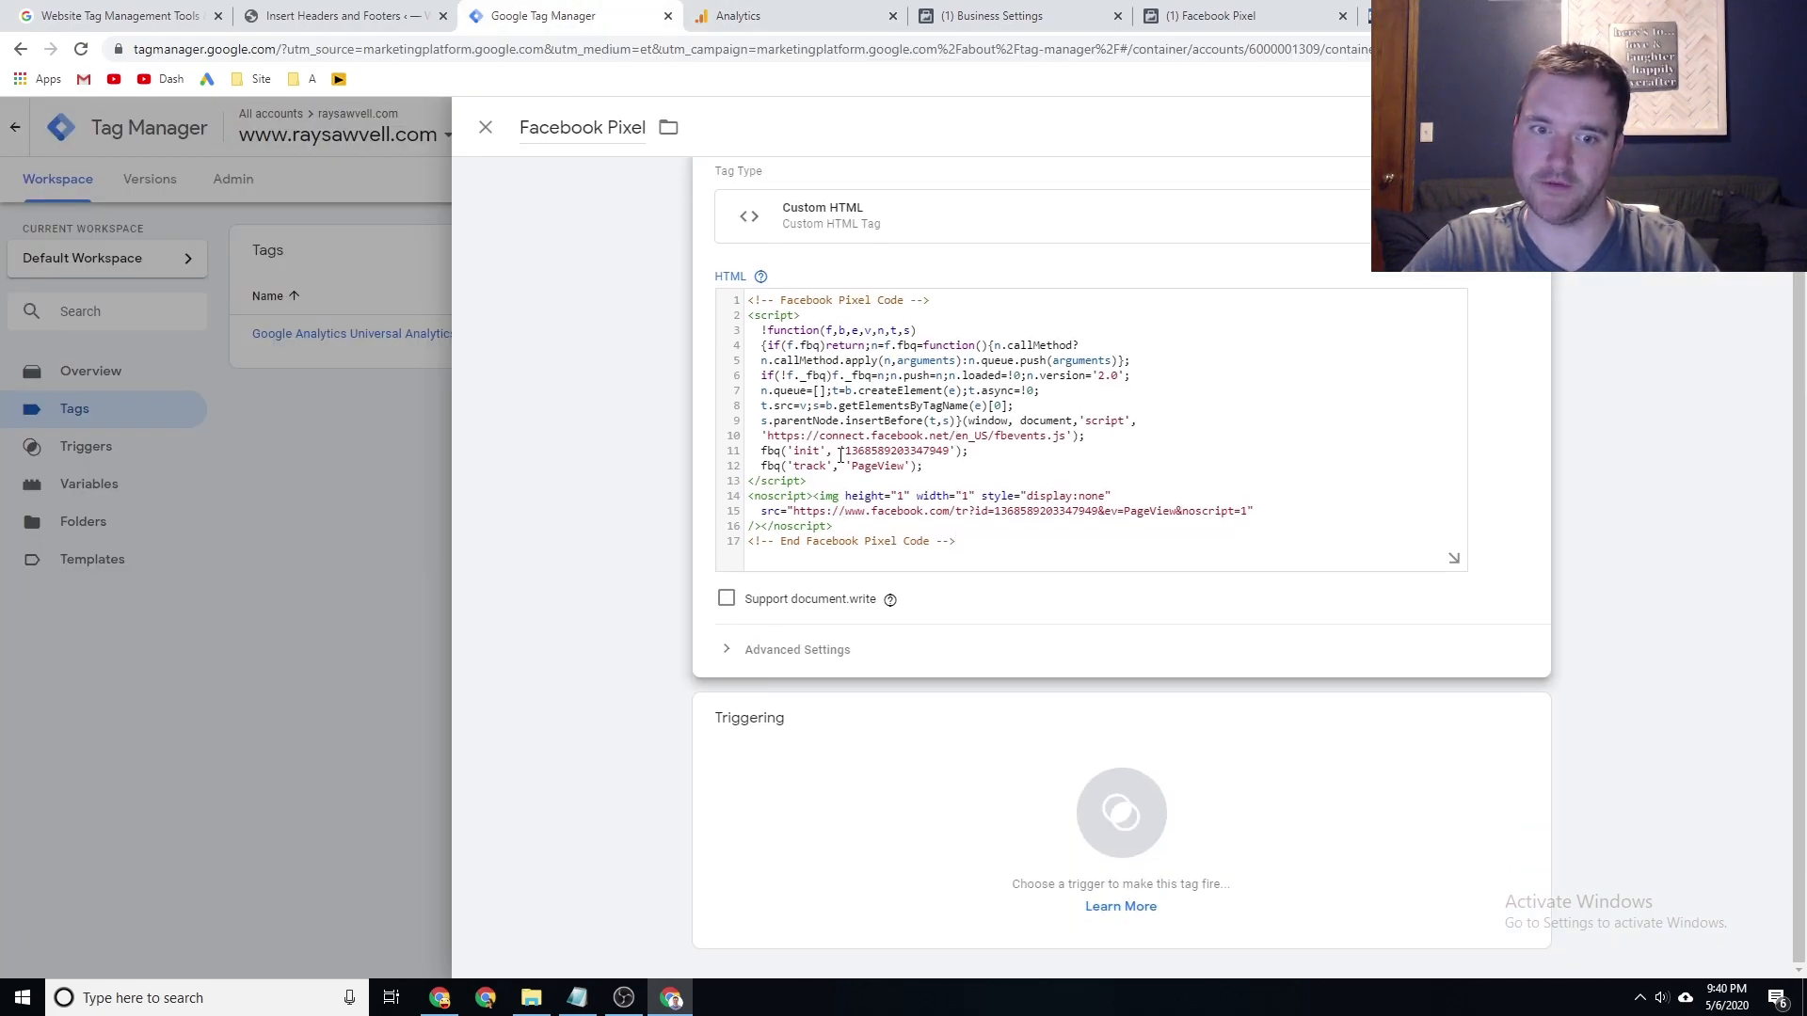
Add the All Pages trigger to the Facebook Pixel tag and save the tag.
left_click(796, 753)
left_click(573, 218)
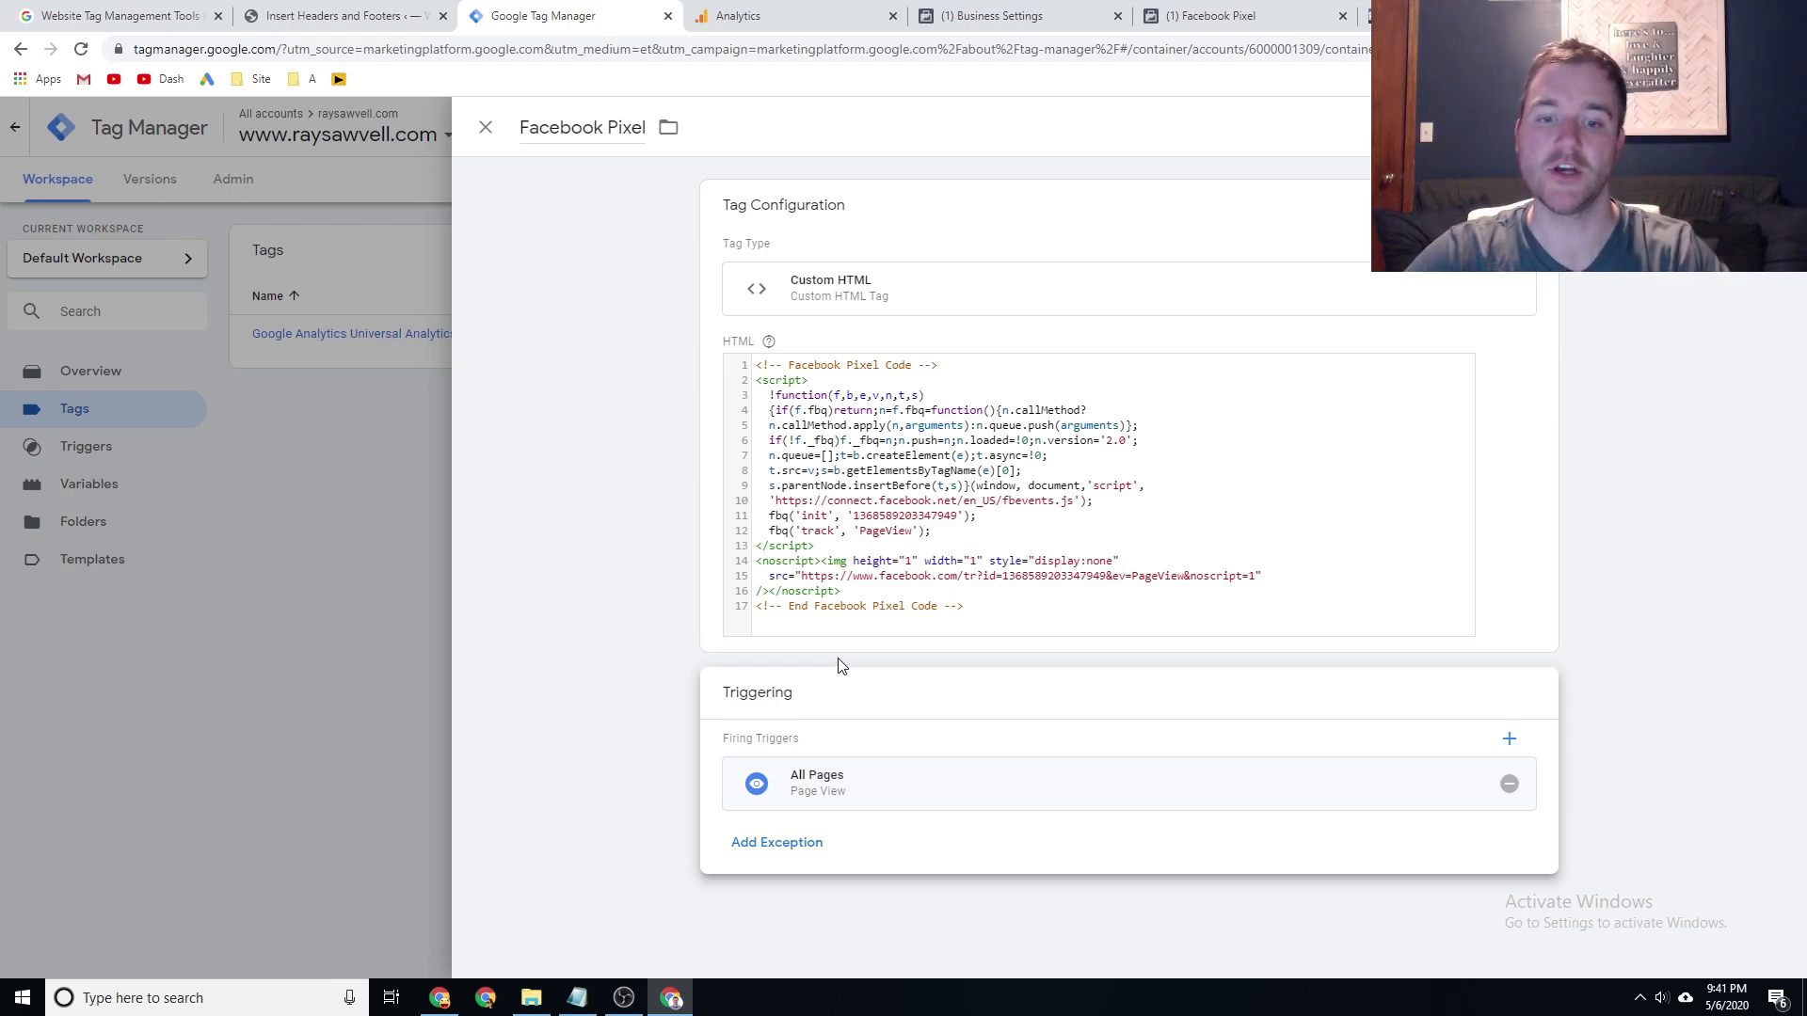
left_click(1752, 128)
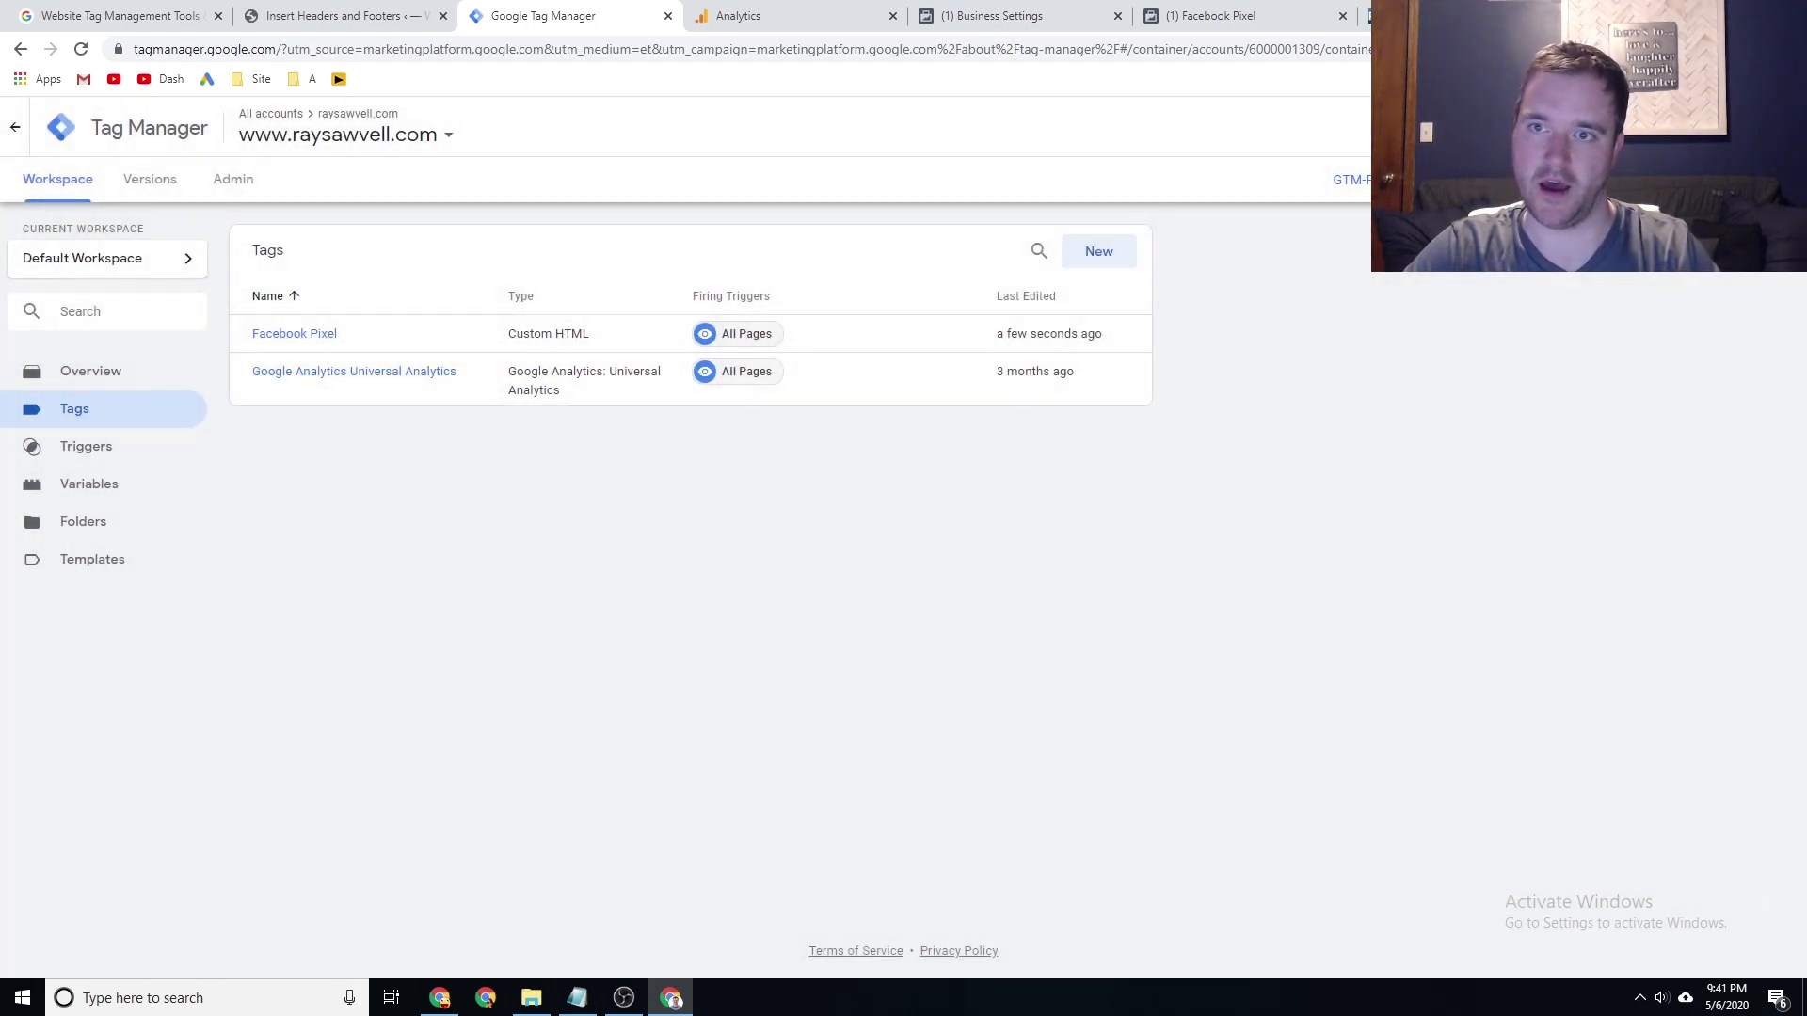
Submit the workspace changes and publish them as a version named "Facebook Pixel - Posted".
left_click(1744, 180)
left_click(793, 347)
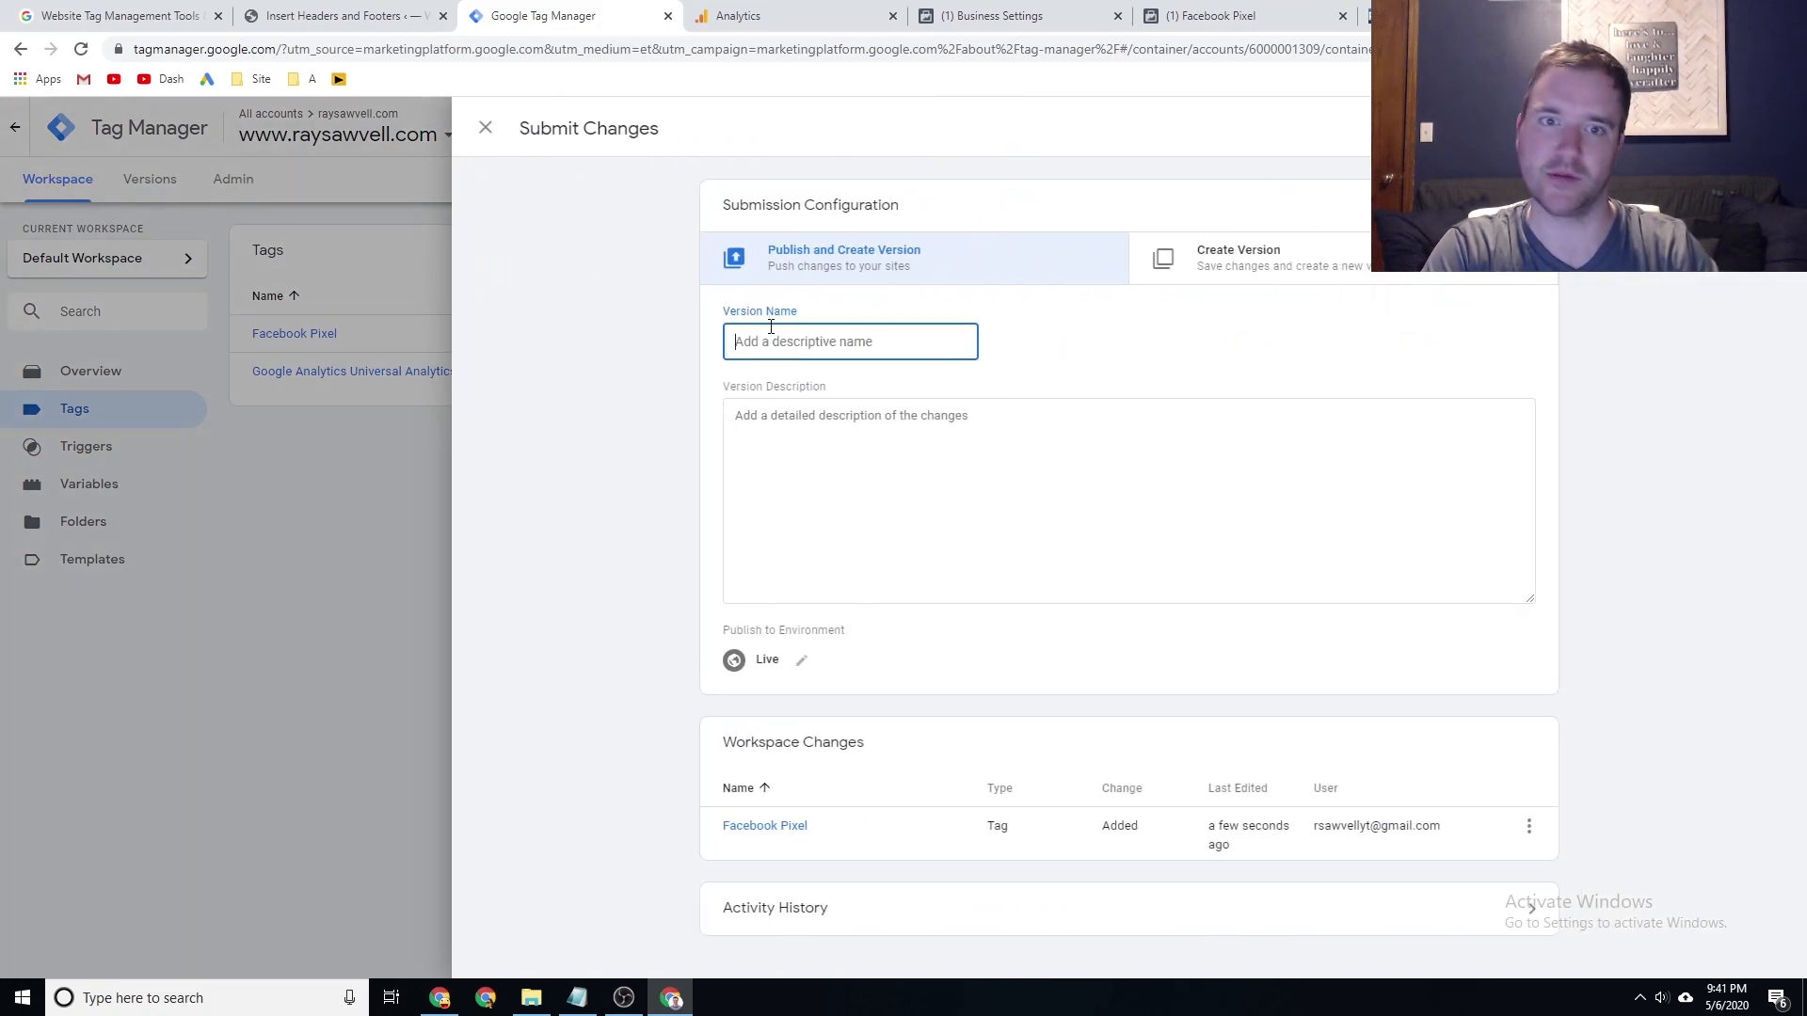
type("Facebook")
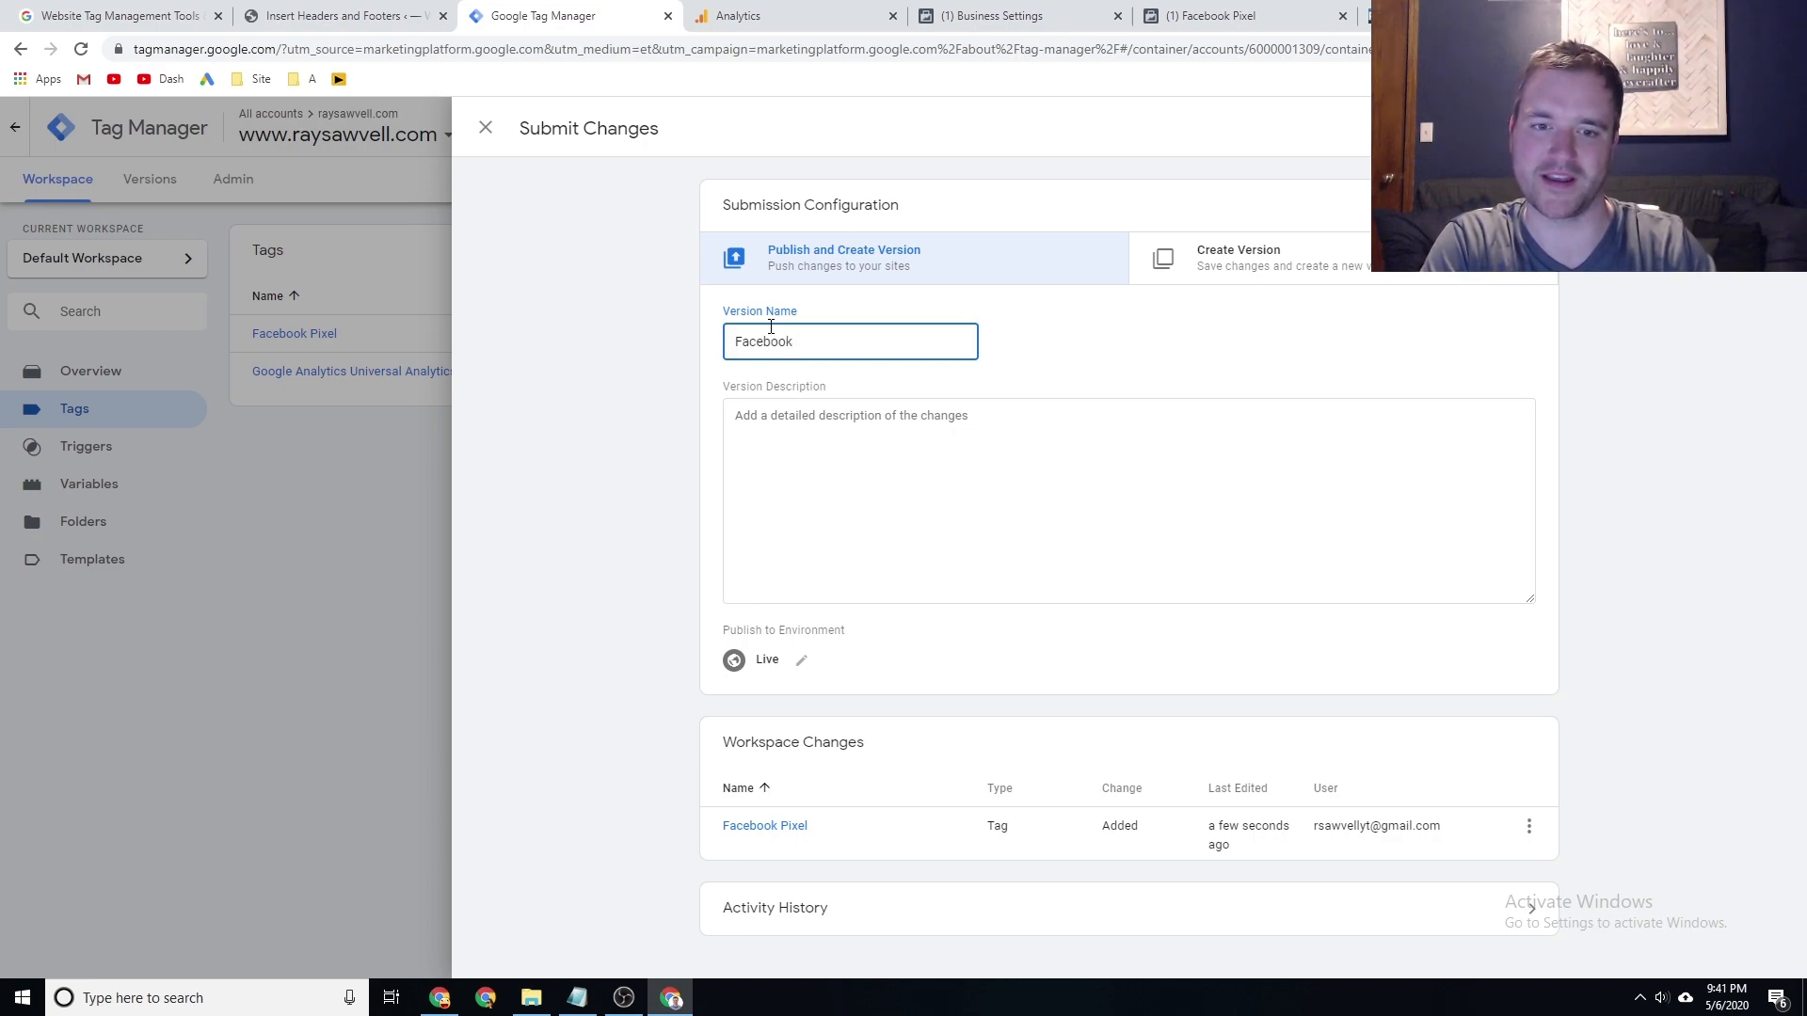
type("Pixel - Posted")
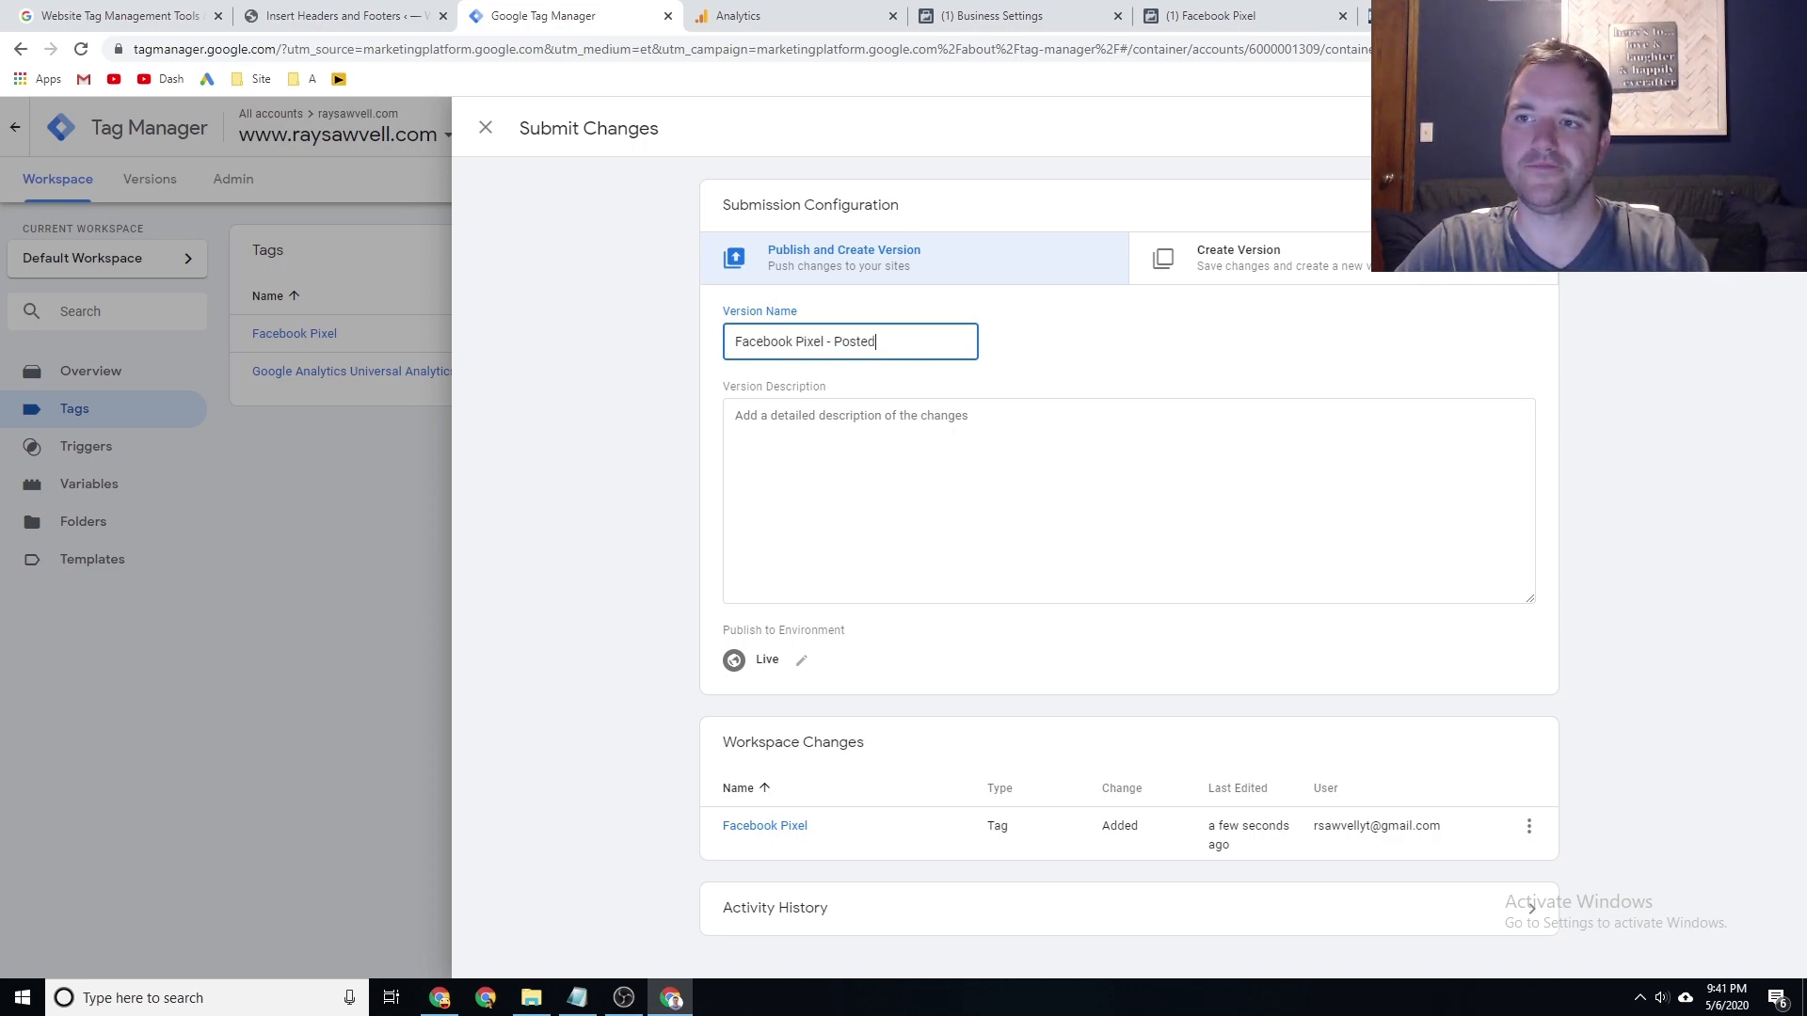
left_click(1753, 128)
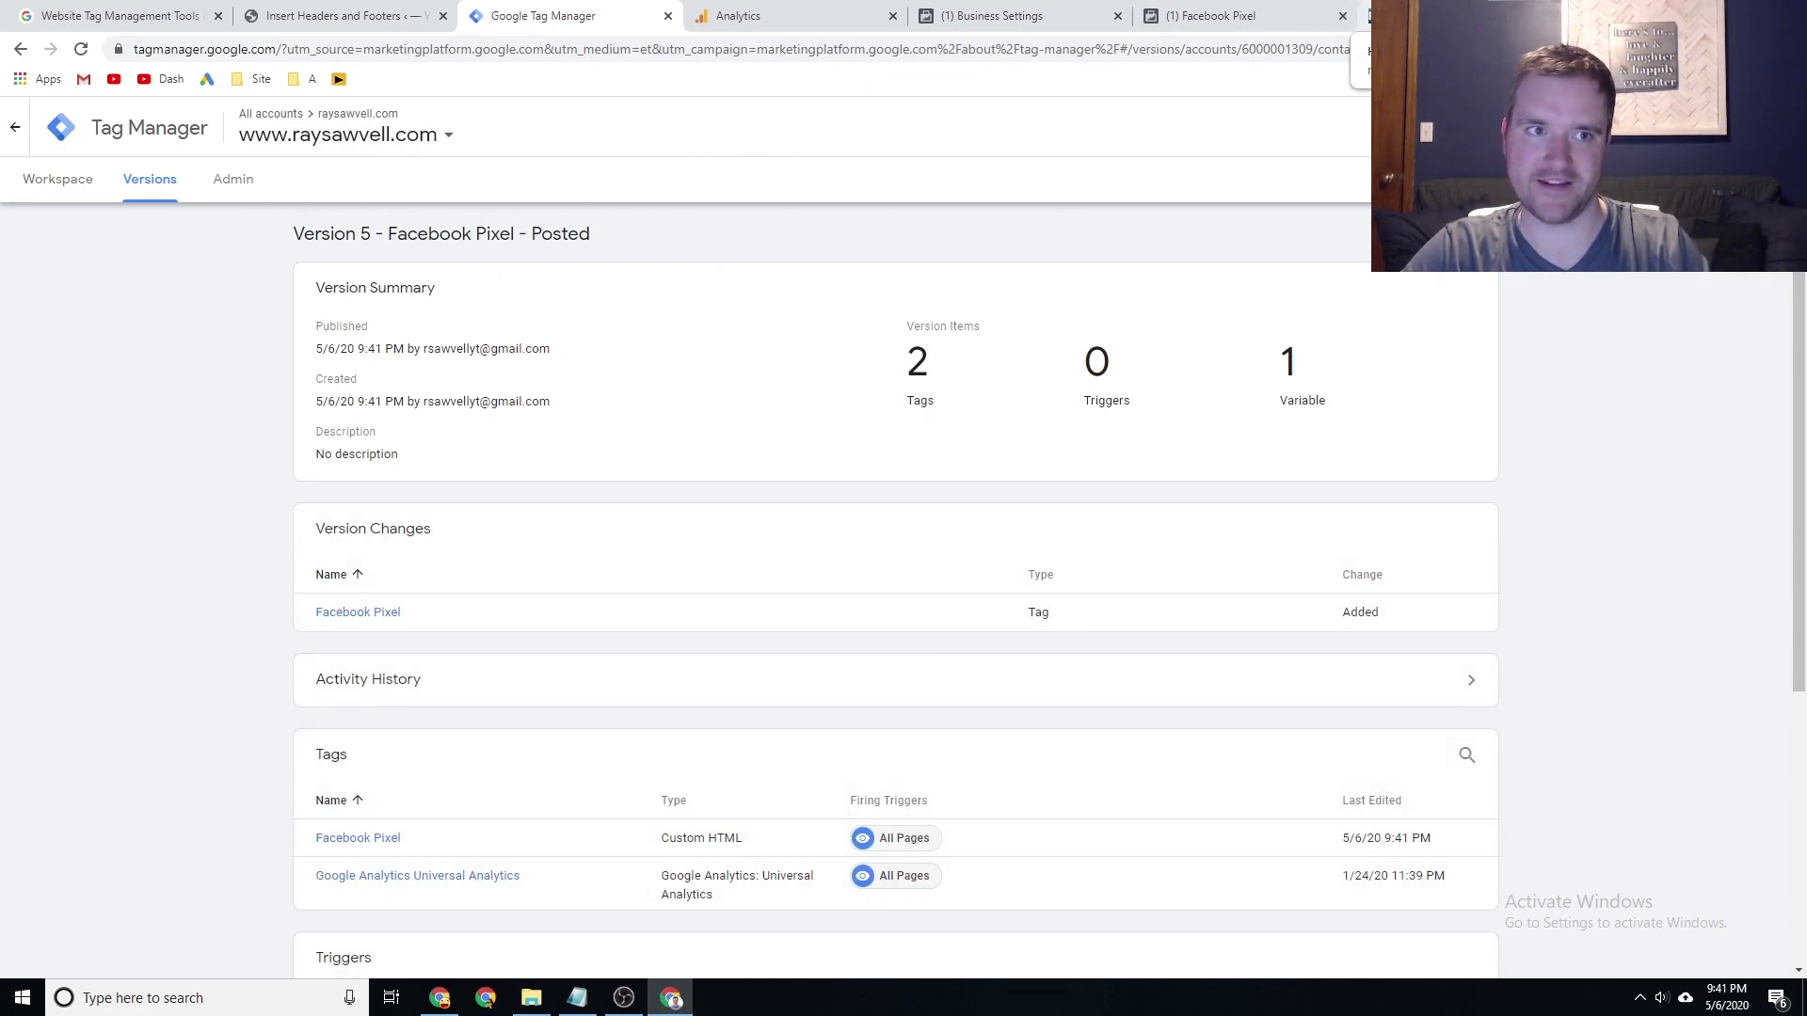
Reload the website's home page and check with the browser extensions whether the Facebook pixel fires on it.
left_click(1440, 16)
key("F5")
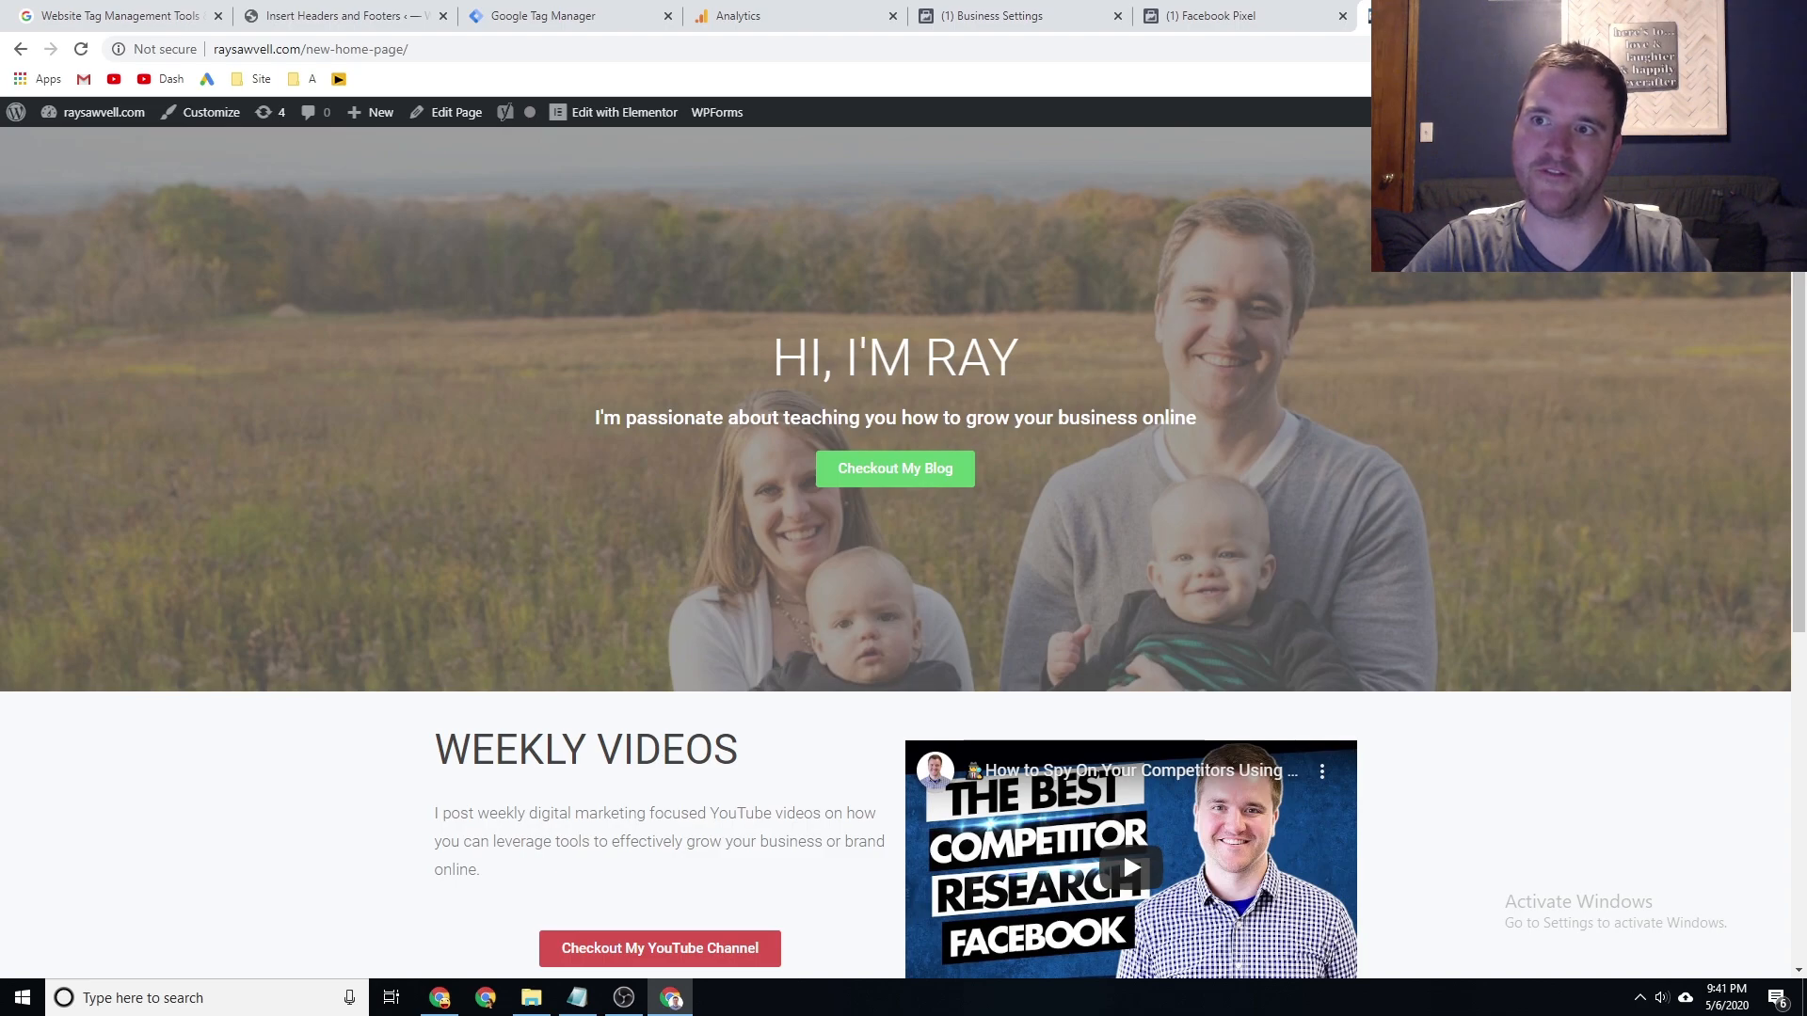
left_click(1618, 49)
left_click(1790, 49)
left_click(1790, 49)
key("F5")
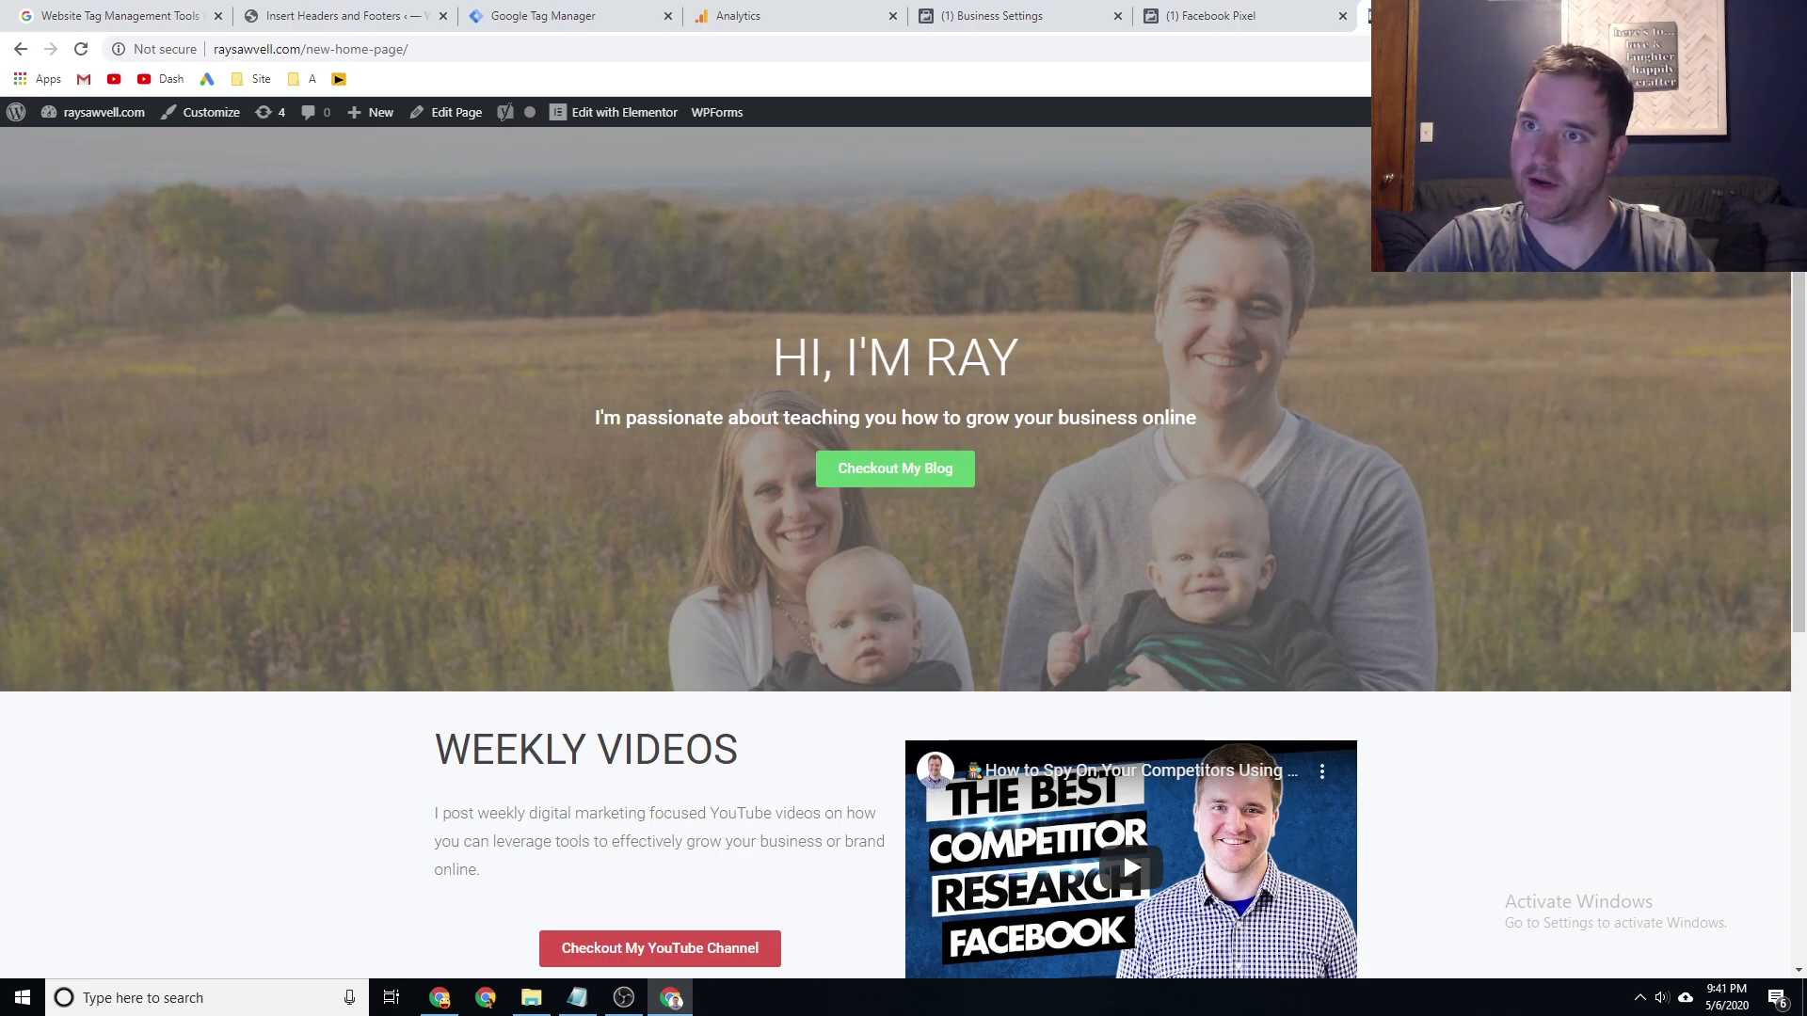
left_click(1713, 49)
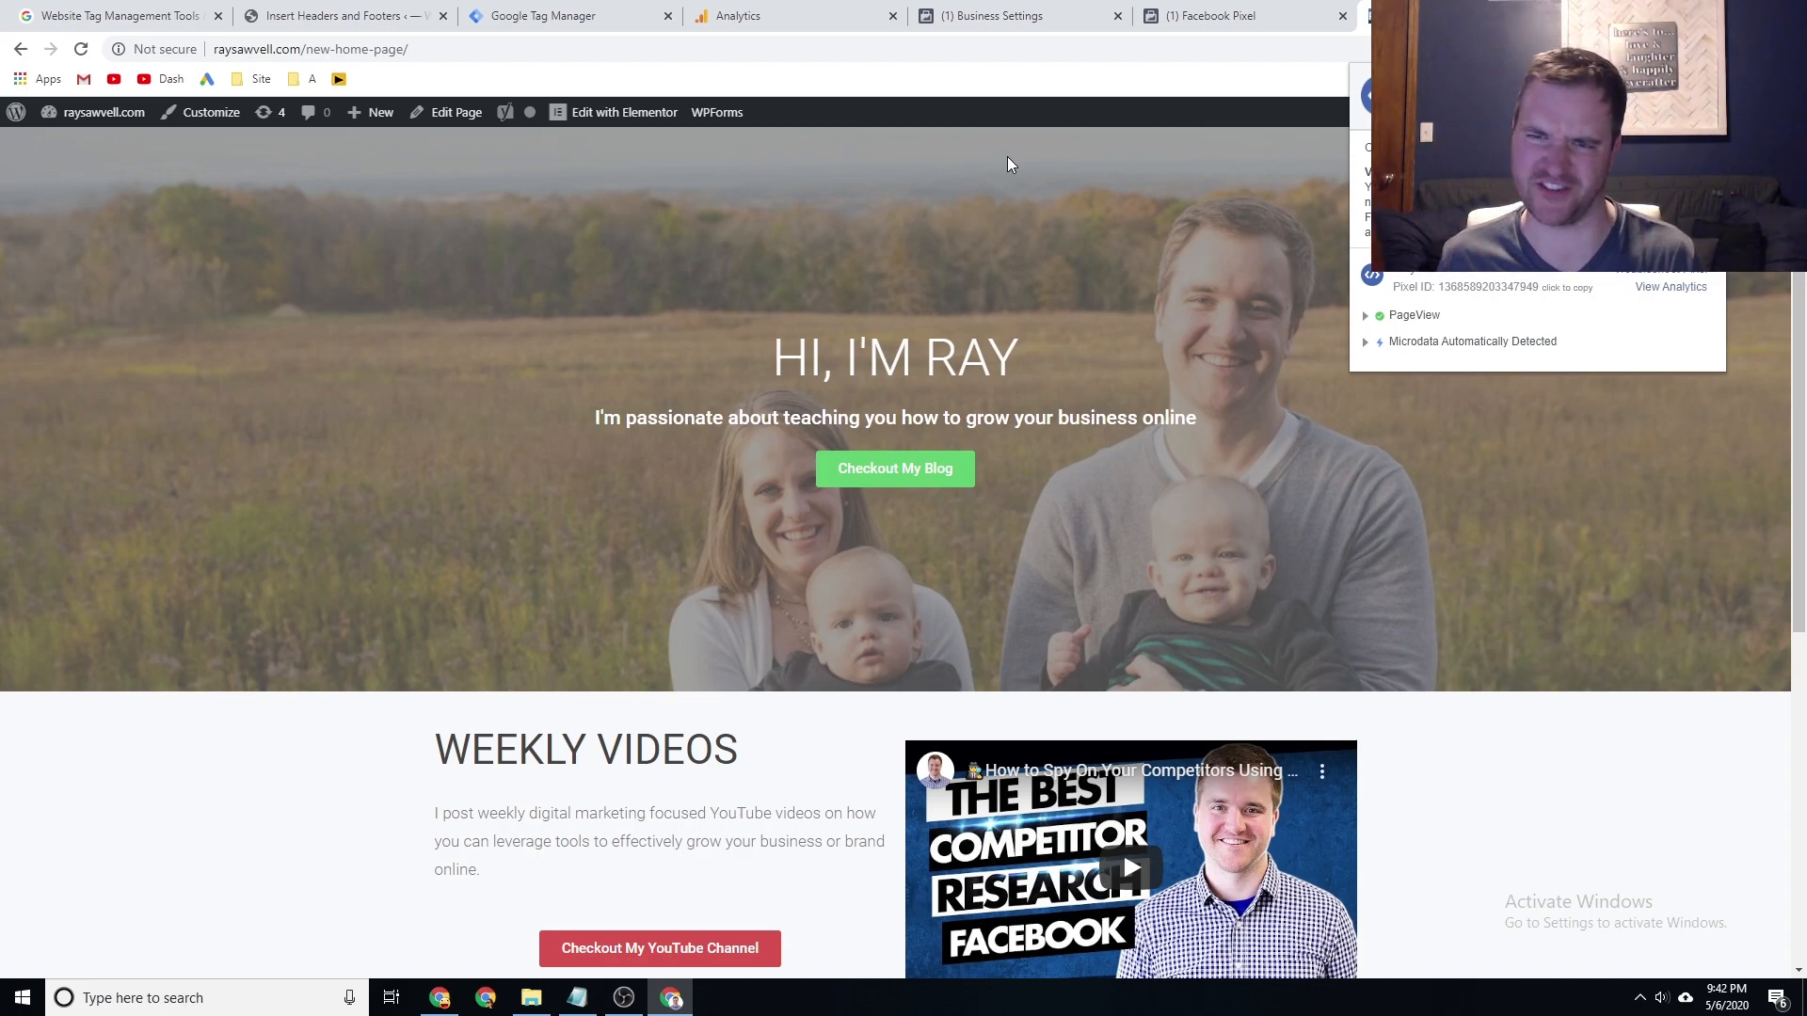
Return to the Install Pixel dialog in Events Manager and turn on Automatic Advanced Matching.
left_click(1157, 10)
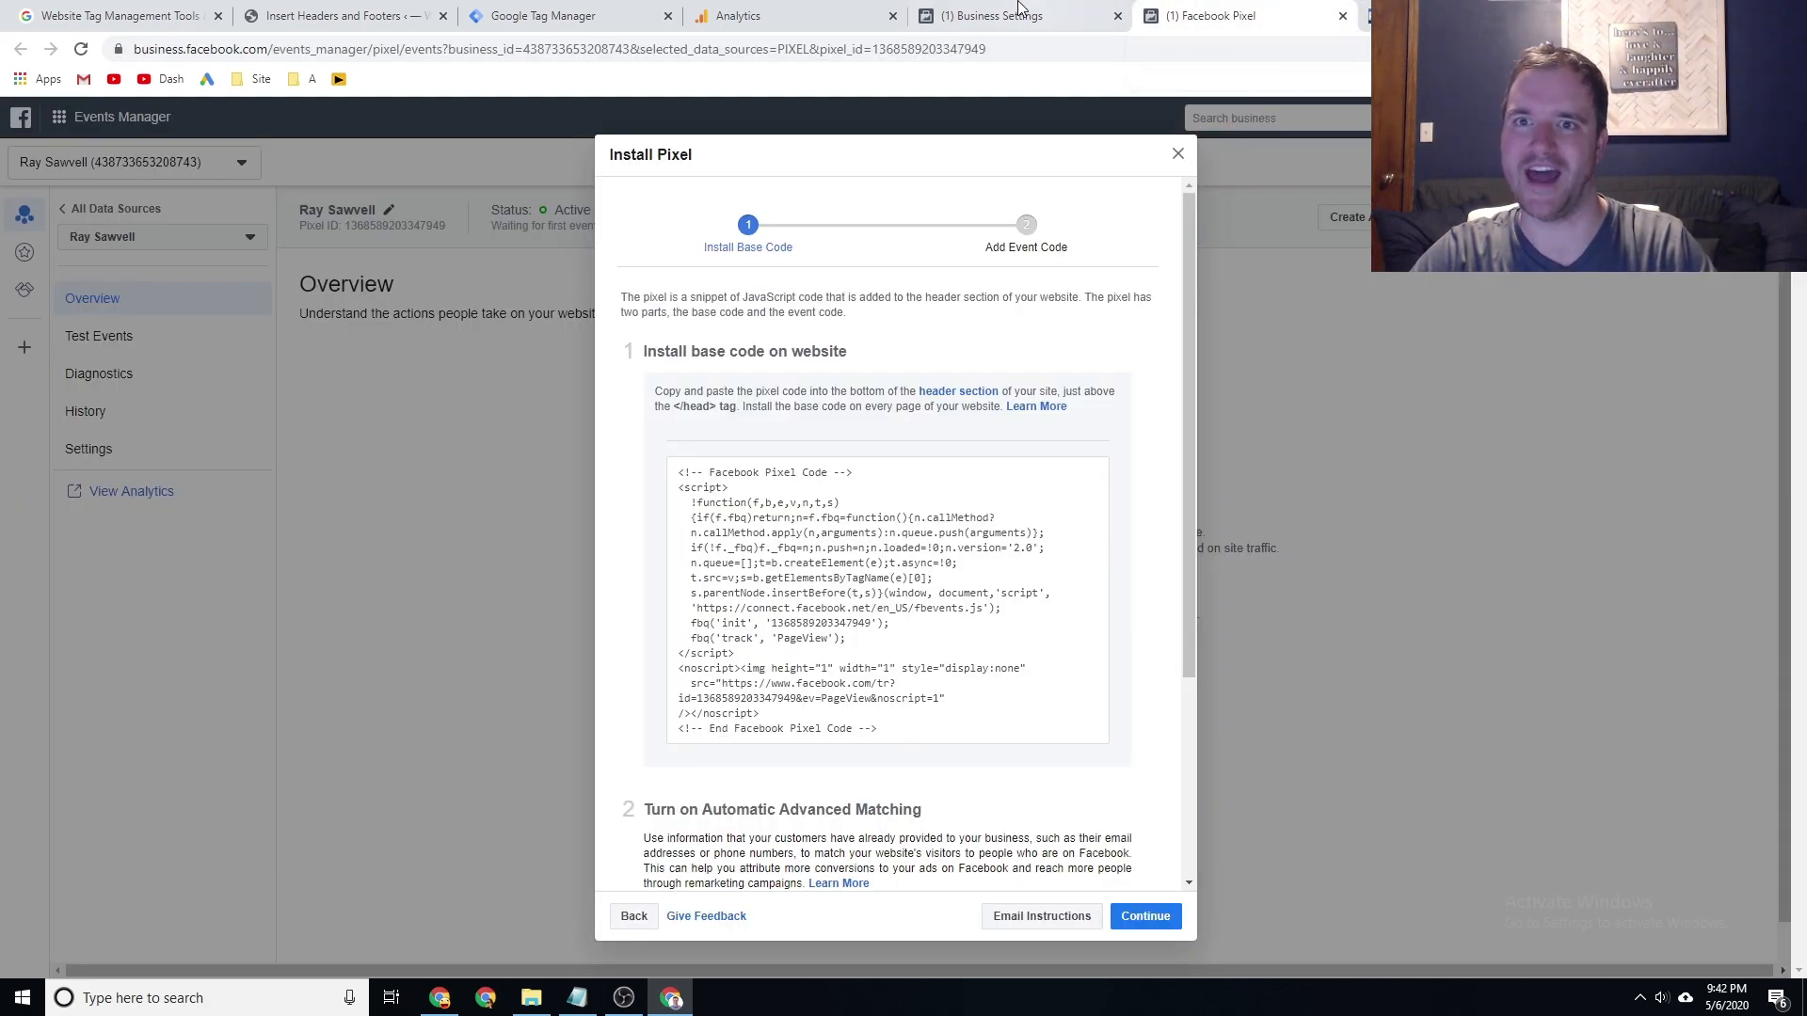
left_click(812, 557)
scroll(812, 557, "down", 3)
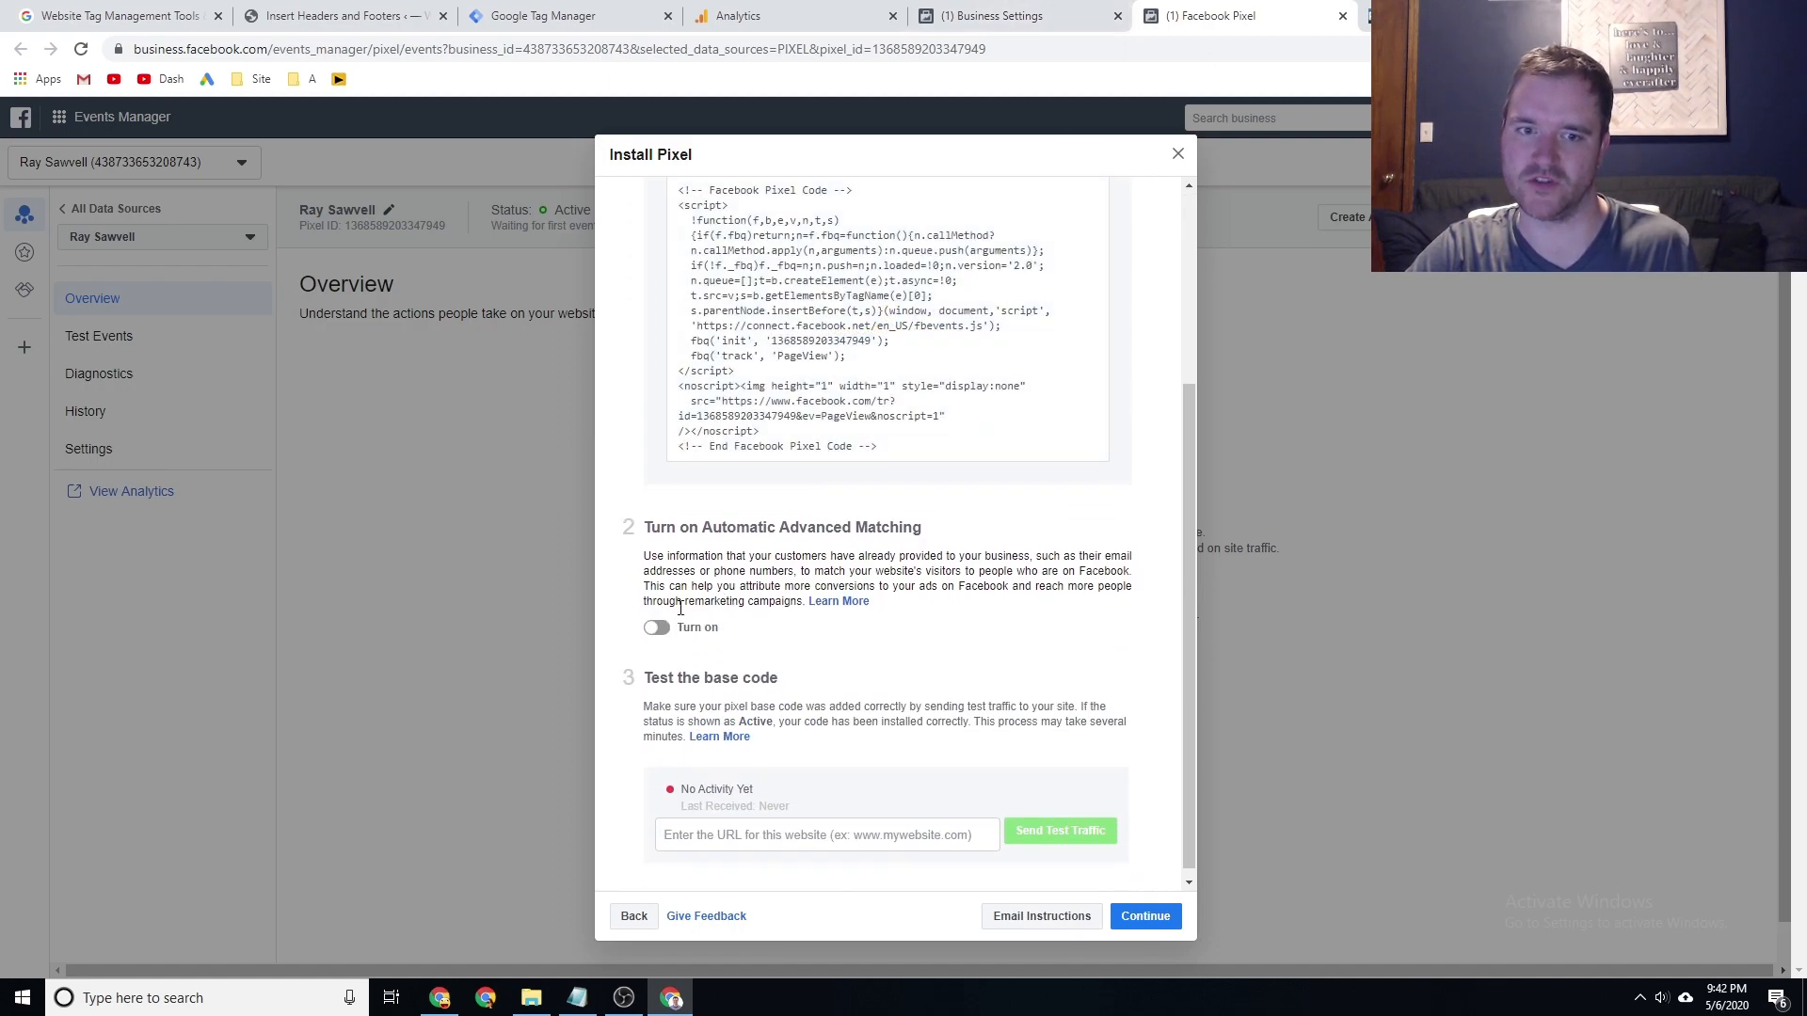
left_click(659, 629)
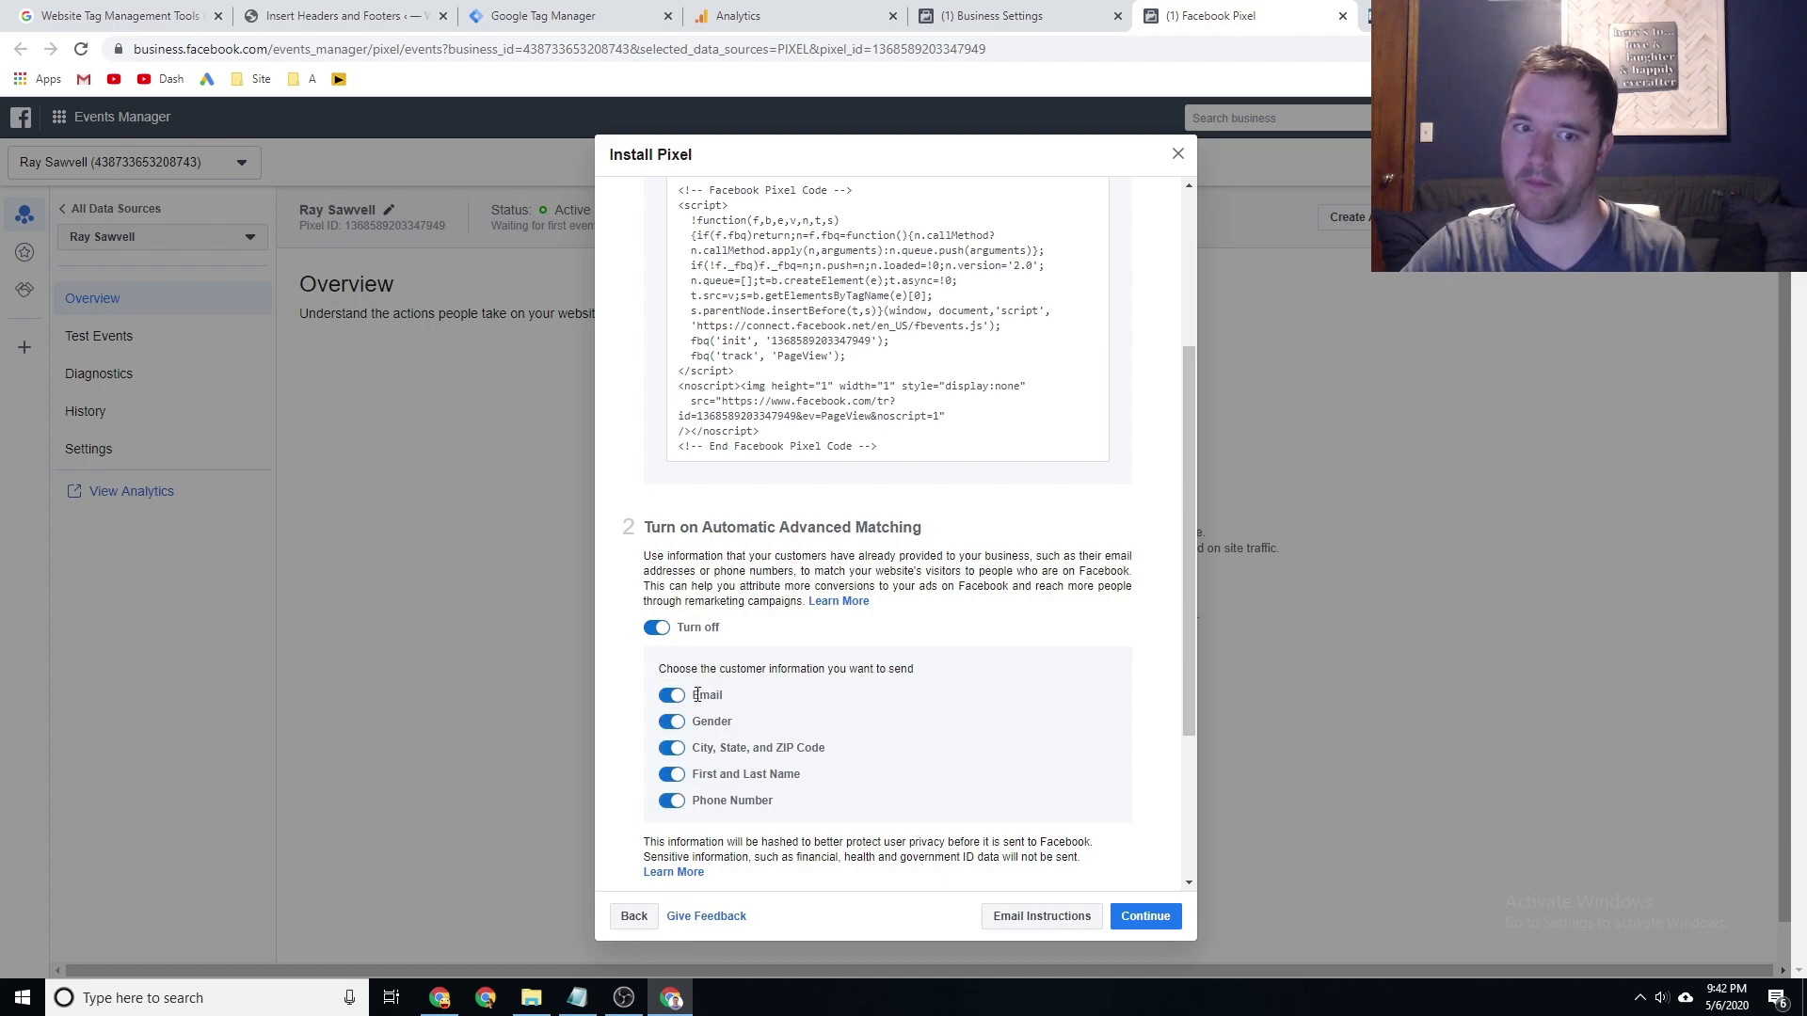
scroll(828, 598, "down", 1)
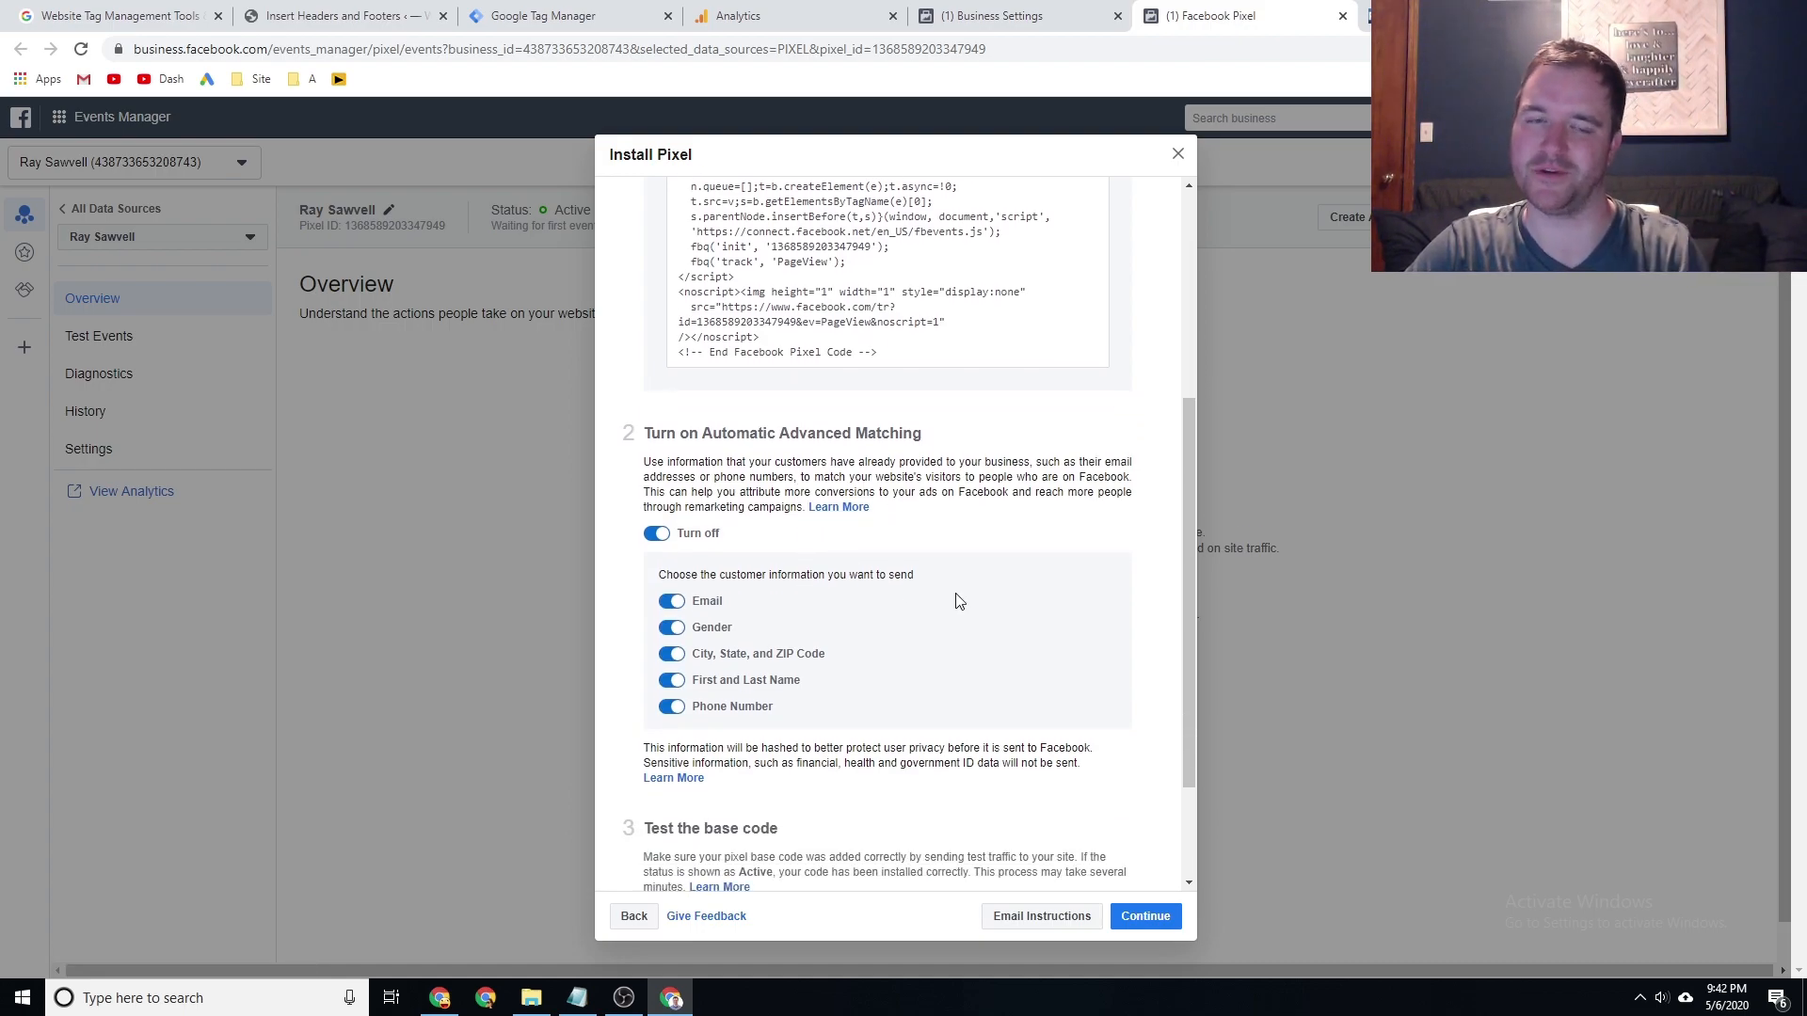
Enter the website's URL under "Test the base code", send test traffic to it, and look at the opened home page.
scroll(957, 600, "down", 2)
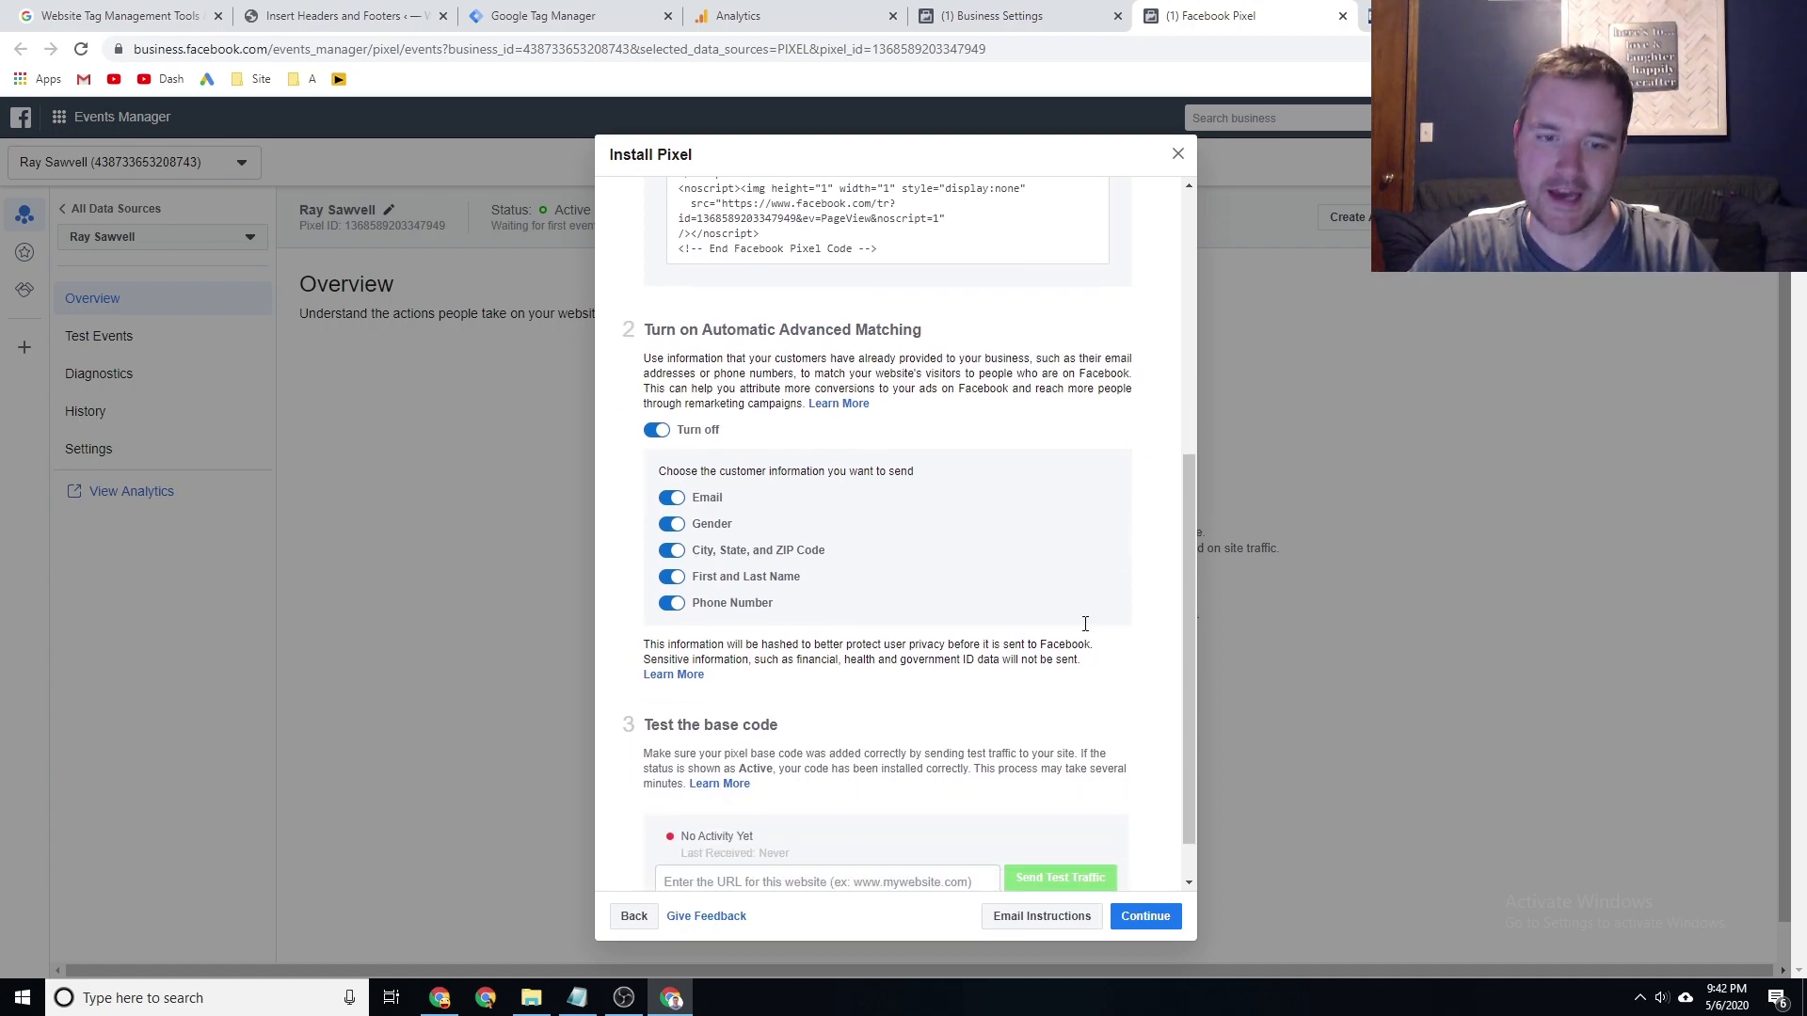
left_click(859, 827)
type("www.raysawvell.com")
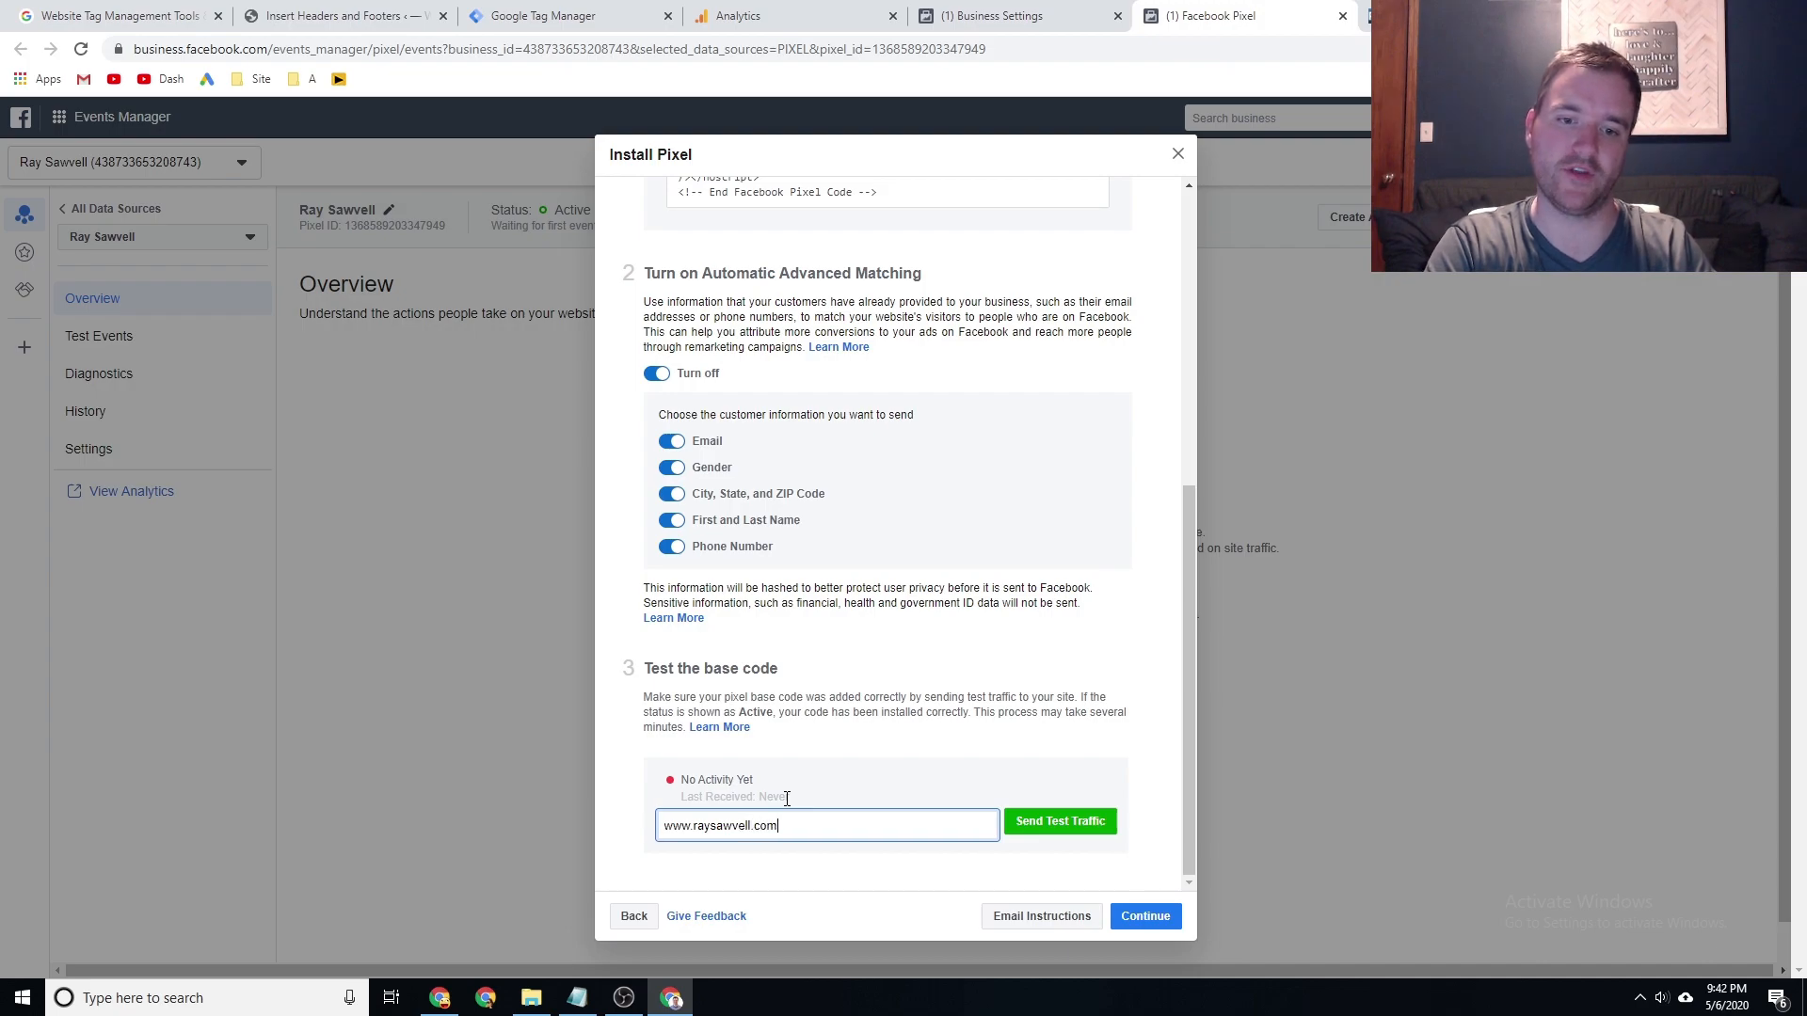
left_click(1044, 822)
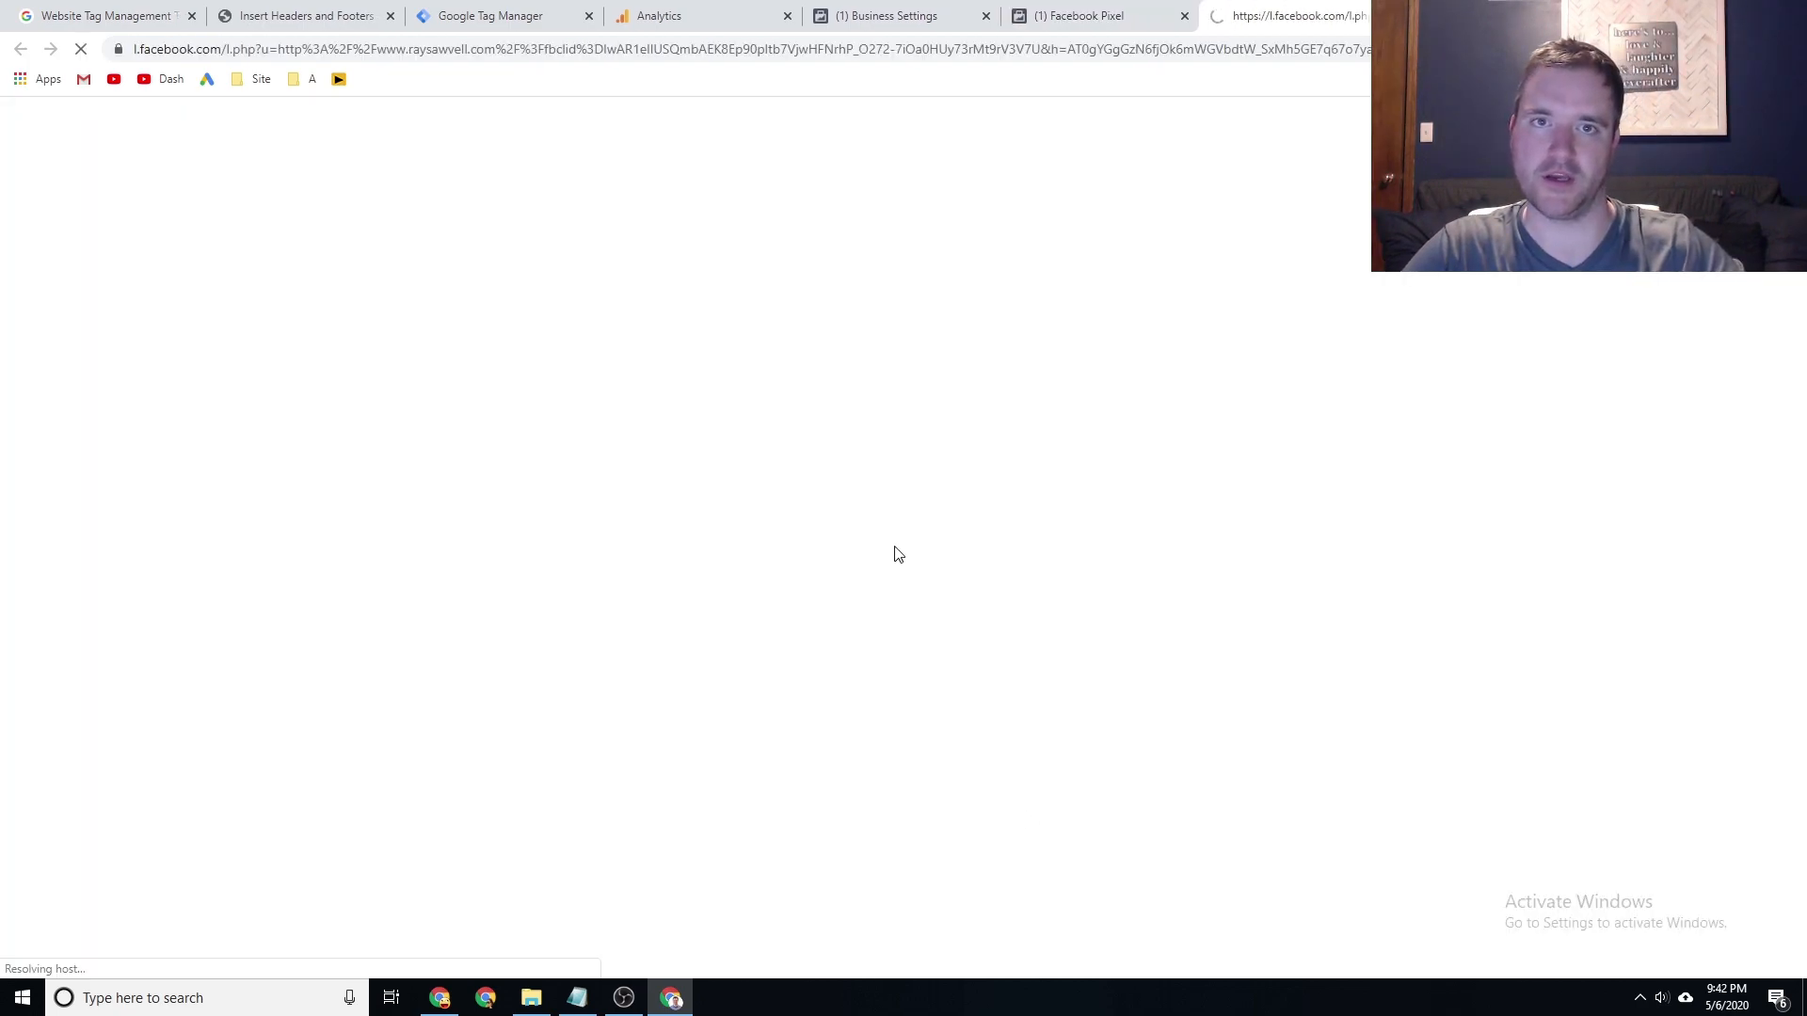
left_click(1053, 7)
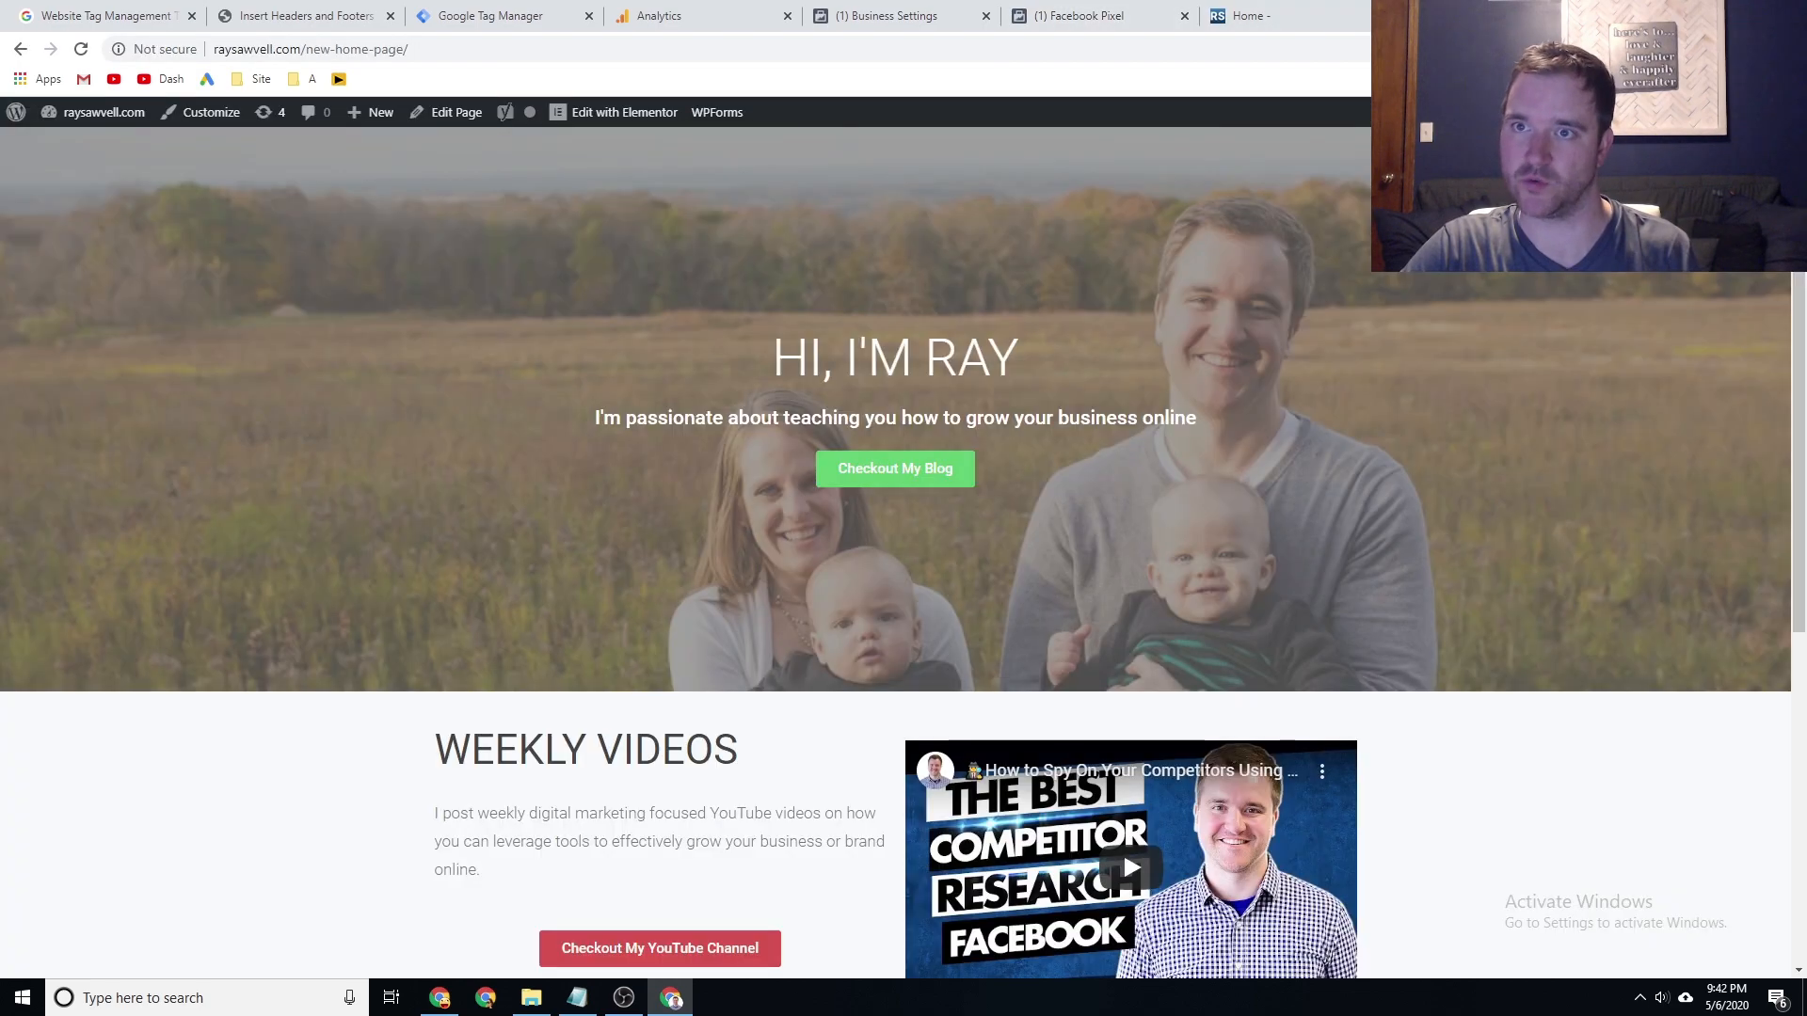
left_click(1247, 16)
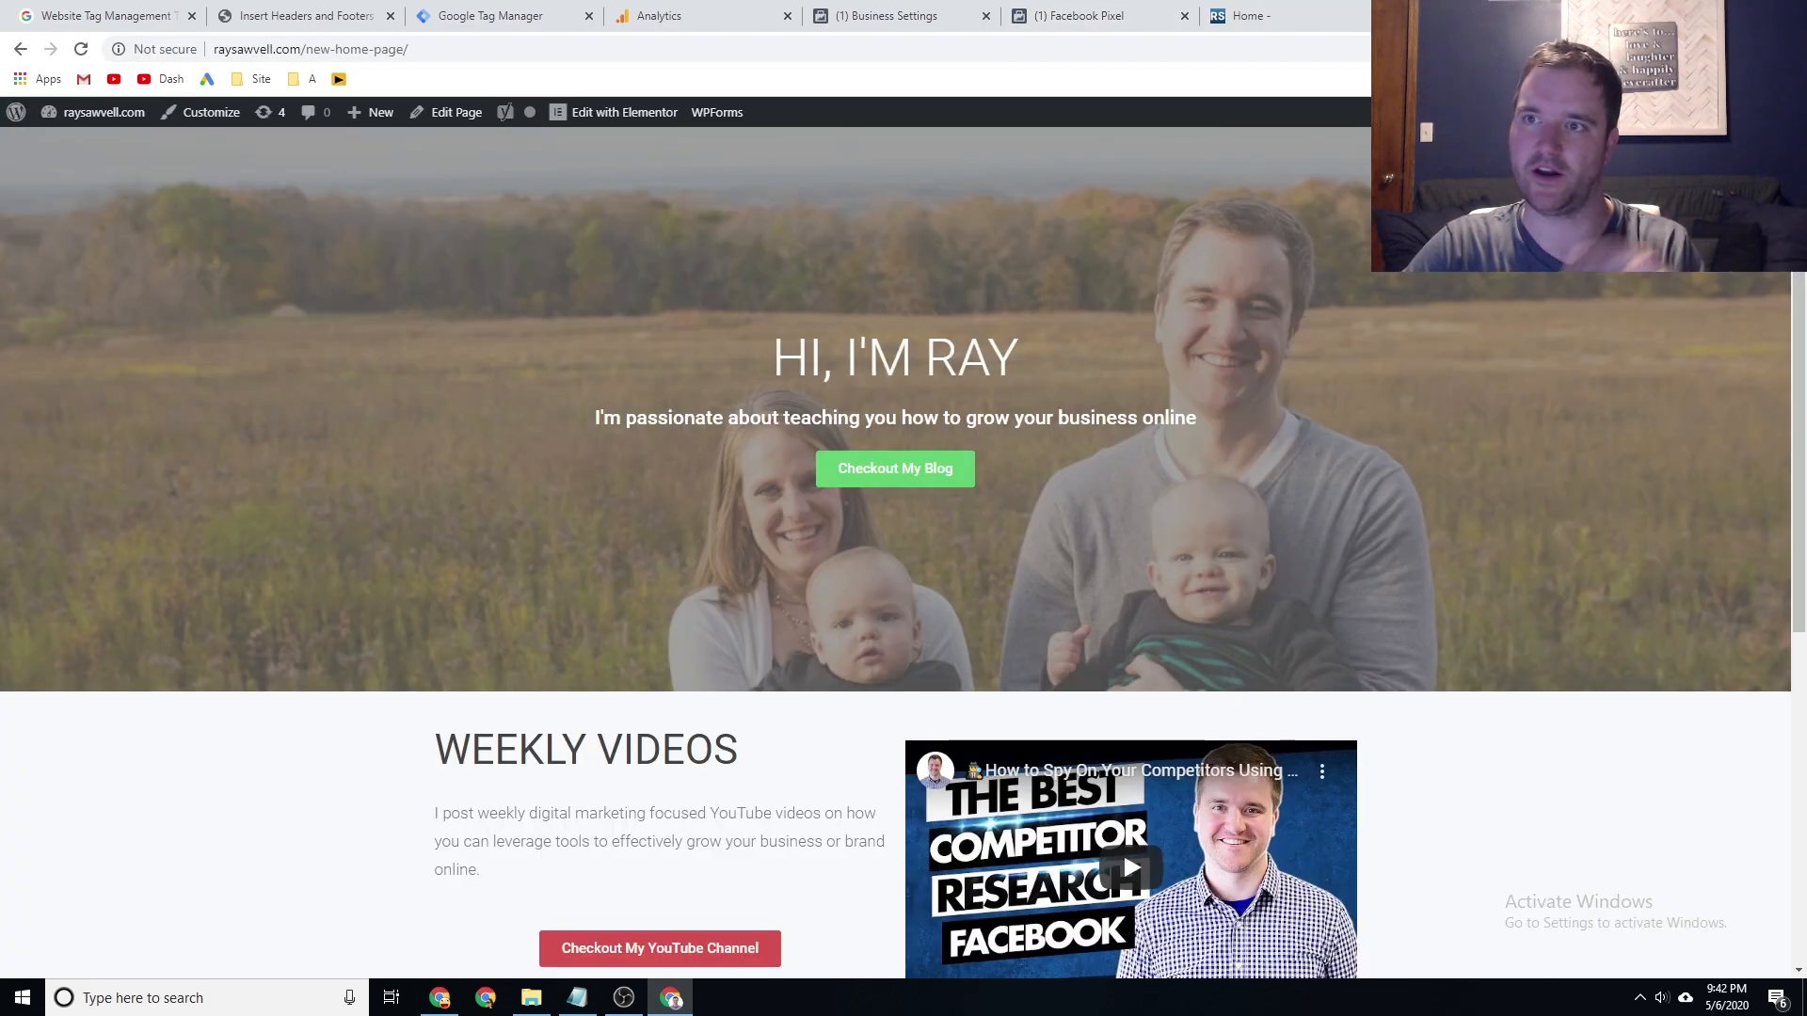
Check the base code's test status in Events Manager, continue to the Set Up Events options, and close the dialog.
left_click(1090, 13)
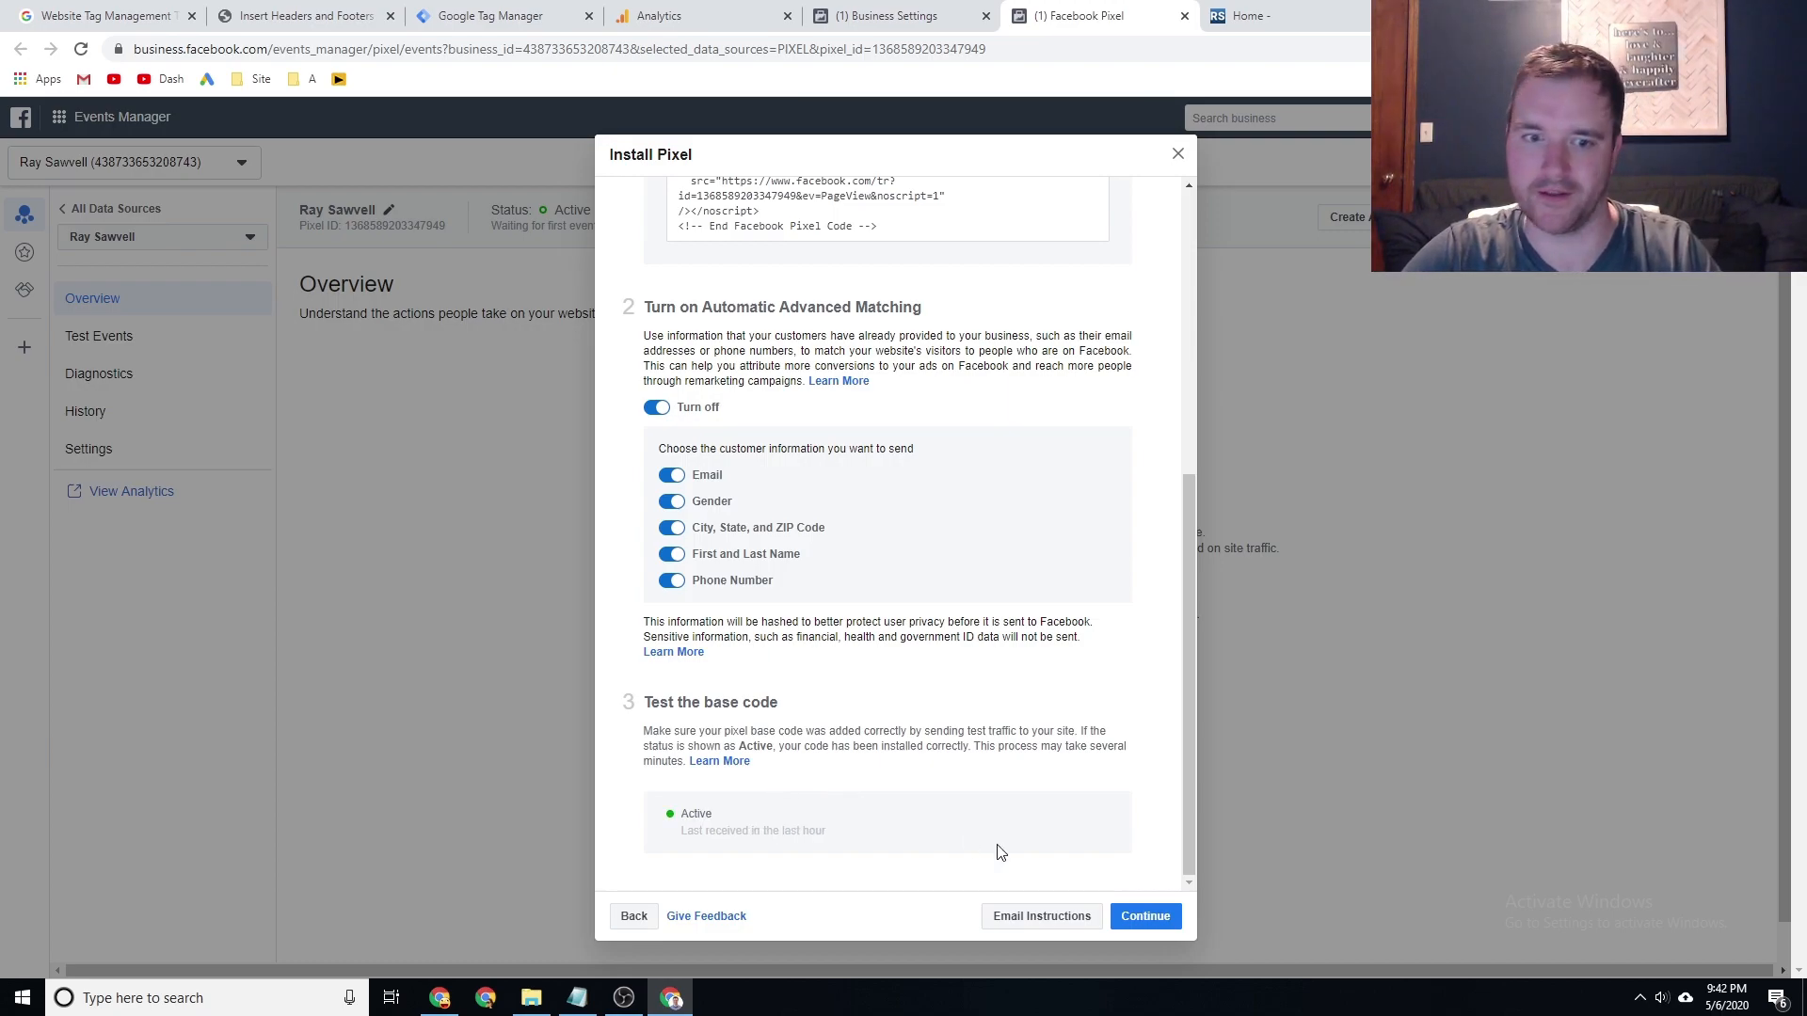
left_click(1144, 916)
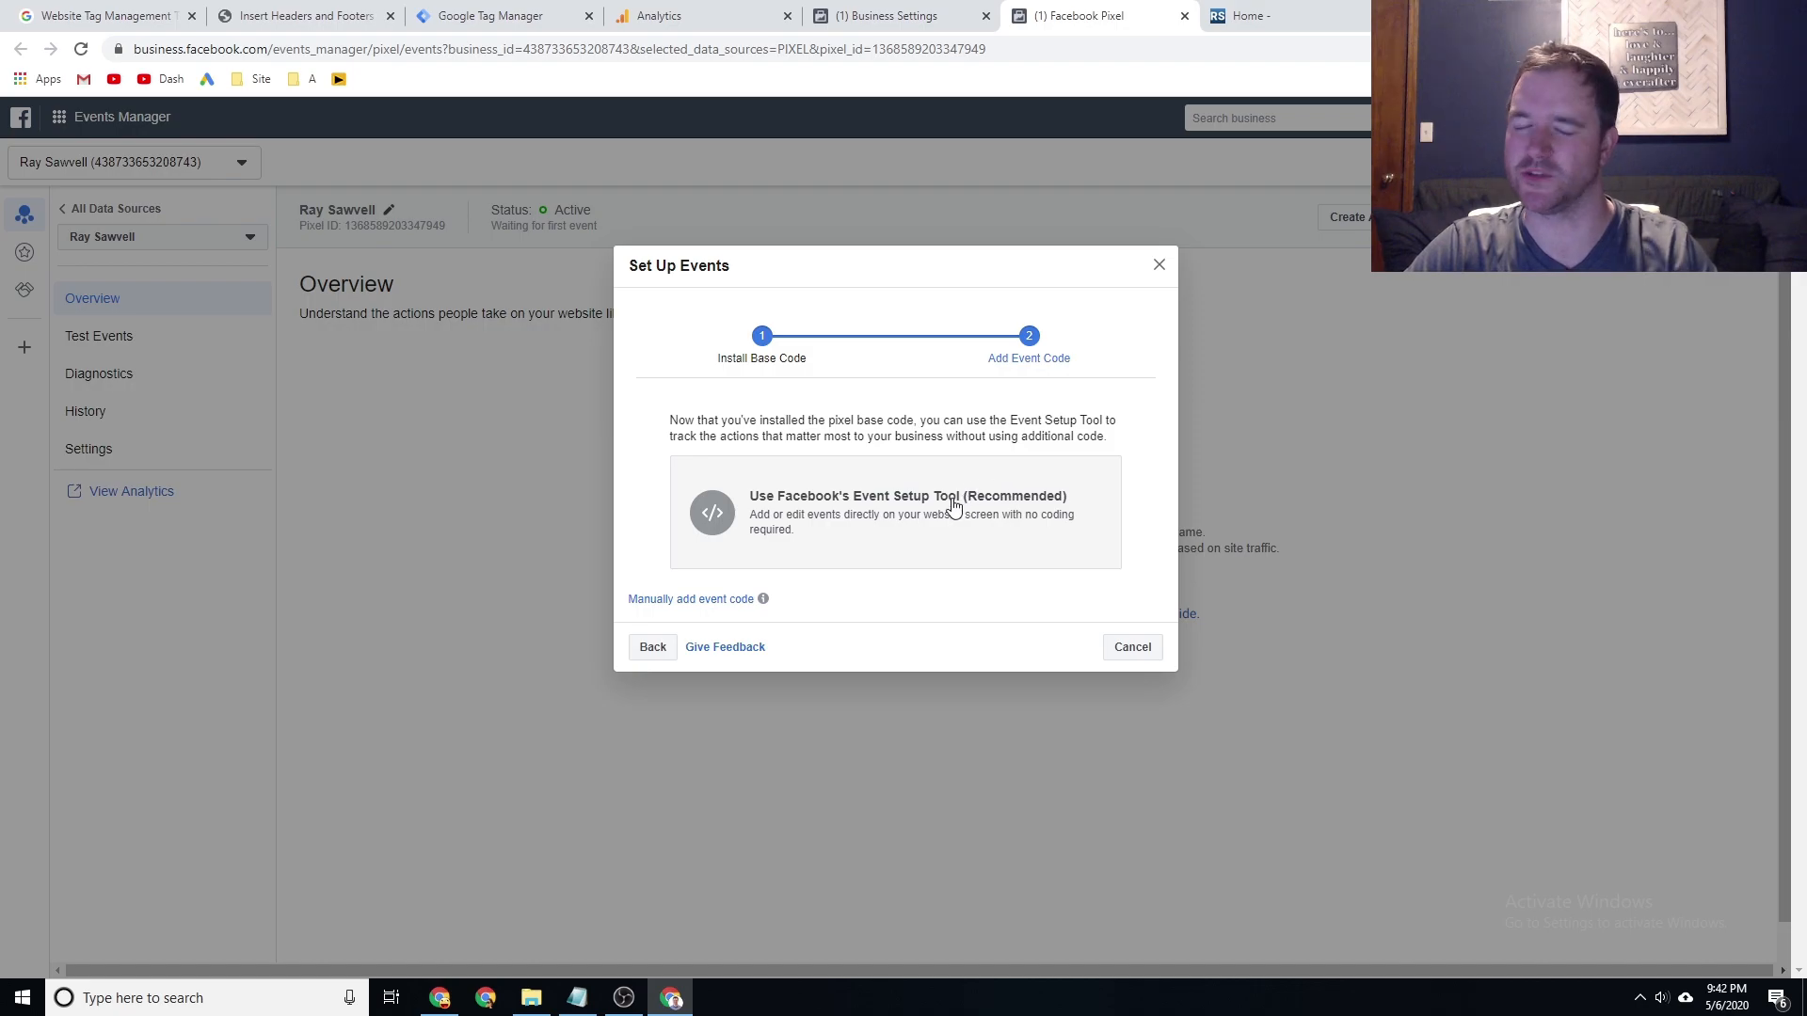
left_click(1159, 267)
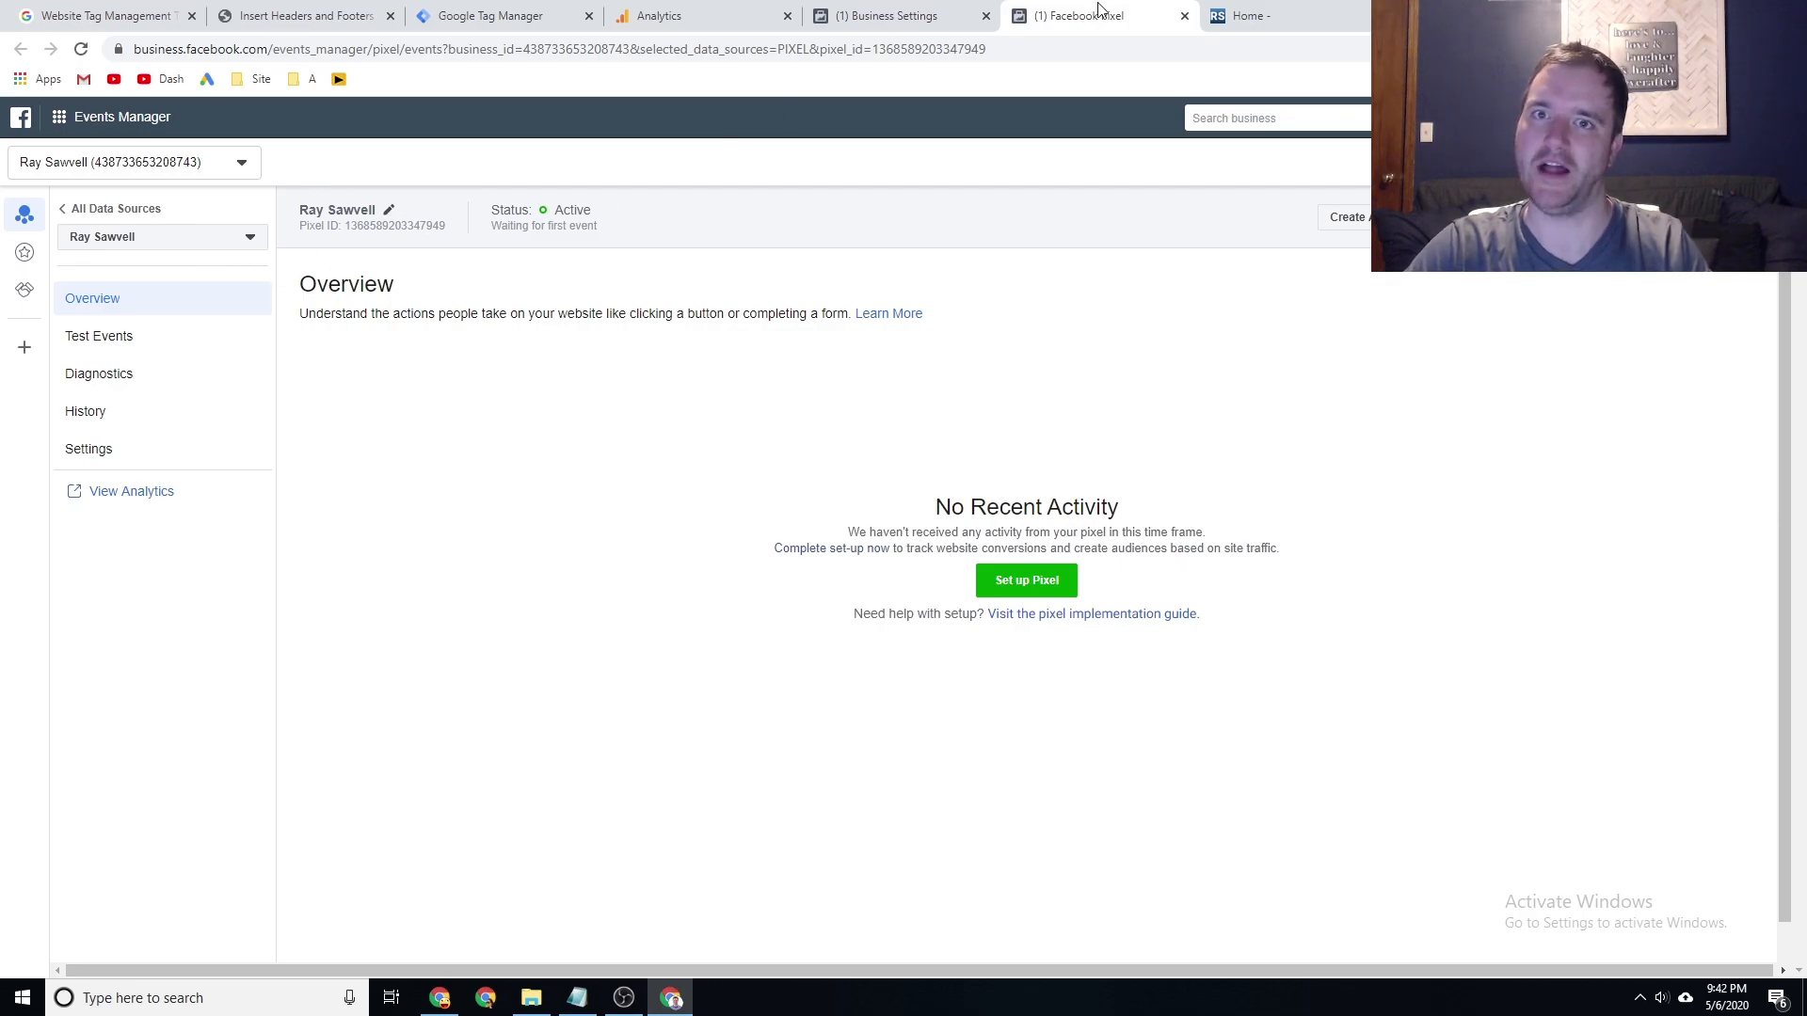
Switch back to Google Tag Manager and return from the published version to the list of all accounts.
left_click(496, 12)
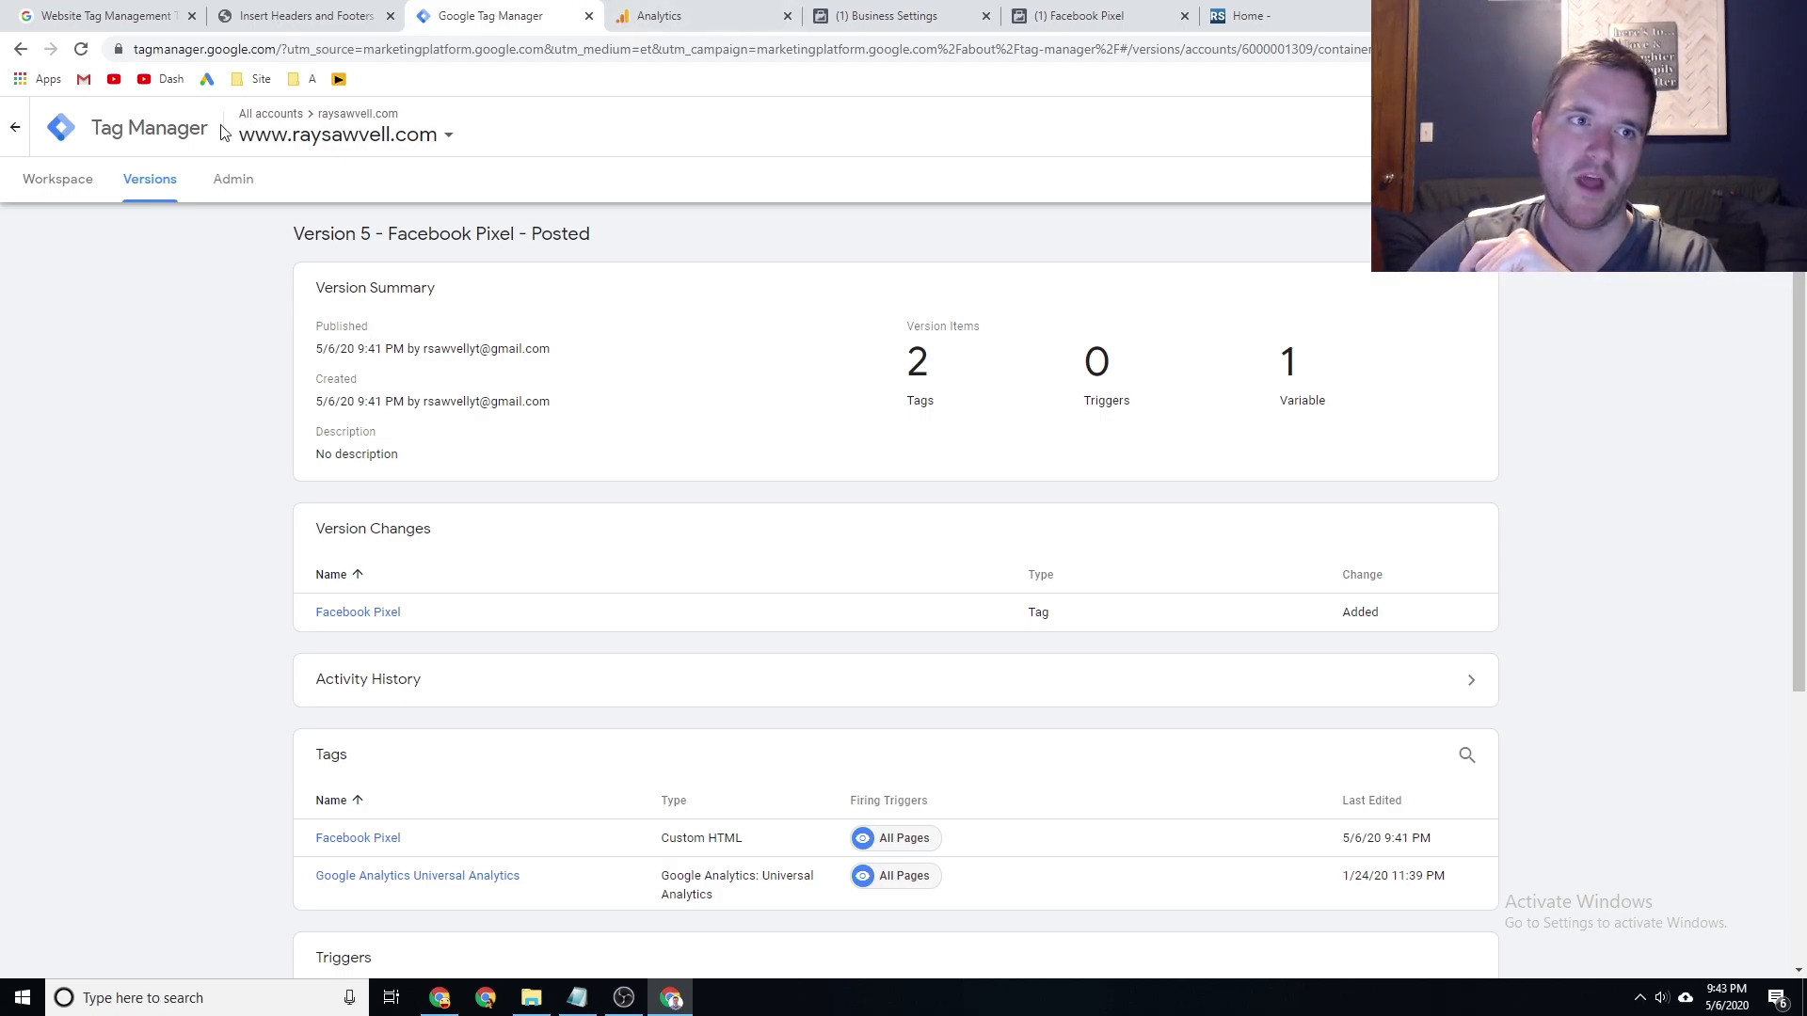
left_click(15, 127)
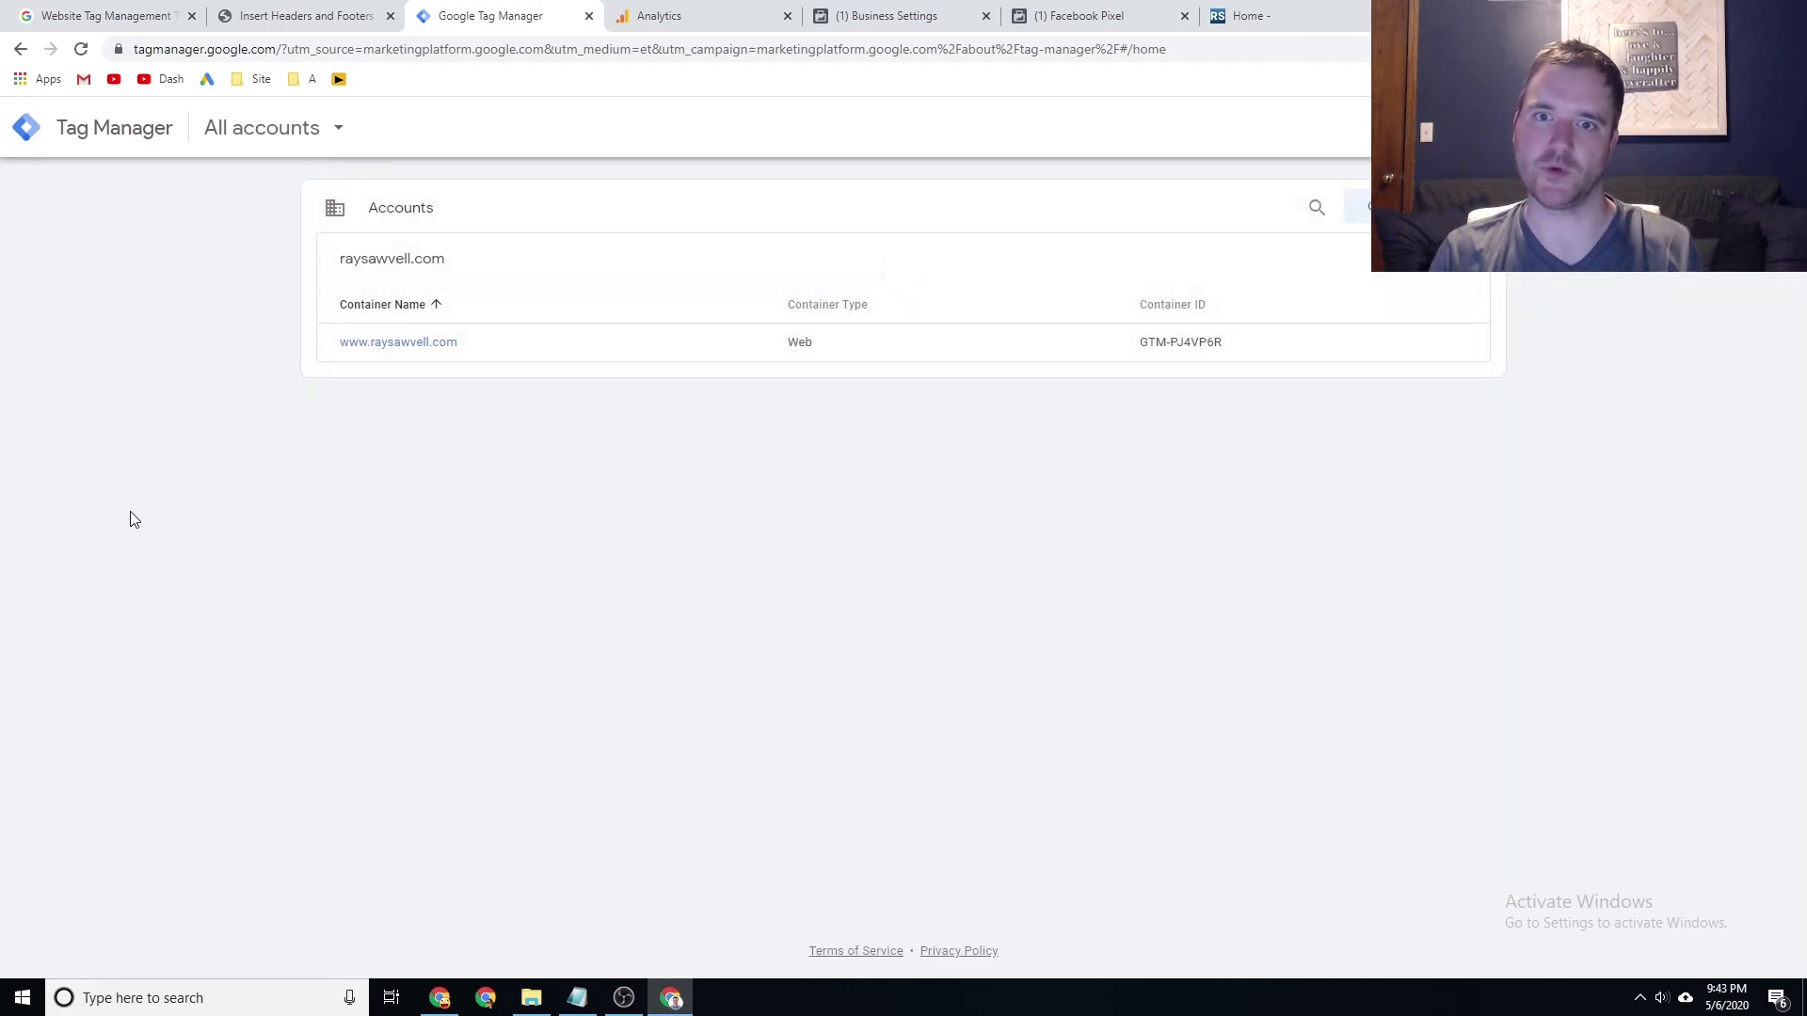